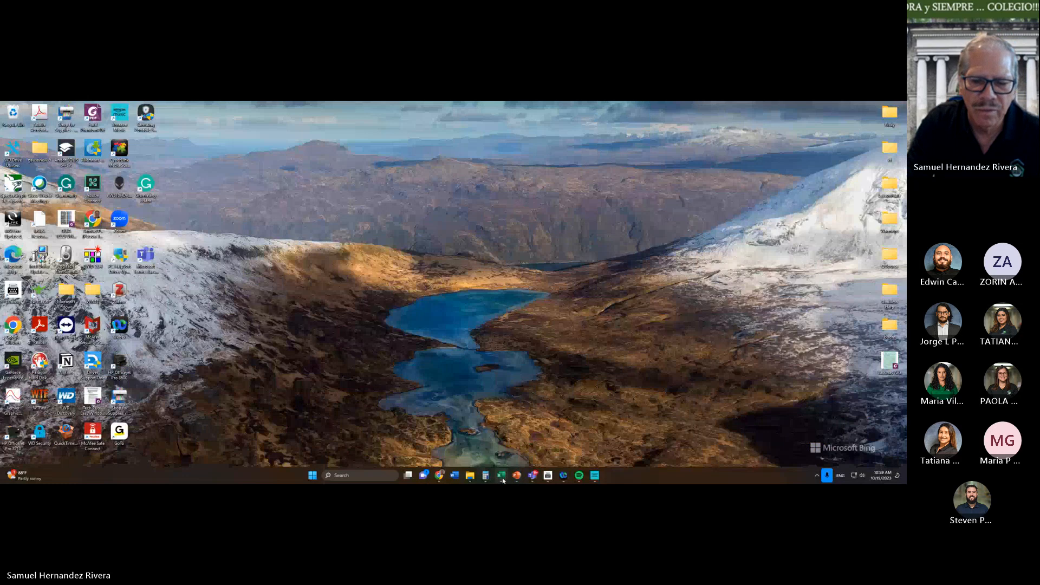
Open the workbook ADSORPTION of MB on SILVER (Ag) NANOPARTICLES (NPs) 23.10.19
mouse_move(502, 478)
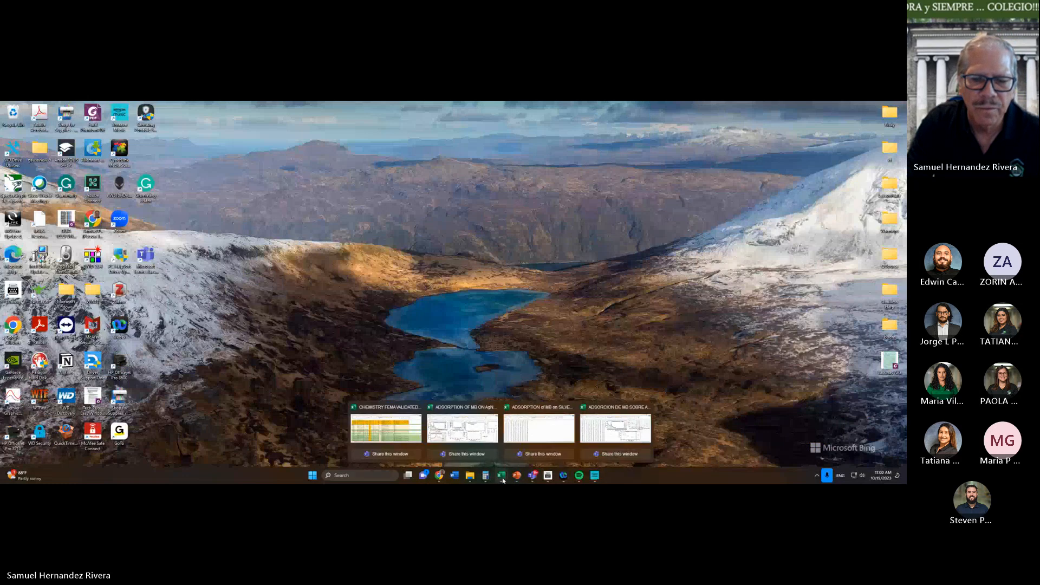
left_click(530, 433)
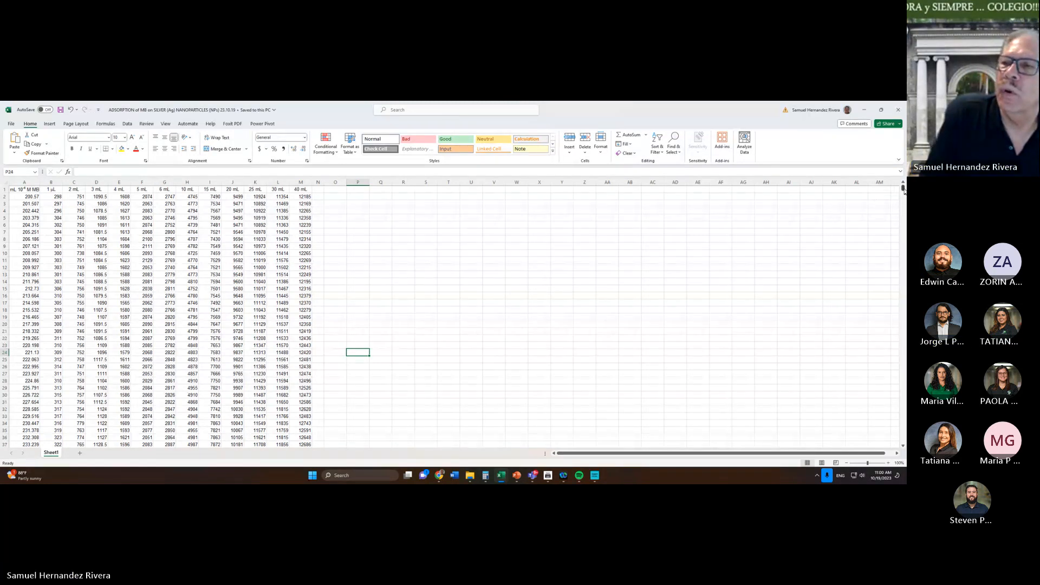
mouse_move(904, 188)
left_mouse_down()
mouse_move(904, 220)
mouse_move(904, 188)
left_mouse_up()
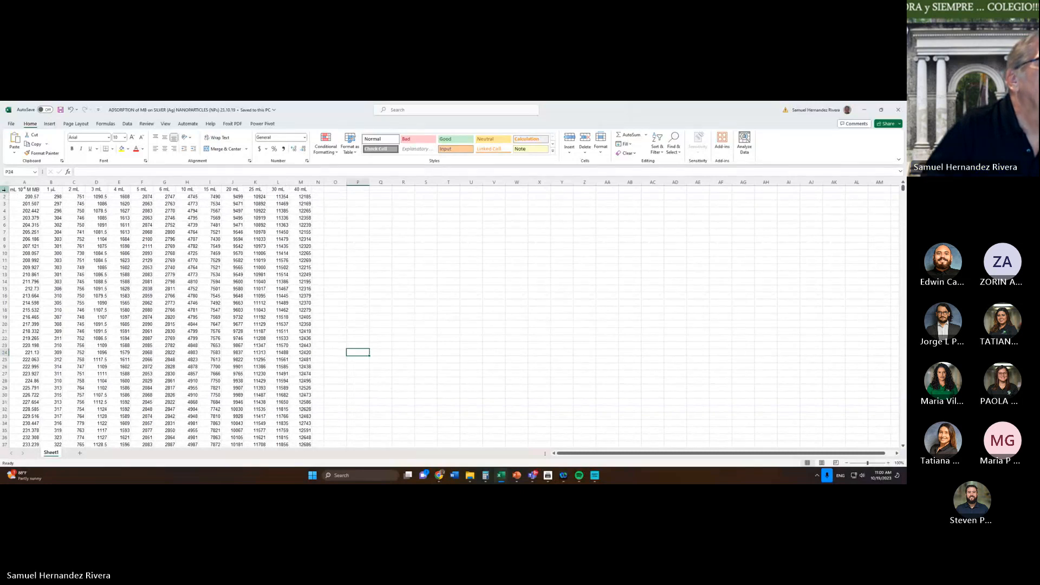
Select the whole data table with its headers, cells A1 to M1963
left_click_drag(5, 189, 117, 199)
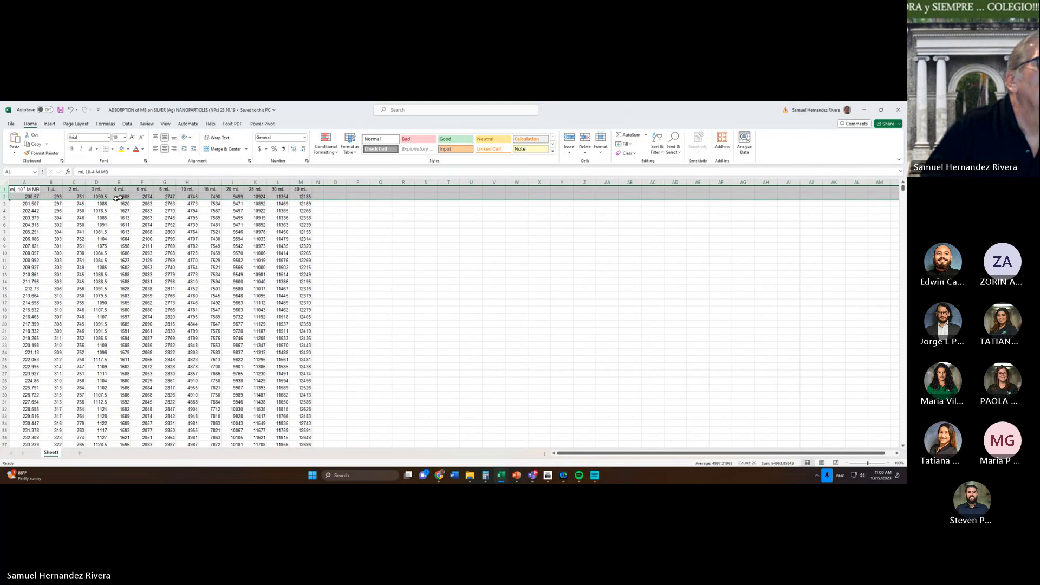
left_click(349, 239)
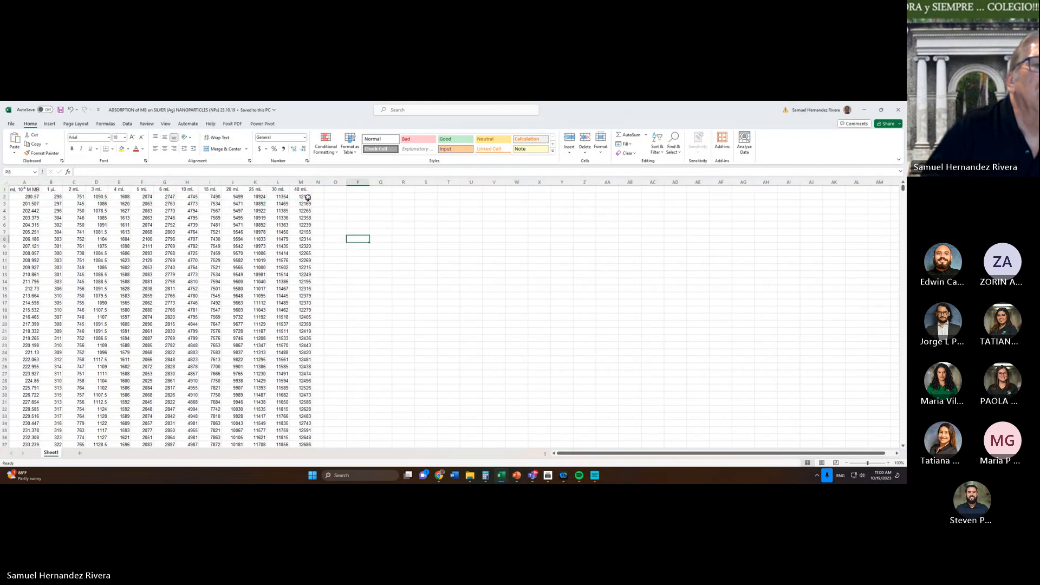
left_click_drag(302, 190, 7, 445)
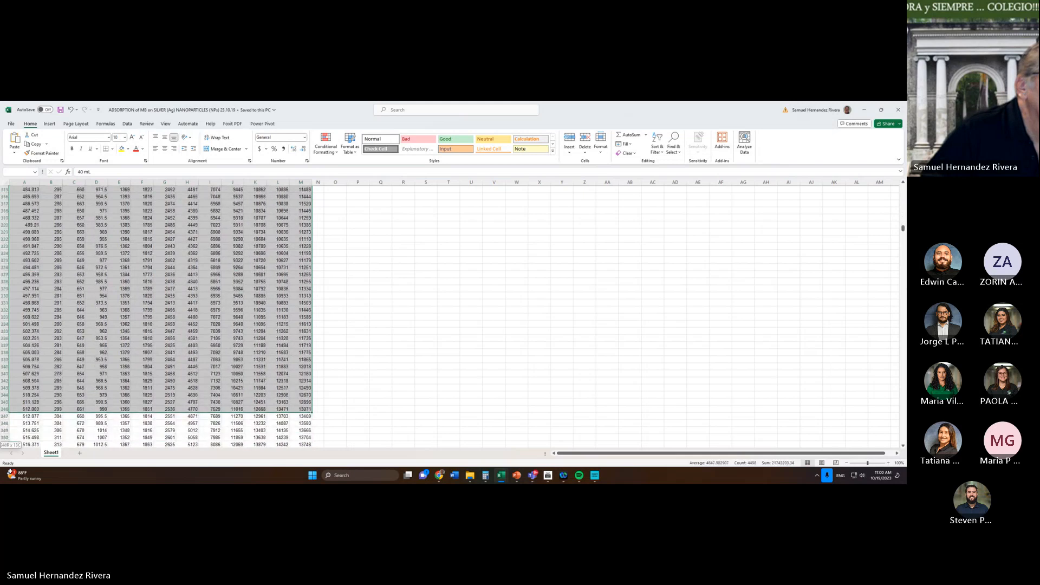
mouse_move(6, 445)
left_mouse_down()
mouse_move(7, 412)
mouse_move(7, 444)
left_mouse_up()
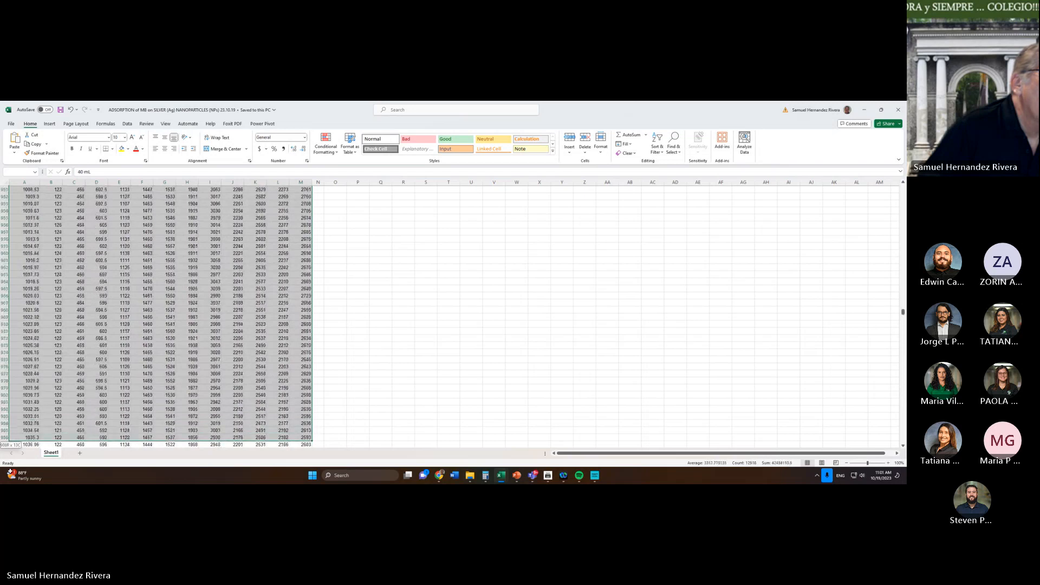
left_click_drag(6, 445, 7, 445)
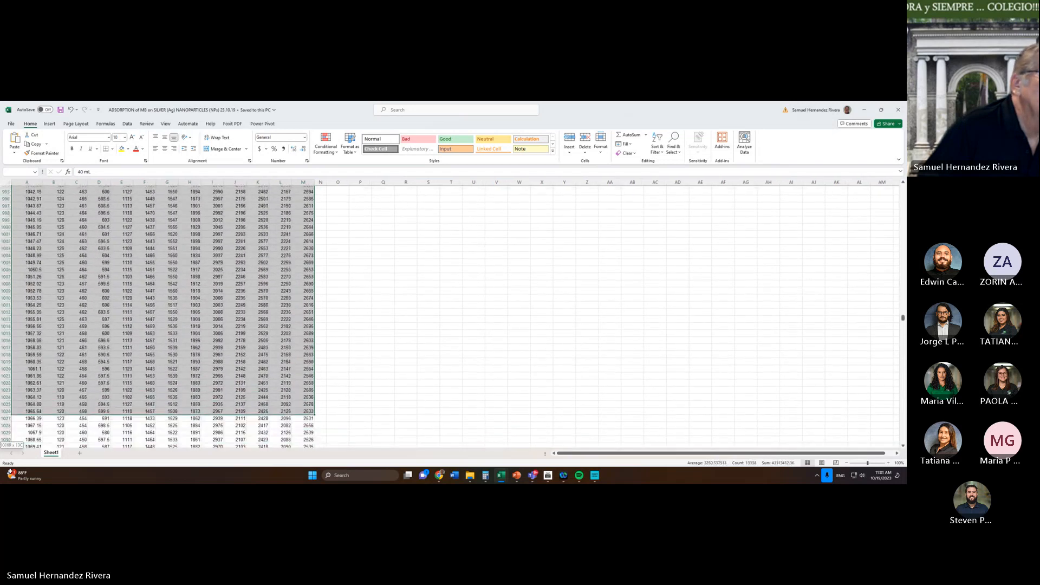
left_click_drag(7, 444, 7, 445)
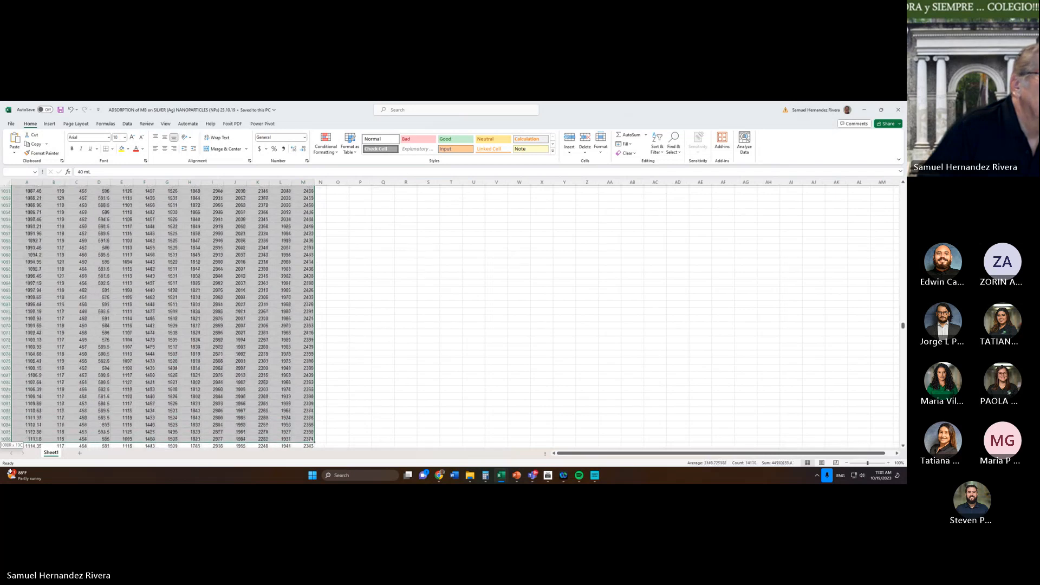
left_click_drag(7, 445, 27, 460)
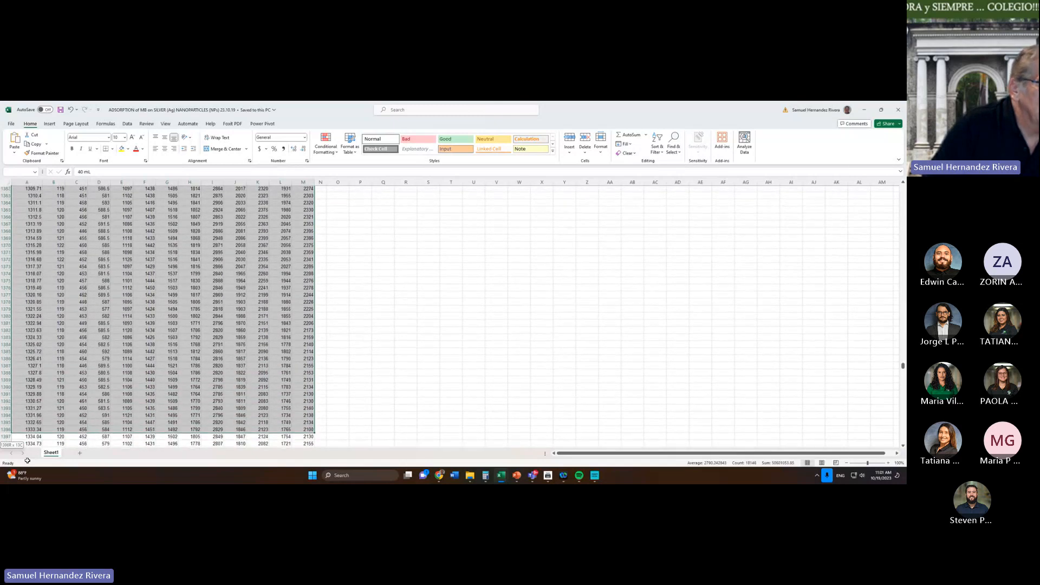
left_click_drag(27, 467, 24, 339)
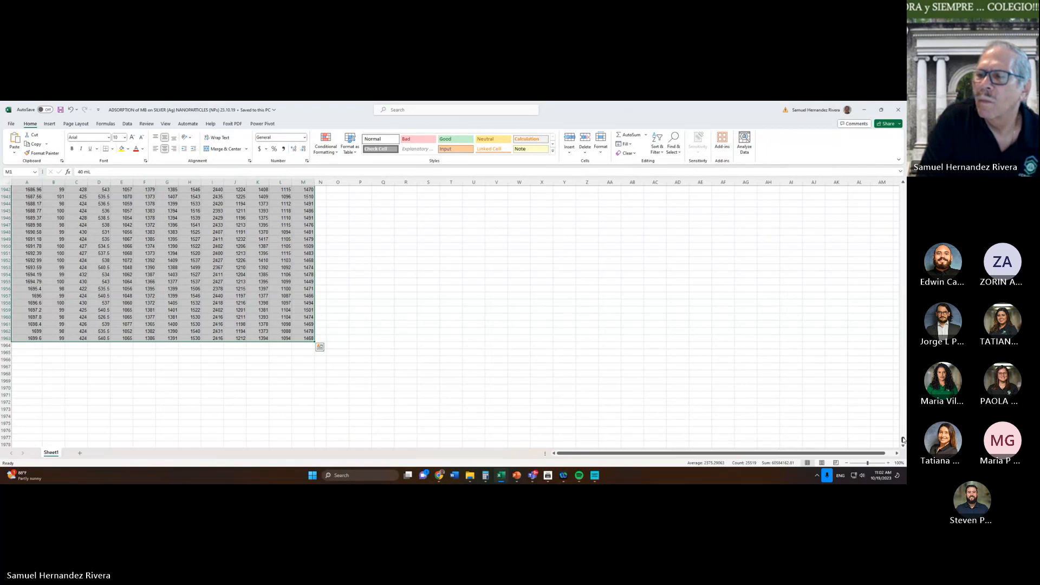
left_click_drag(903, 440, 903, 188)
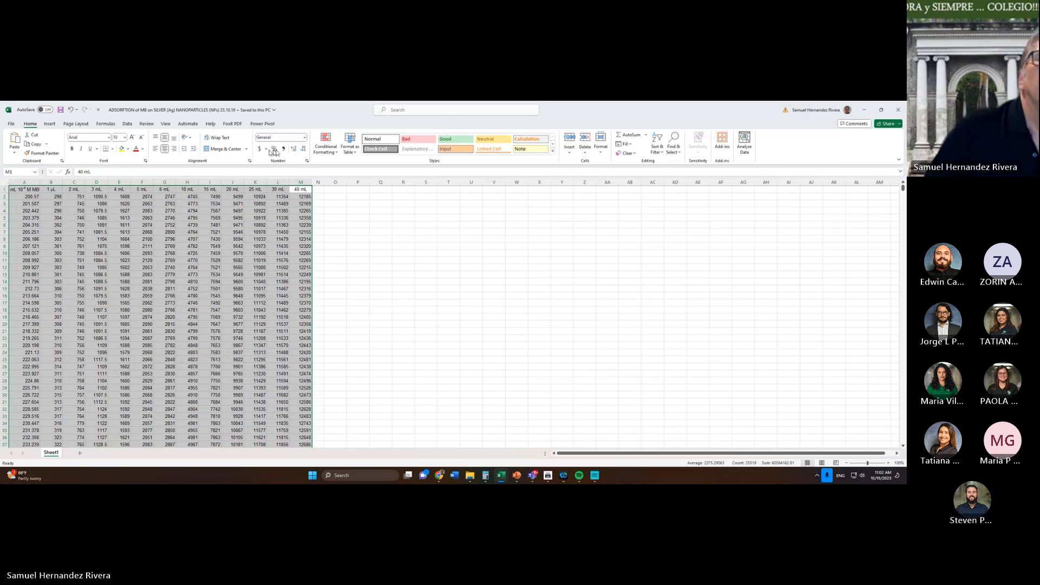
Insert a Scatter with Smooth Lines chart of the selected data, move it up near the first rows and enlarge it beside the table
left_click(50, 124)
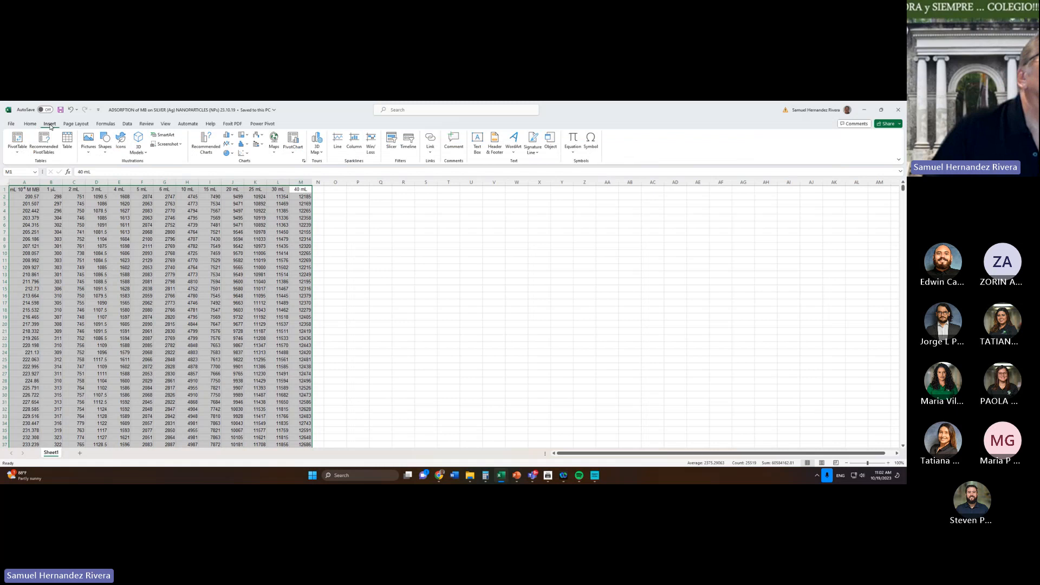
left_click(243, 154)
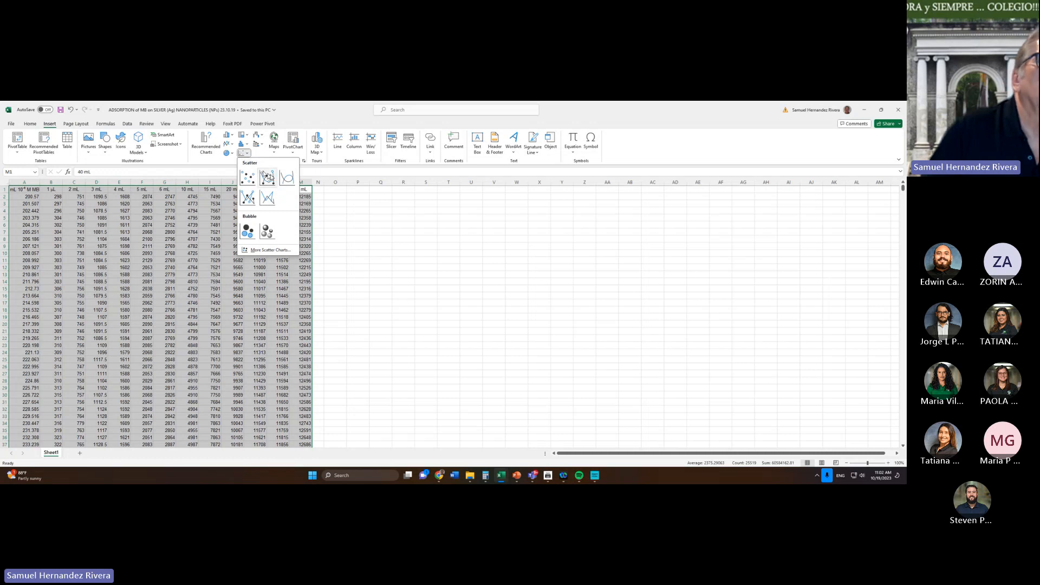
left_click(288, 182)
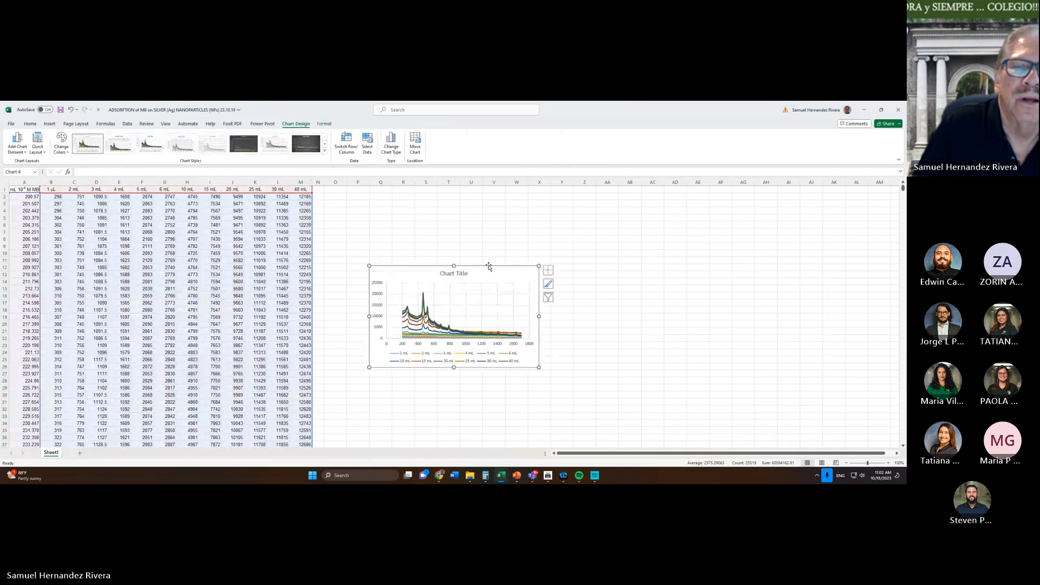
left_click_drag(488, 273, 488, 204)
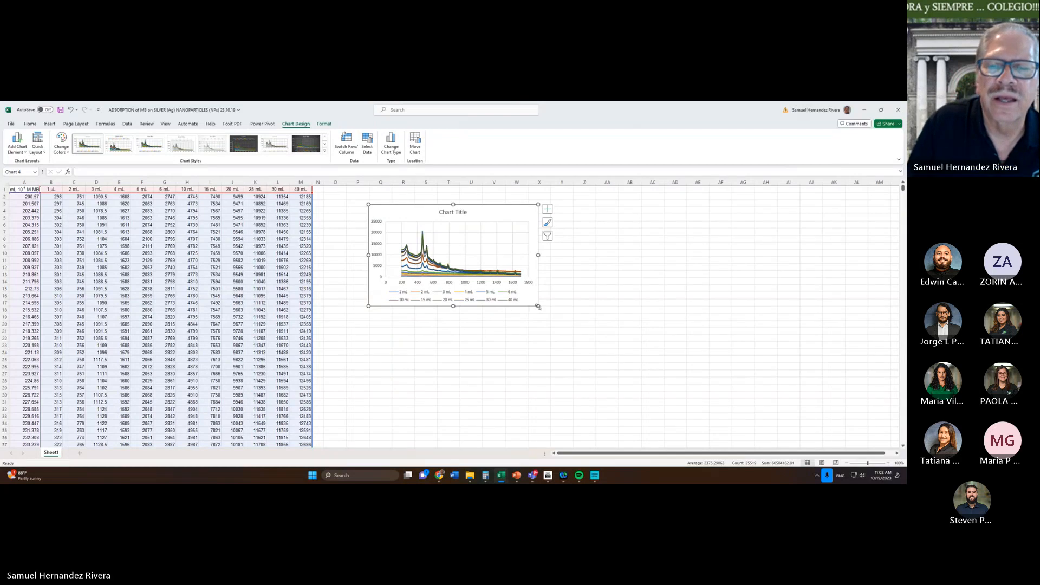
left_click_drag(538, 307, 641, 378)
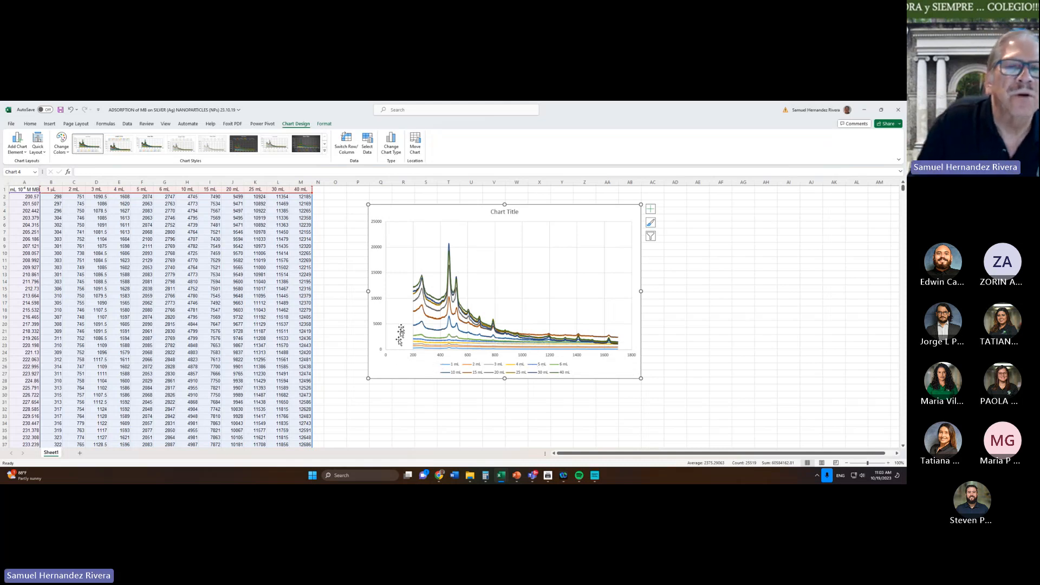
Move the chart title down into the plot area and delete the vertical and horizontal gridlines
left_click(515, 212)
left_click_drag(510, 215, 510, 242)
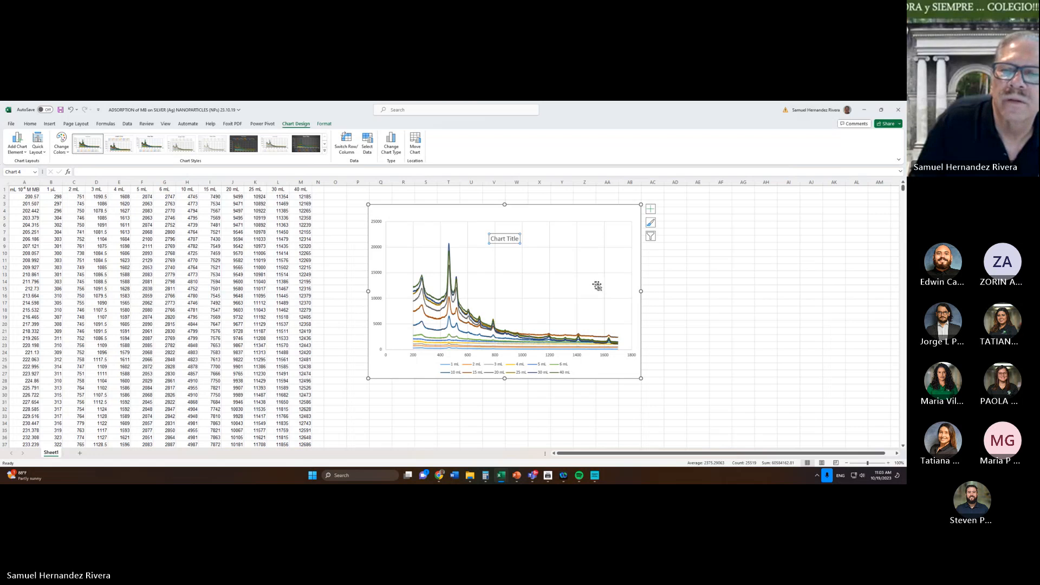
left_click(605, 268)
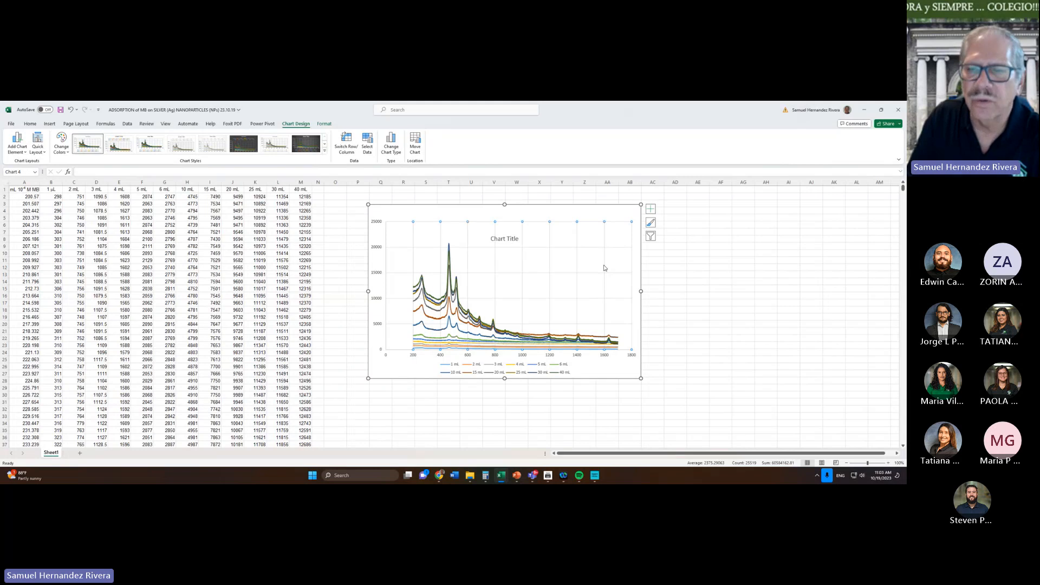
left_click(602, 273)
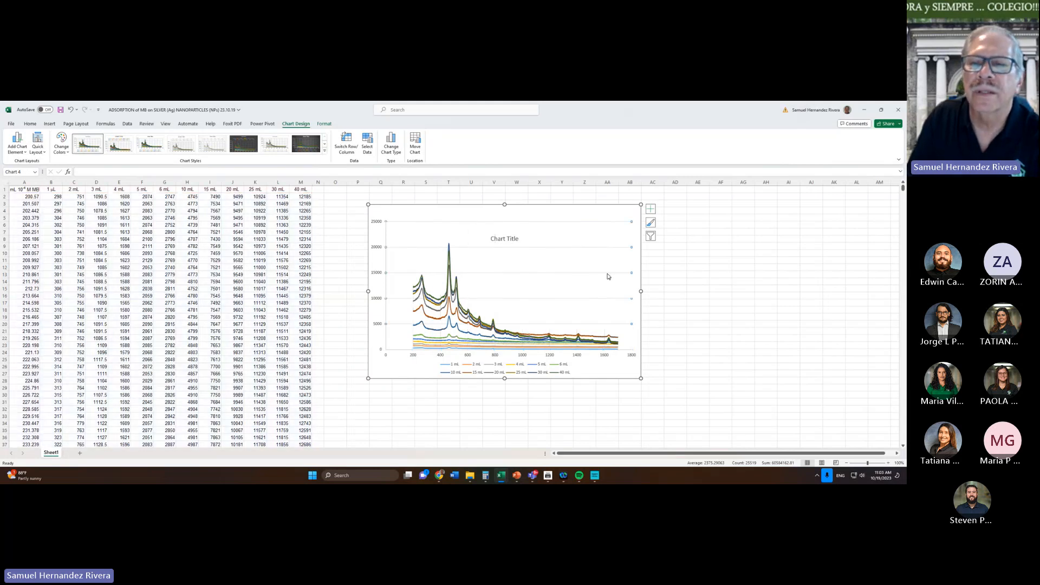
left_click(607, 276)
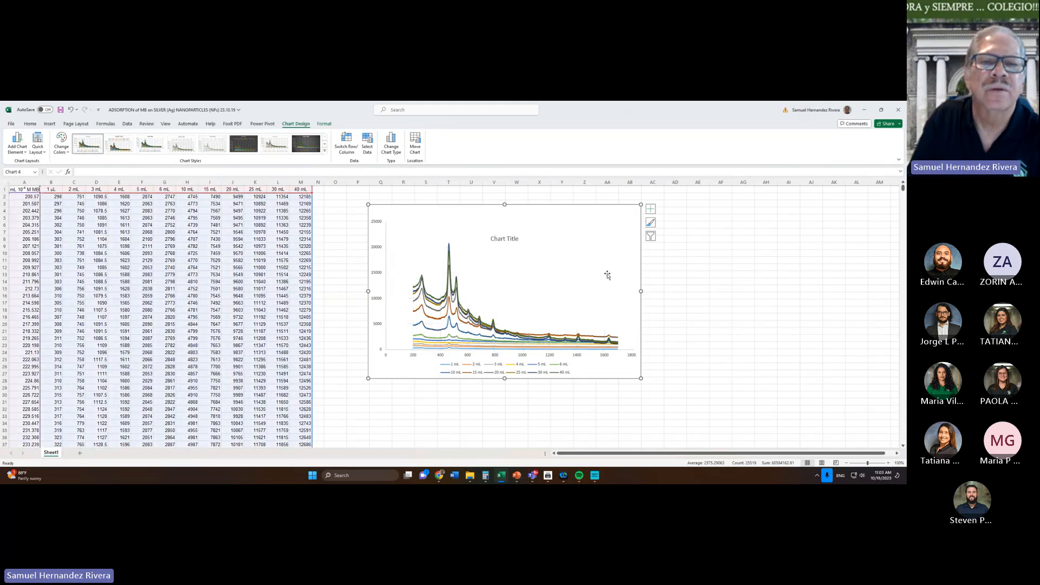
Give the chart's plot area a solid black border line, accepting the complex formatting
left_click(506, 304)
right_click(508, 293)
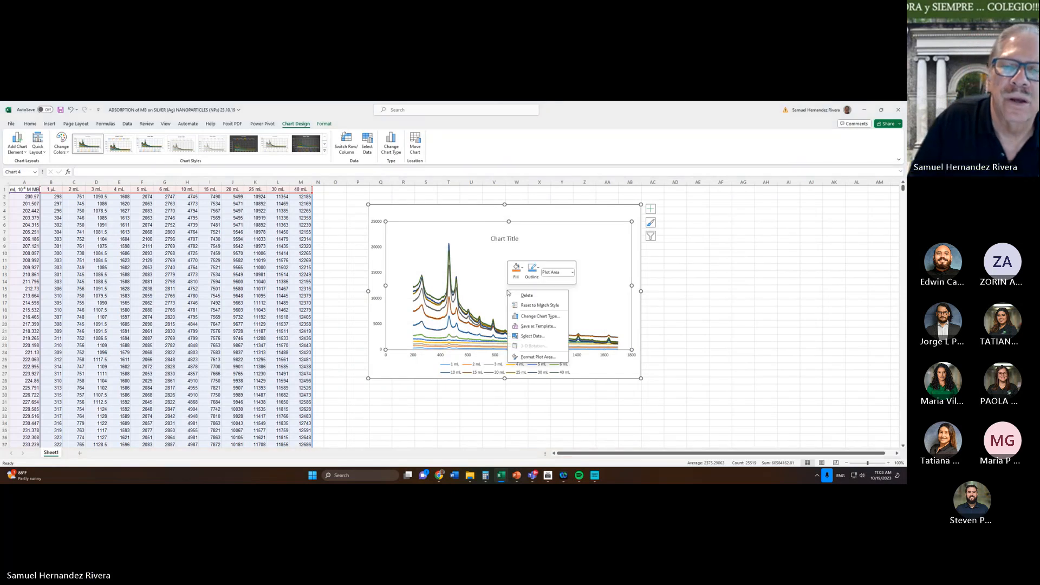
left_click(553, 358)
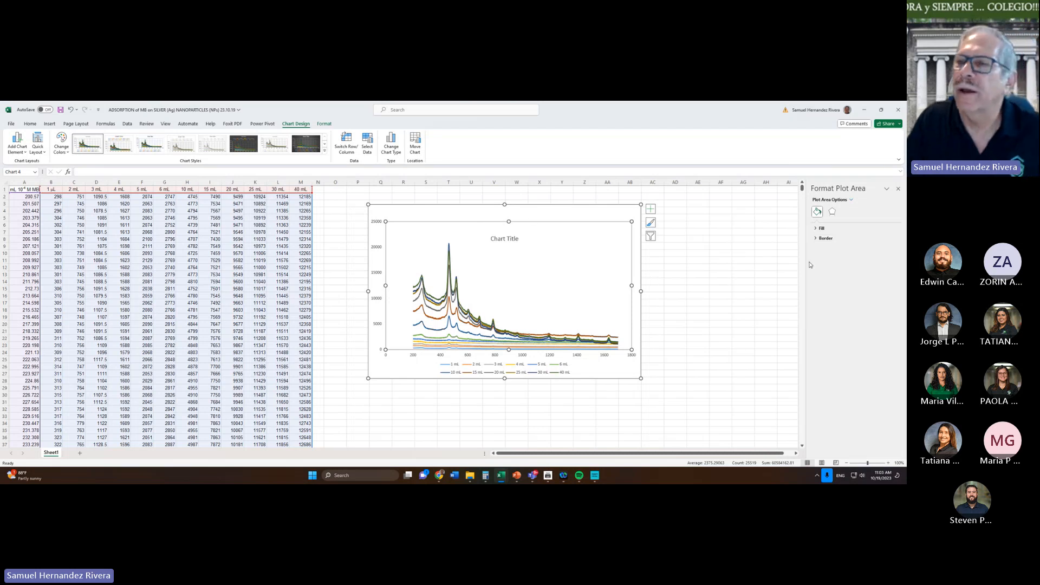
left_click(828, 241)
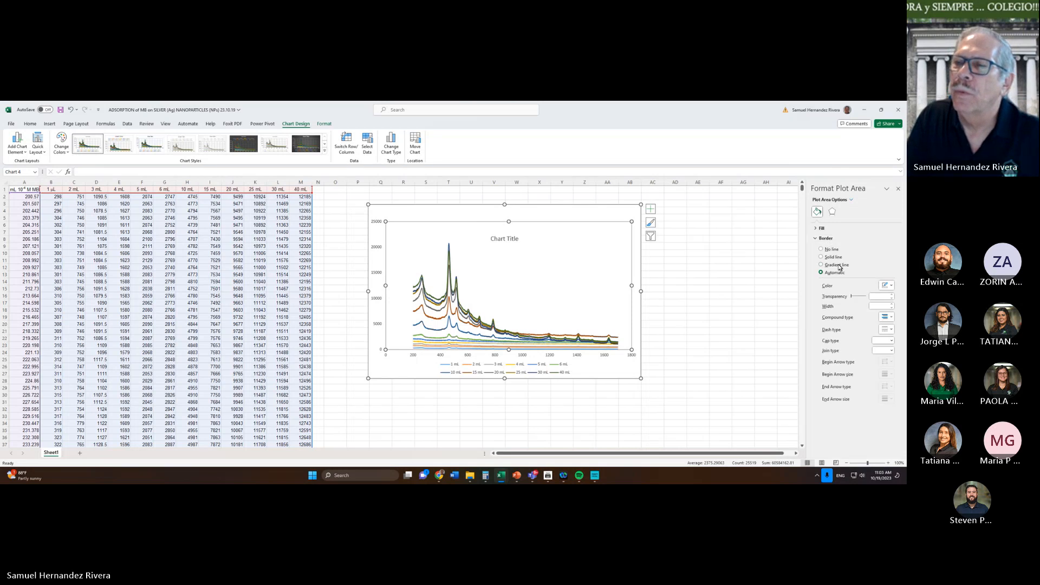
left_click(834, 258)
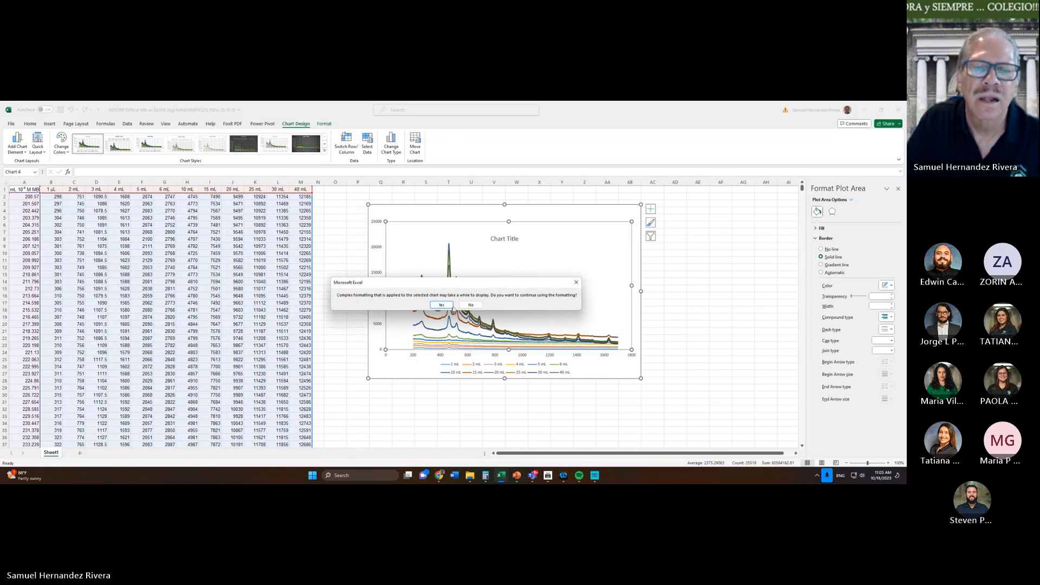
left_click(450, 308)
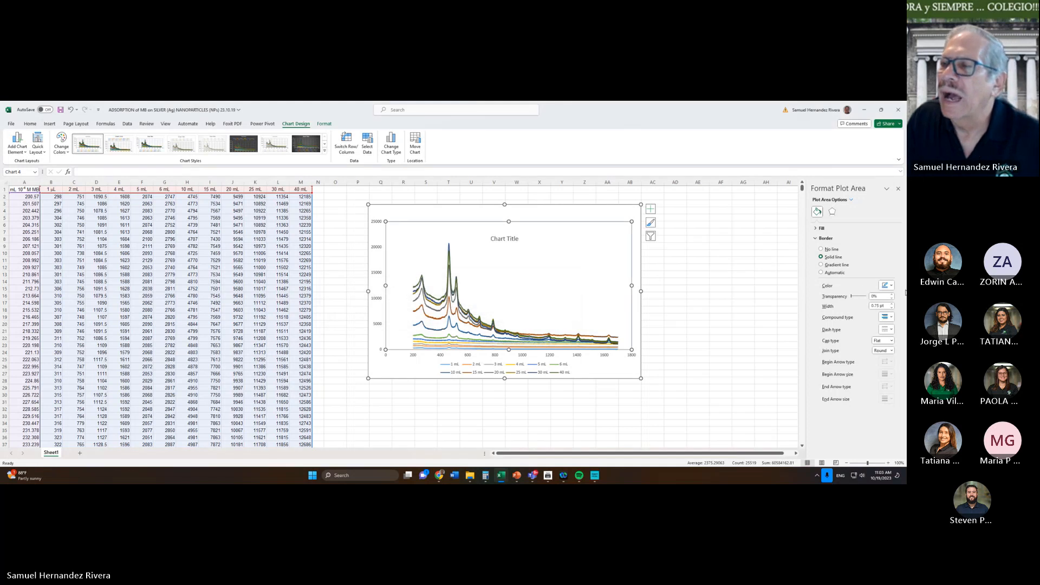
left_click(892, 286)
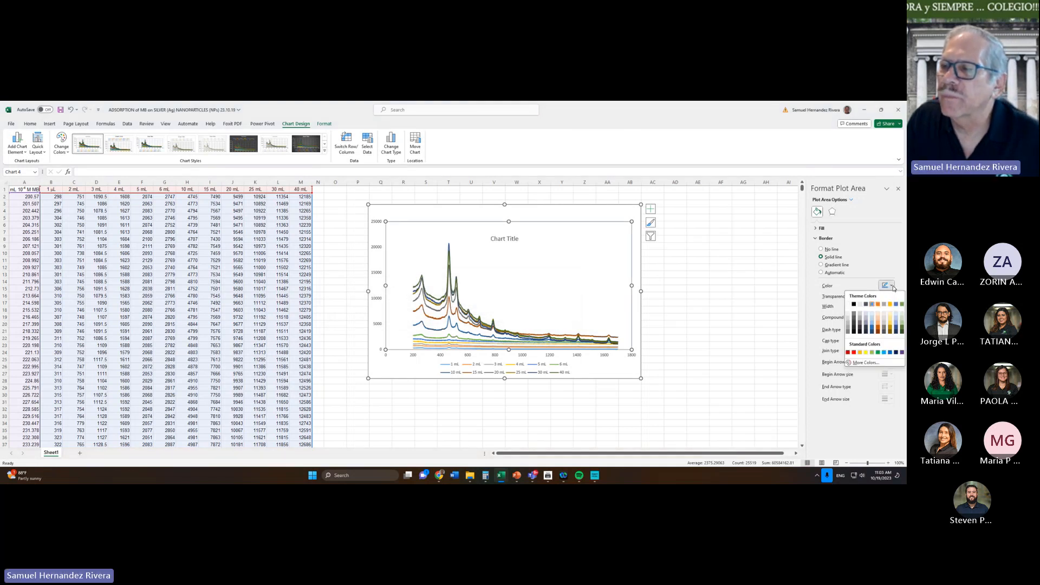
left_click(855, 306)
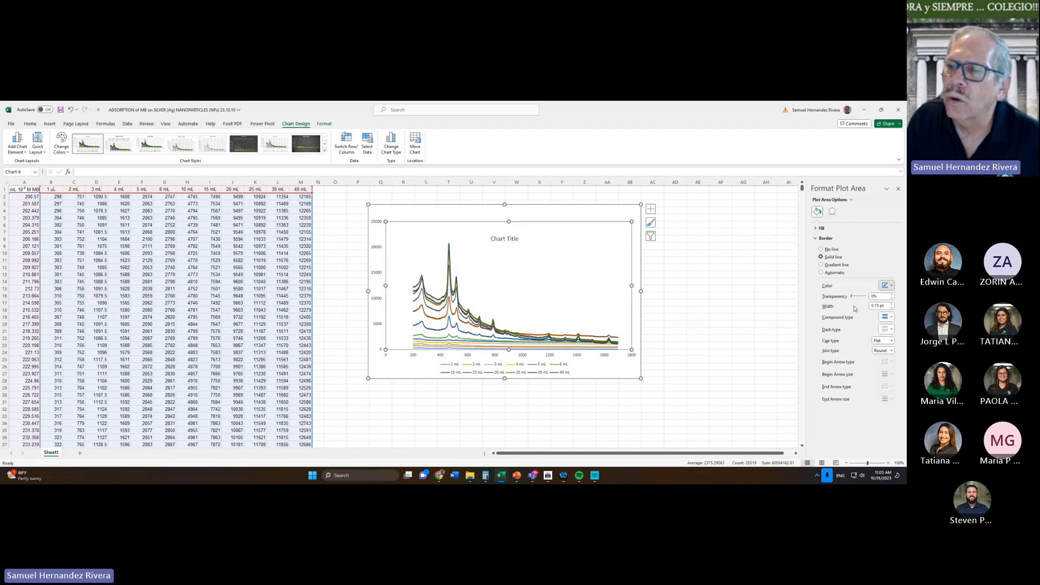
Set the plot area border width to 2 pt and stretch the plot area up towards the chart's upper edge
left_click(893, 305)
left_click(893, 304)
left_click(893, 305)
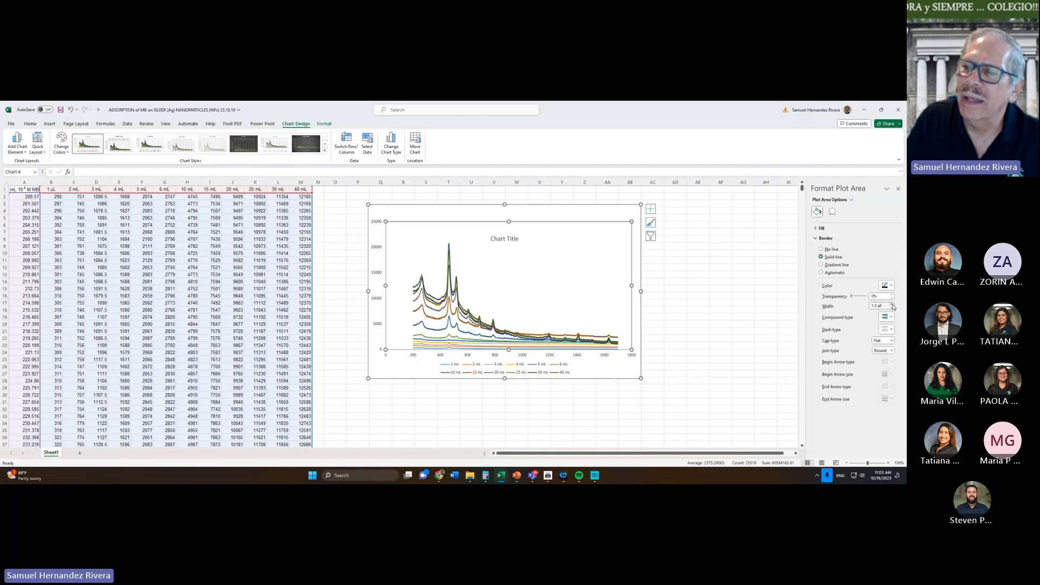
left_click(892, 305)
left_click(892, 305)
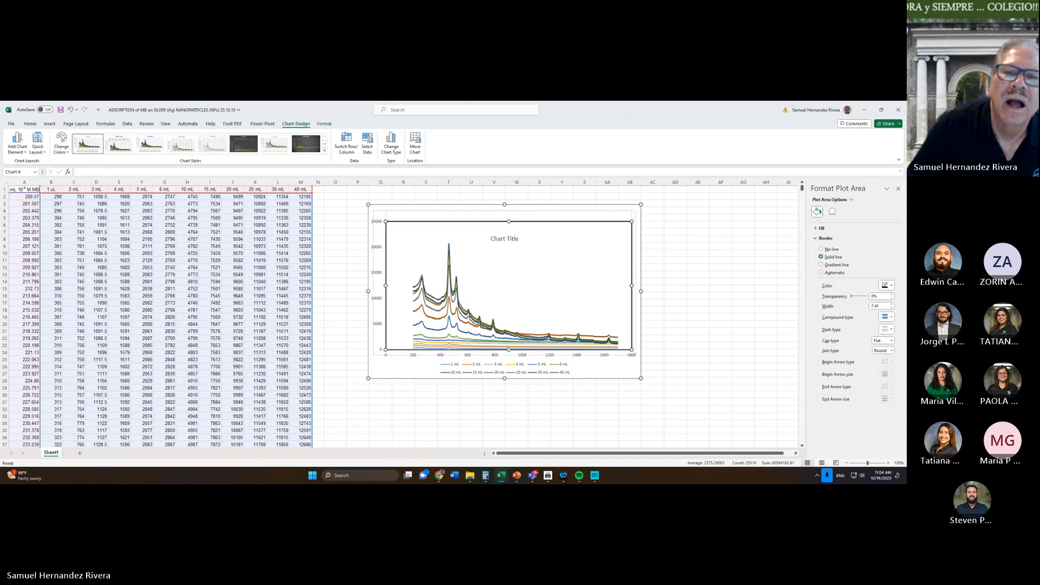
left_click_drag(508, 220, 508, 210)
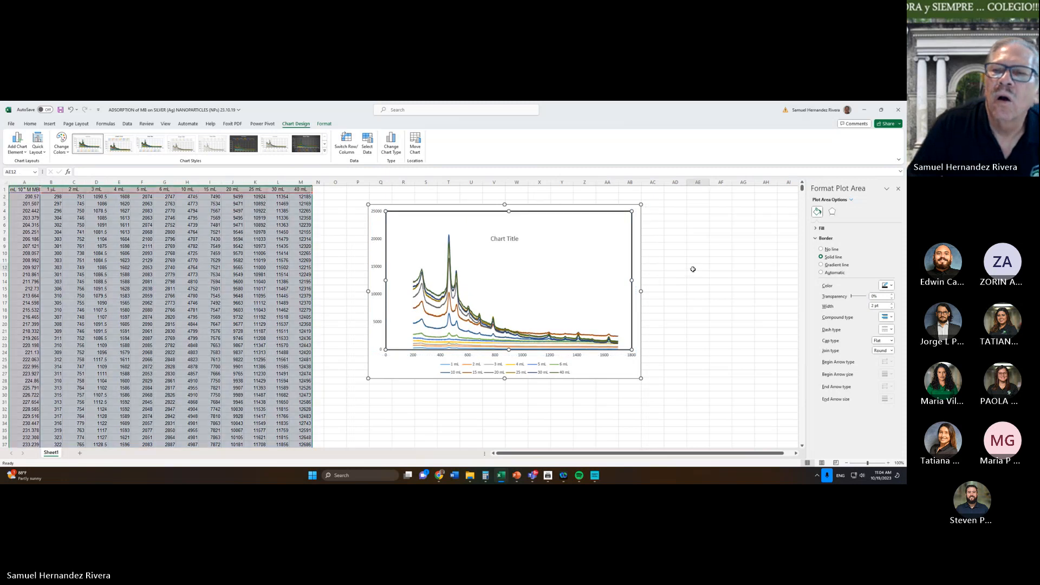
left_click(693, 268)
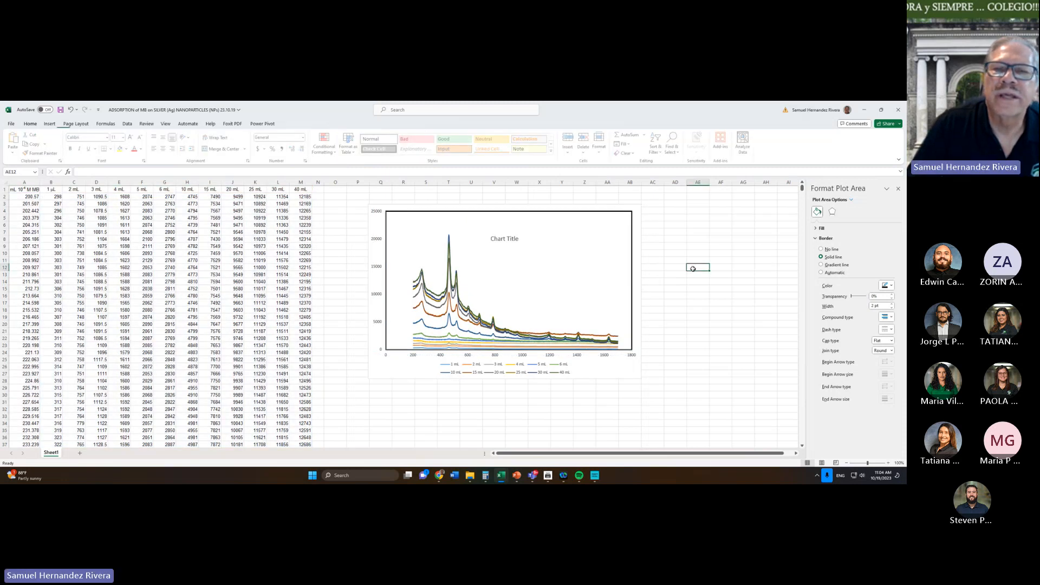
Remove the outer border of the chart area by setting it to No line
left_click(375, 224)
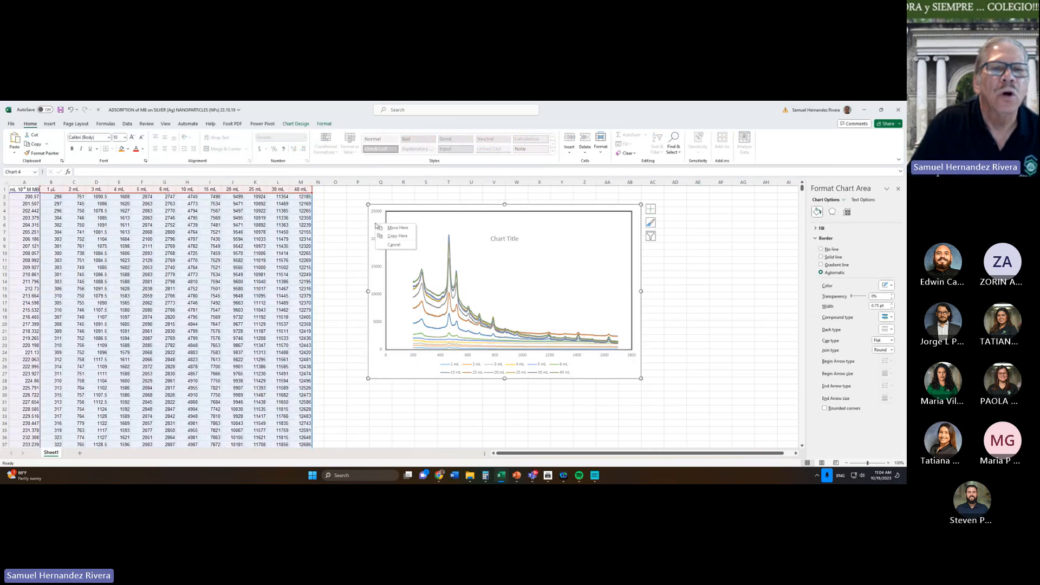
right_click(376, 225)
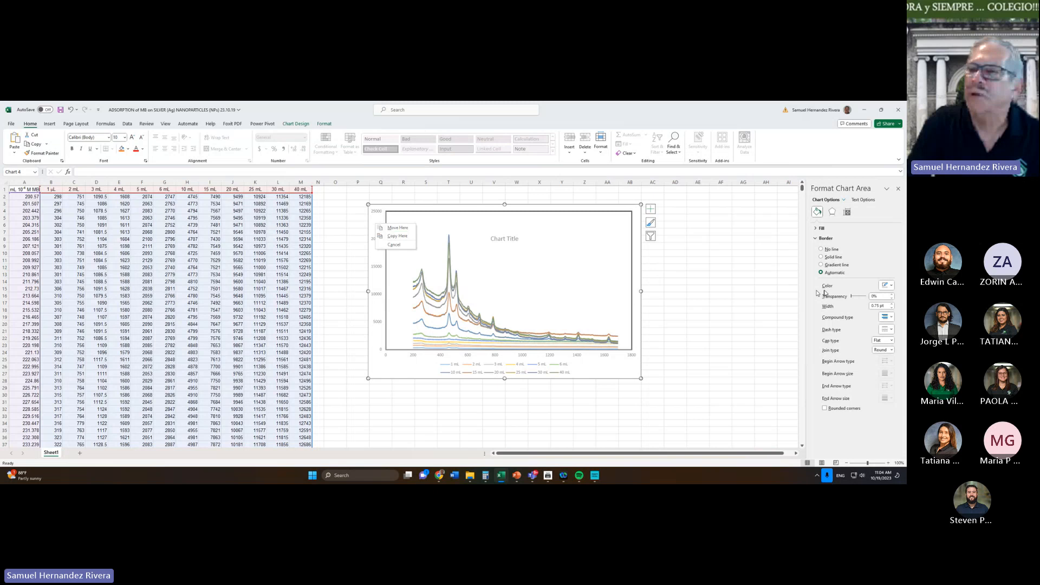
left_click(837, 251)
left_click(836, 250)
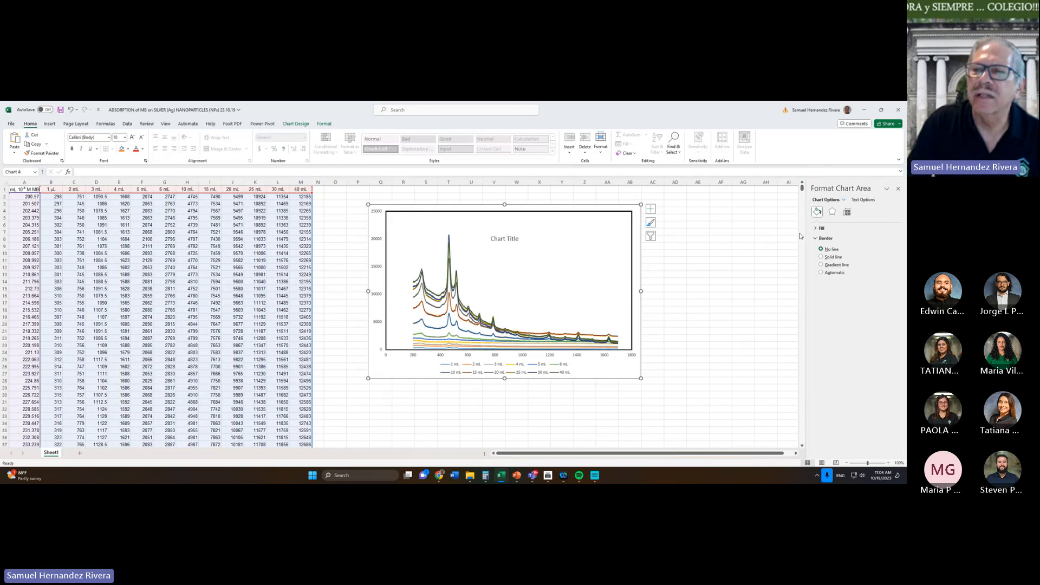
Remove the background of the chart area by setting its fill to No fill
left_click(822, 228)
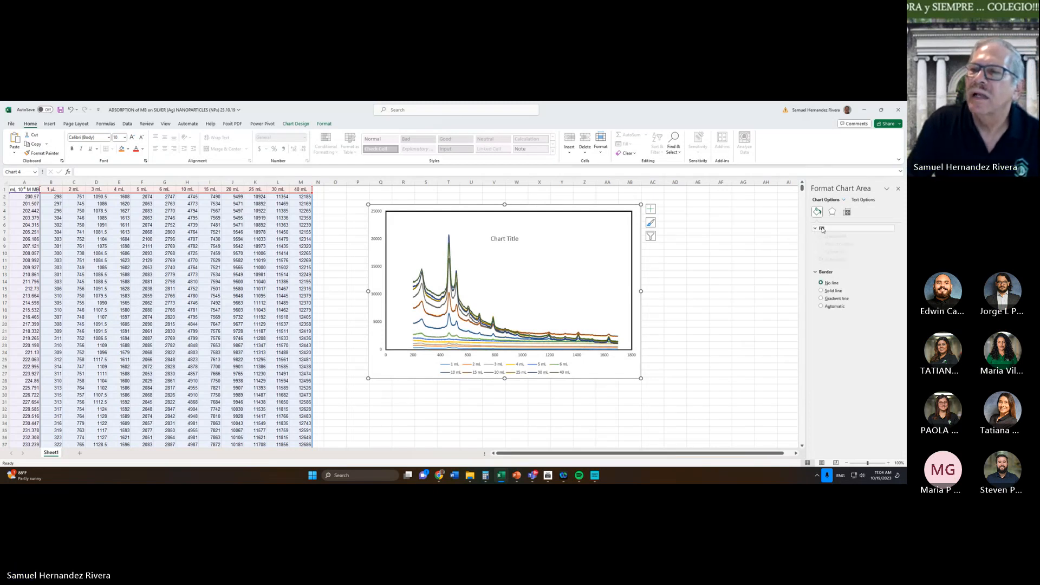
left_click(835, 240)
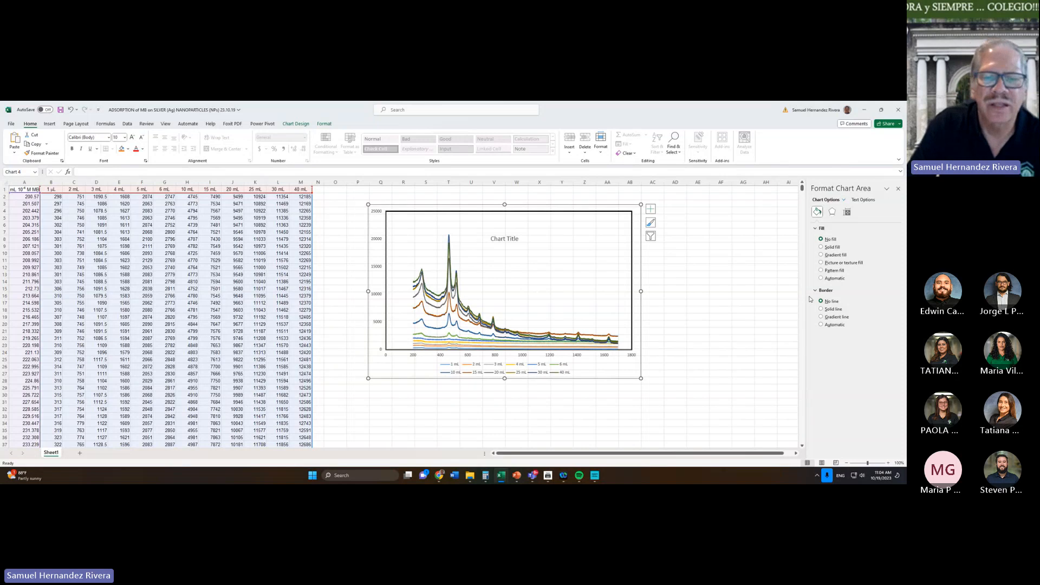
Move the legend into the plot area and reshape it into a tall single column near the plot's right edge
left_click(542, 374)
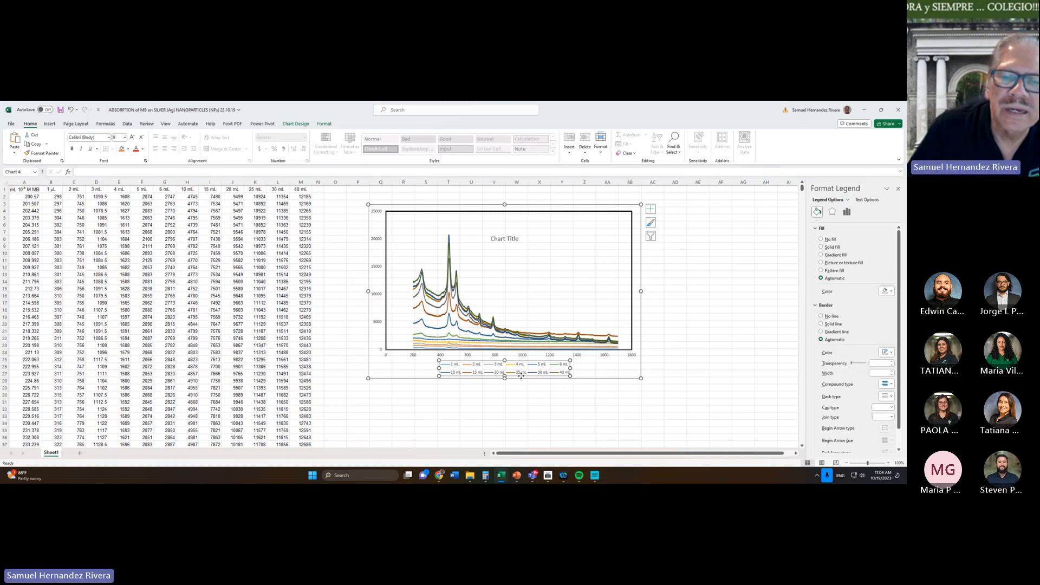
left_click(548, 372)
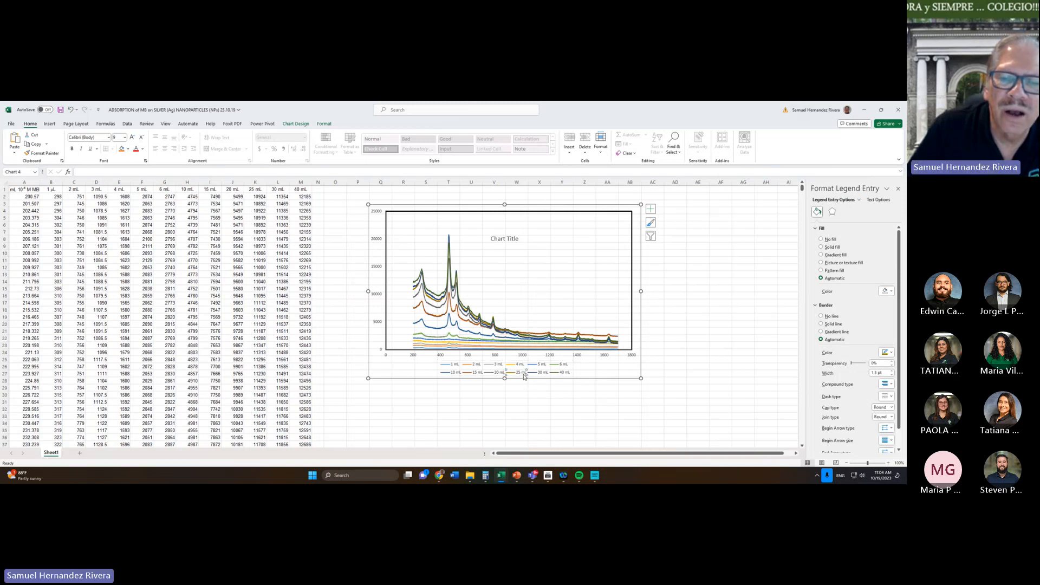
left_click(550, 372)
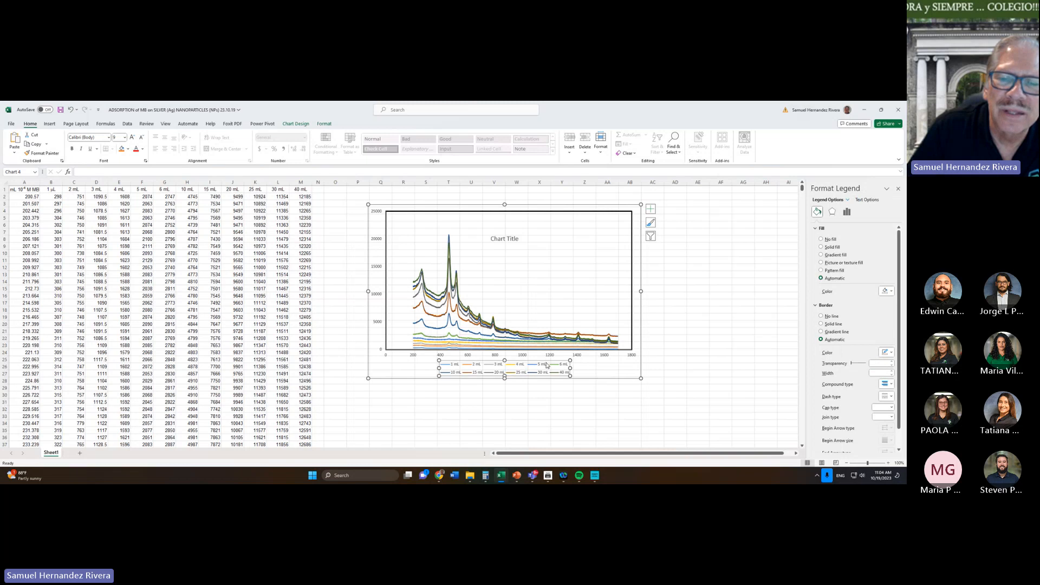
left_click_drag(547, 360, 595, 257)
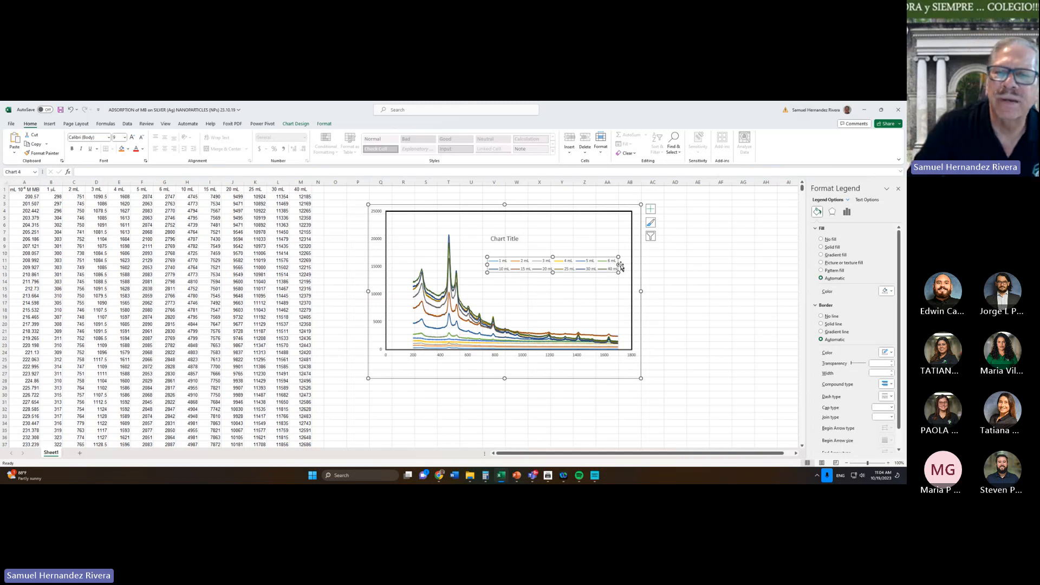
left_click_drag(619, 265, 529, 226)
left_click_drag(522, 273, 529, 307)
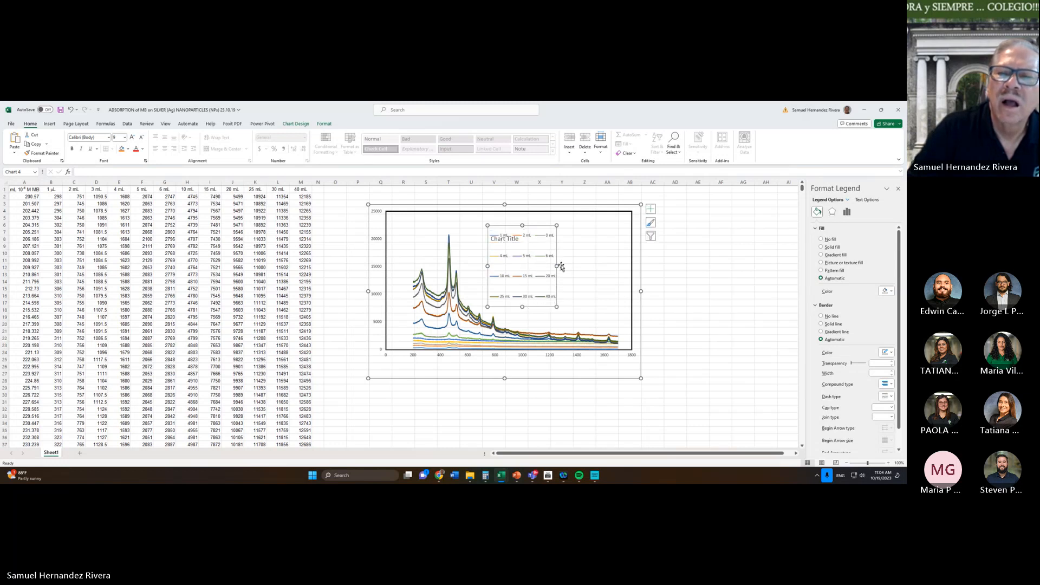
left_click_drag(556, 266, 611, 267)
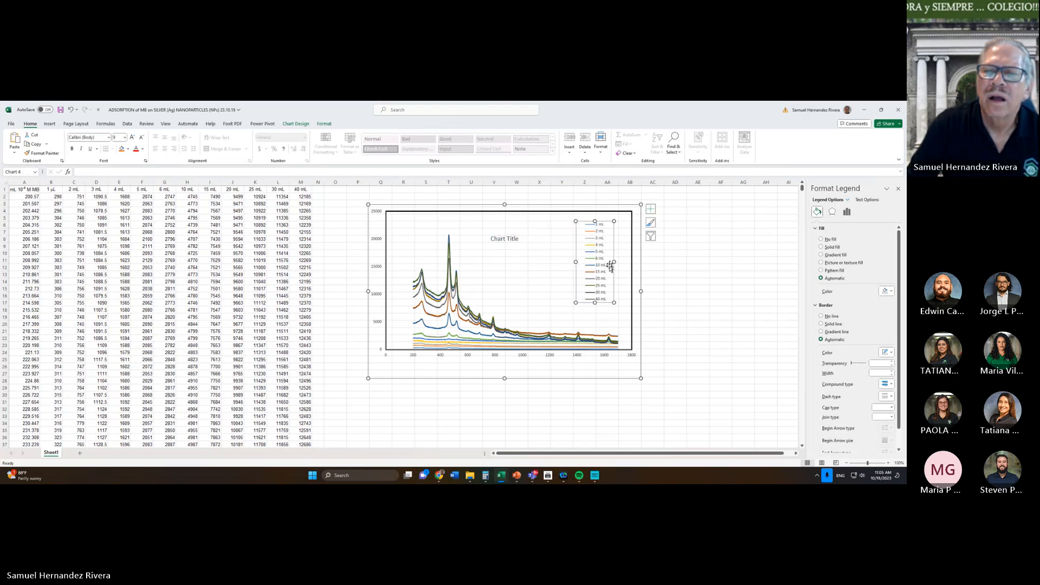
left_click_drag(595, 303, 596, 312)
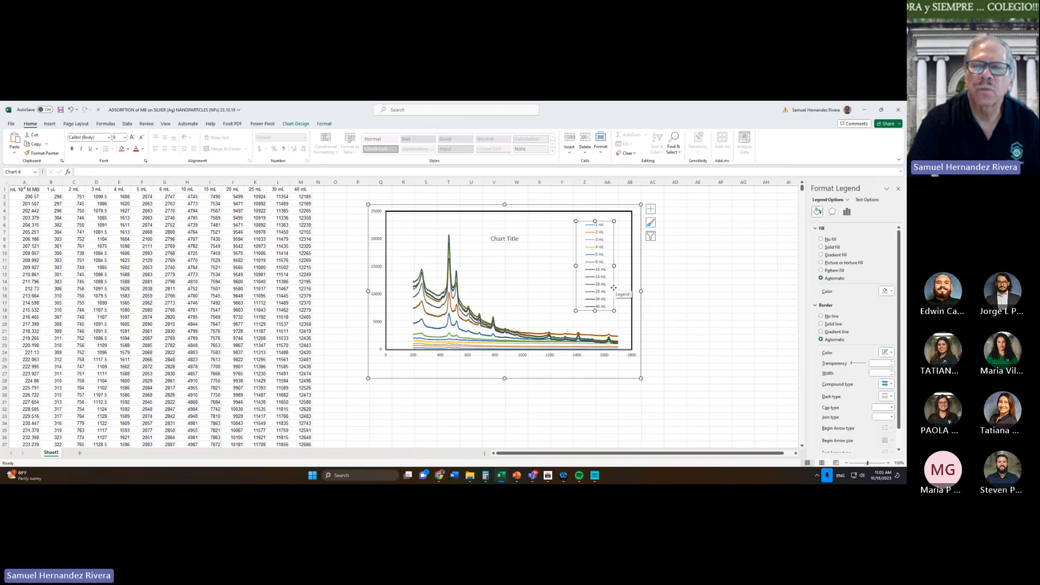
Format the legend text as bold black 12 pt Arial and extend the legend box slightly downward
left_click(110, 139)
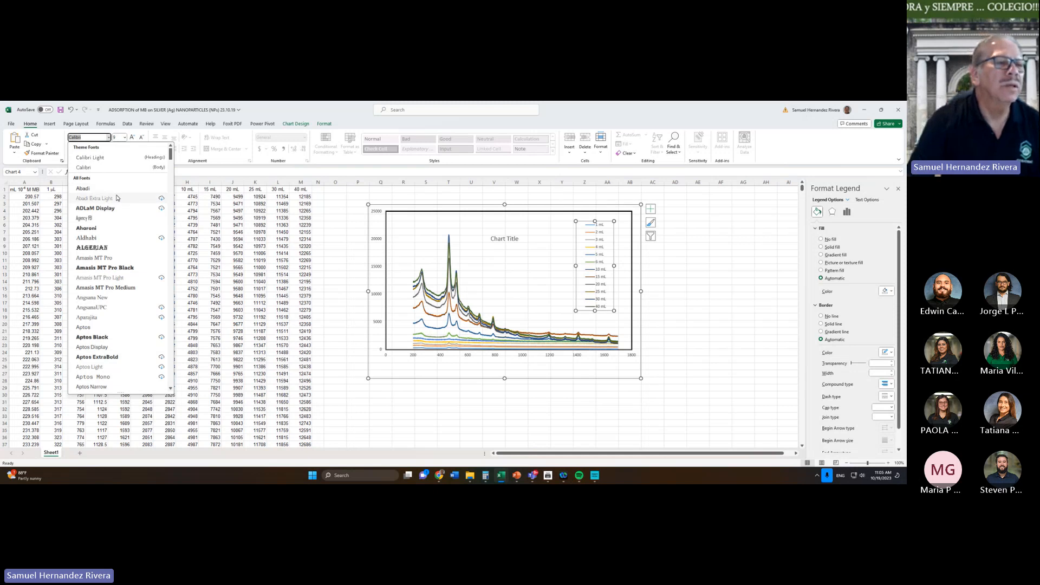
left_click_drag(170, 157, 170, 165)
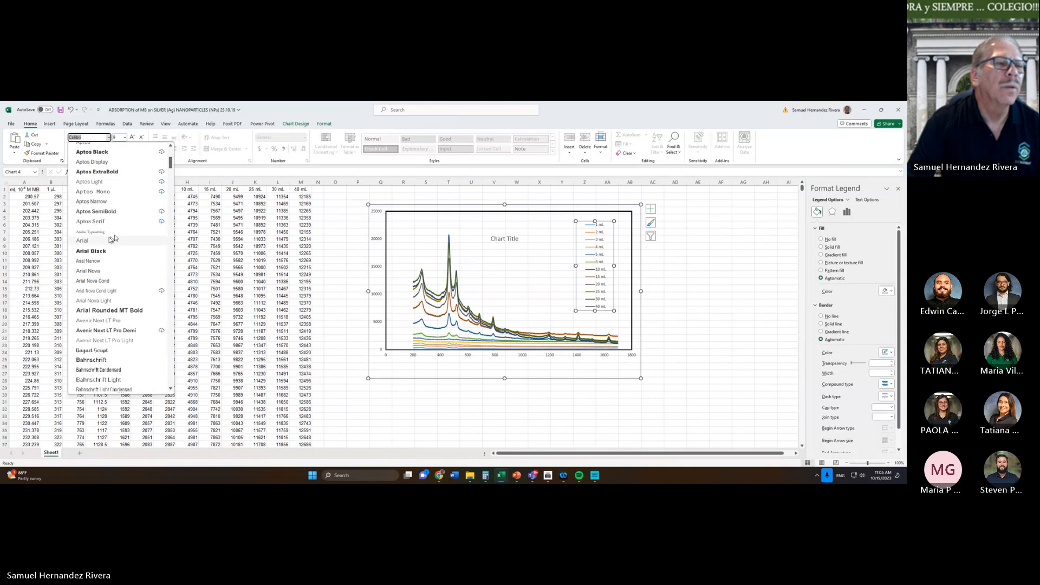
left_click(86, 240)
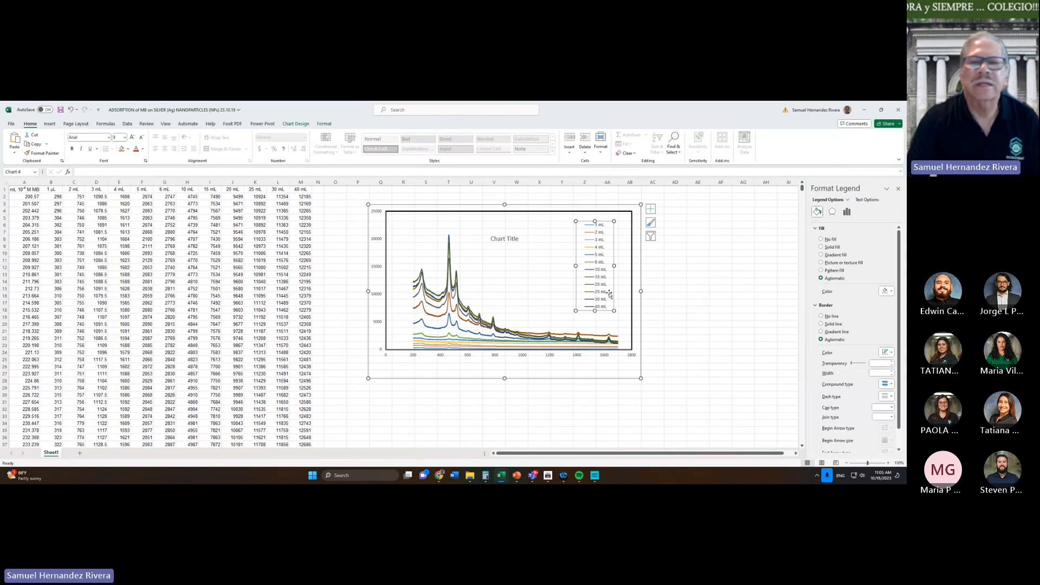
left_click(74, 149)
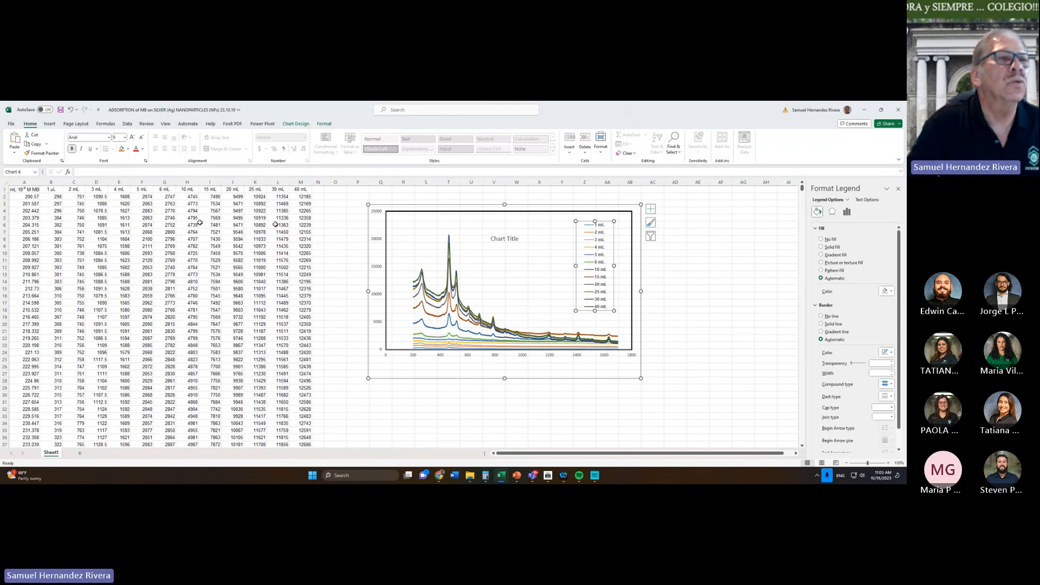
left_click(133, 138)
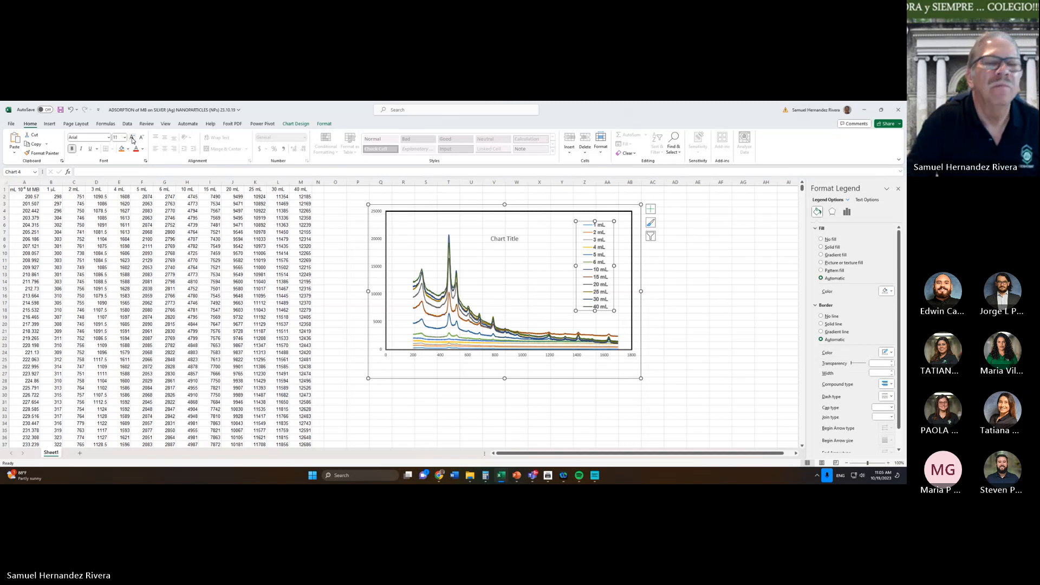
left_click(132, 139)
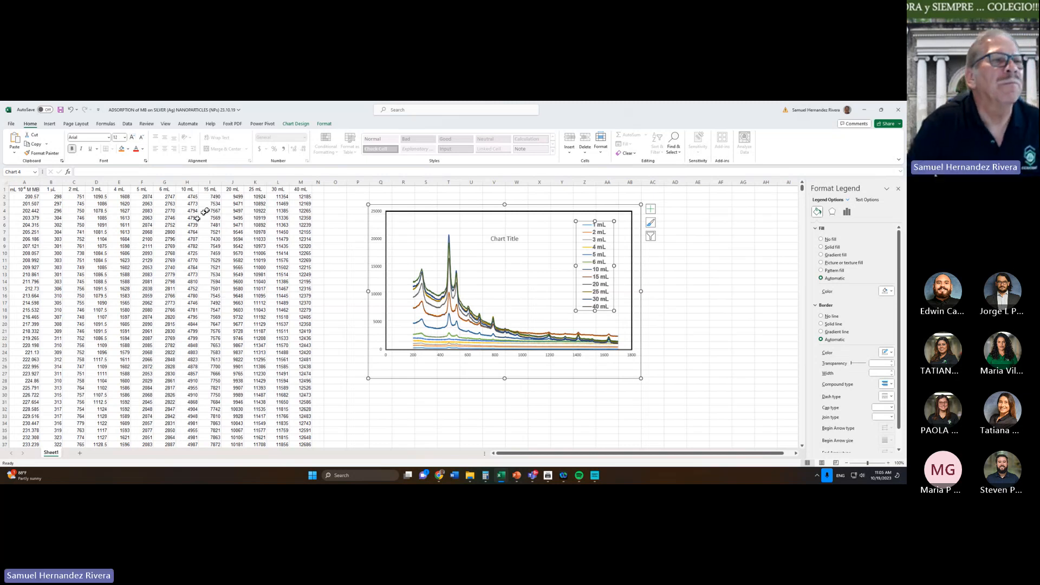
left_click(143, 149)
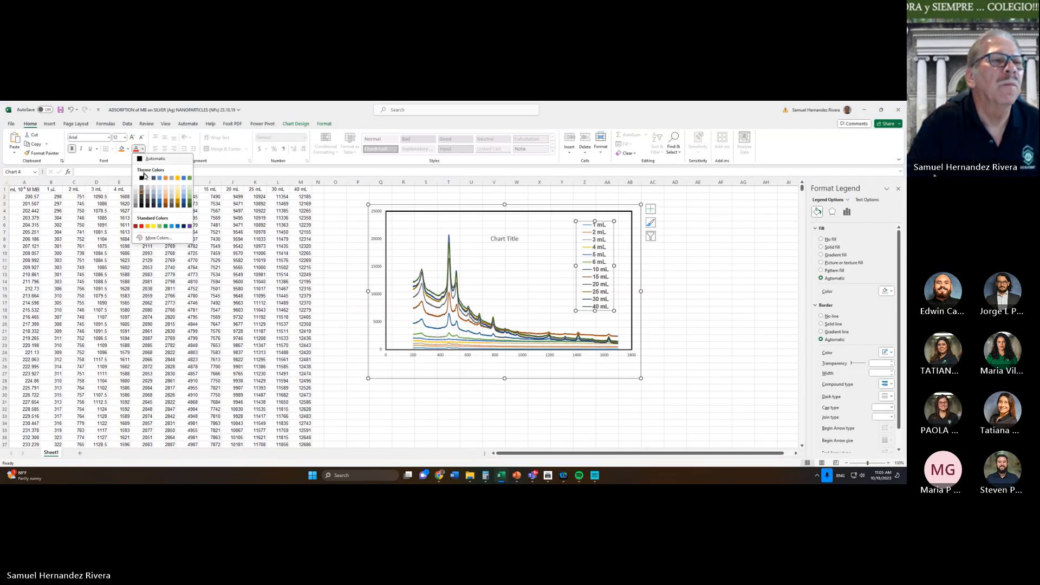
left_click(142, 206)
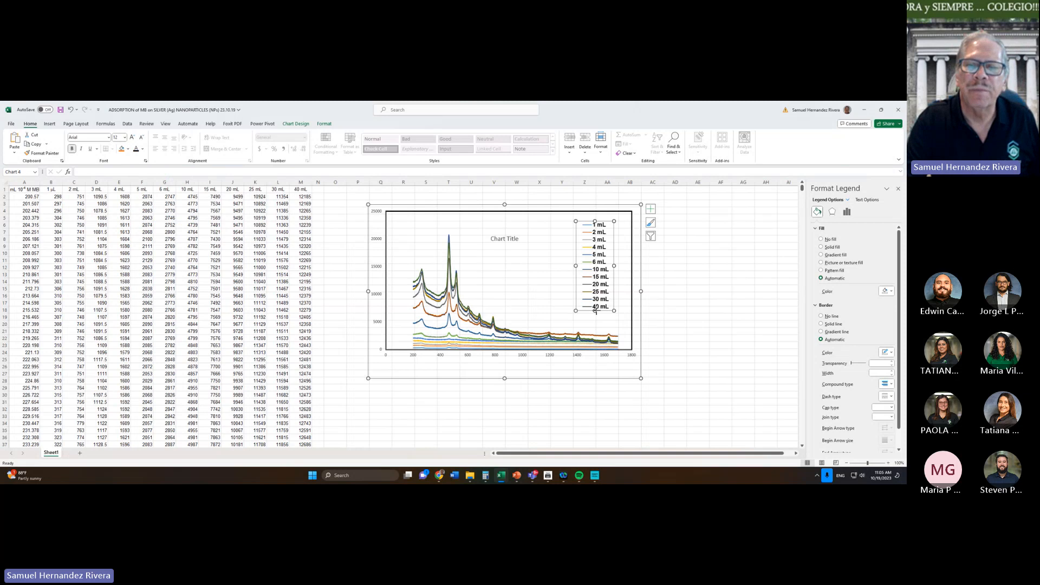
left_click_drag(595, 310, 596, 319)
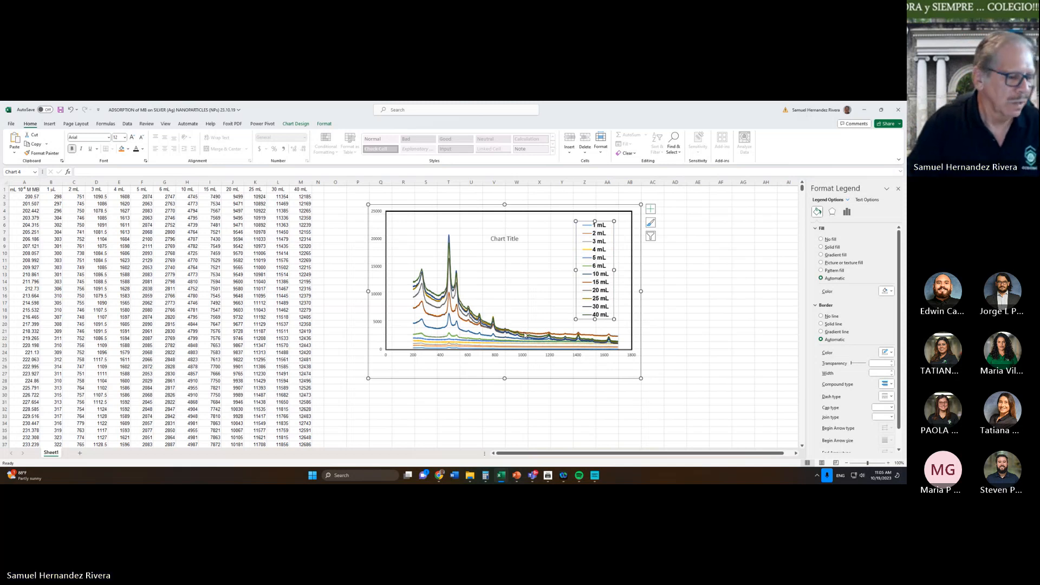
Pull the plot area's left edge inward and format the vertical axis labels as bold black 14 pt Arial
left_click(403, 264)
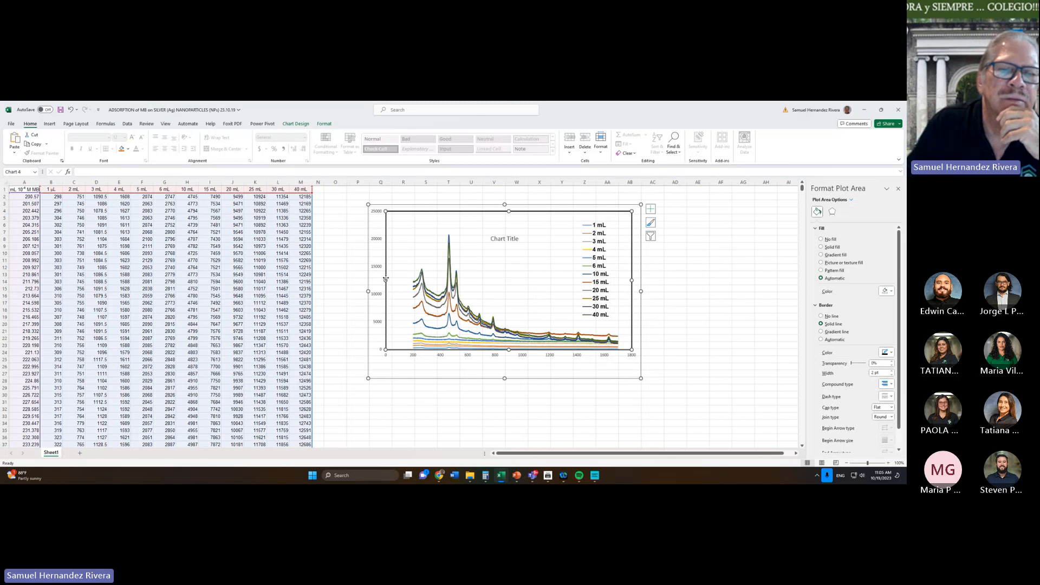
left_click_drag(385, 281, 398, 282)
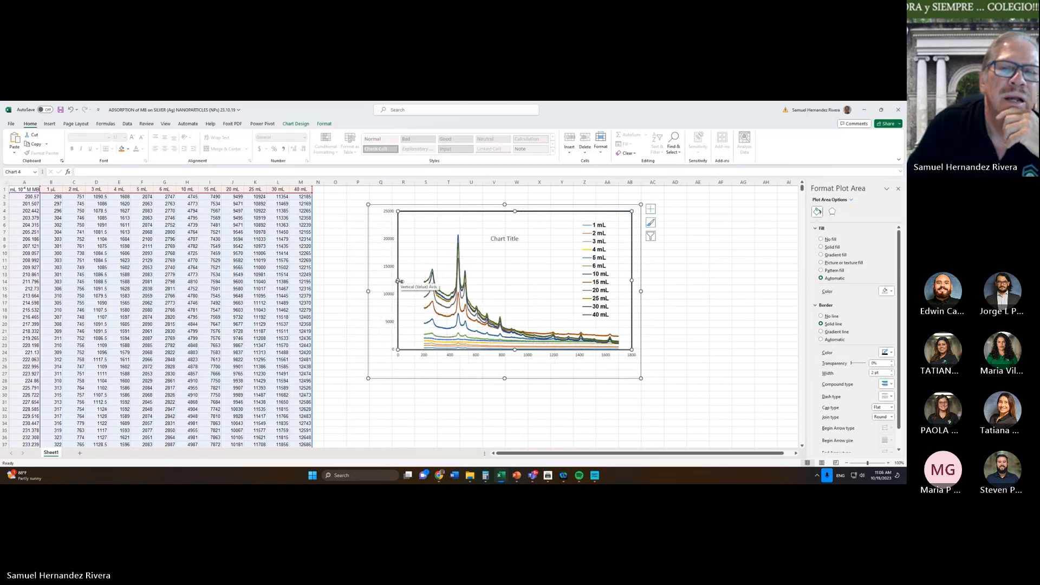
left_click(392, 271)
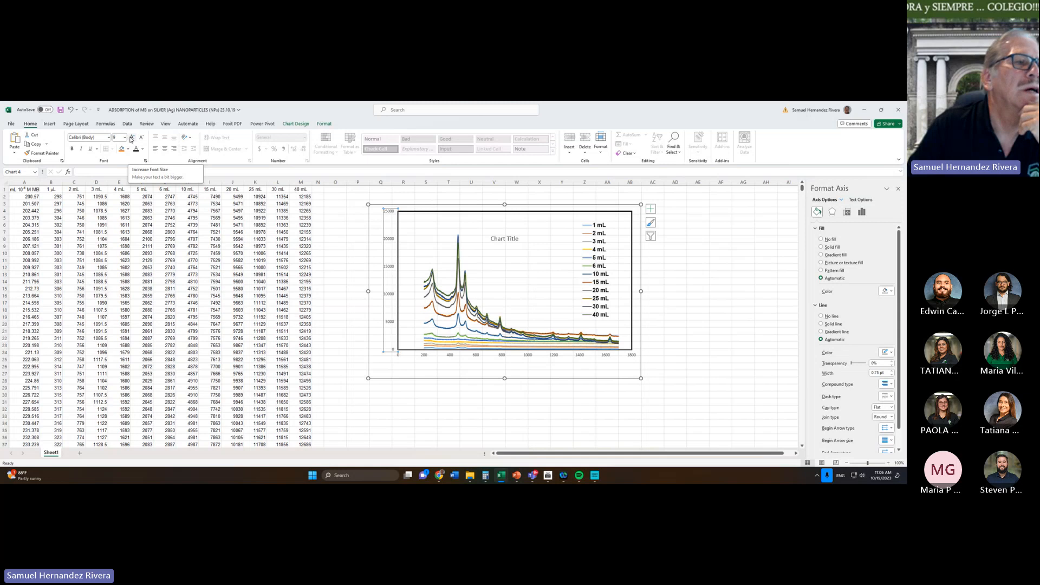
left_click(132, 139)
left_click(132, 139)
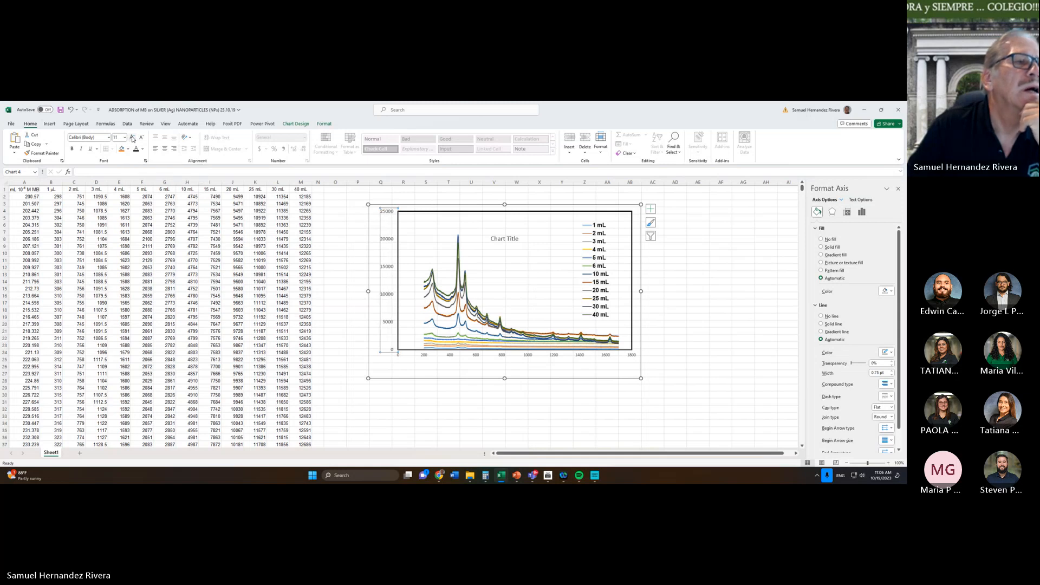
left_click(132, 139)
left_click(132, 138)
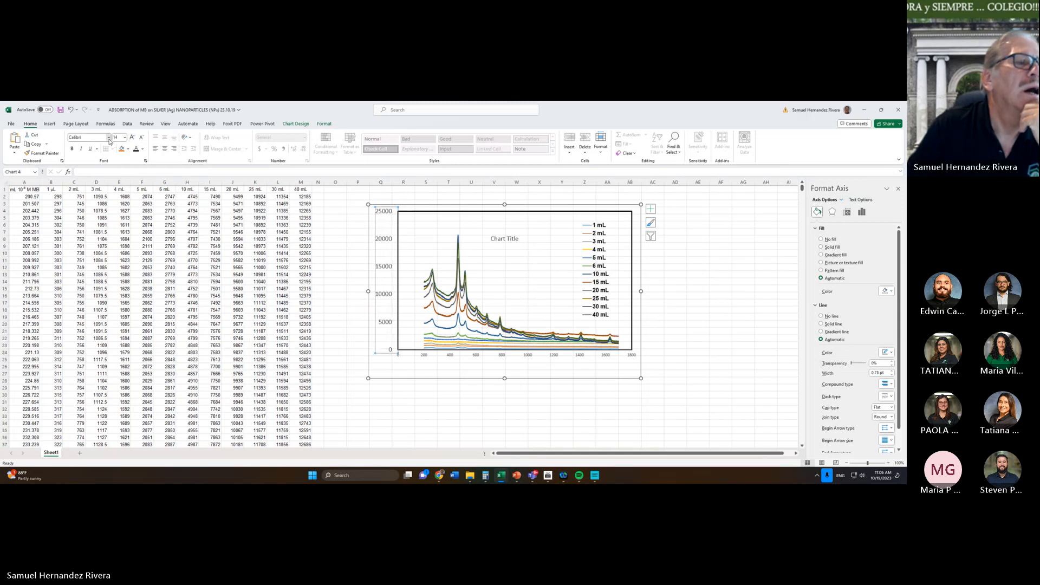
left_click(108, 139)
left_click(91, 189)
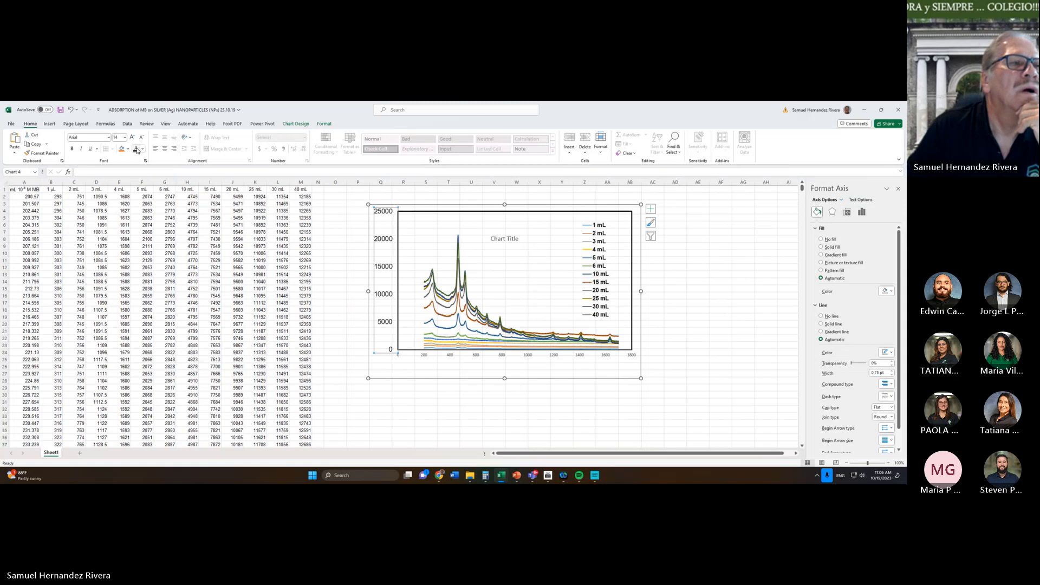
left_click(72, 148)
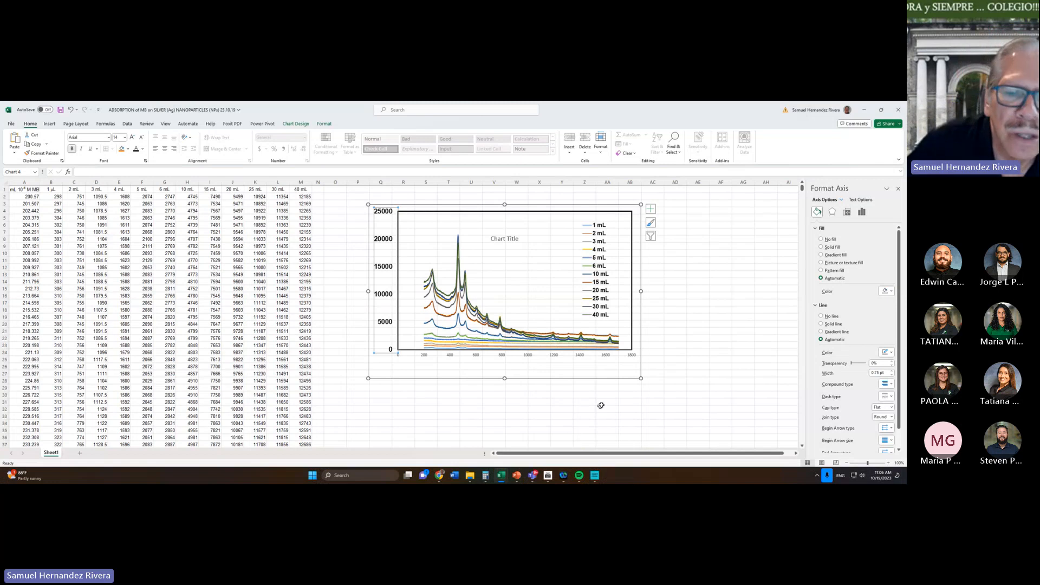
Format the horizontal axis labels as bold black 14 pt Arial
left_click(531, 356)
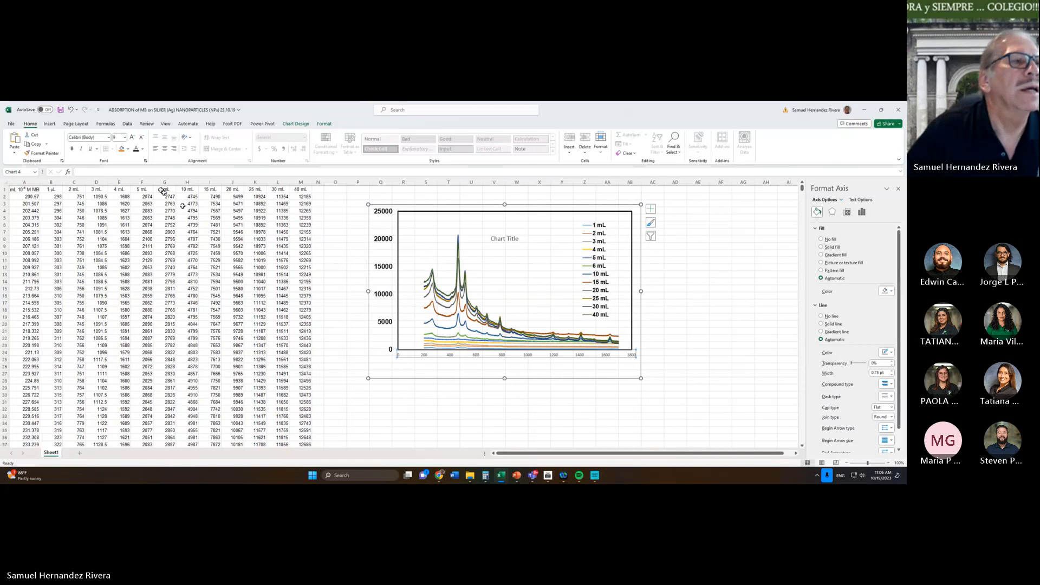
left_click(109, 140)
left_click(88, 190)
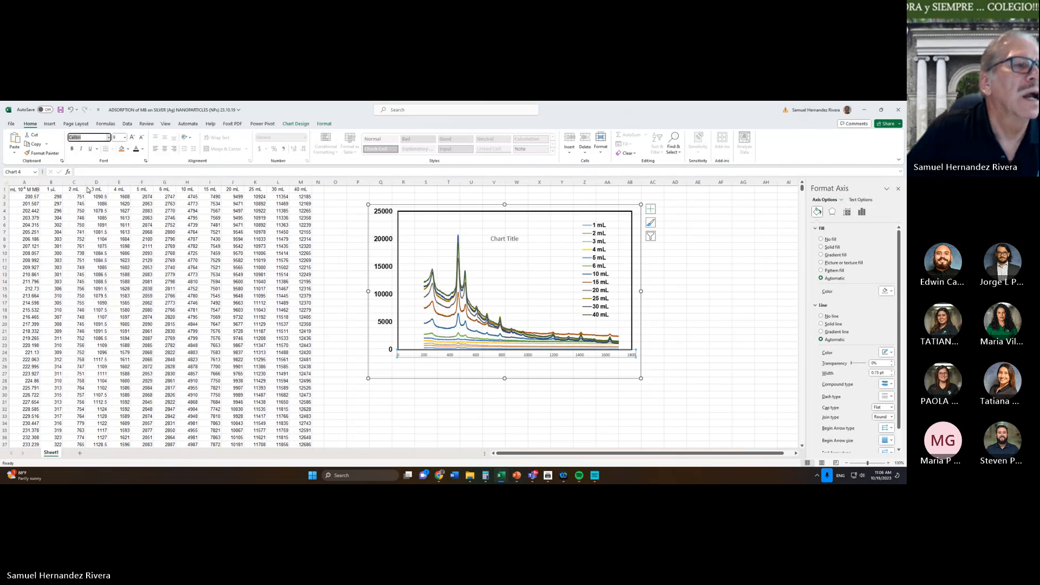
left_click(132, 139)
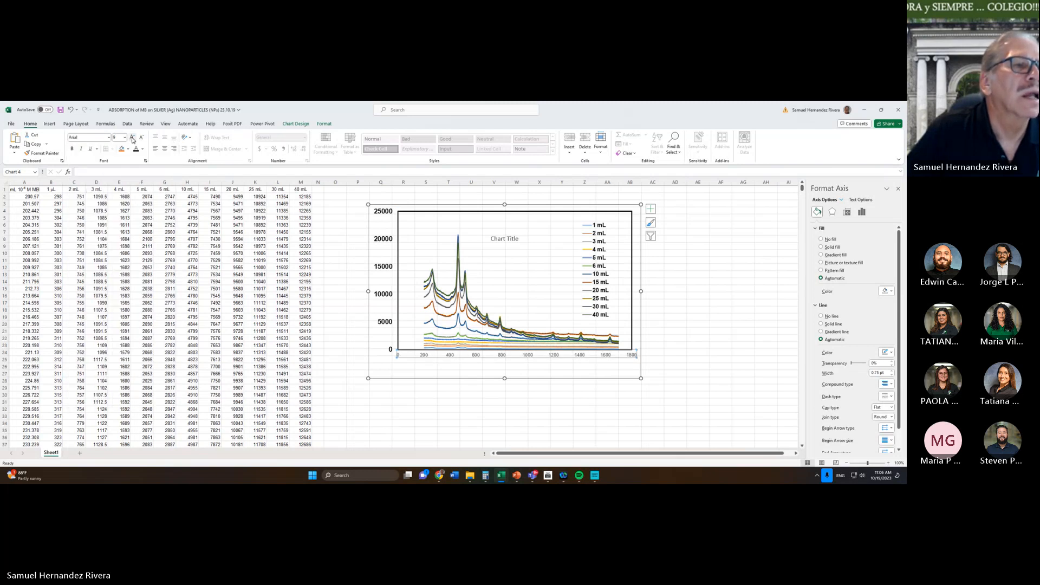
left_click(132, 140)
left_click(132, 138)
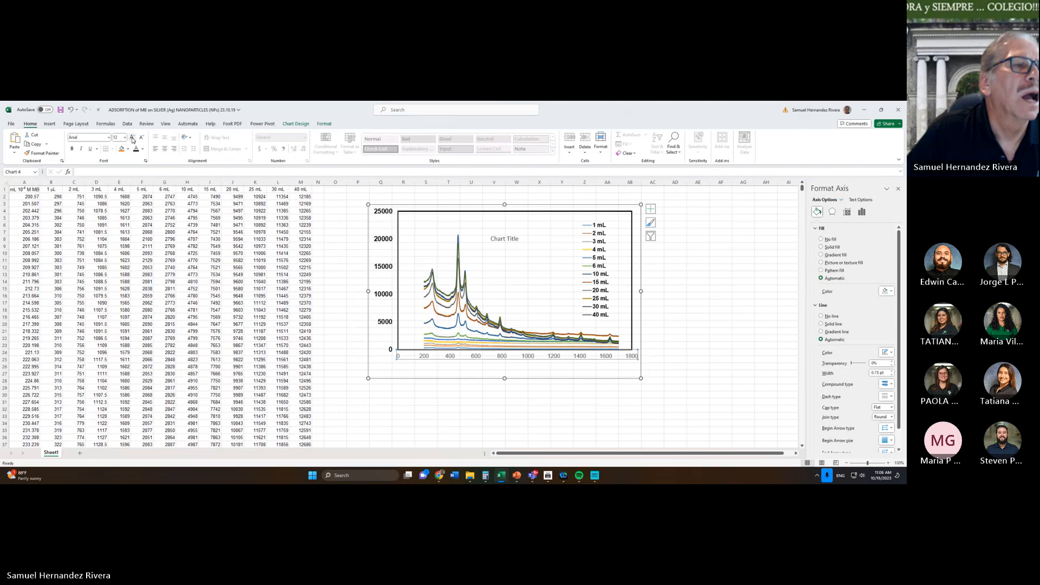
left_click(132, 139)
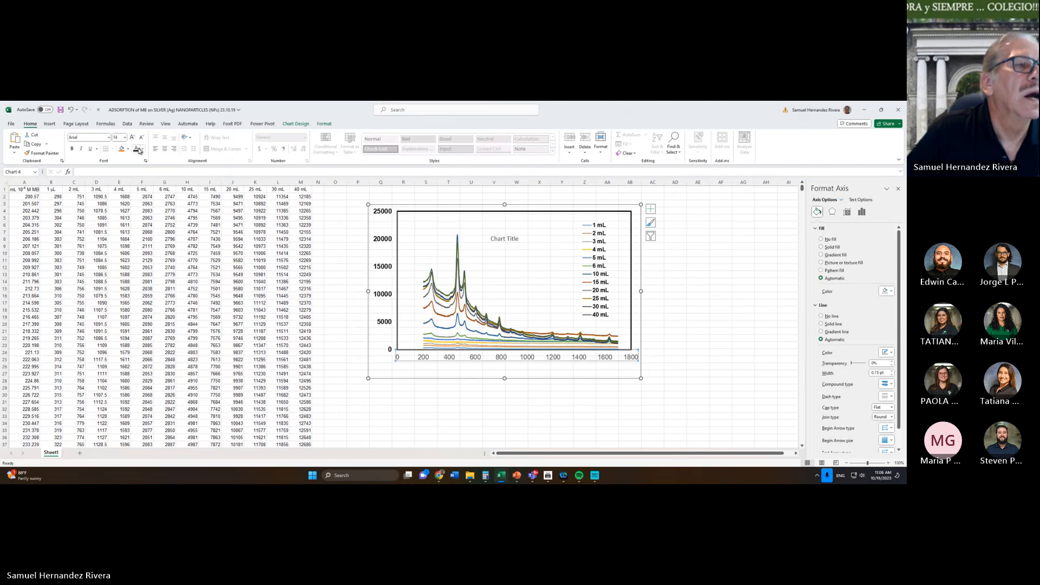
left_click(72, 149)
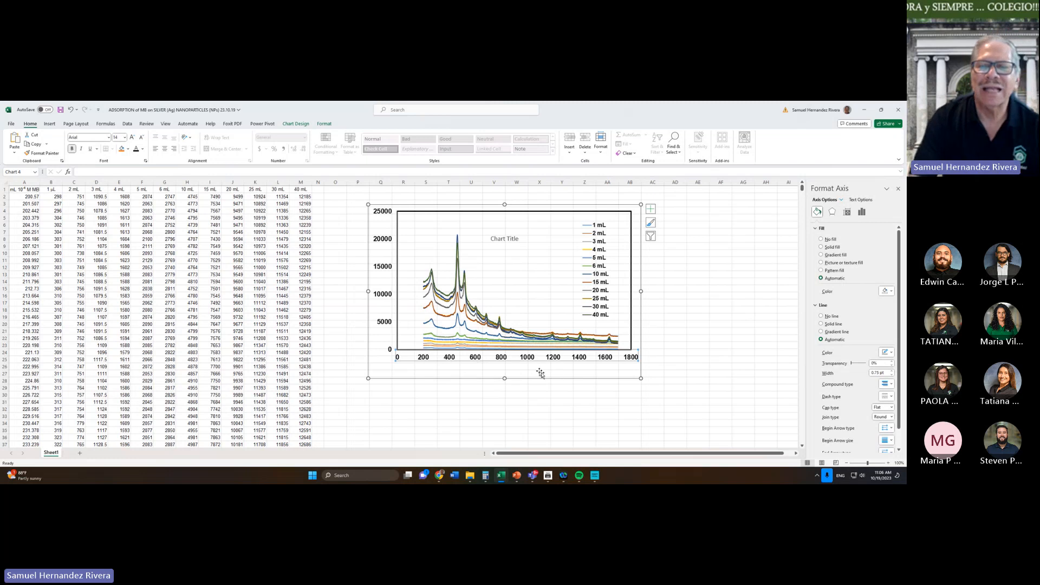
Set both the major and minor tick marks of the horizontal axis to Outside
right_click(582, 358)
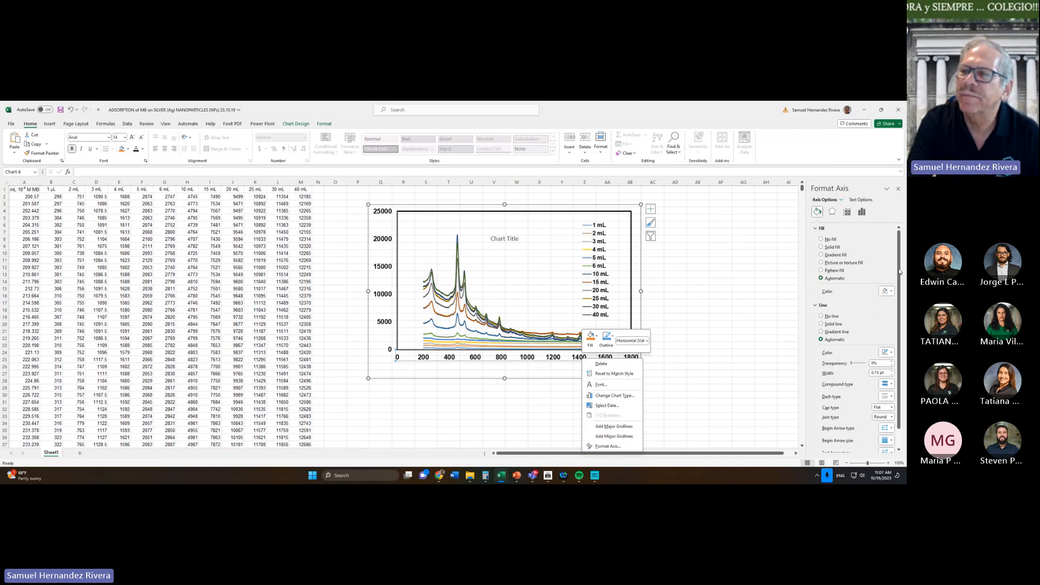
left_click(882, 226)
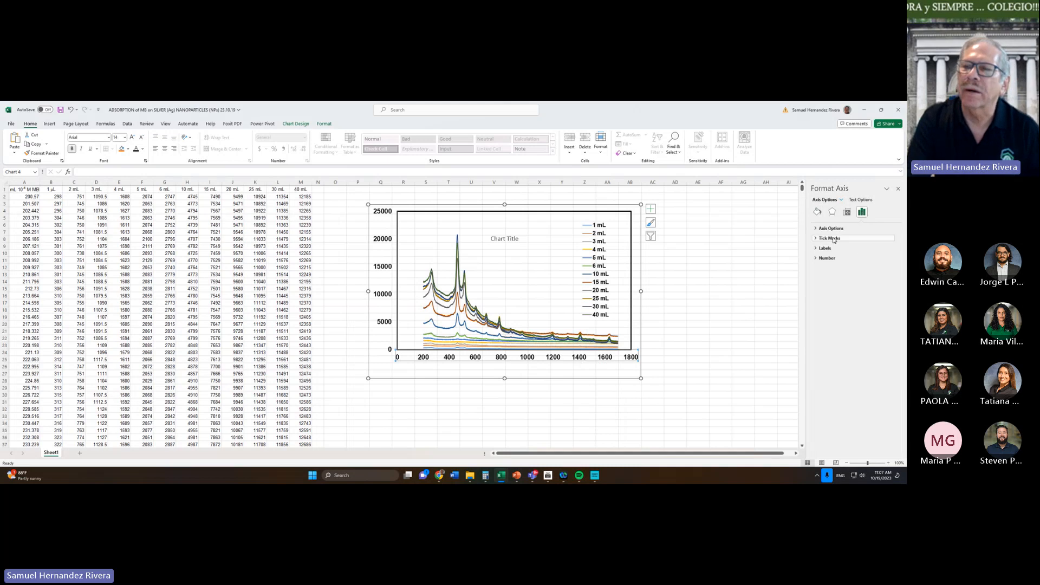
left_click(834, 240)
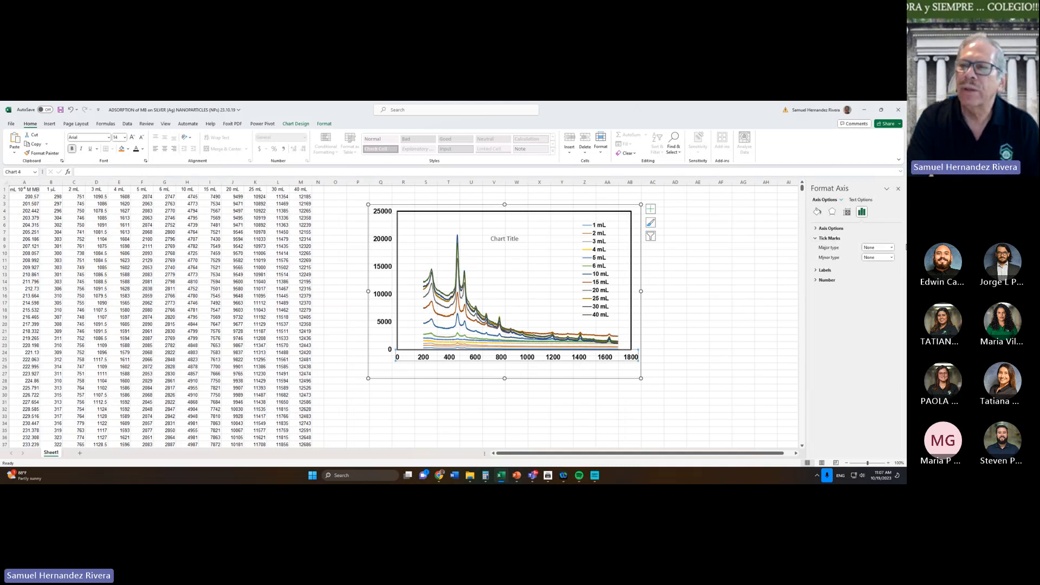
left_click(892, 249)
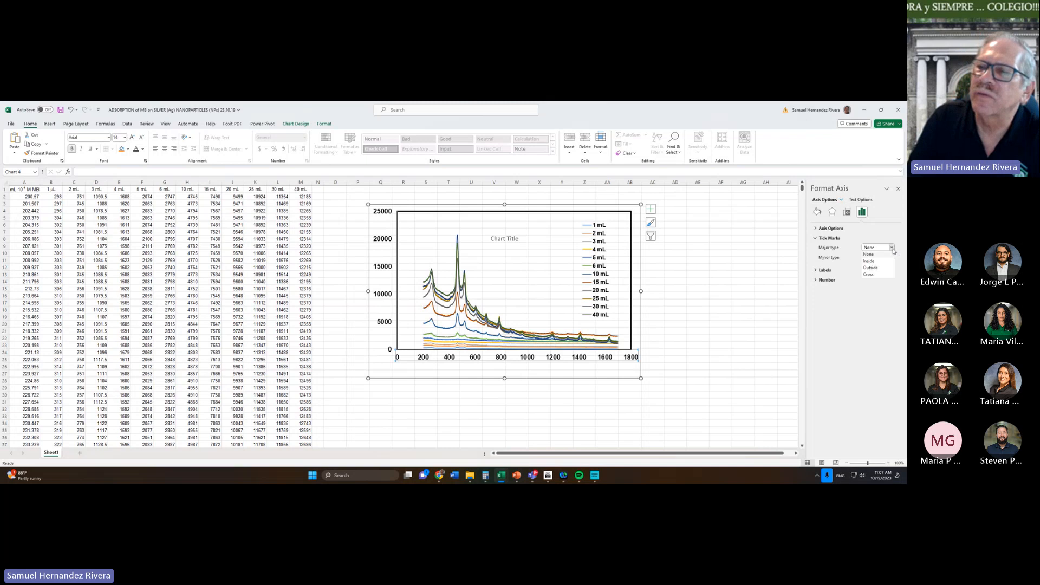
left_click(880, 269)
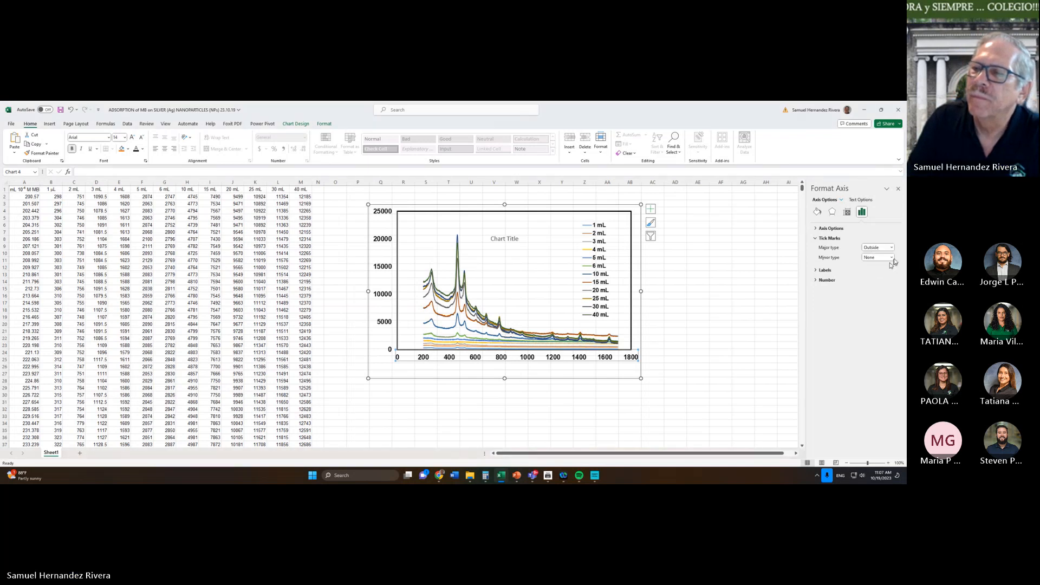
left_click(892, 258)
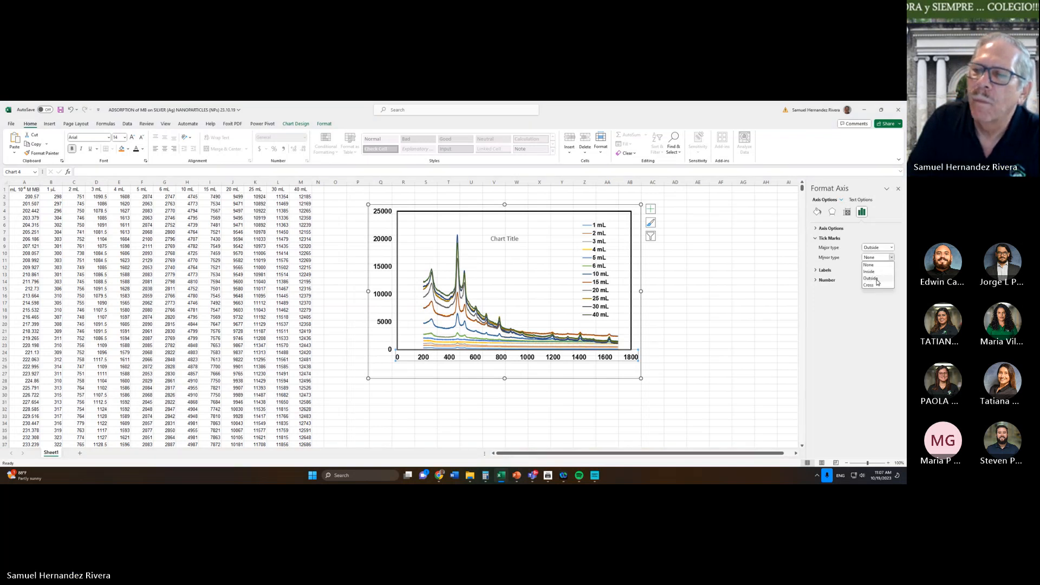
left_click(881, 278)
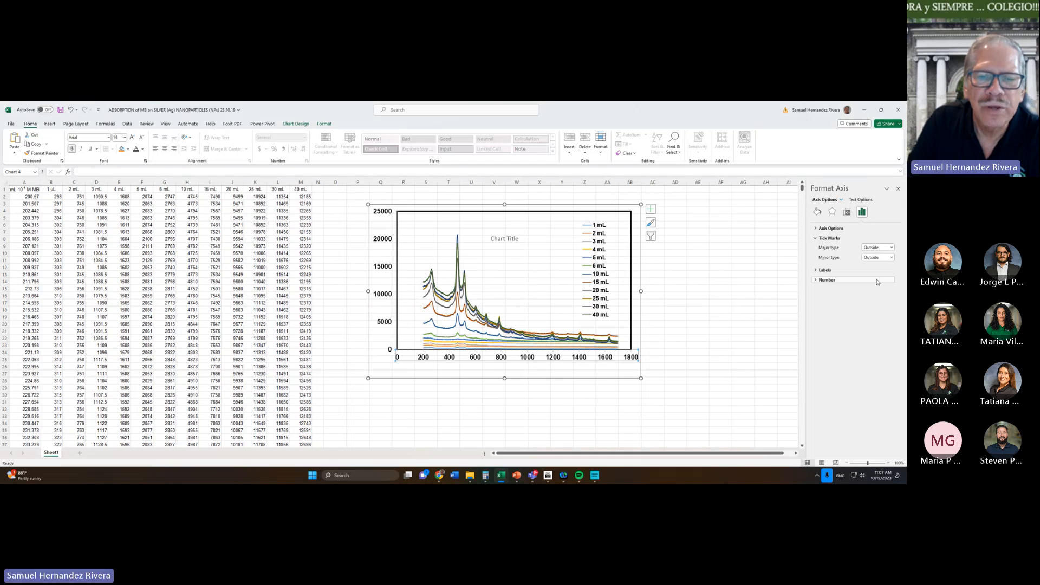
Format the horizontal axis line as a solid black line and increase its width
left_click(819, 213)
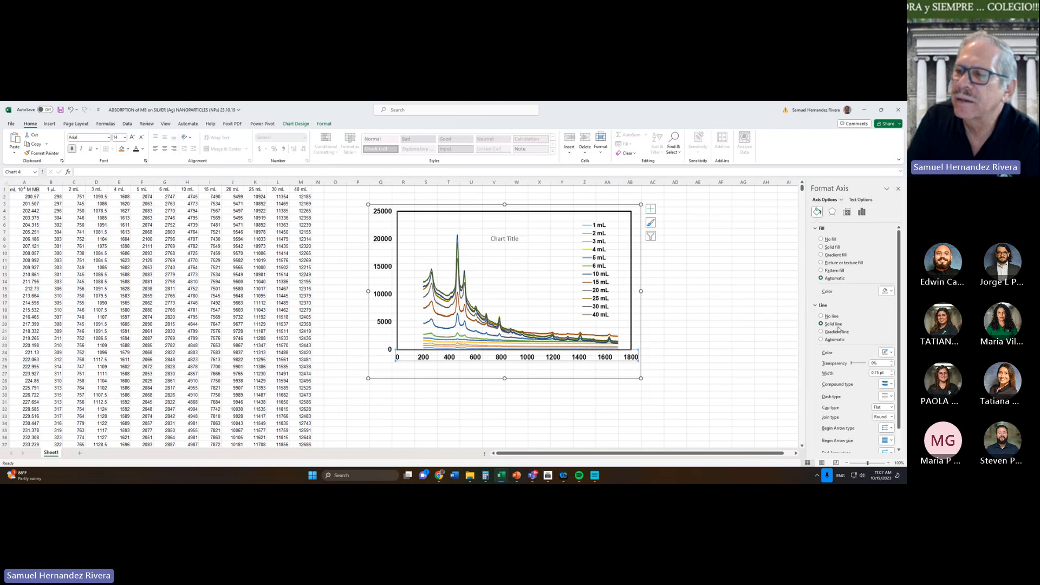
left_click(889, 352)
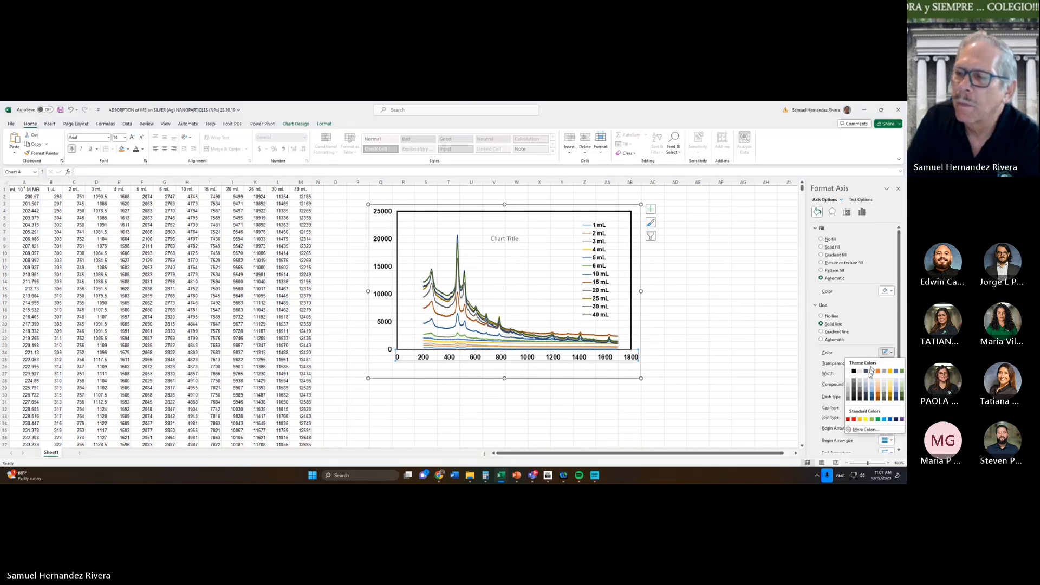
left_click(855, 401)
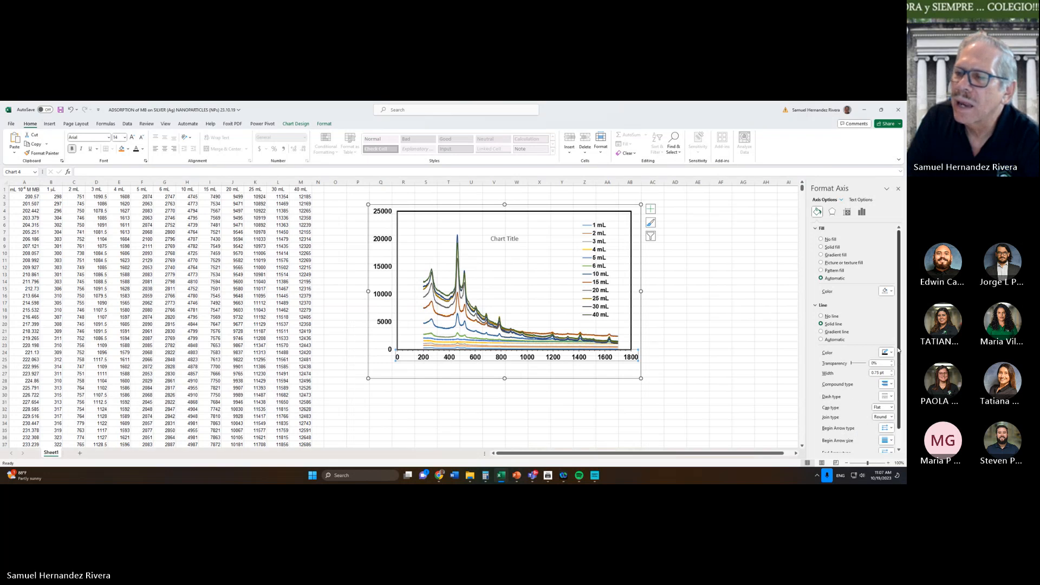
scroll(898, 349, "down", 1)
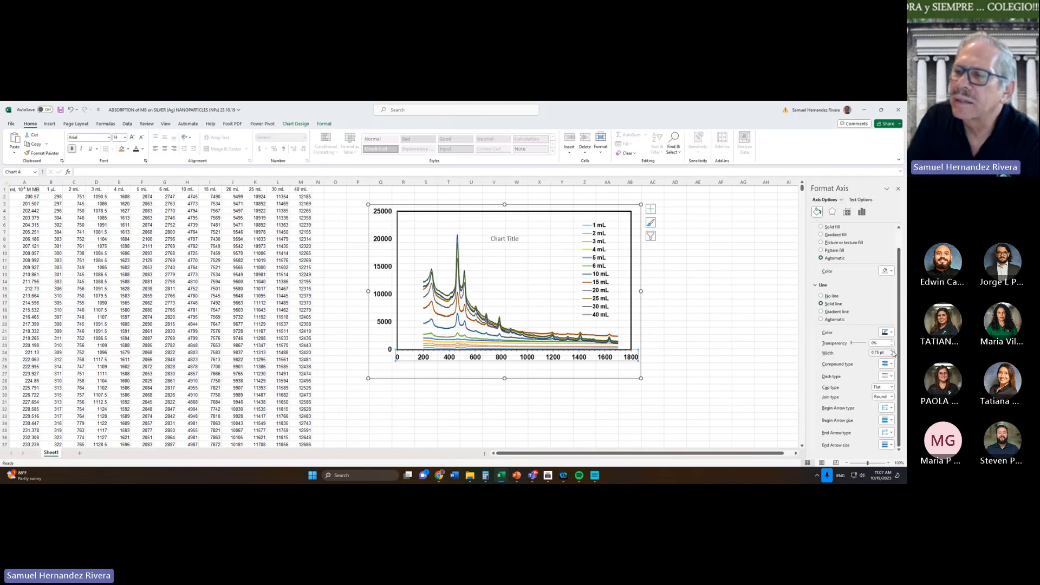
double_click(892, 352)
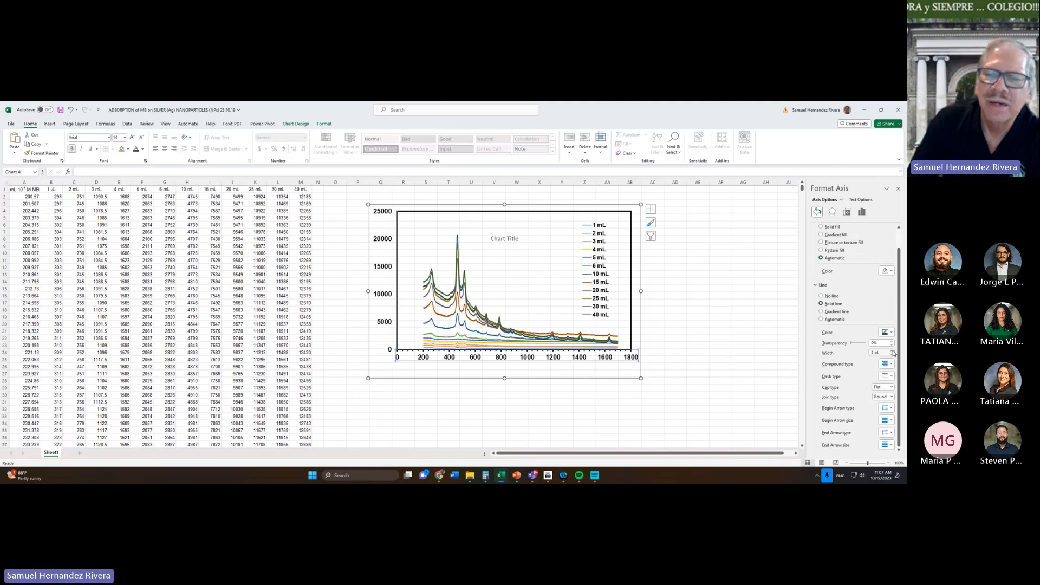
Set the horizontal axis bounds to a minimum of 200 and a maximum of 1700
left_click(862, 212)
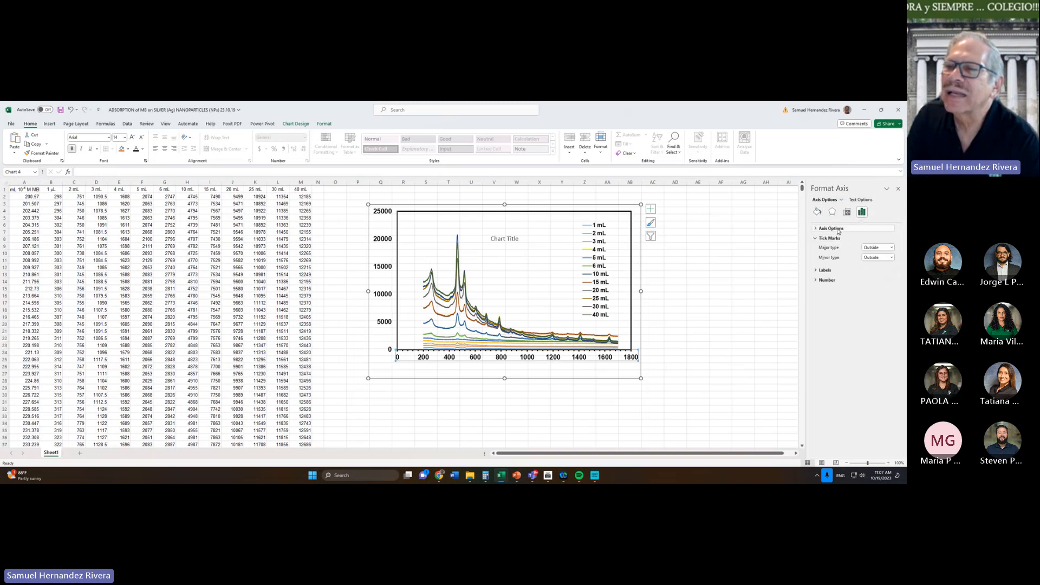
left_click(838, 230)
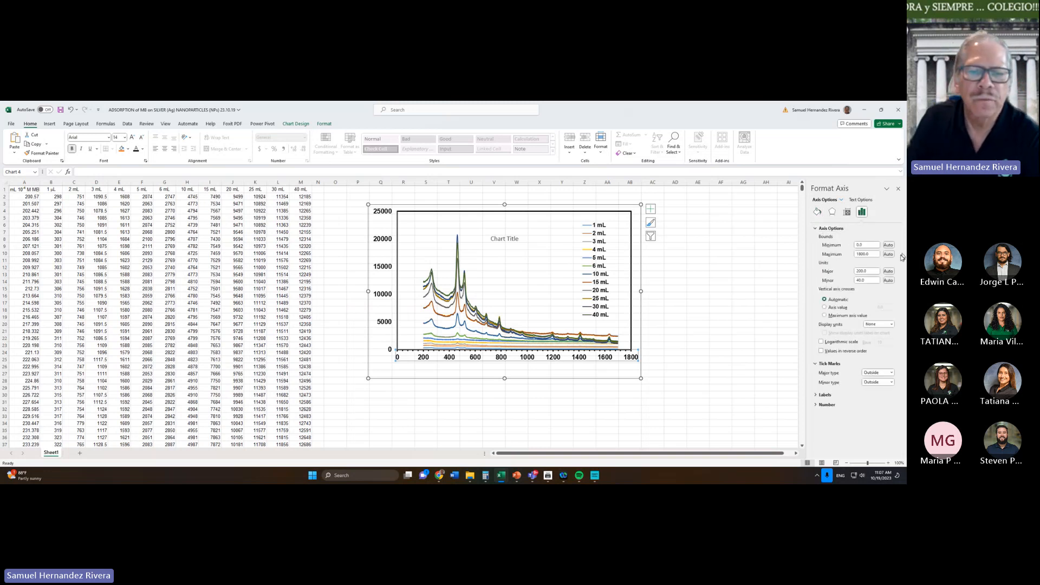
left_click(864, 245)
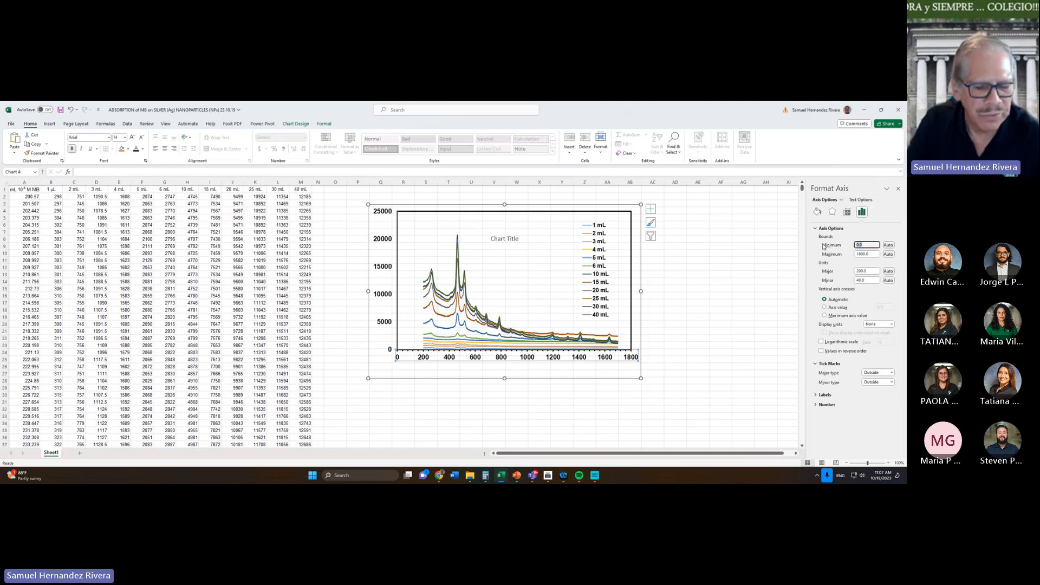
type("20")
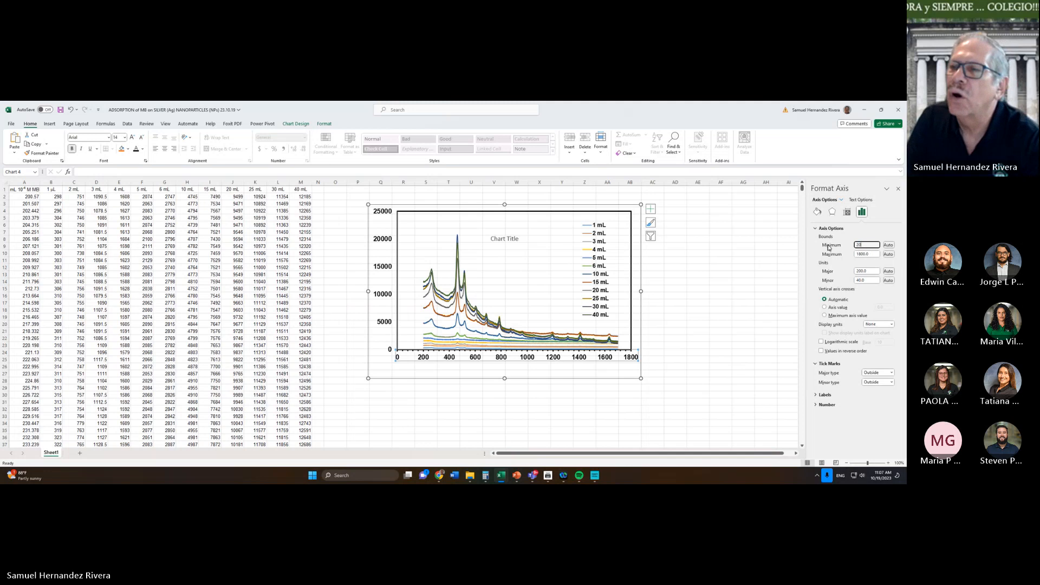
type("0")
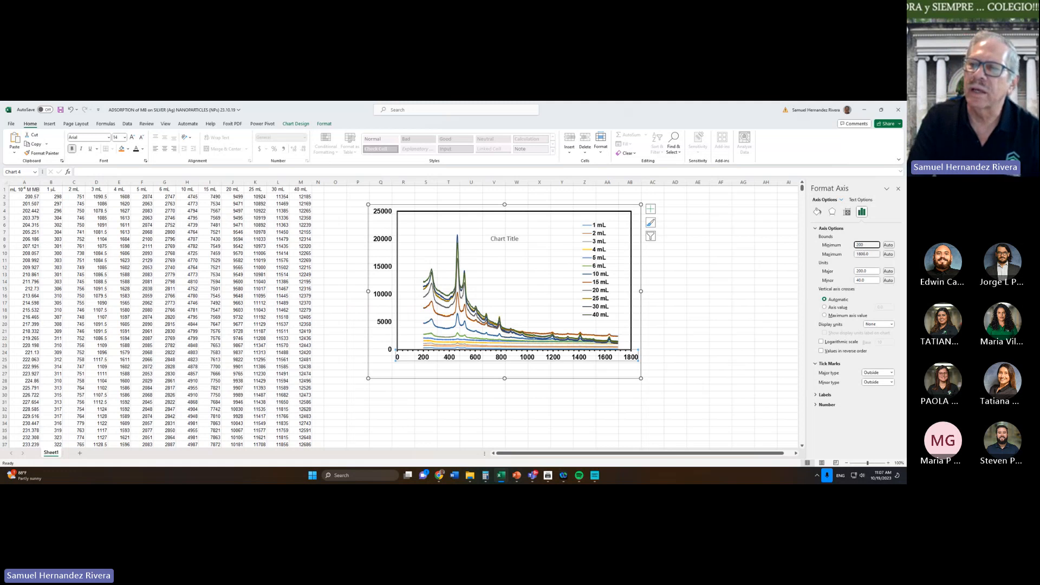
left_click(866, 254)
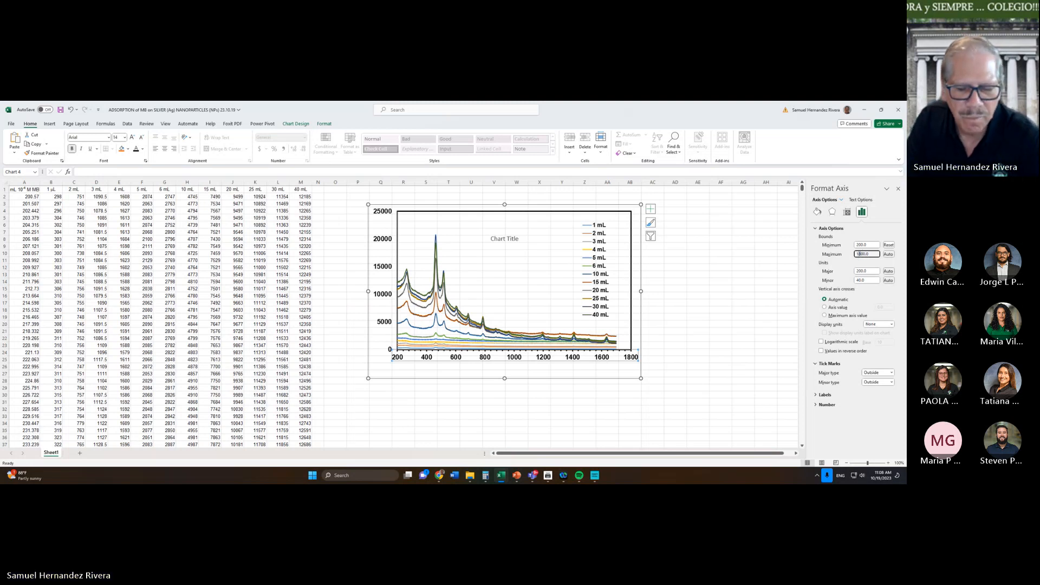
left_click(865, 245)
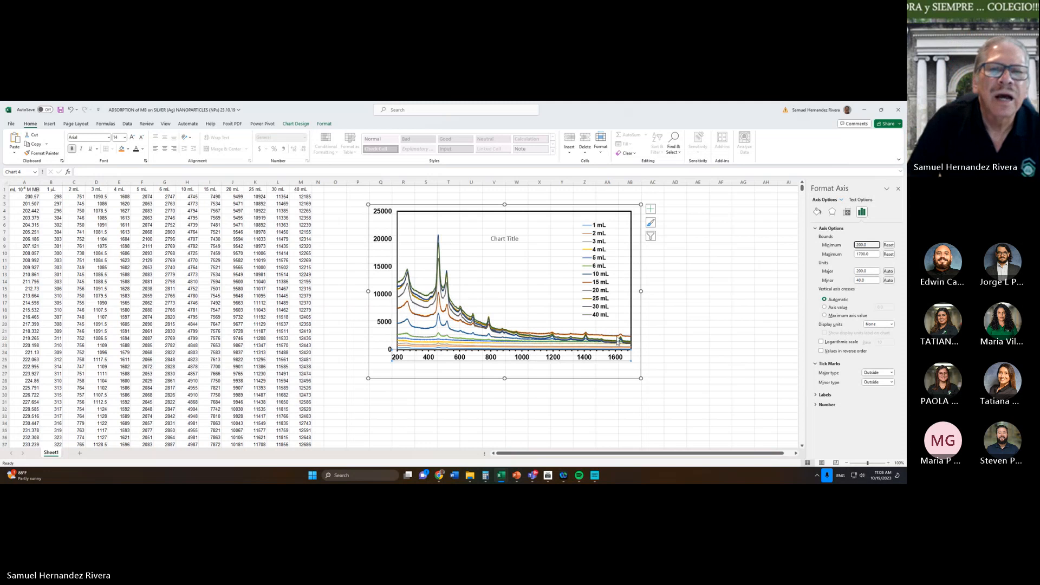
Set both the major and minor tick marks of the vertical axis to Outside
left_click(389, 268)
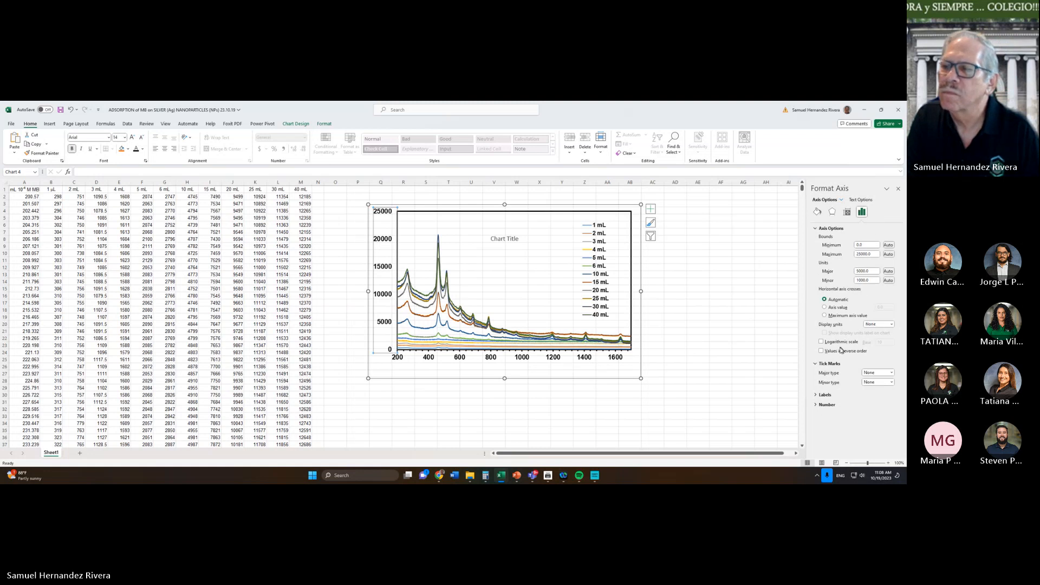
left_click(831, 364)
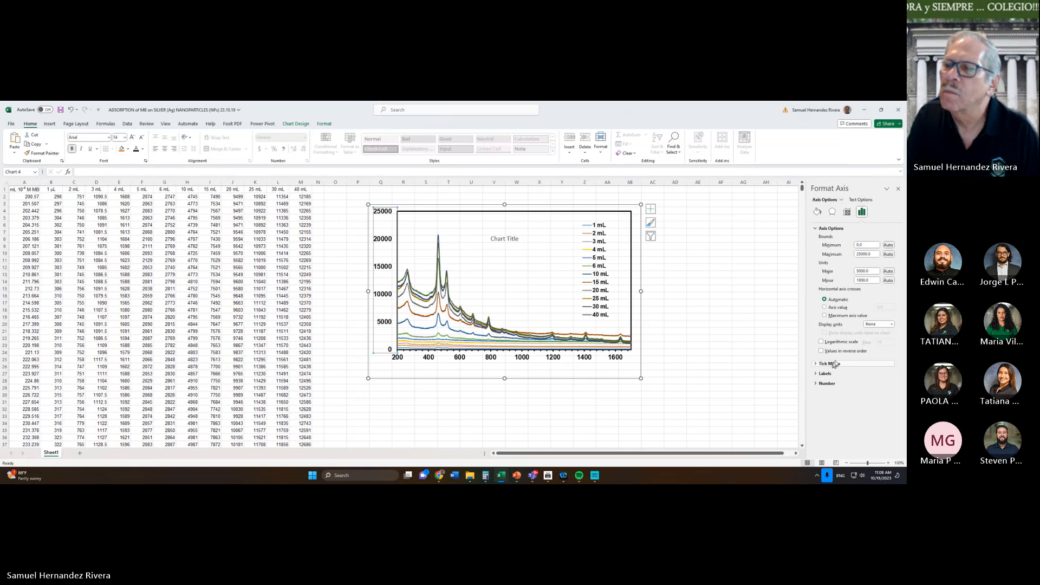
left_click(818, 228)
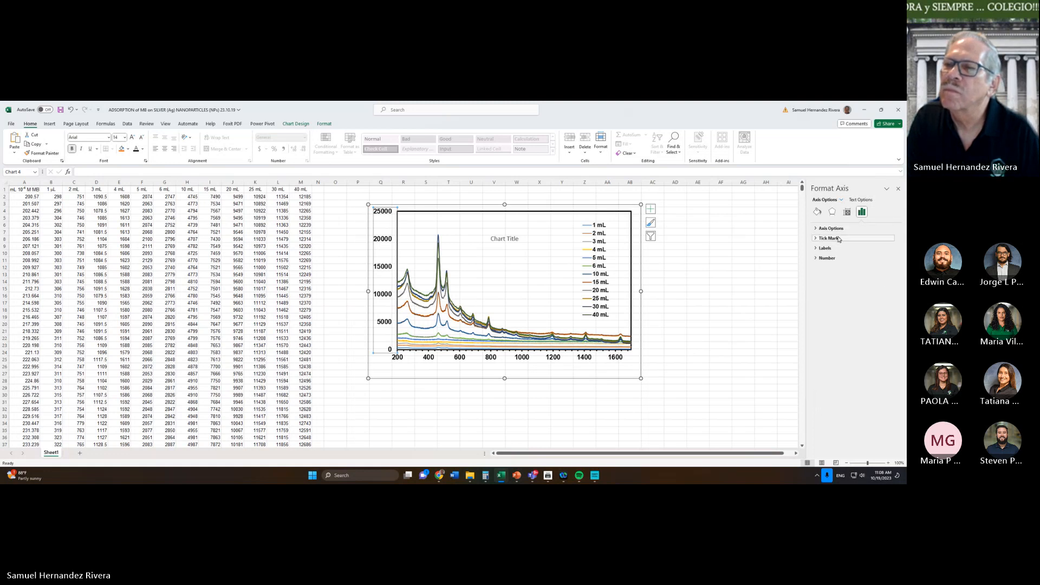
left_click(837, 240)
left_click(891, 248)
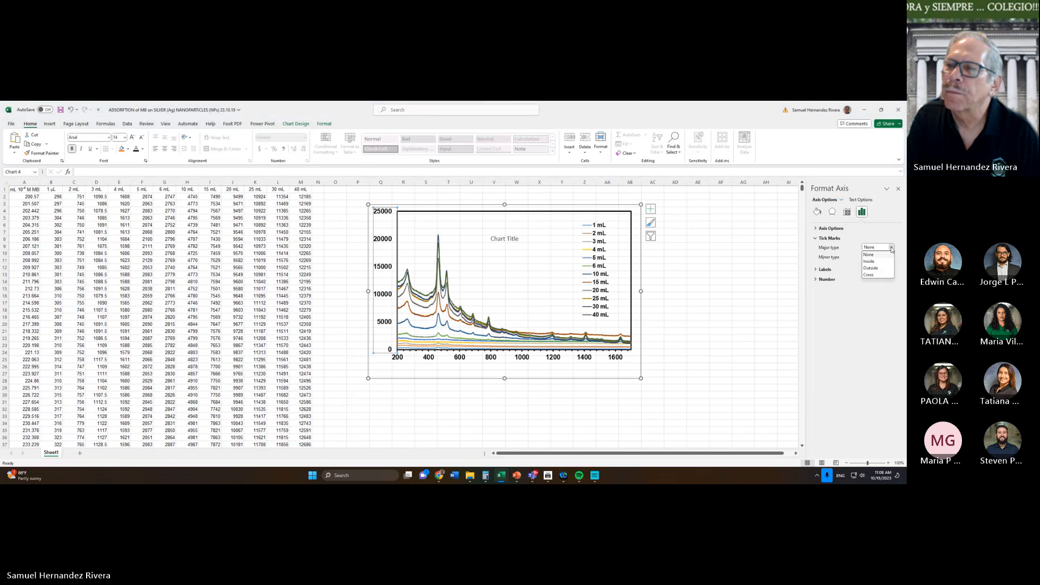
left_click(879, 272)
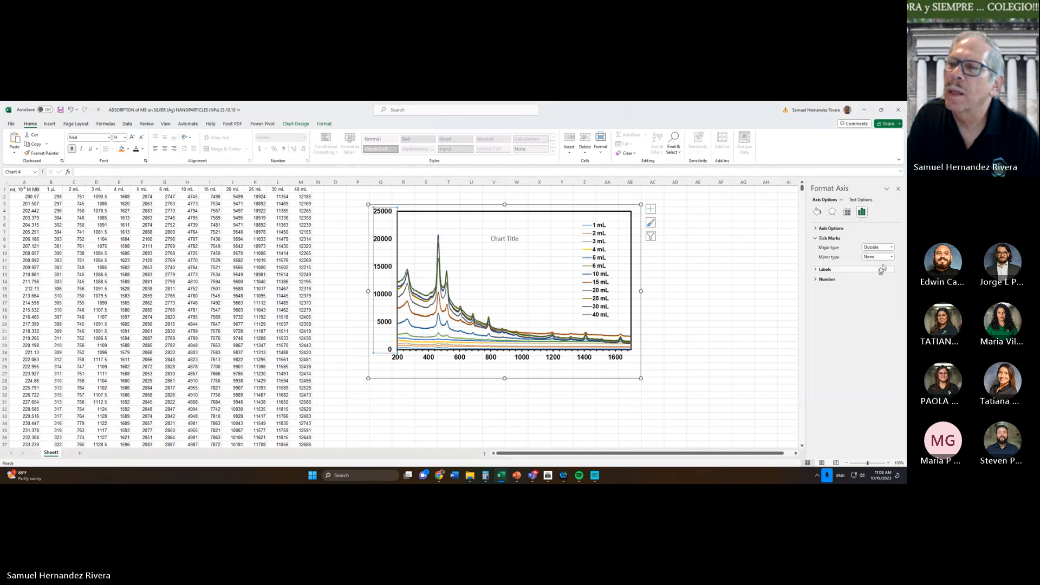
left_click(891, 257)
left_click(881, 278)
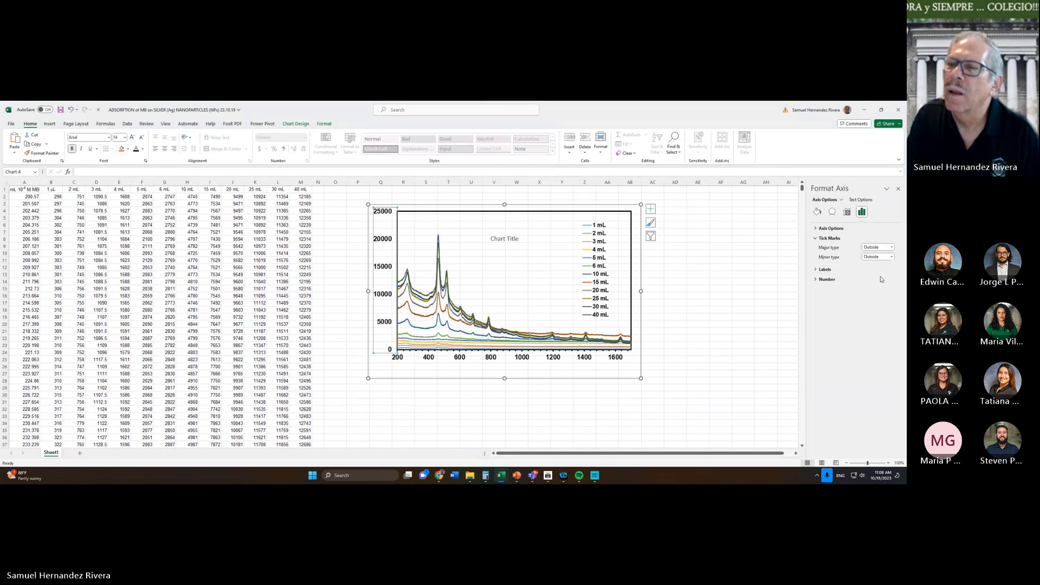
Format the vertical axis line as a solid black line 2 pt wide
left_click(818, 212)
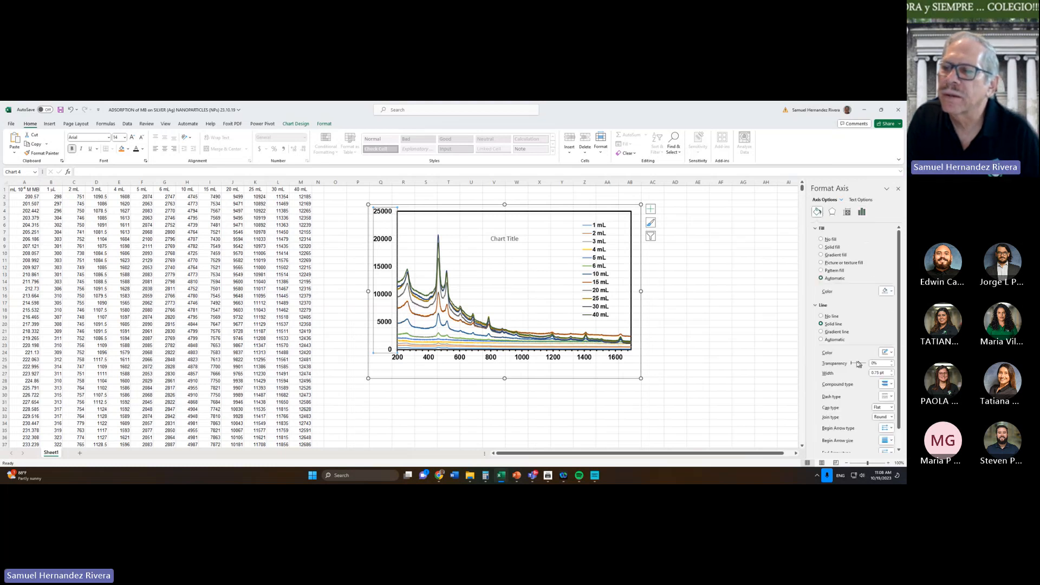
left_click(888, 352)
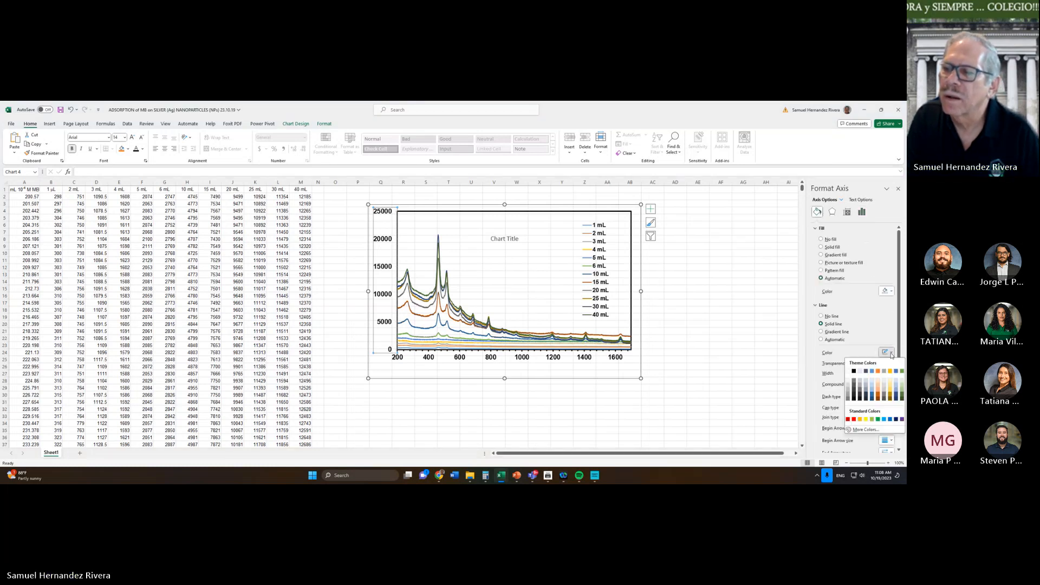
left_click(855, 401)
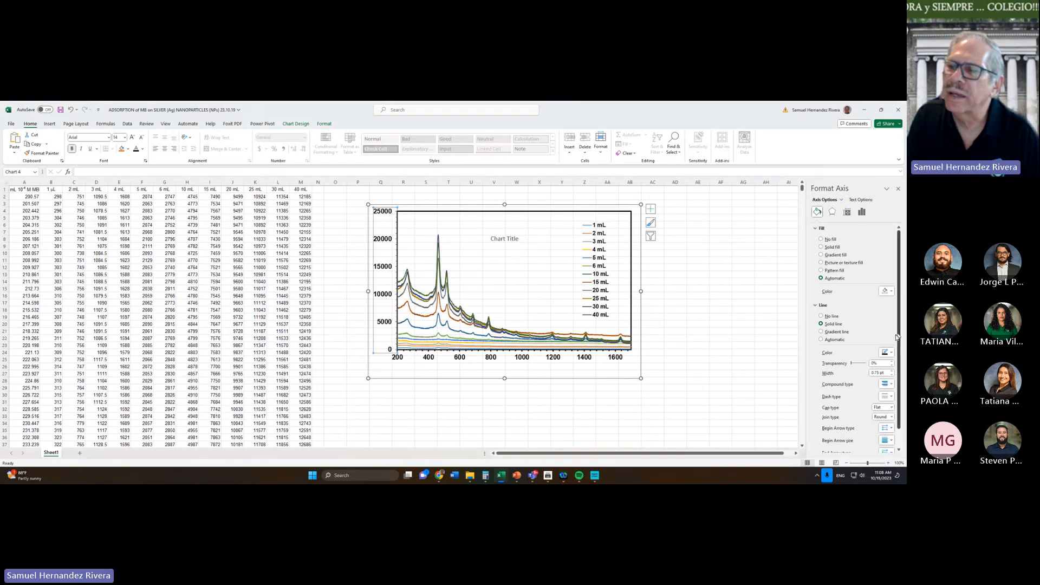
left_click_drag(900, 335, 896, 356)
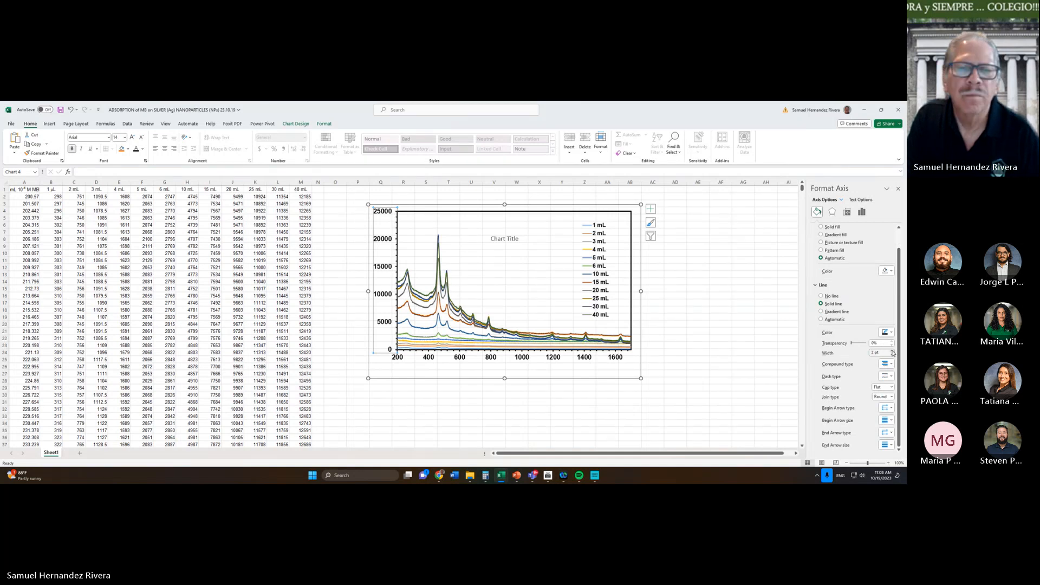
Set the minor unit of the vertical axis to 2500
left_click(863, 212)
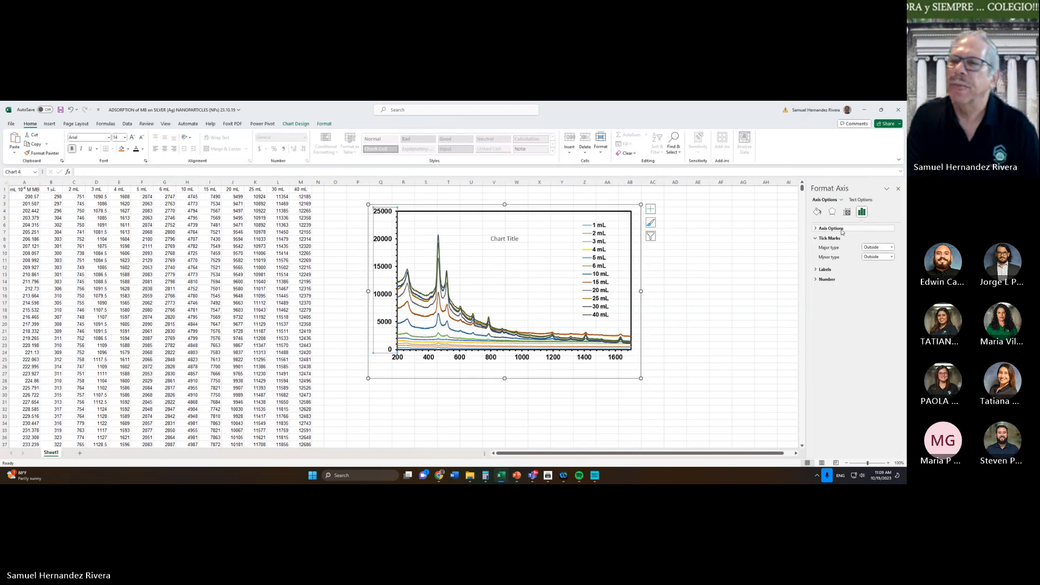
left_click(841, 229)
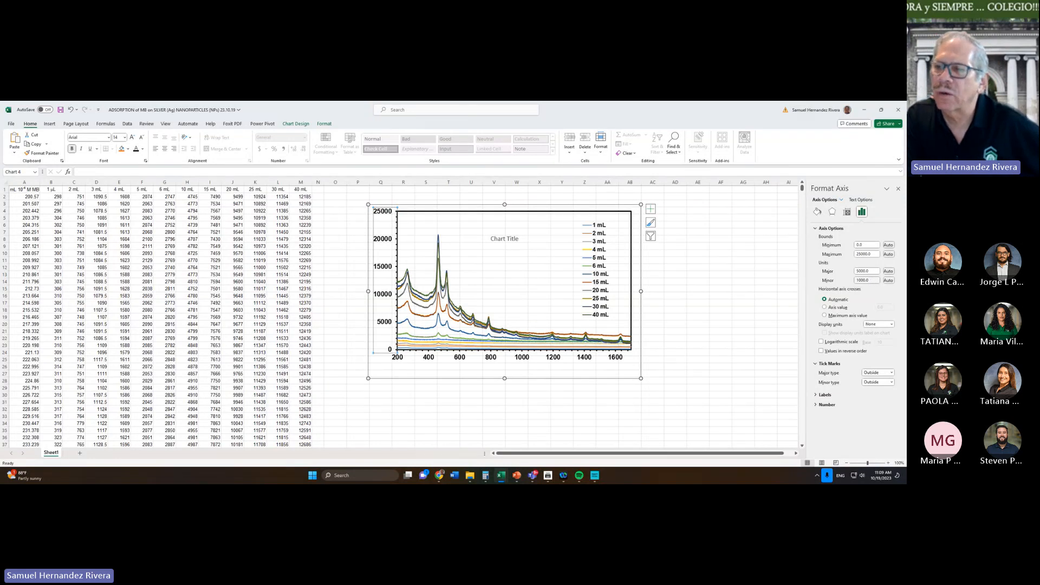
double_click(872, 280)
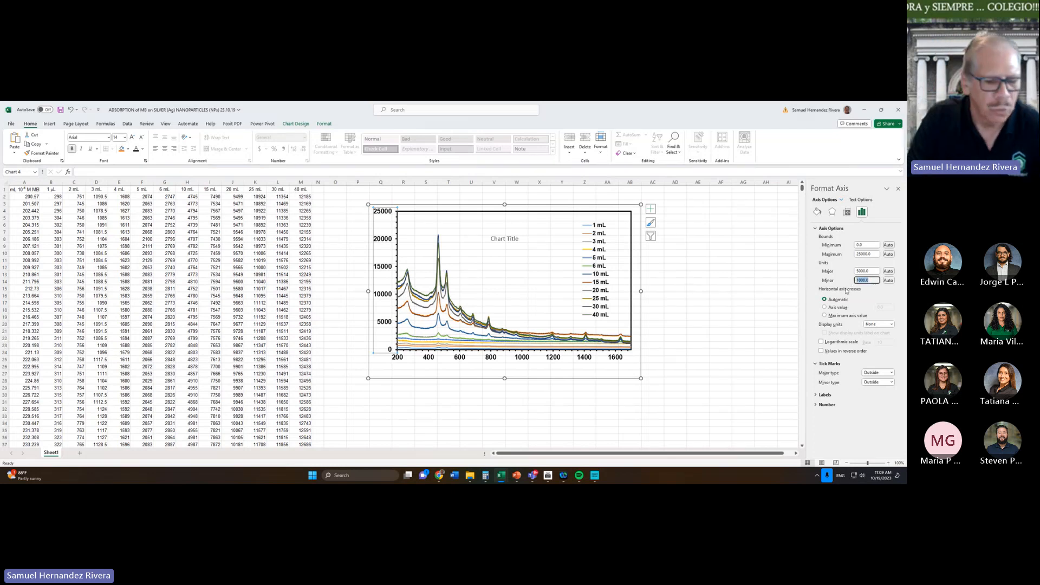
type("25")
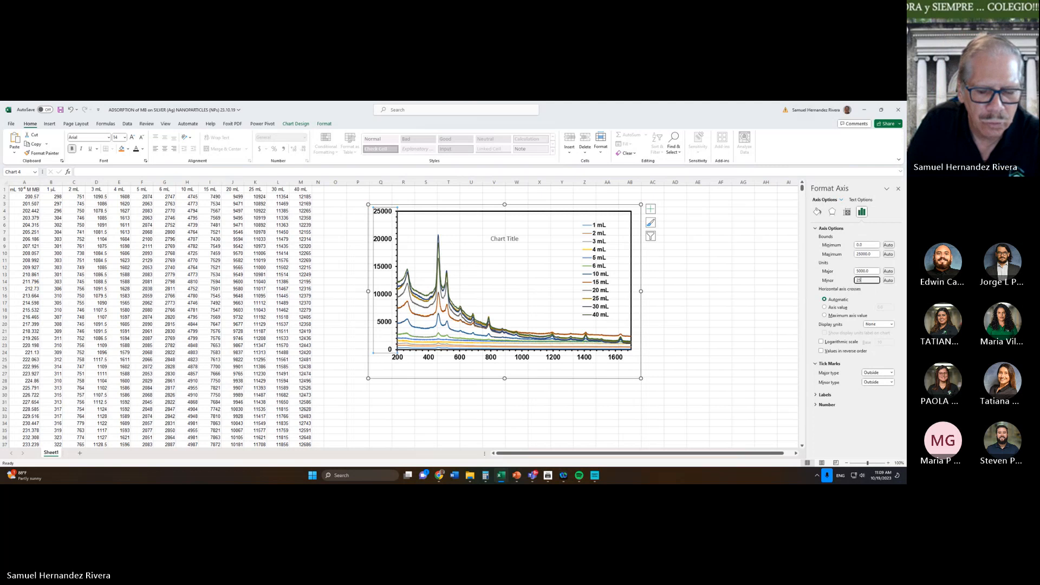
type("00")
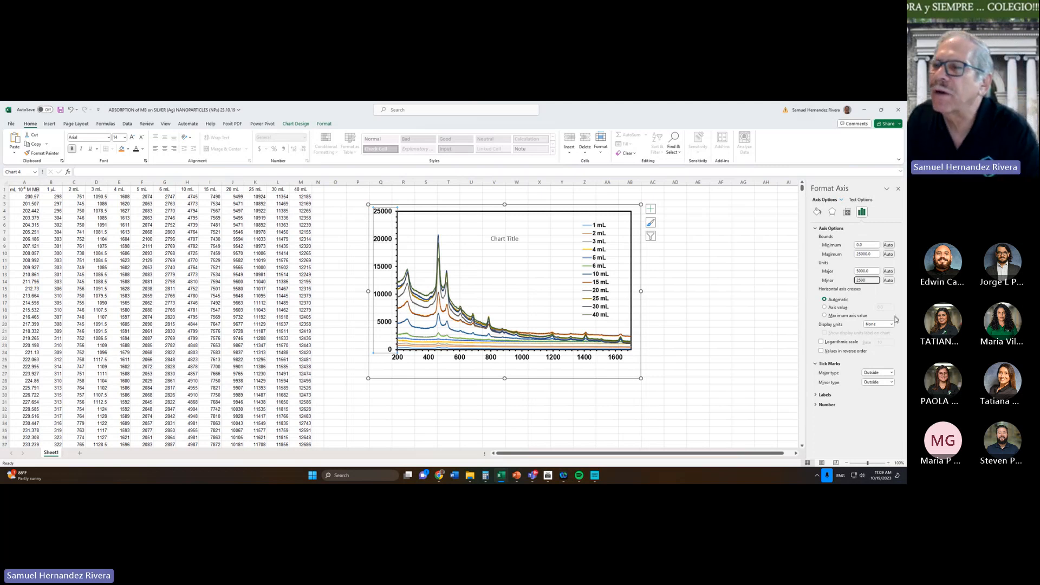
left_click(876, 271)
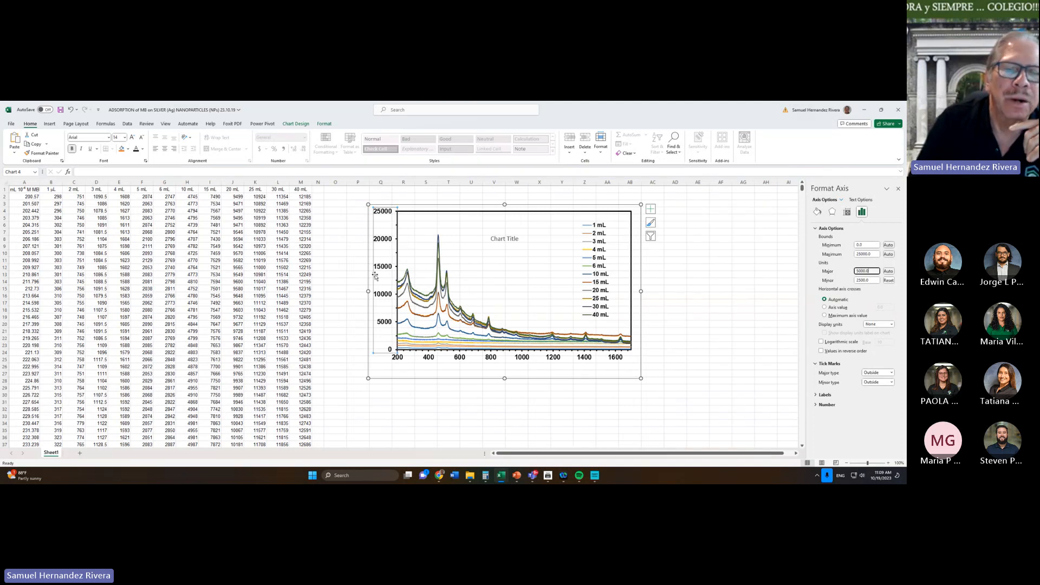
Set the horizontal axis units to 100 major and 50 minor, and enlarge the chart, mainly in width, to space out the labels
left_click(527, 362)
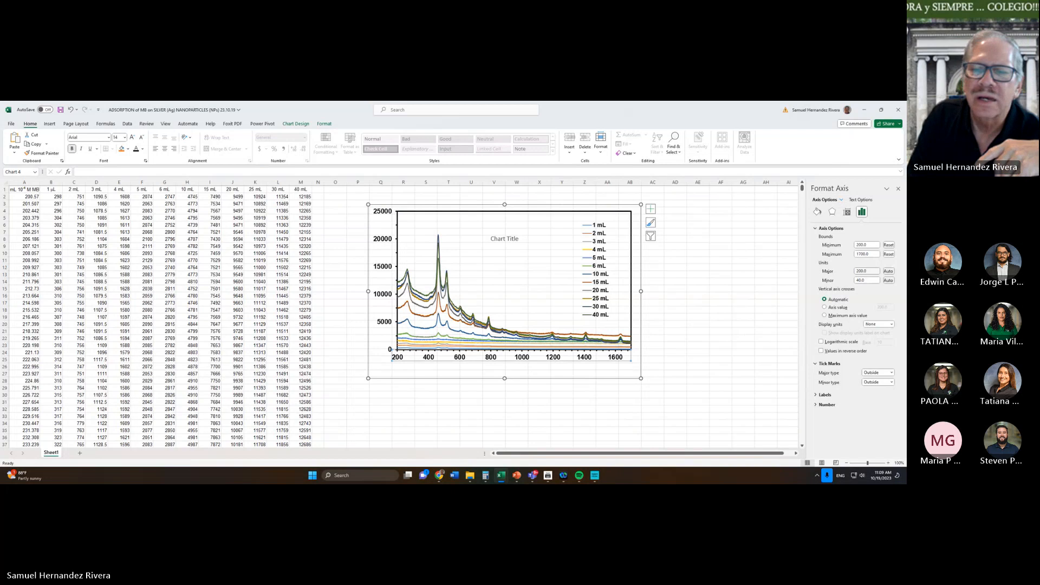
left_click(858, 273)
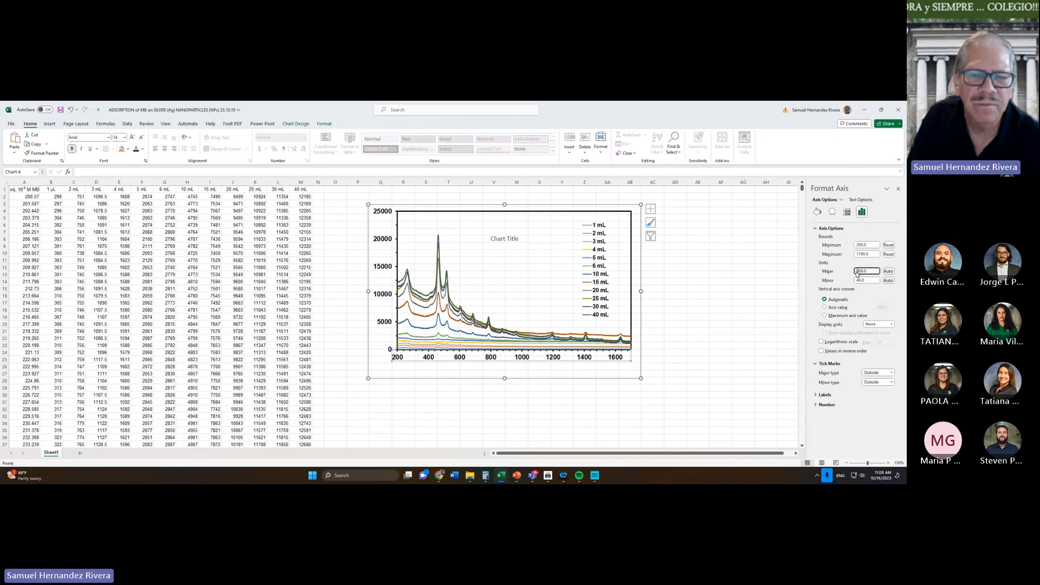
type("1")
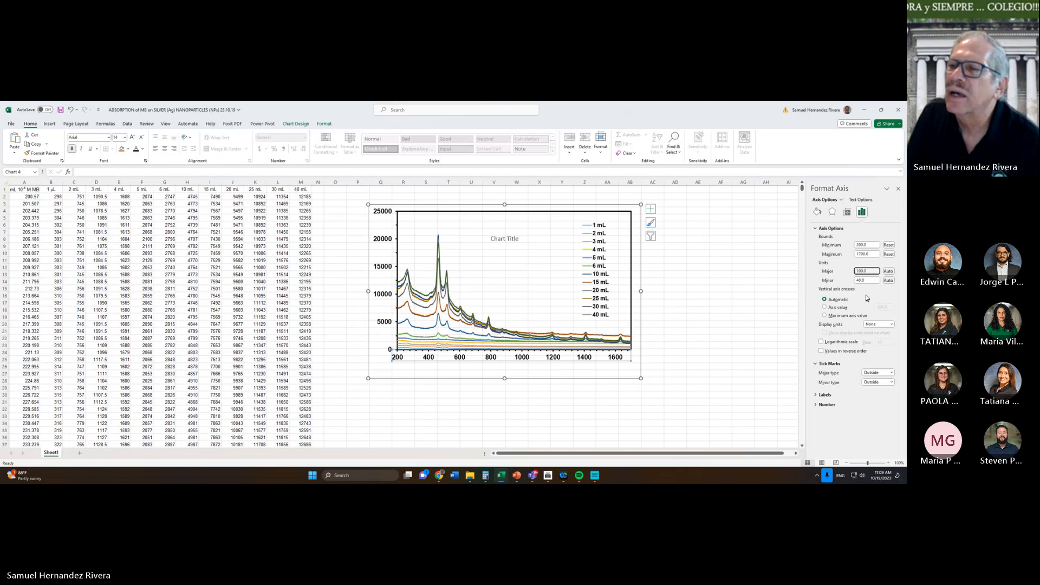
left_click(863, 280)
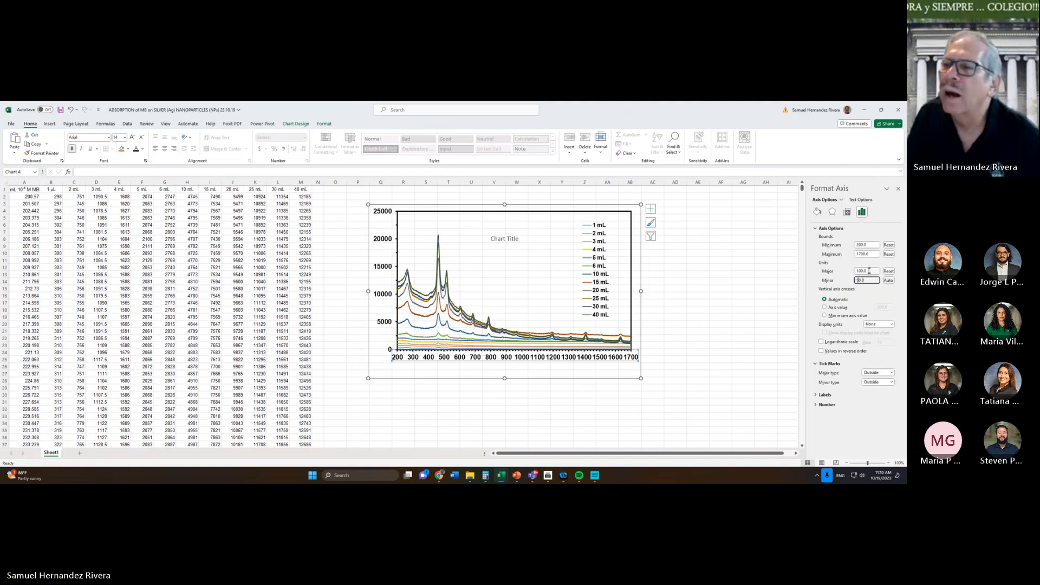
left_click(869, 271)
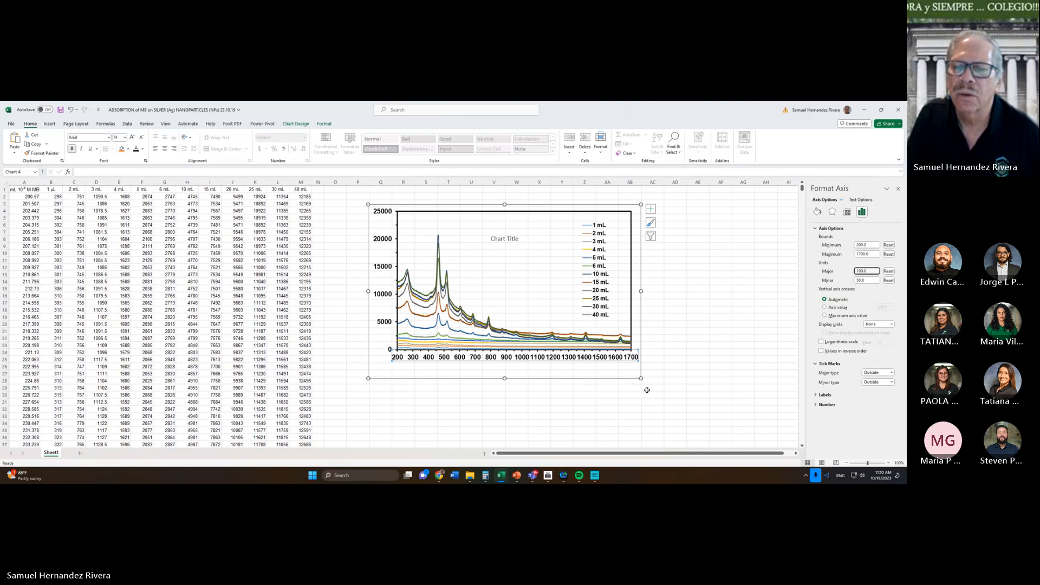
left_click_drag(642, 378, 705, 392)
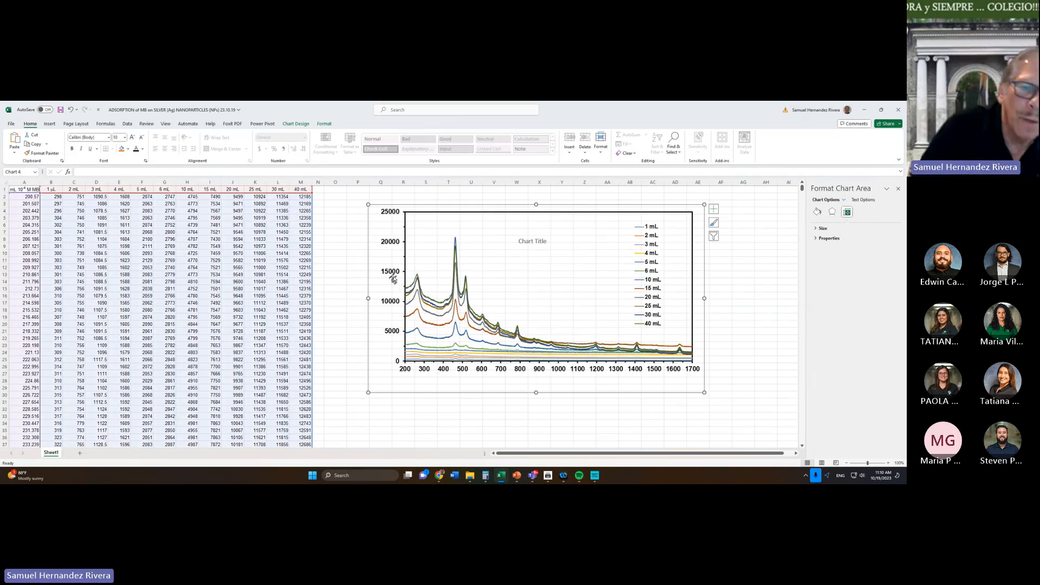
Format the chart title placeholder text in Arial at 20 pt
left_click(396, 273)
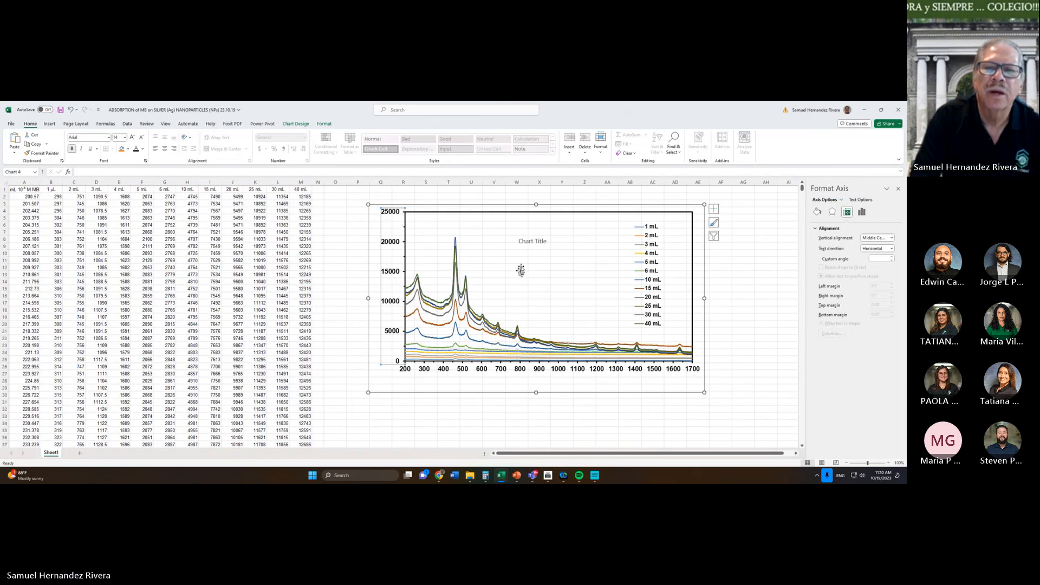
left_click(543, 241)
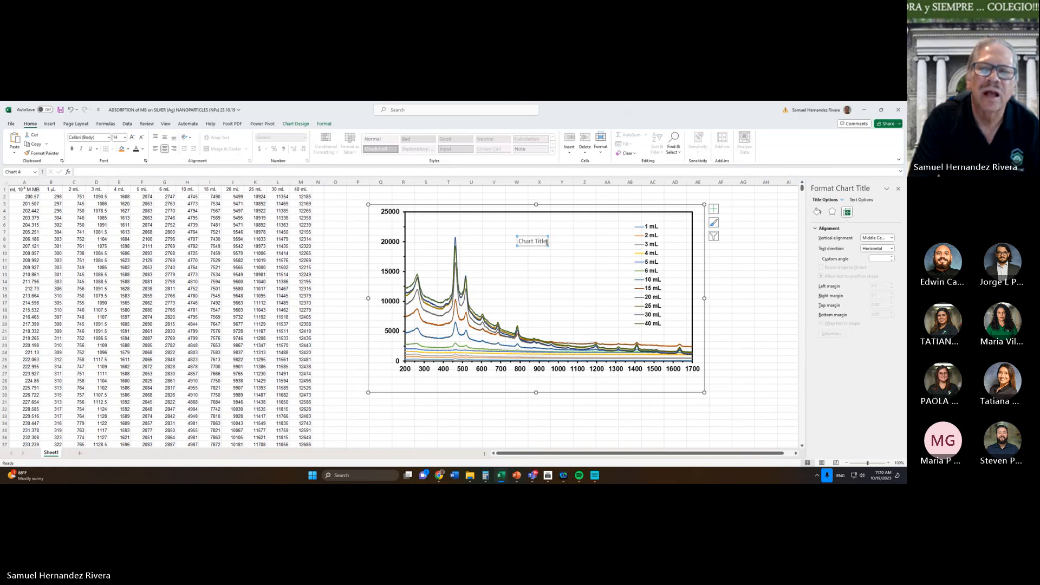
left_click(545, 241)
triple_click(545, 241)
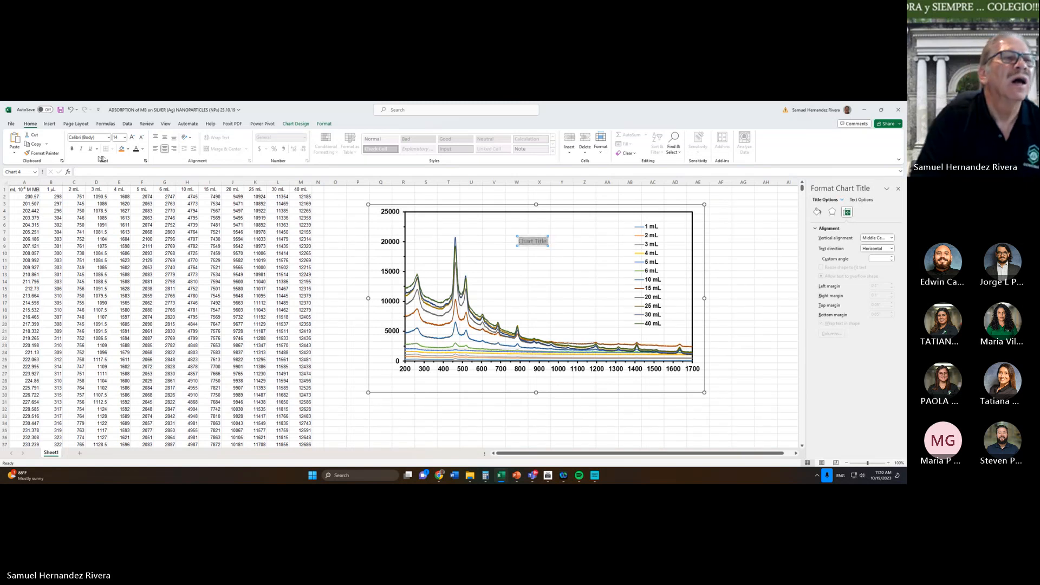
left_click(132, 138)
left_click(132, 138)
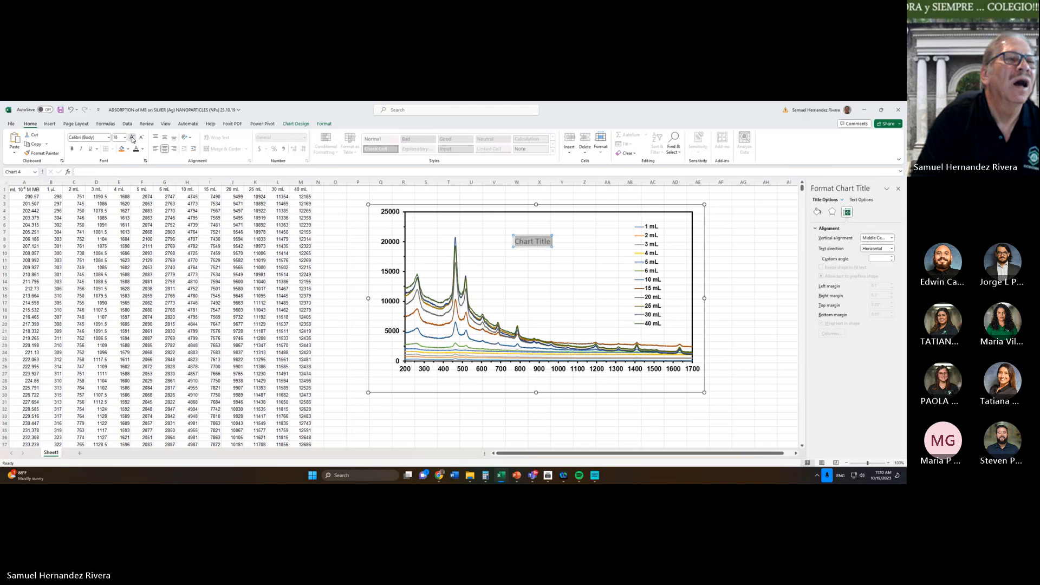
left_click(133, 138)
left_click(109, 139)
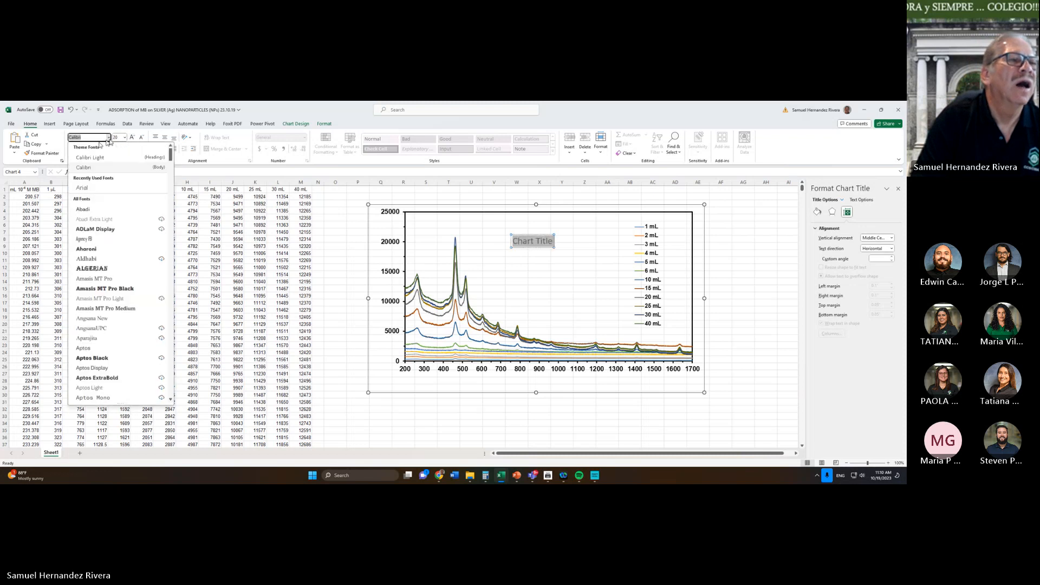
left_click(83, 188)
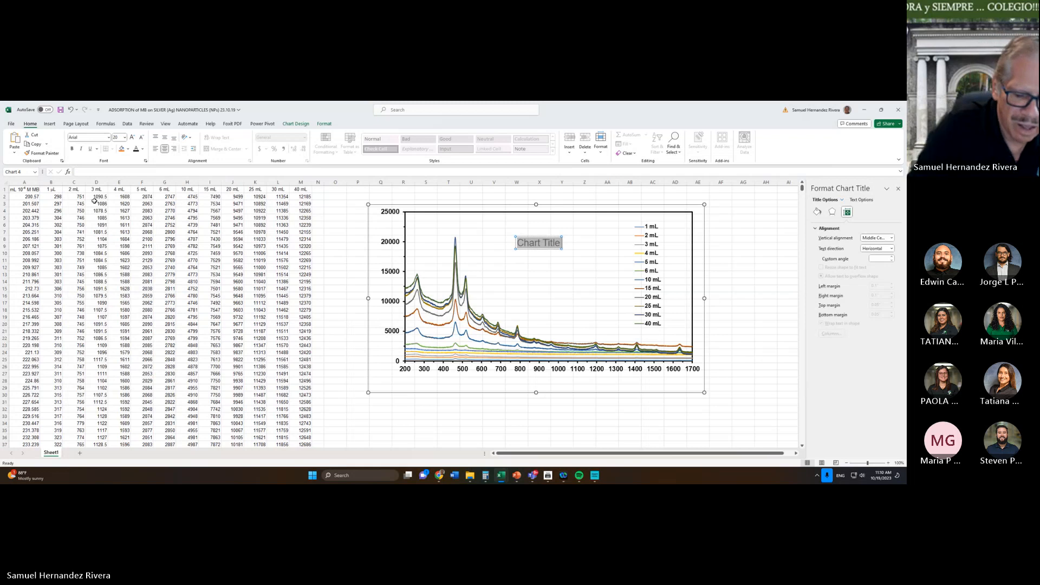
Replace the chart title text with "MB on AgNPs"
type("M")
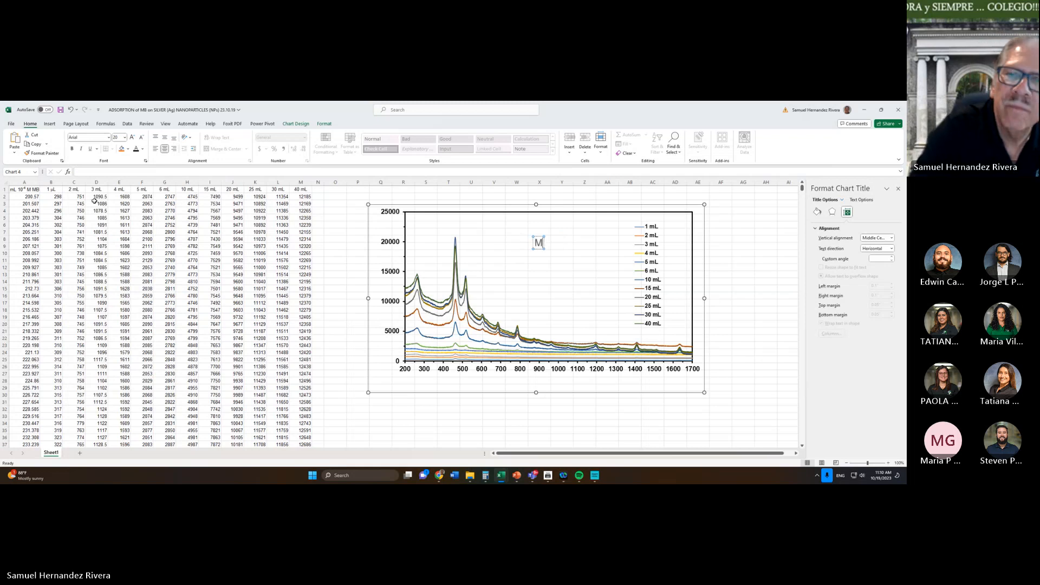
type("B")
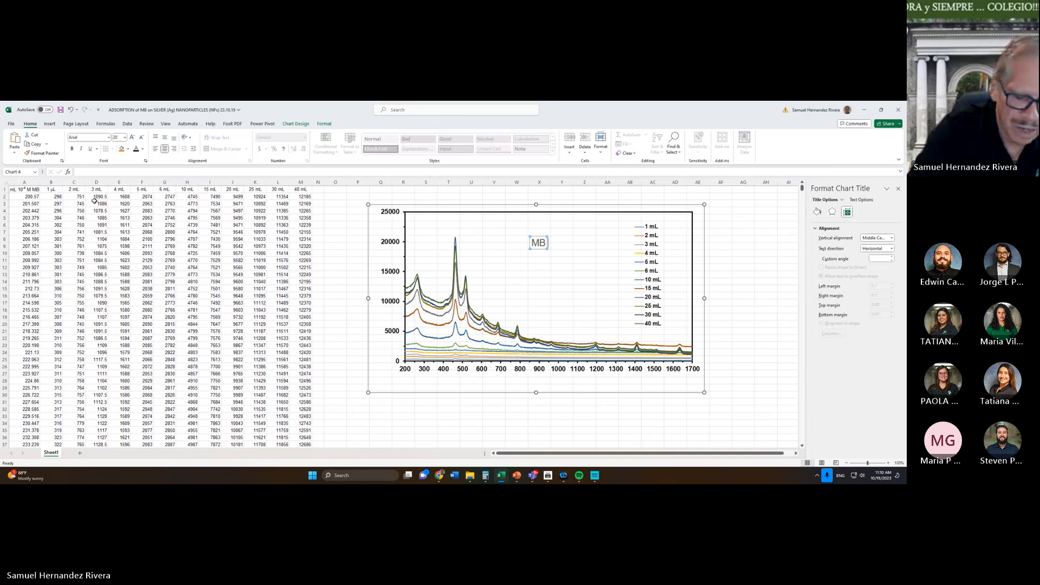
type(" on")
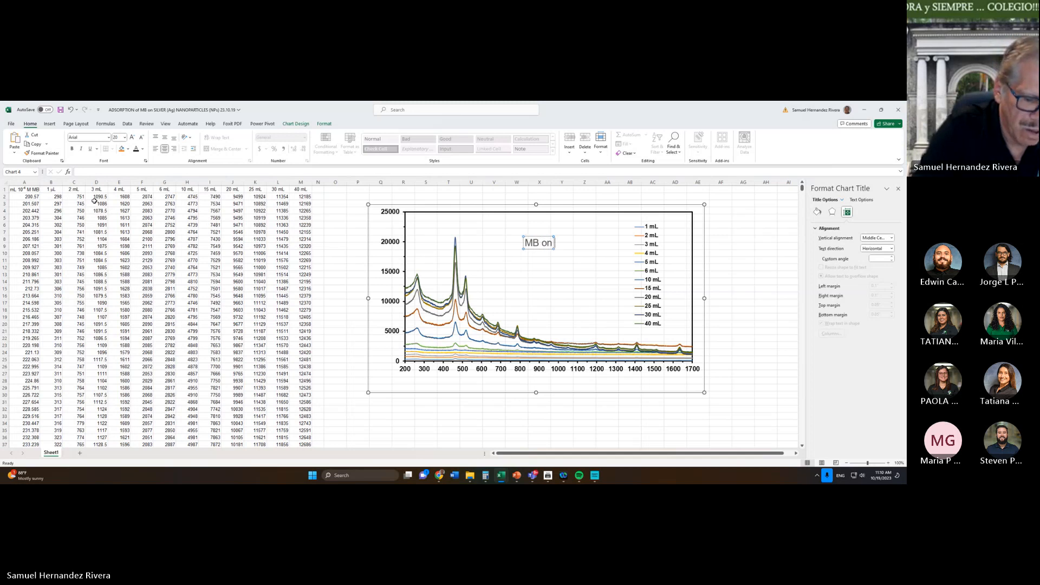
type(" A")
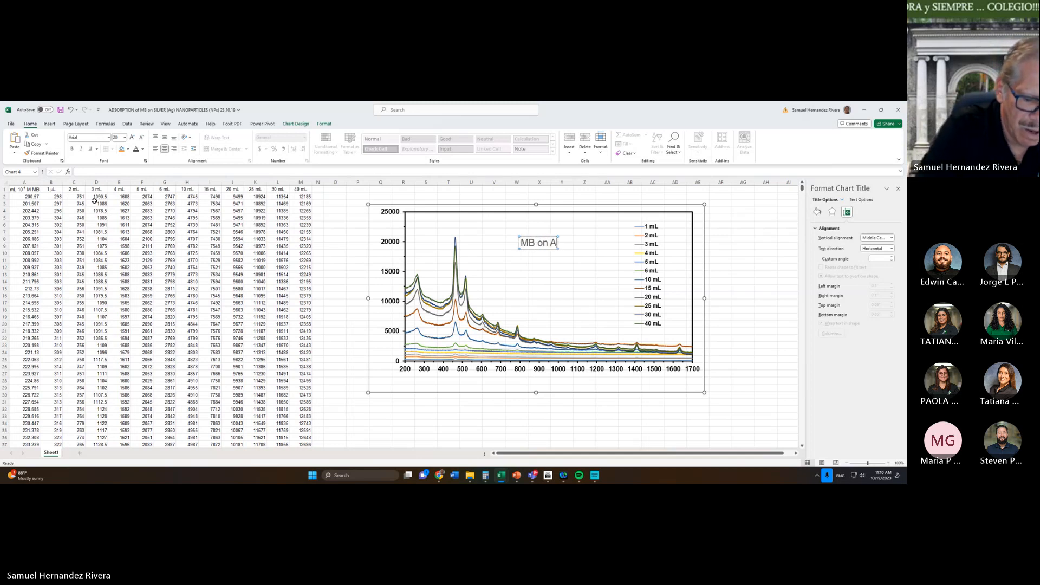
type("gnp")
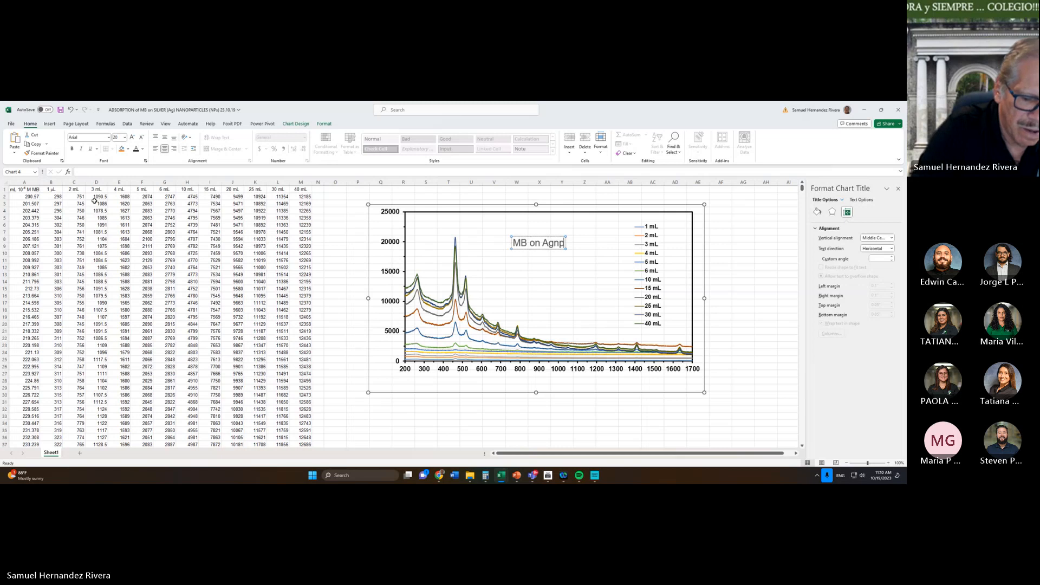
type("S")
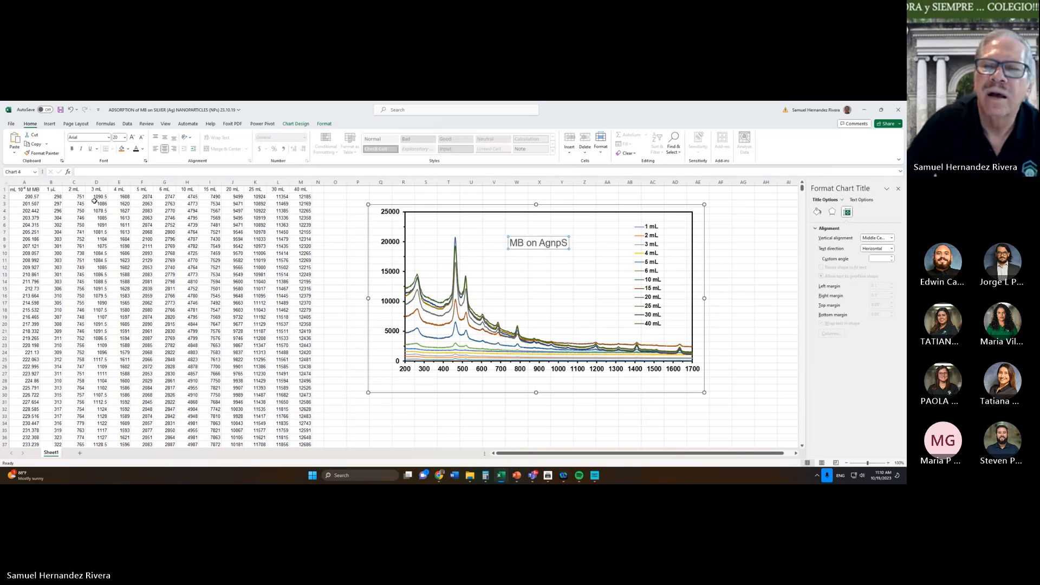
key("BackSpace")
key("BackSpace")
key("BackSpace")
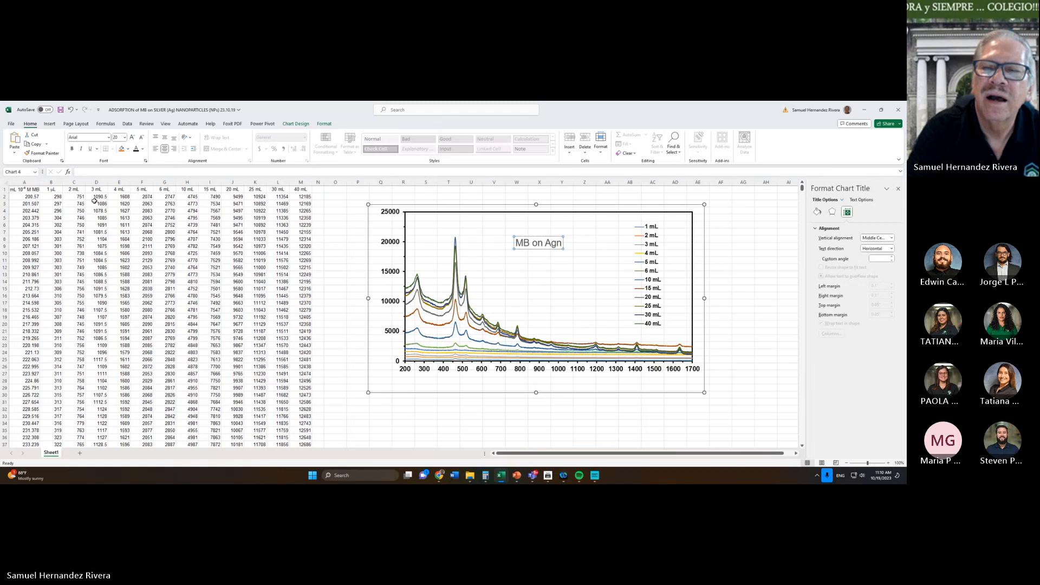
type("N")
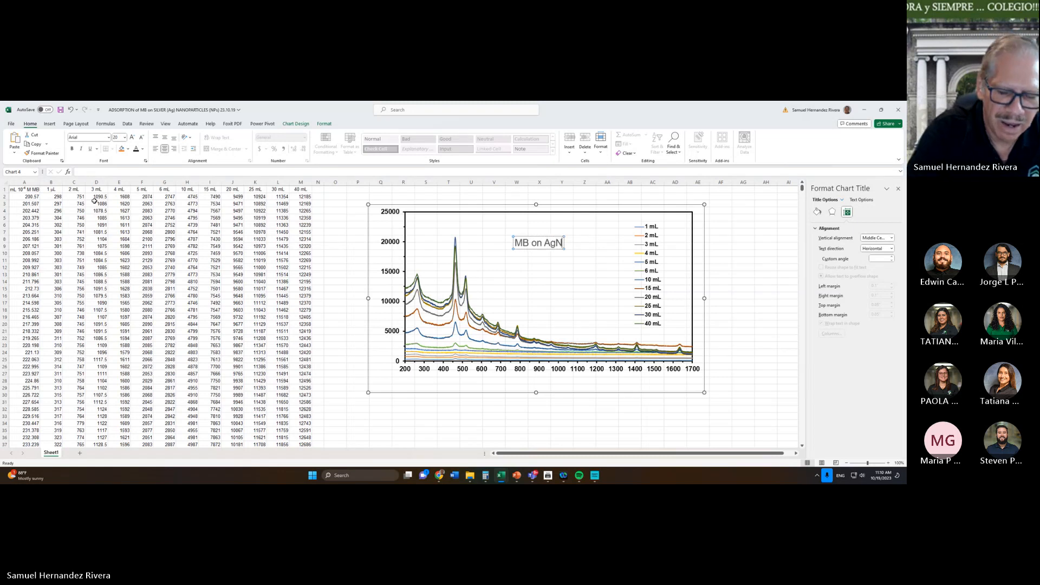
type("Ps")
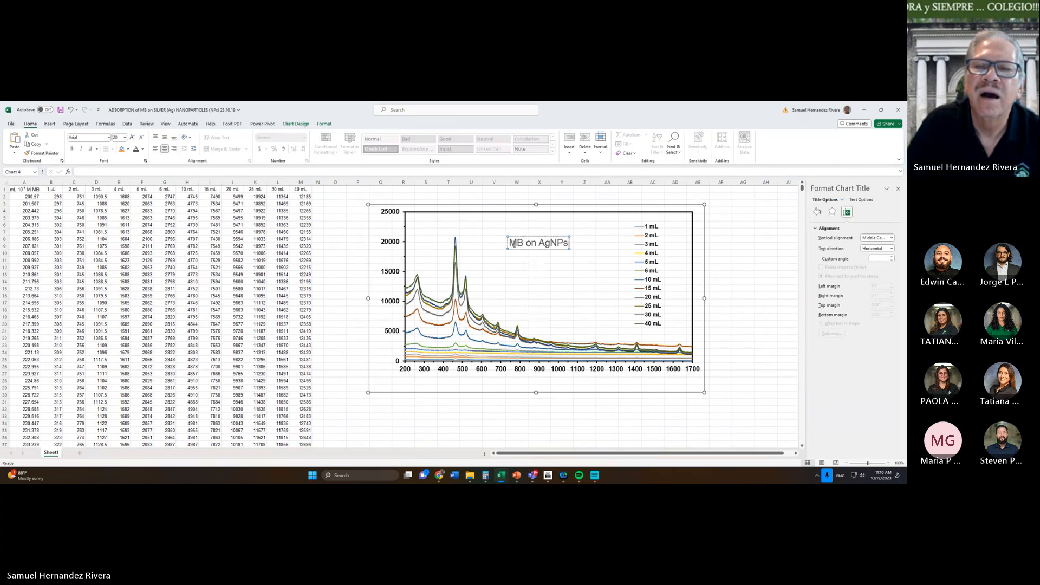
Make the whole chart title bold with black font color
left_click_drag(513, 244, 576, 246)
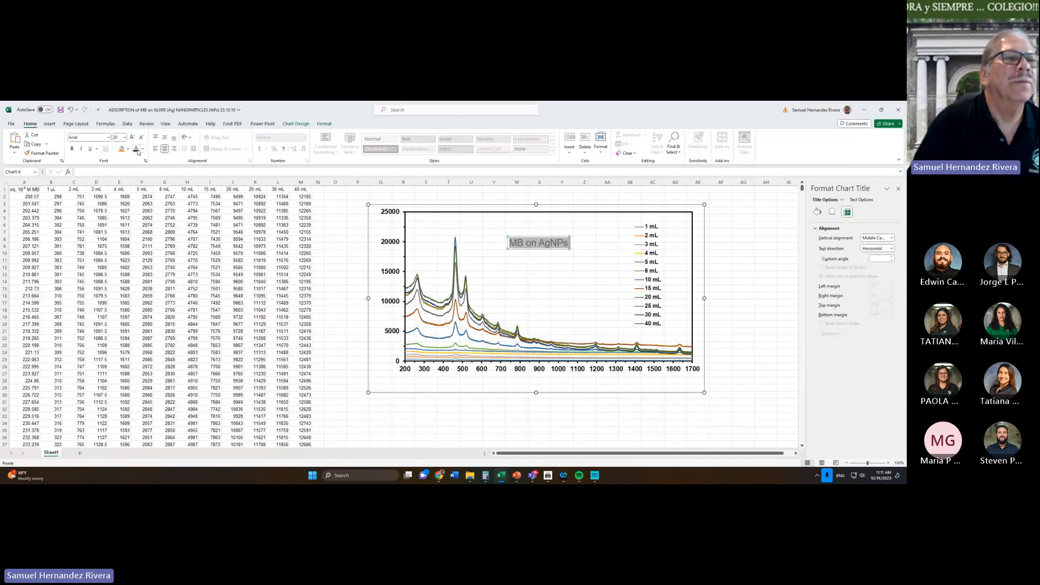
left_click(138, 152)
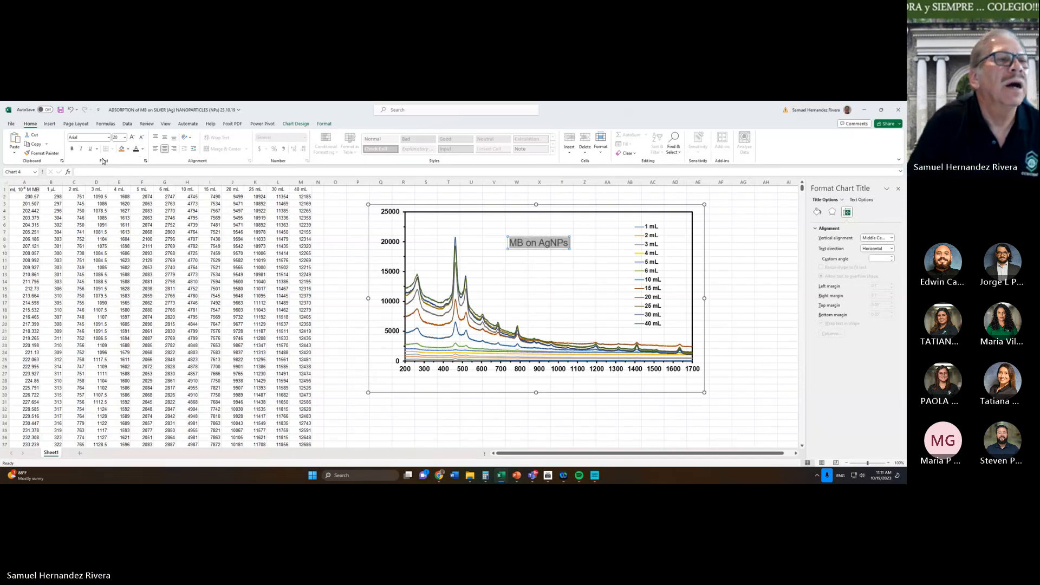
left_click(72, 150)
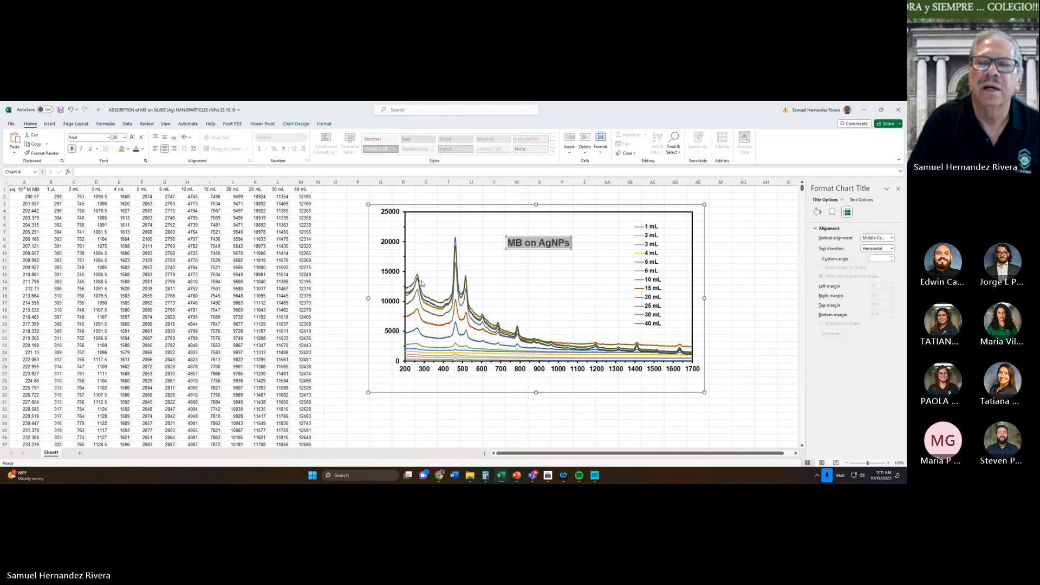
left_click(552, 292)
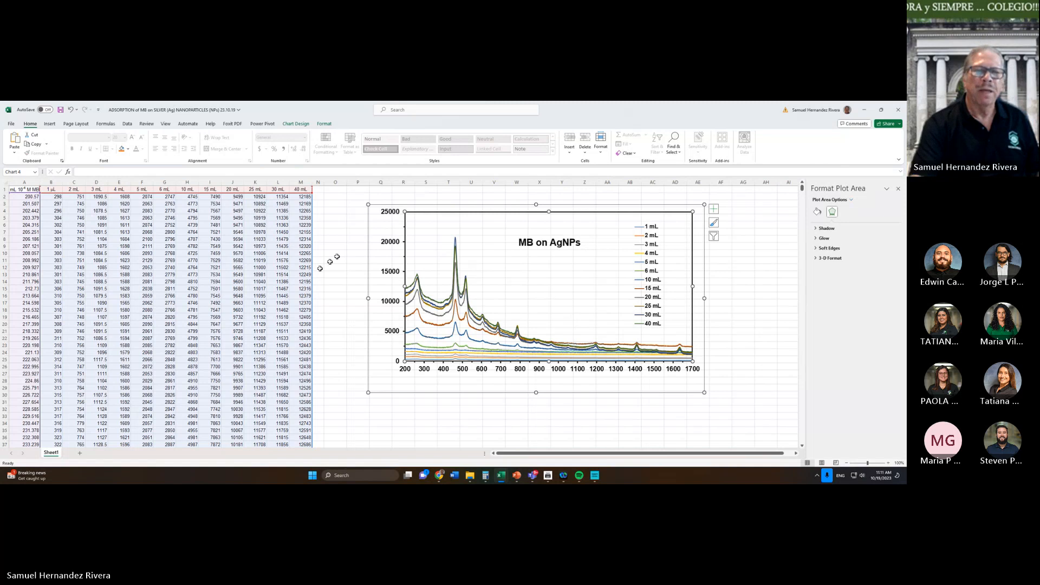
Set the maximum bound of the vertical axis to 21000
left_click(393, 247)
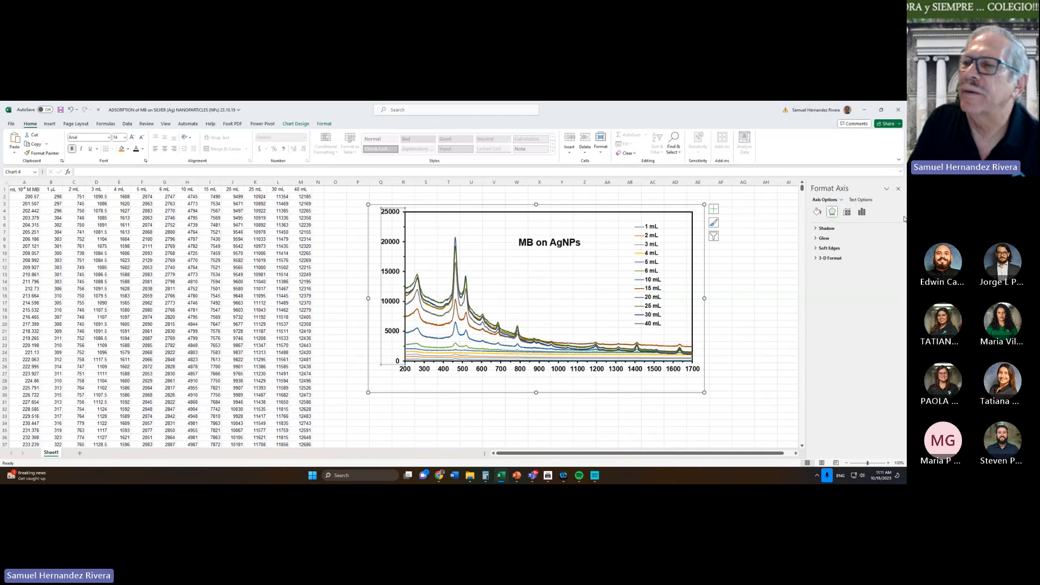
left_click(862, 213)
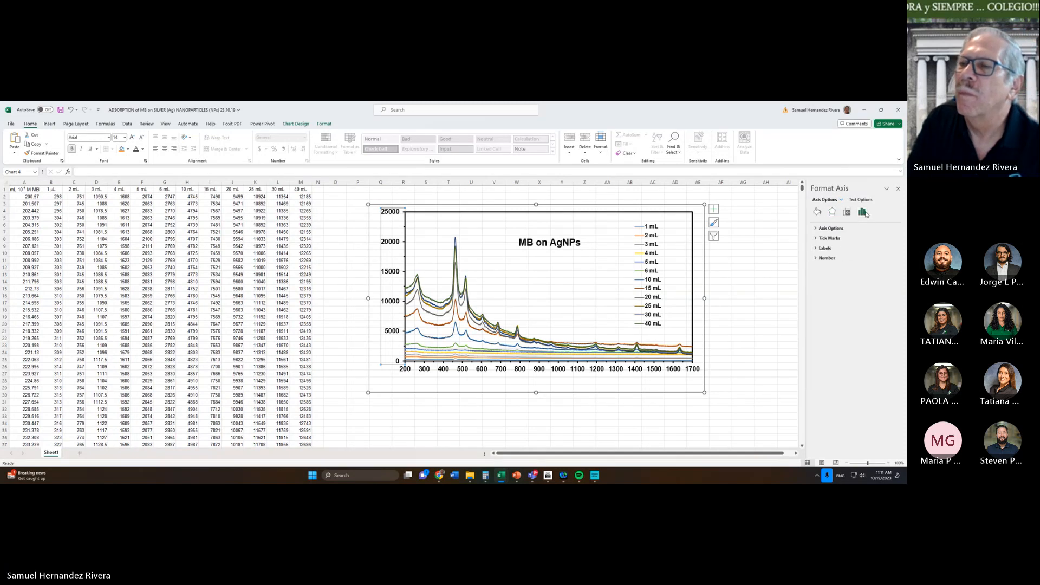
left_click(832, 228)
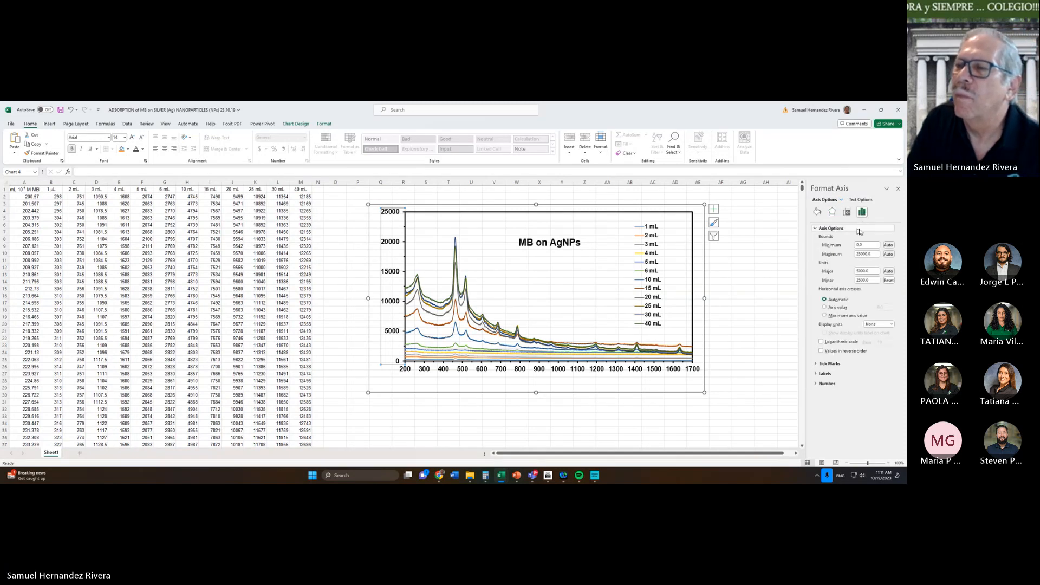
left_click(862, 254)
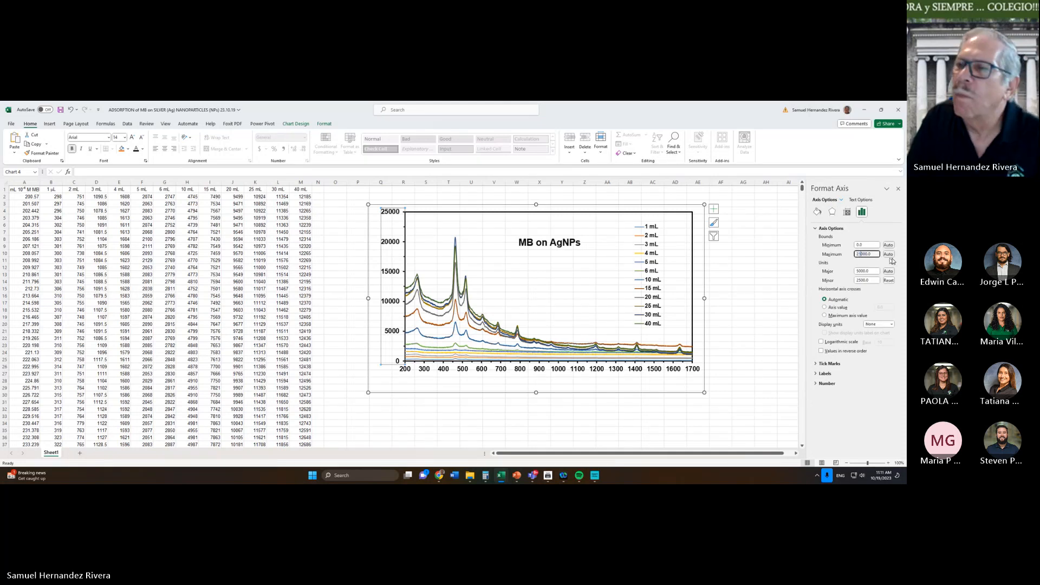
left_click(866, 245)
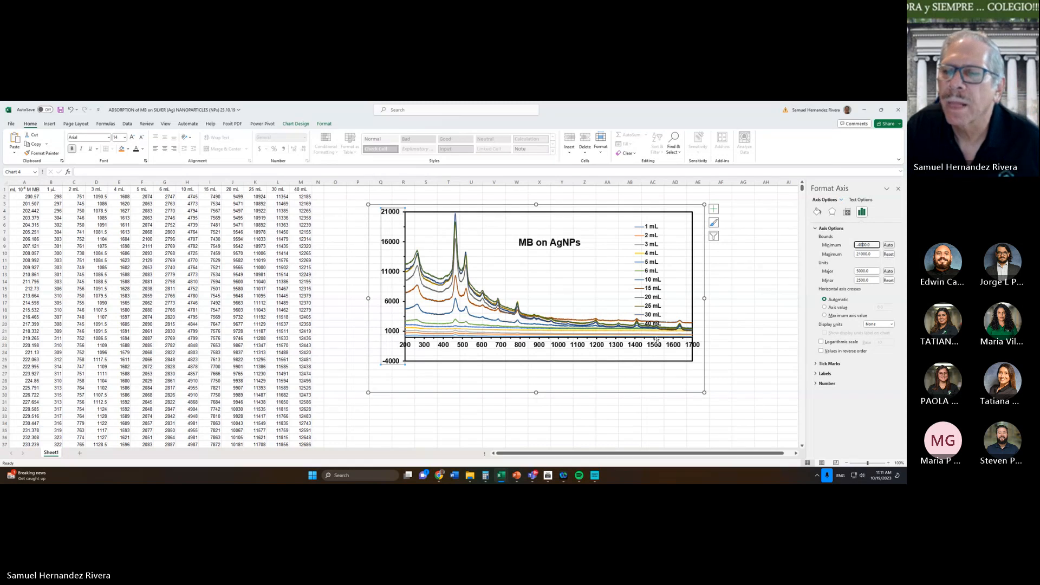
Set the maximum bound of the horizontal axis to 1720
left_click(688, 354)
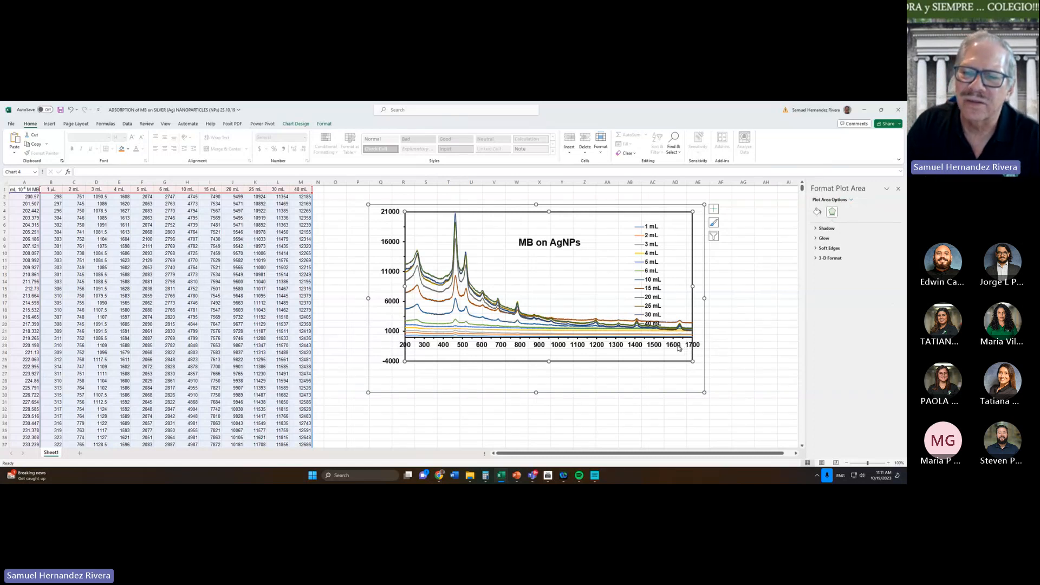
left_click(679, 348)
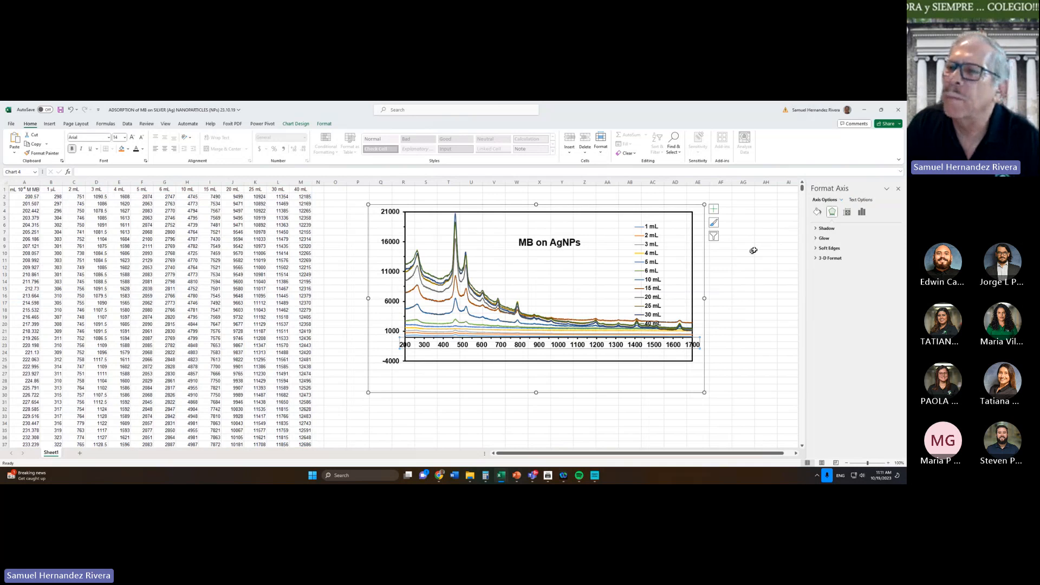
left_click(862, 212)
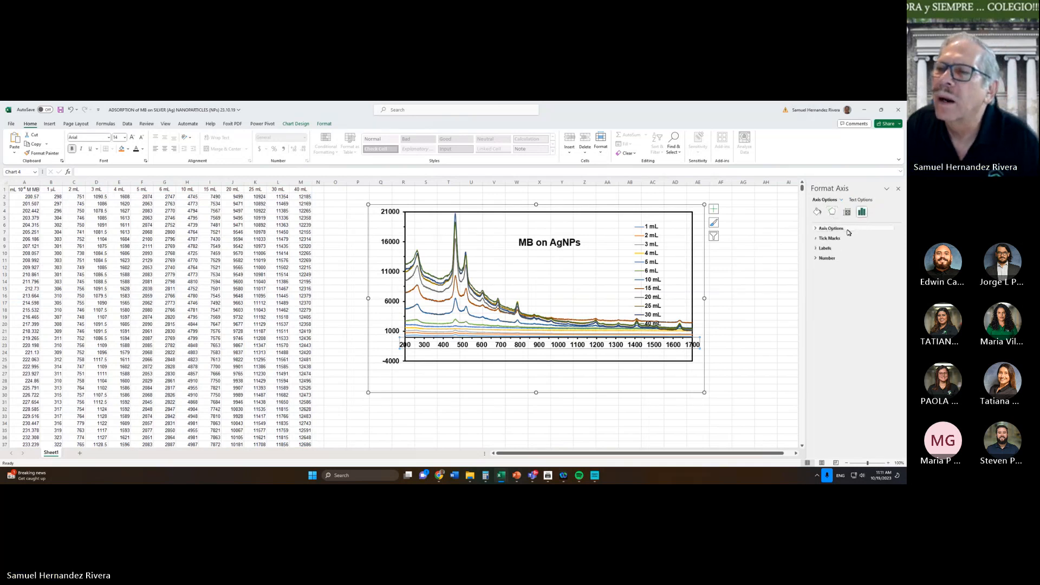
left_click(849, 232)
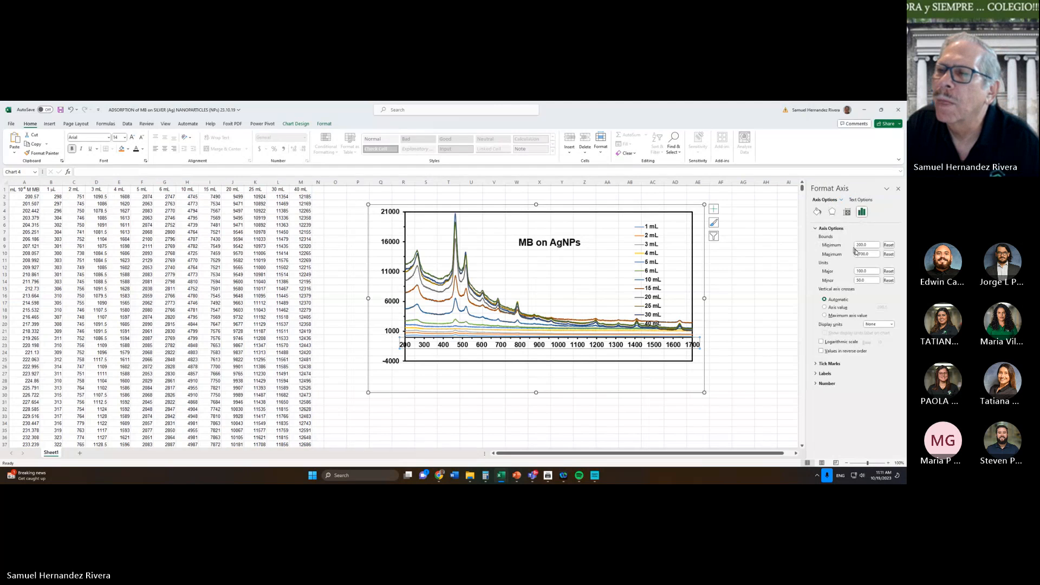
left_click(864, 253)
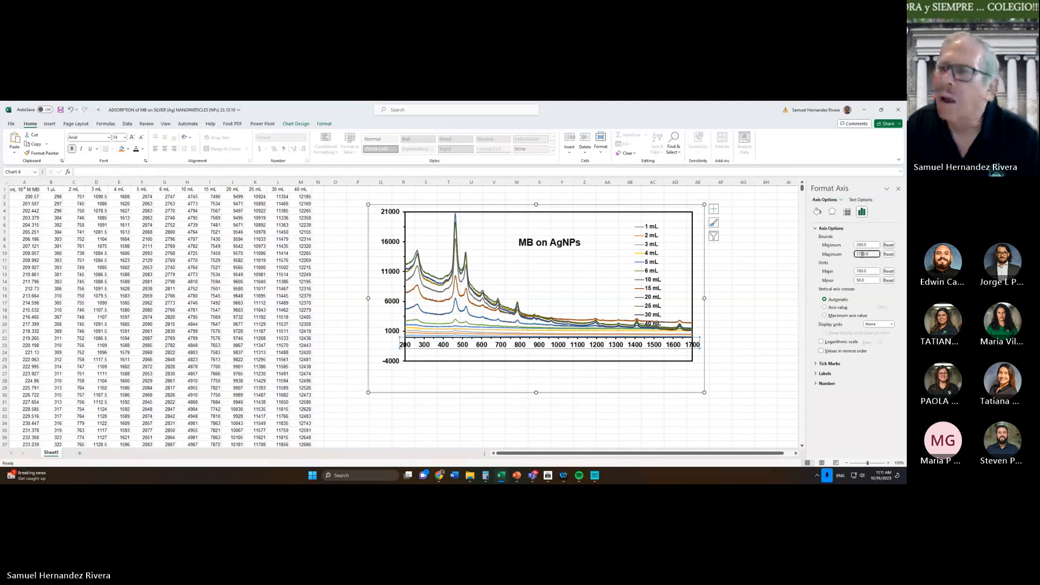
Set the minimum bound of the horizontal axis to 190
left_click(863, 245)
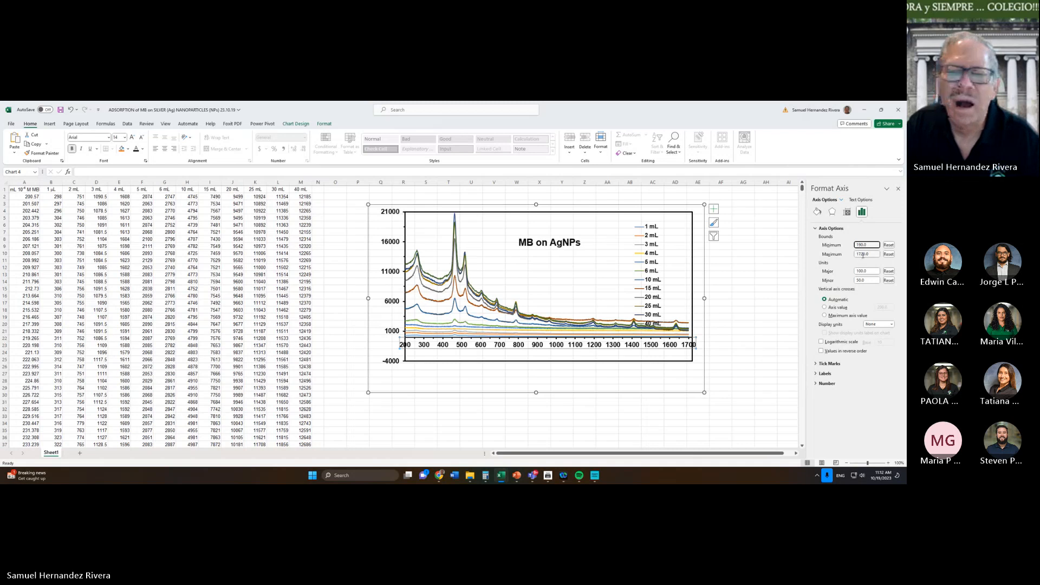
left_click(863, 255)
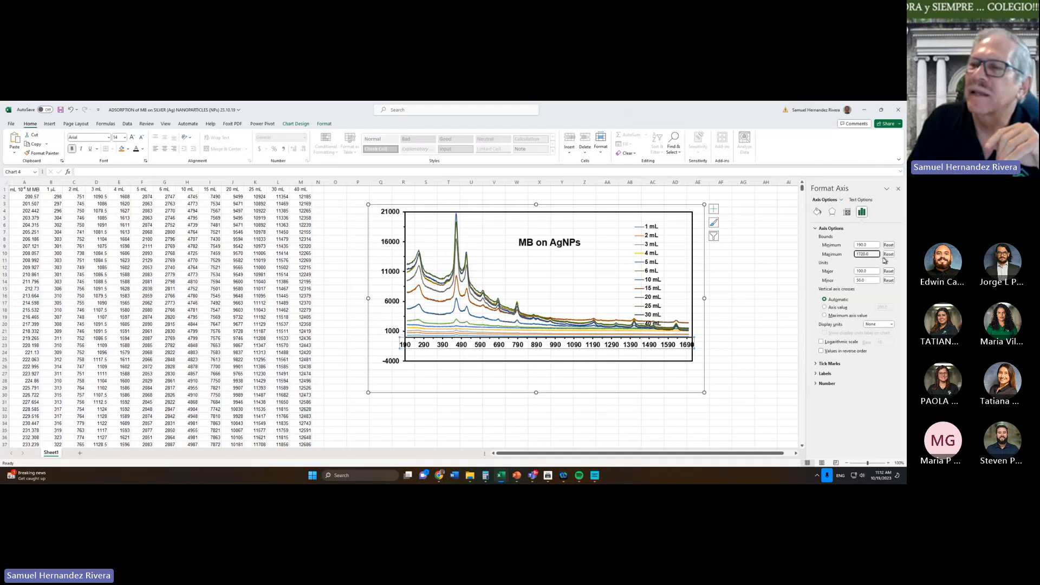
Set the minimum bound of the horizontal axis to 200
left_click(866, 245)
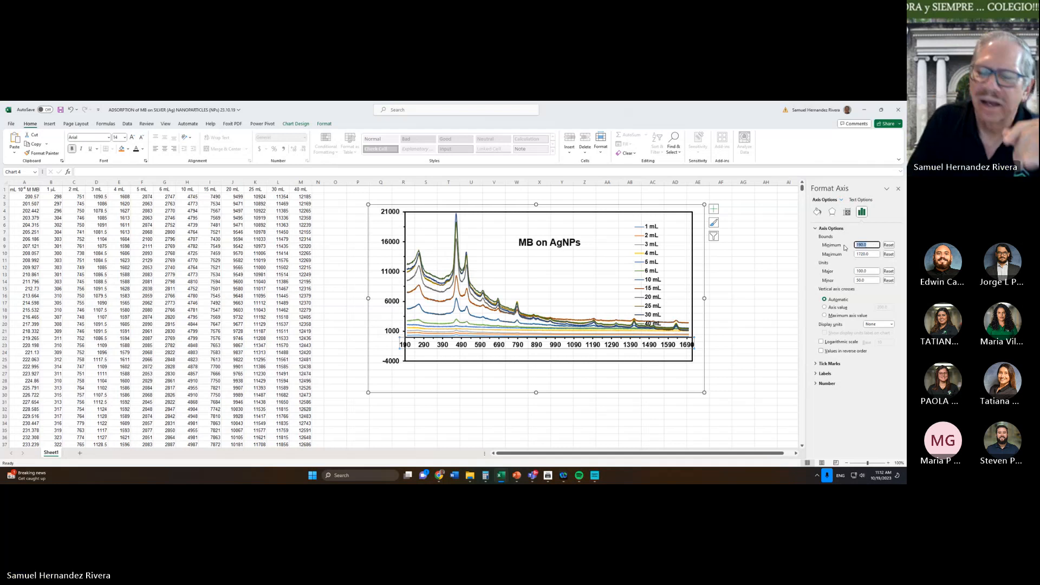
type("300")
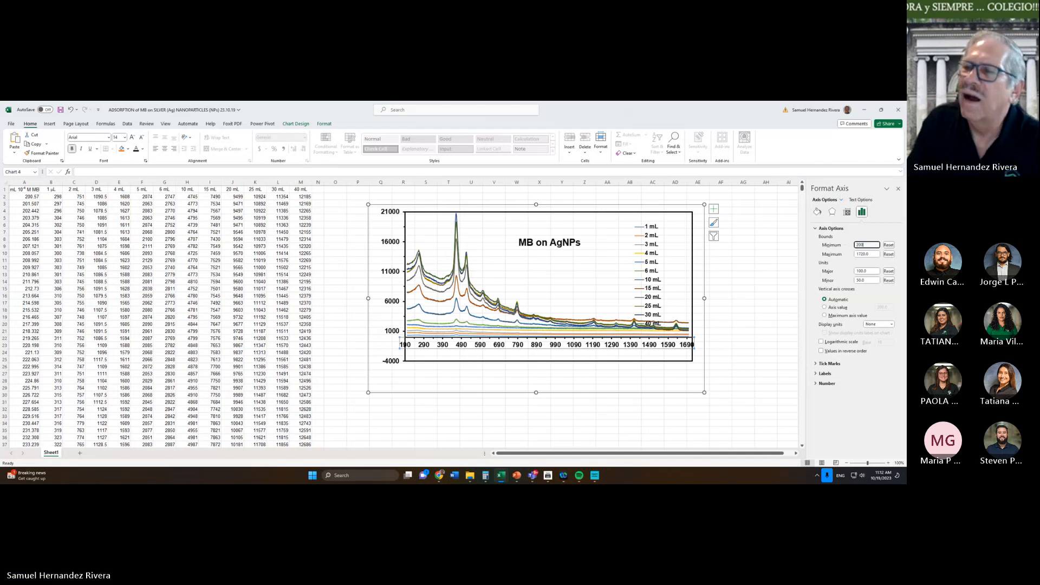
left_click(865, 254)
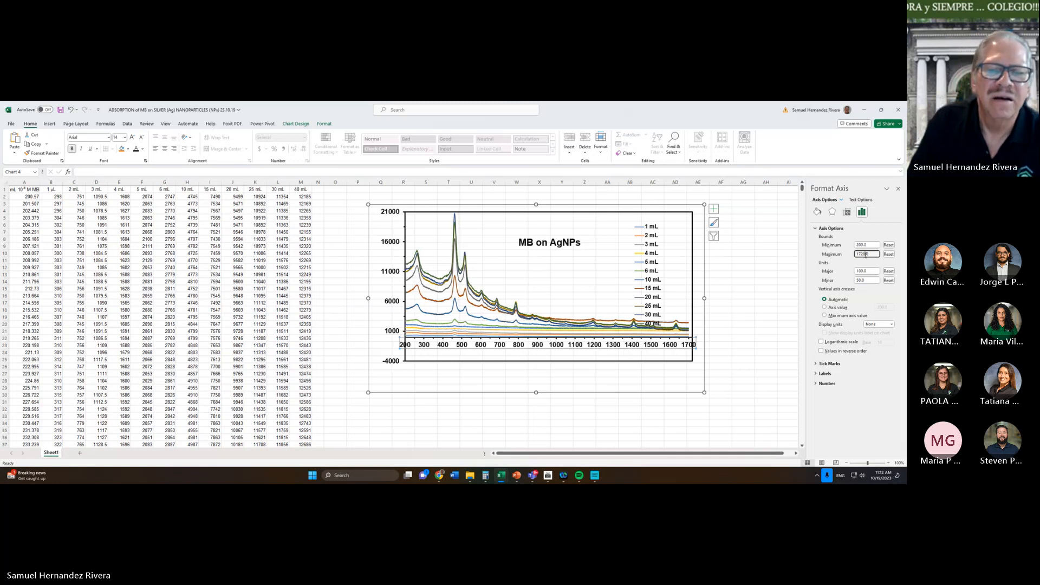
left_click(631, 384)
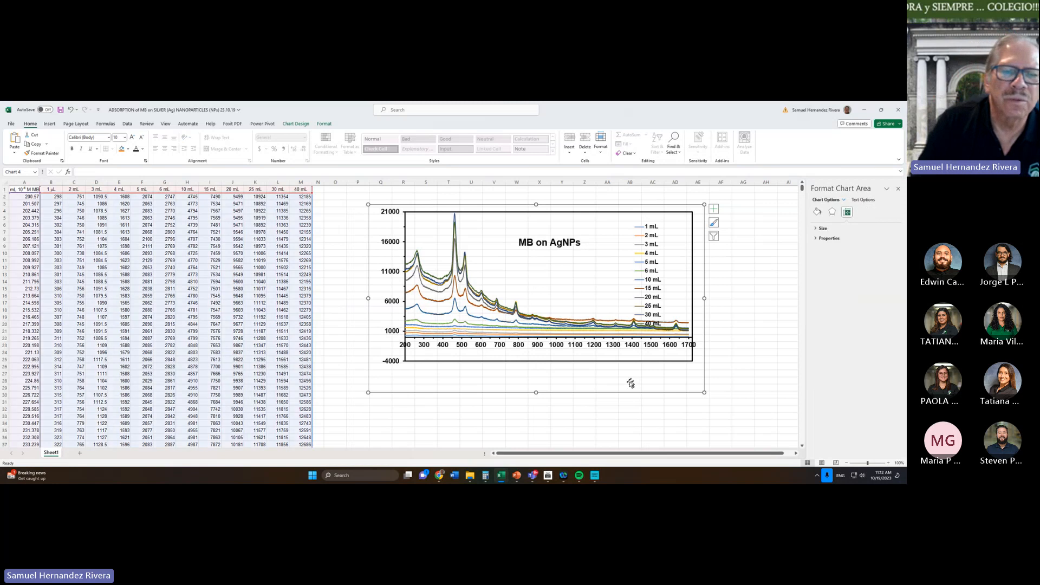
Set the minimum bound of the vertical axis to 0
left_click(394, 362)
right_click(394, 364)
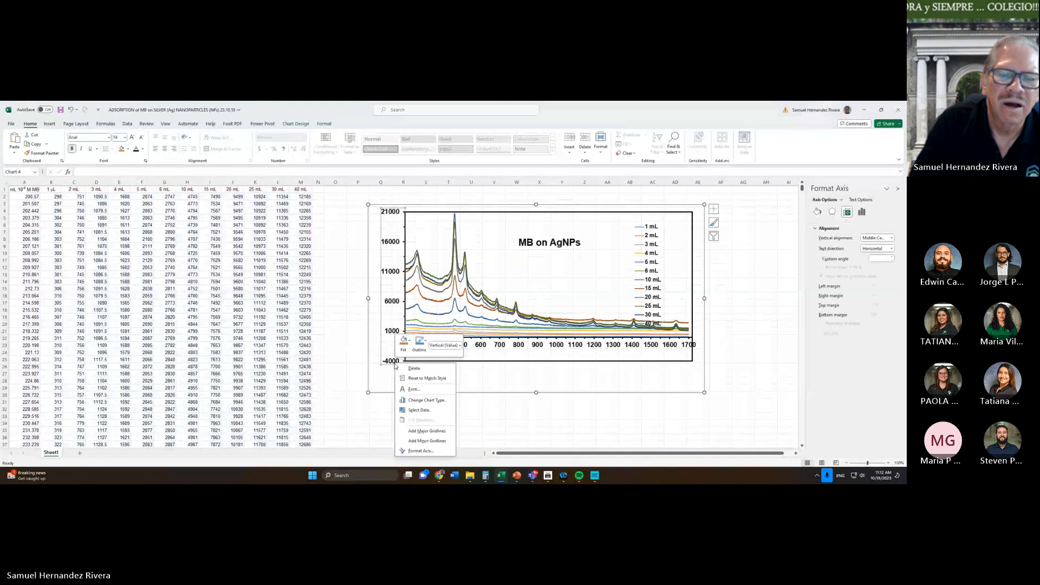
left_click(437, 451)
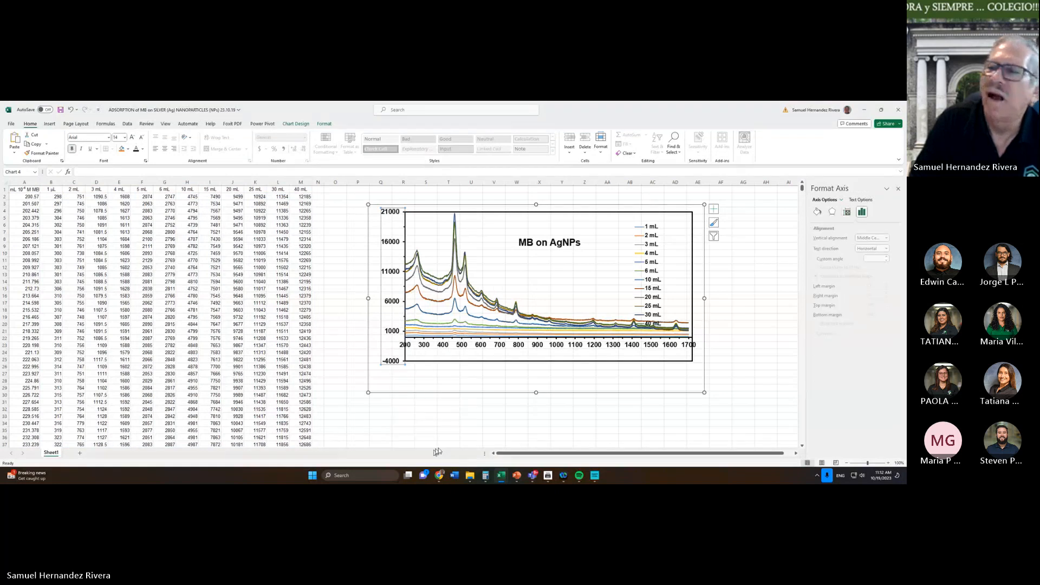
left_click(876, 245)
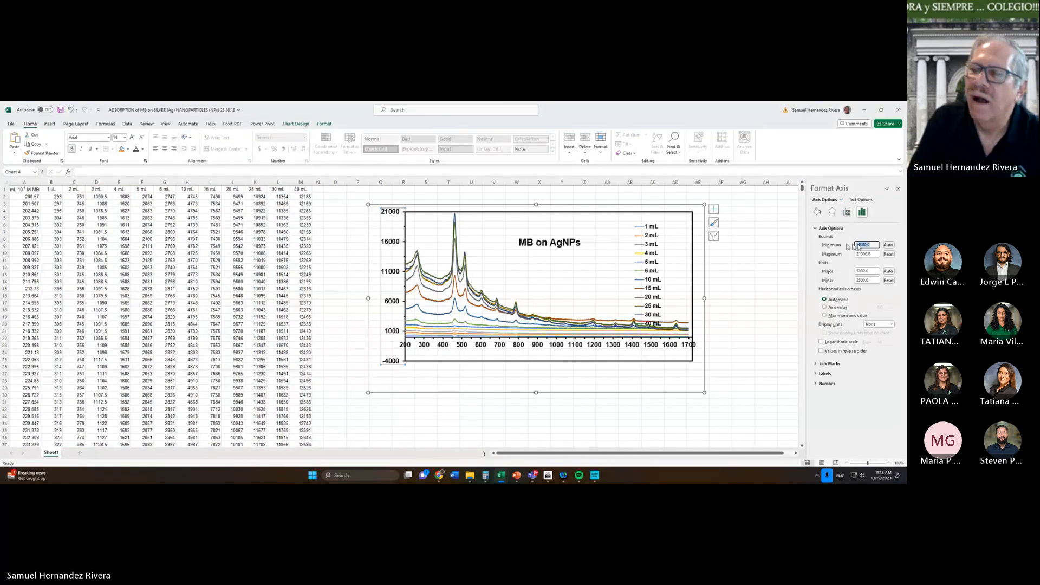
type("0")
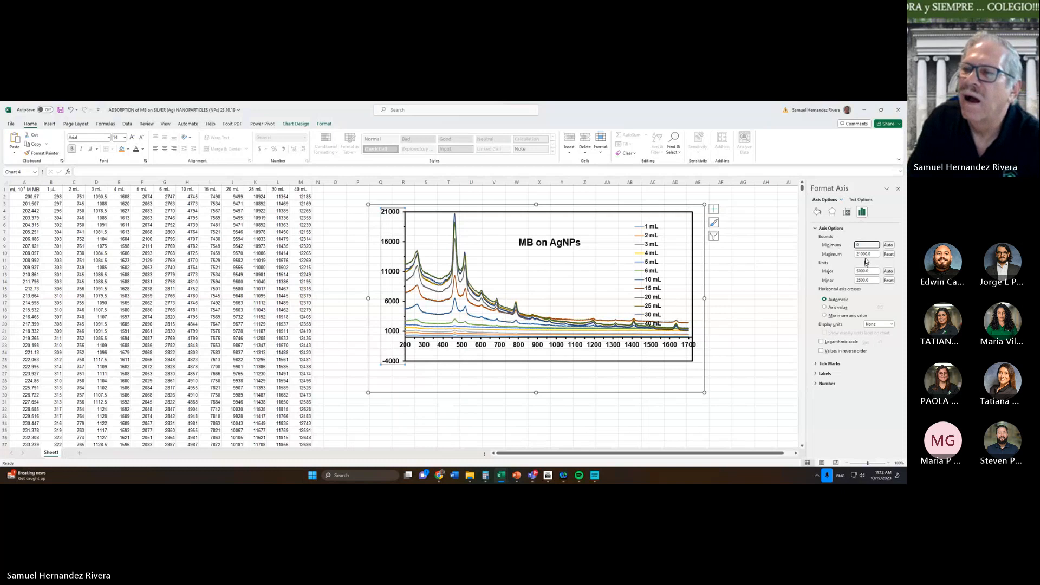
left_click(867, 254)
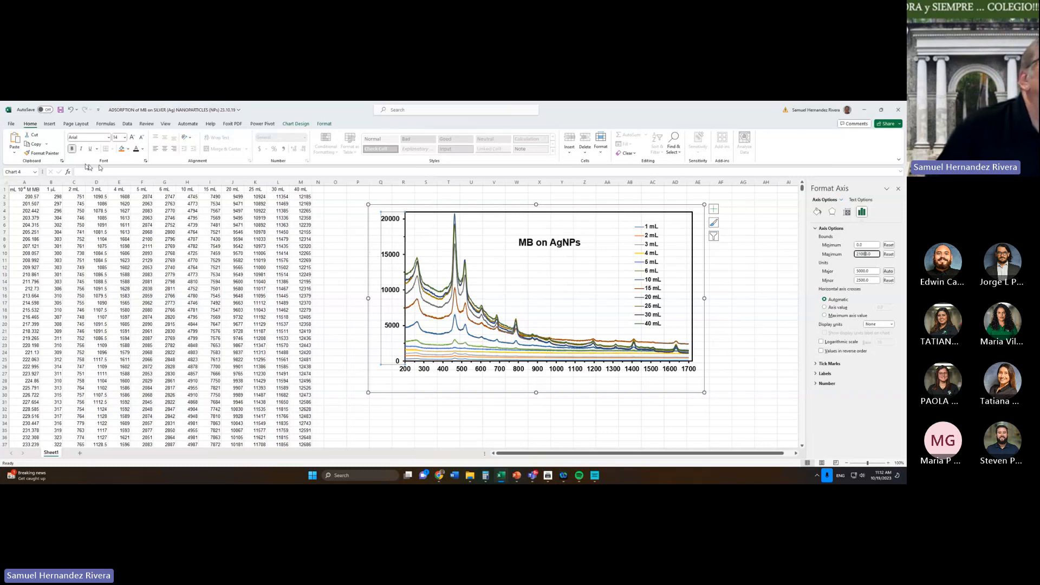
left_click(106, 124)
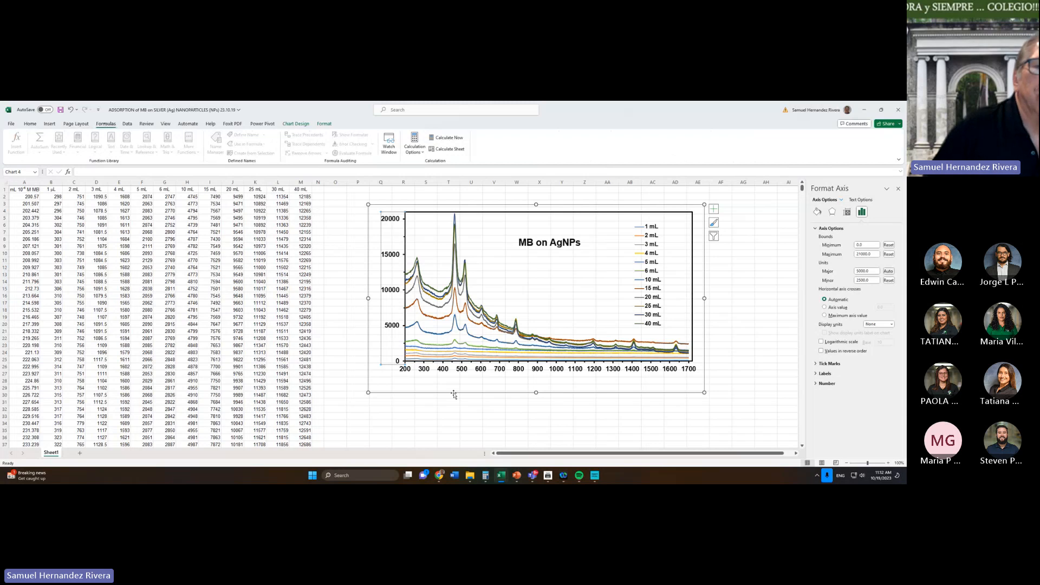
left_click(376, 284)
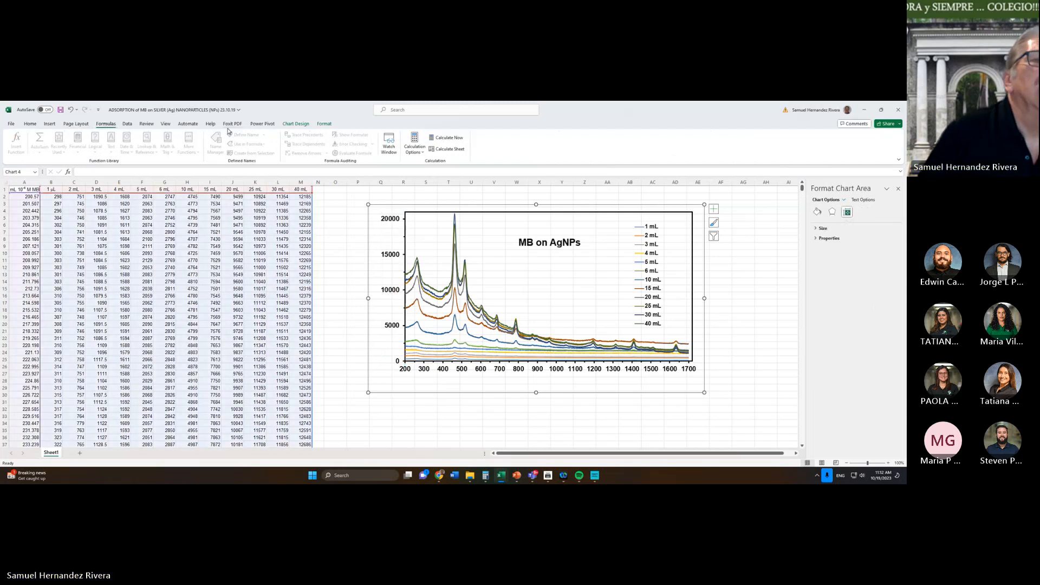
left_click(166, 125)
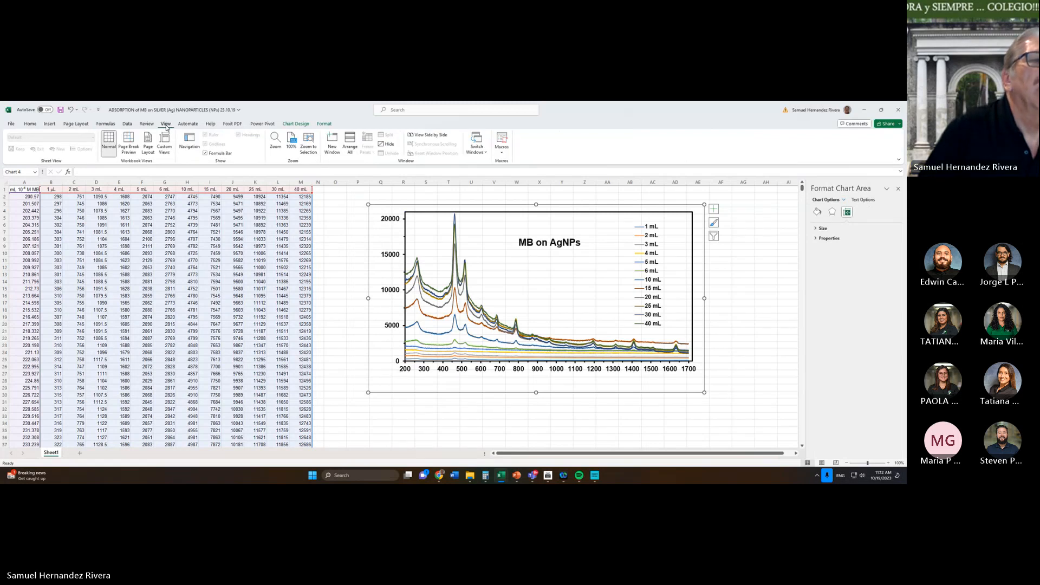
left_click(50, 124)
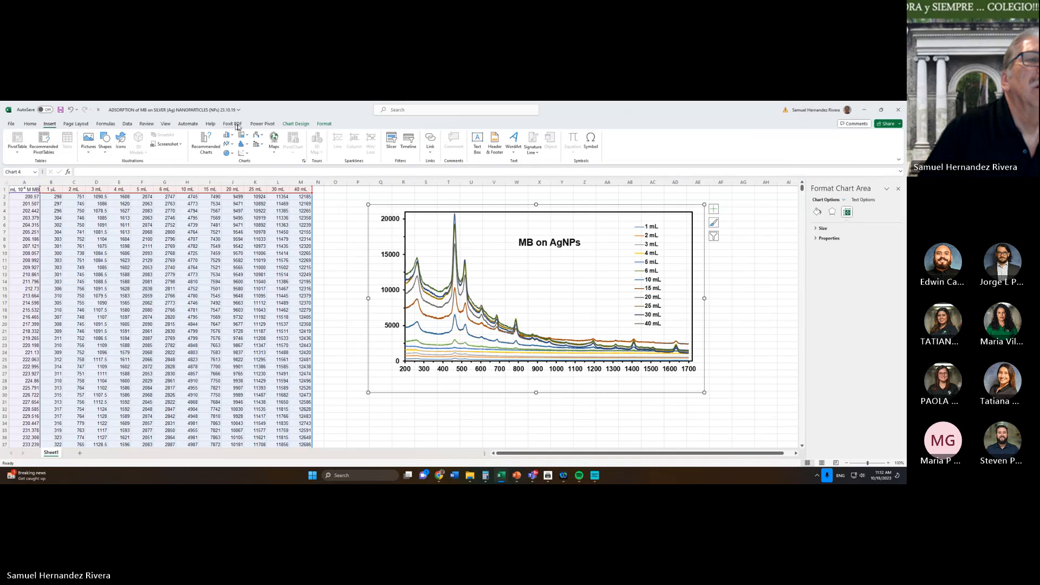
Add primary horizontal and primary vertical axis titles to the chart
left_click(297, 126)
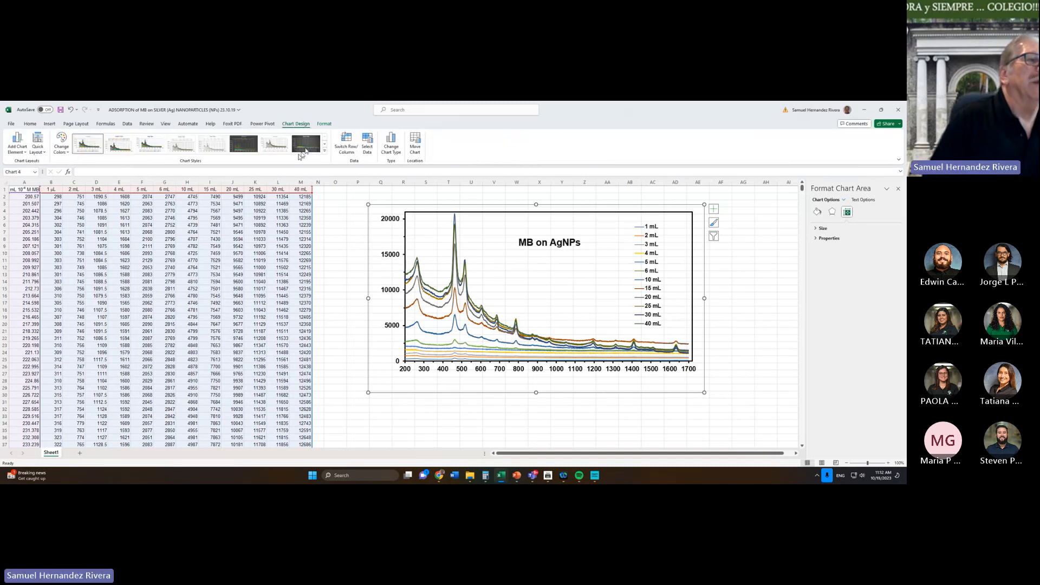
left_click(18, 139)
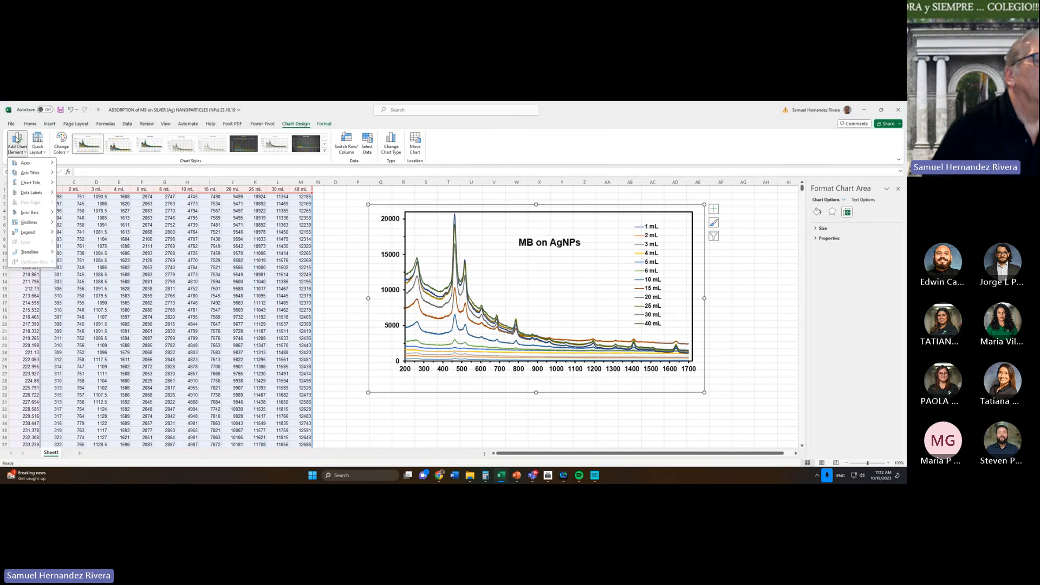
mouse_move(26, 165)
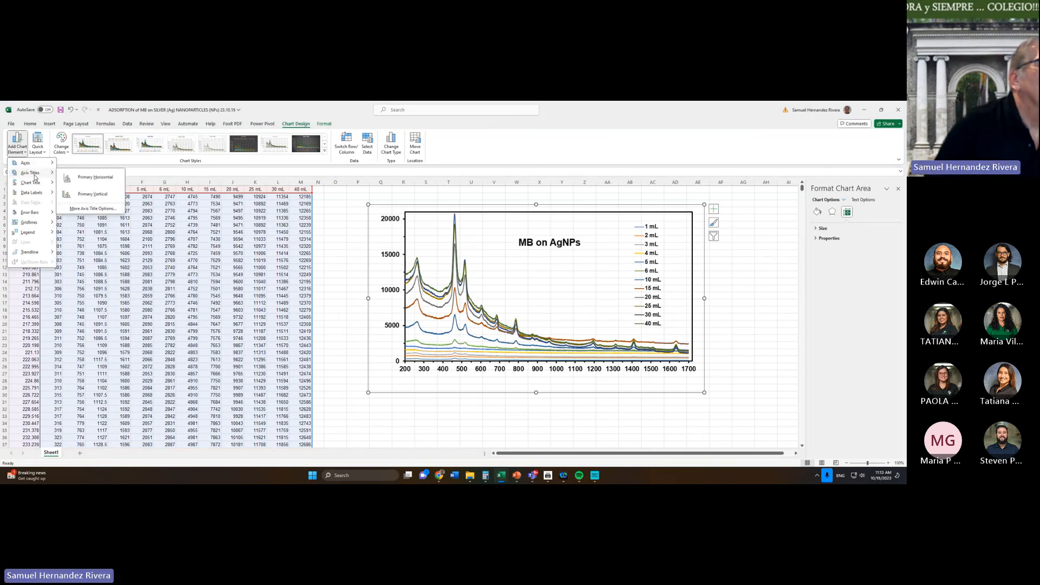
left_click(96, 178)
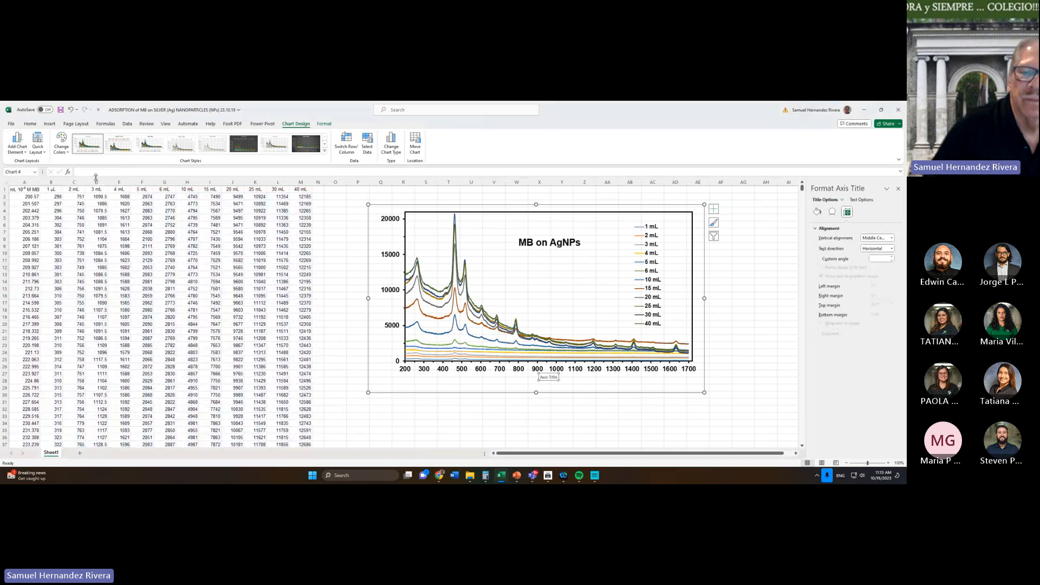
left_click(28, 142)
mouse_move(37, 175)
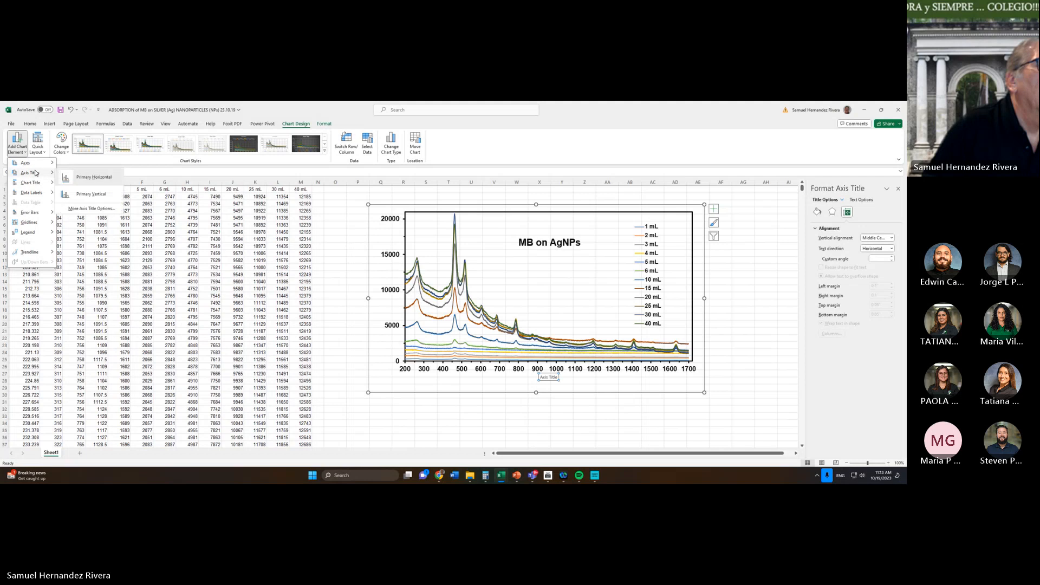
left_click(110, 198)
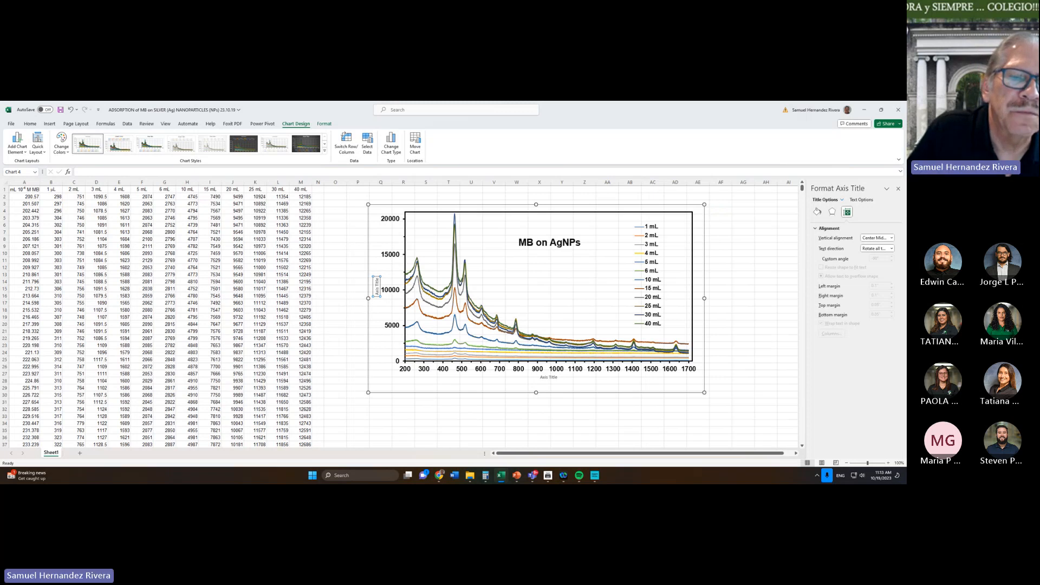
Format the placeholder text of the vertical axis title in Arial at 24 pt
left_click(378, 279)
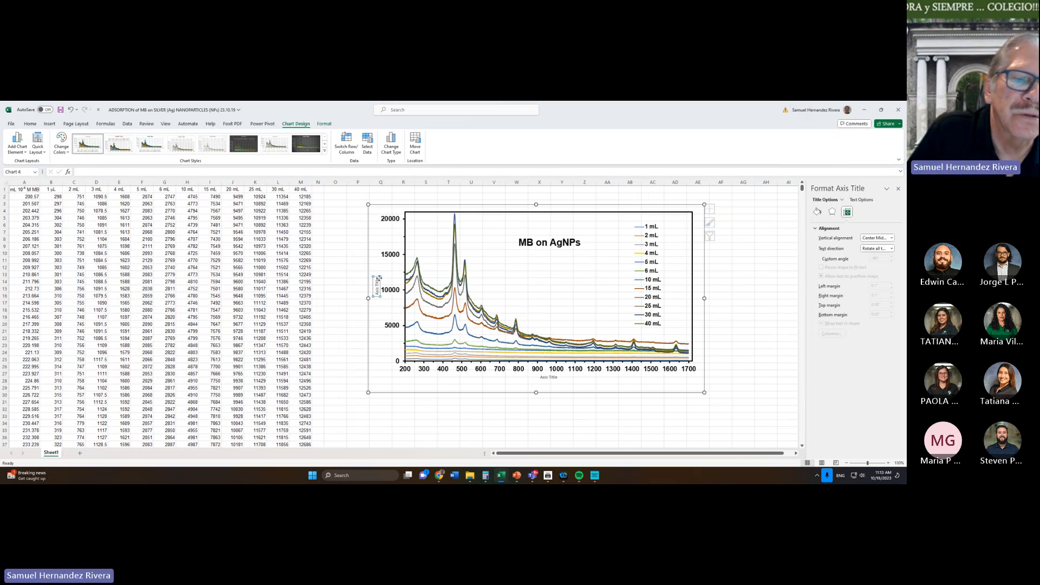
left_click_drag(378, 278, 377, 296)
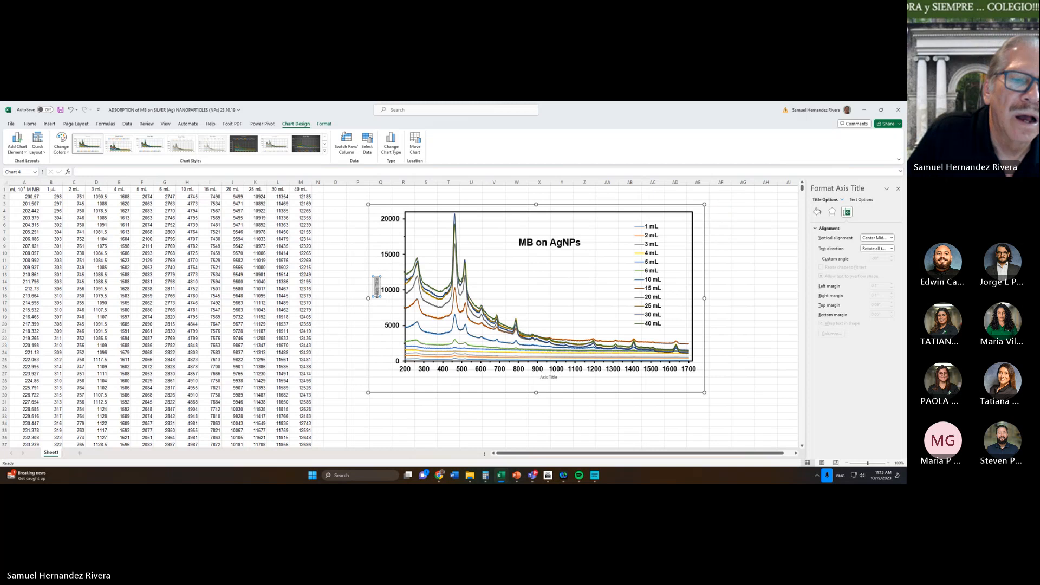
left_click(31, 124)
left_click(109, 137)
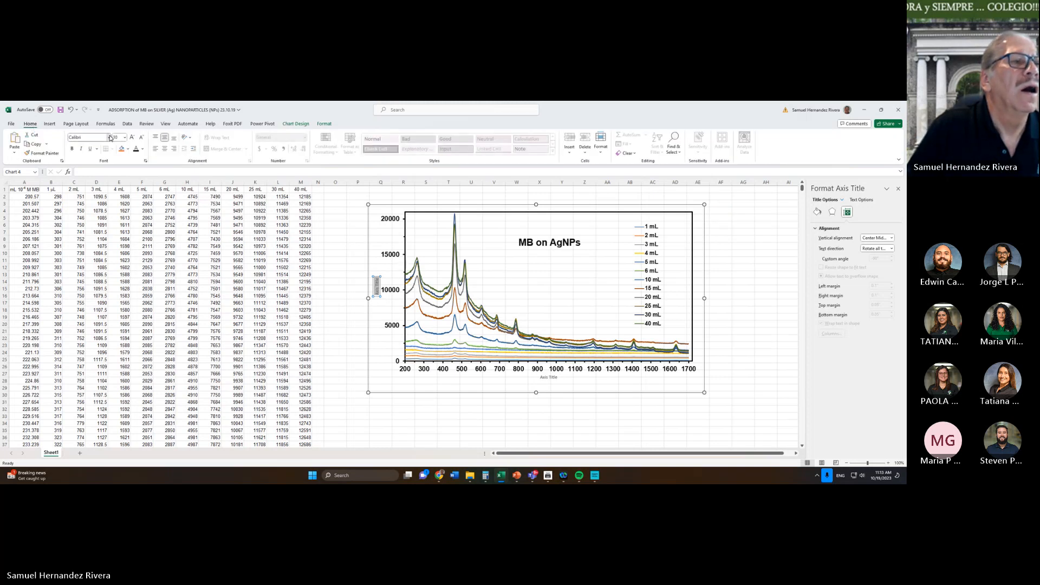
left_click(82, 188)
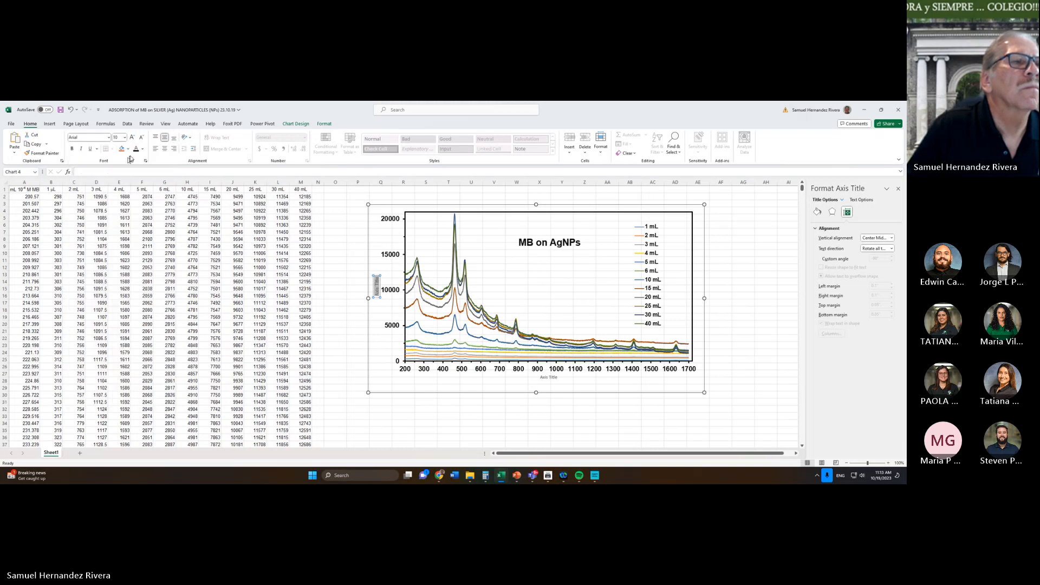
left_click(133, 138)
left_click(133, 138)
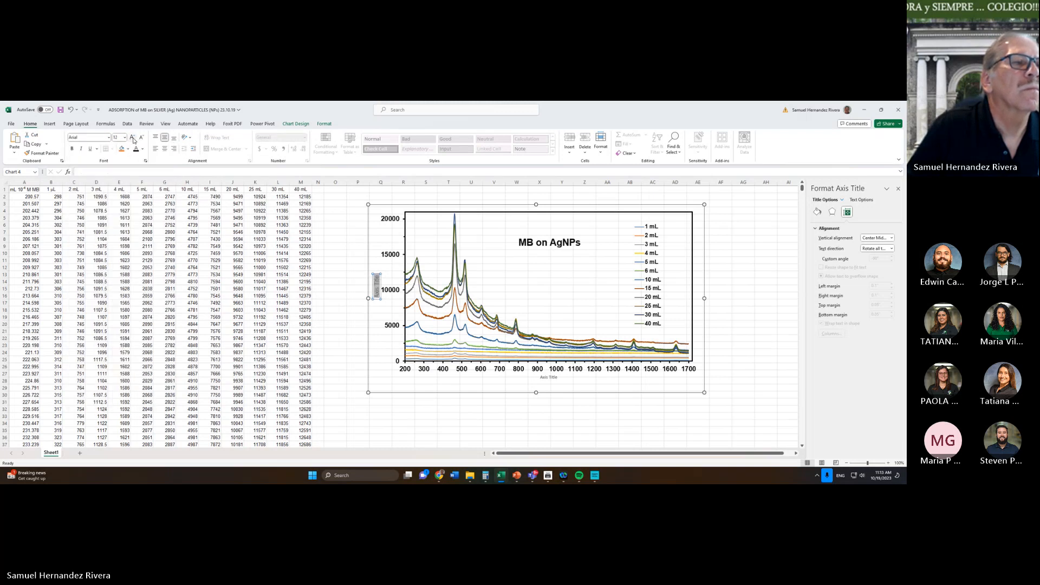
left_click(133, 139)
left_click(132, 138)
left_click(132, 138)
left_click(133, 139)
left_click(133, 139)
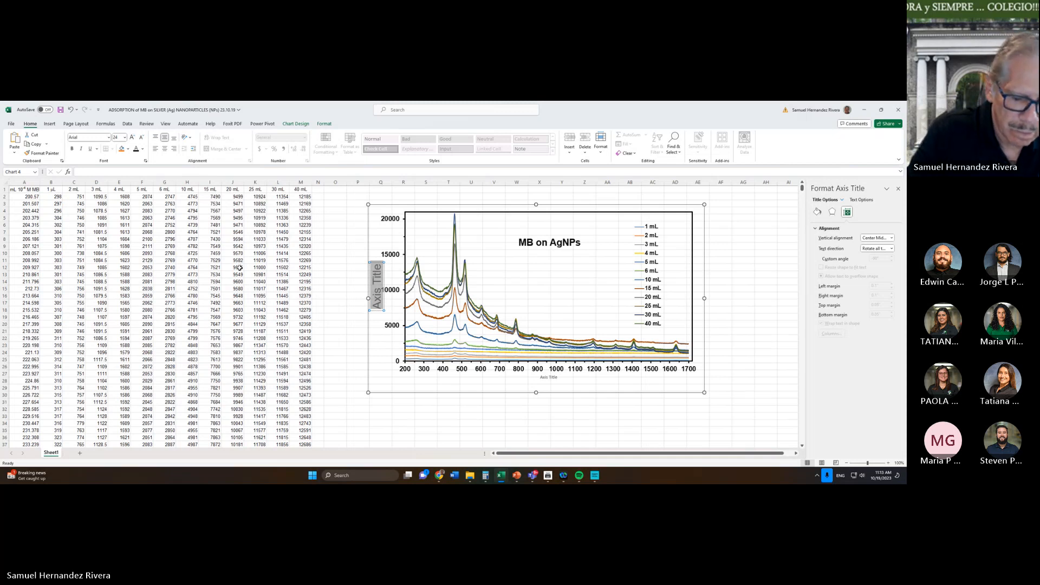
Replace the vertical axis title's placeholder text with "Intensity / counts"
key("BackSpace")
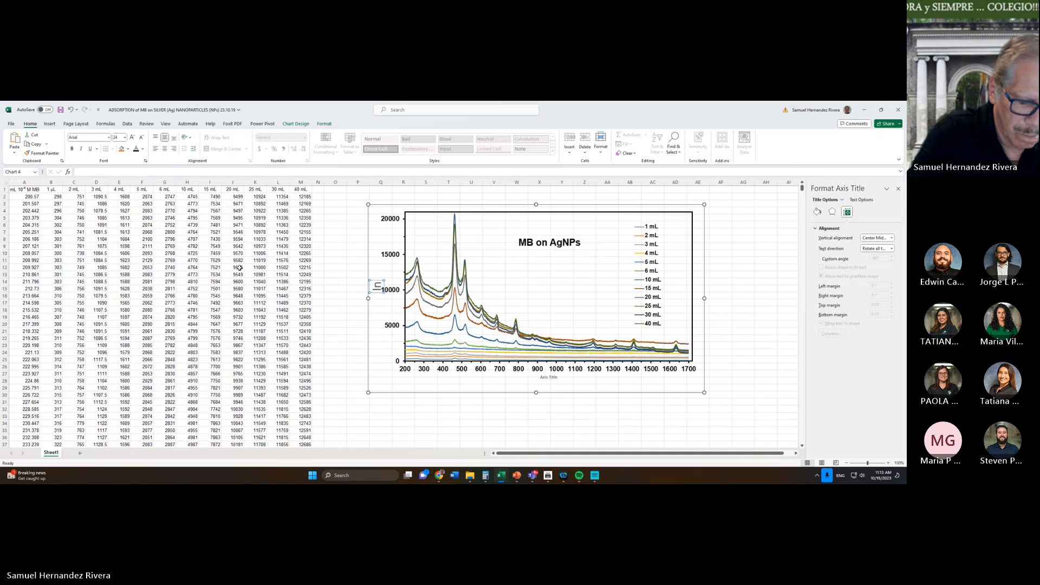
type("Intens")
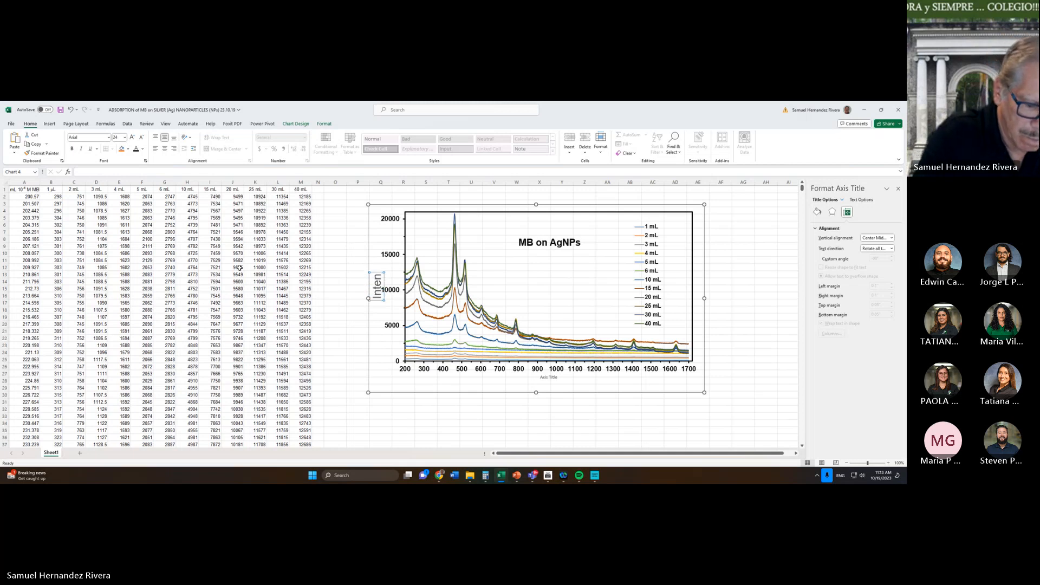
type("it")
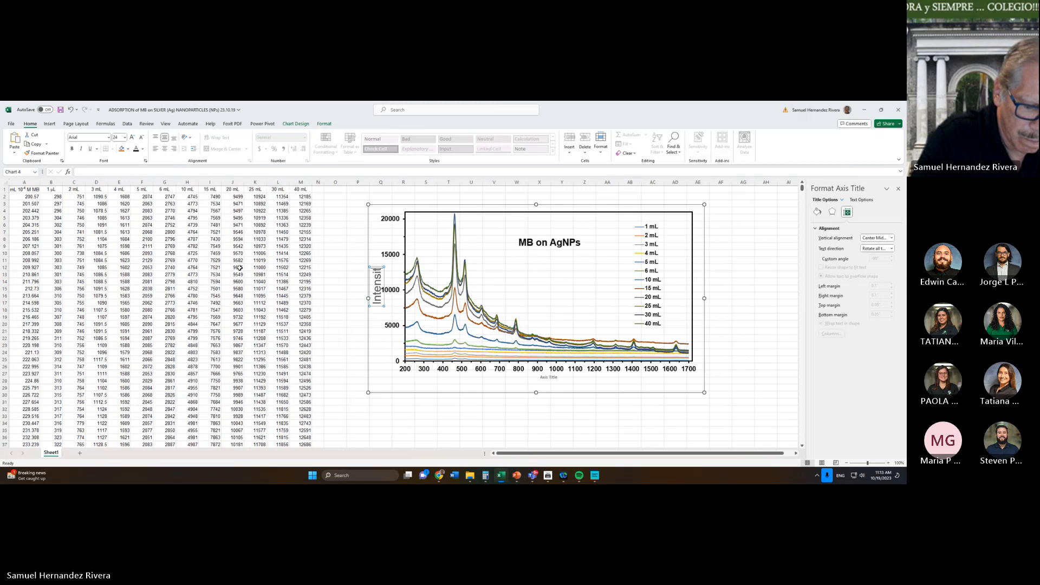
type("y (")
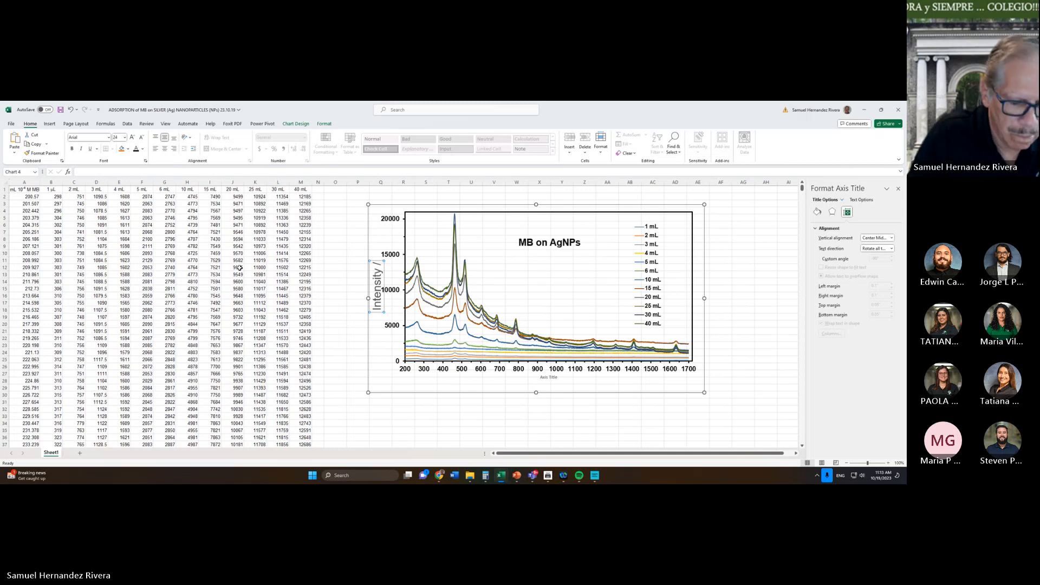
type("COUN")
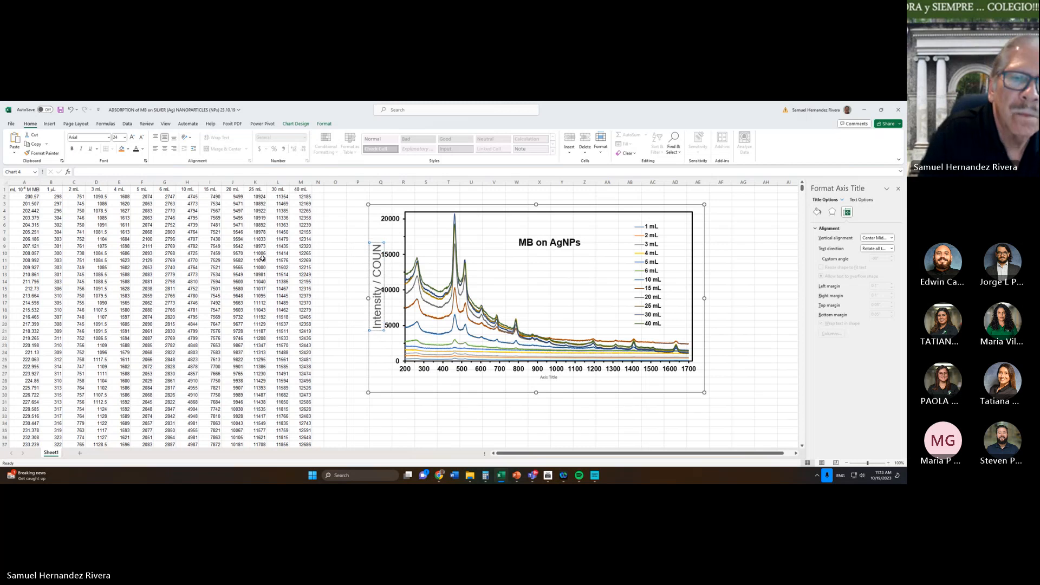
key("BackSpace")
key("BackSpace")
key("BackSpace")
key("BackSpace")
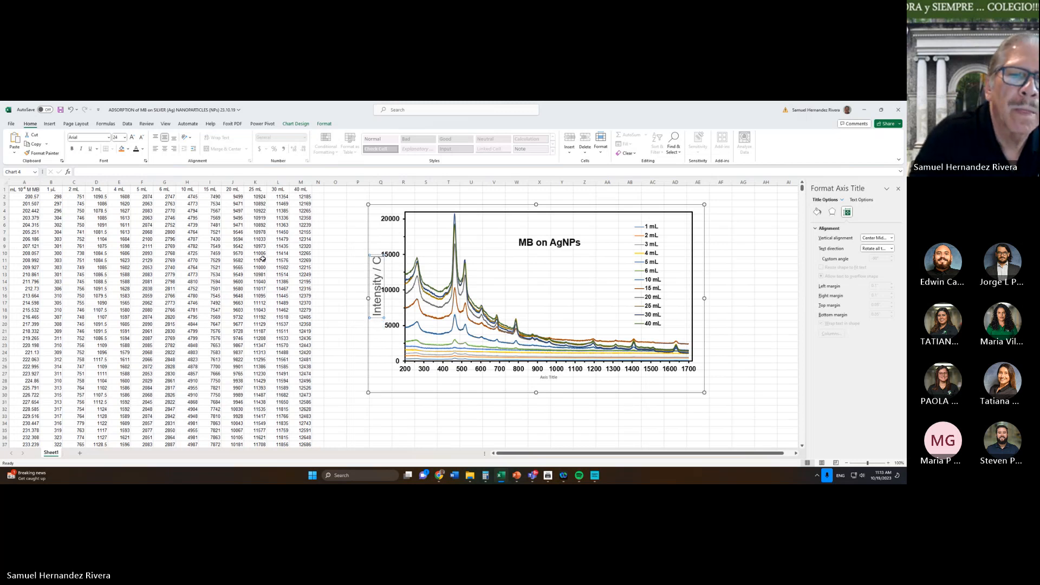
key("Caps_Lock")
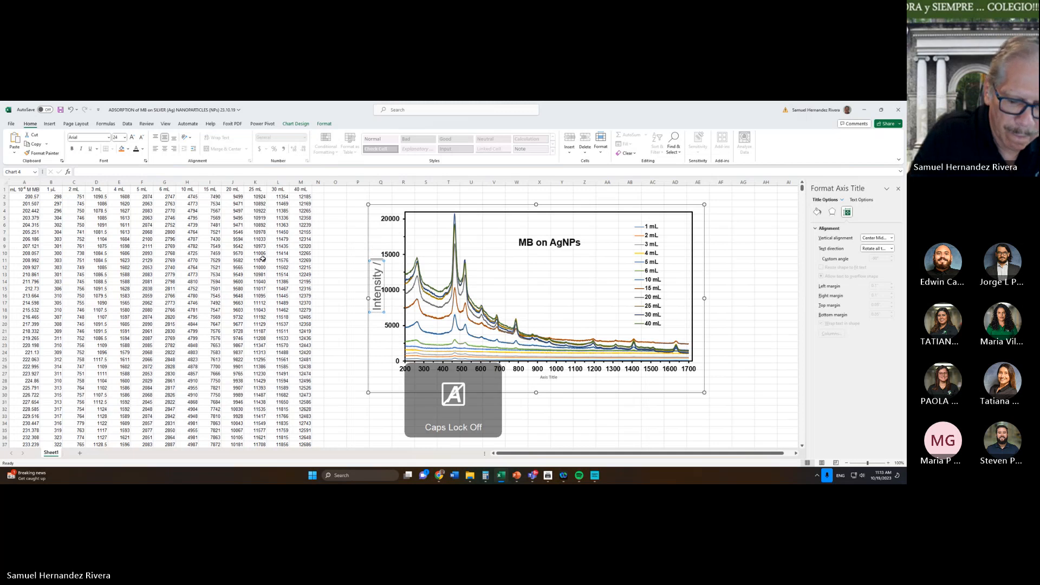
type("counts")
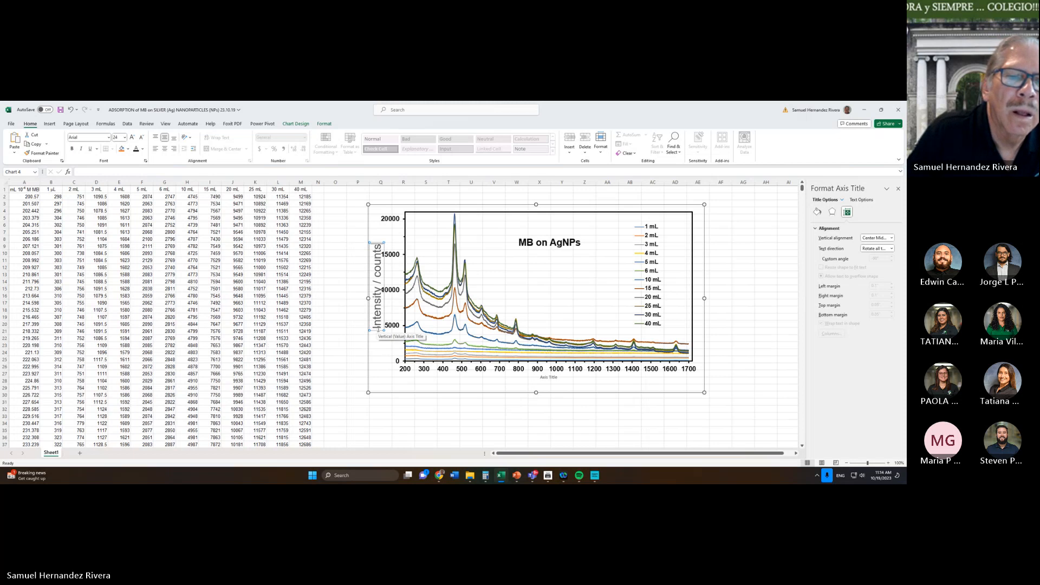
Make the whole vertical axis title bold with a black font colour
left_click_drag(377, 330, 378, 243)
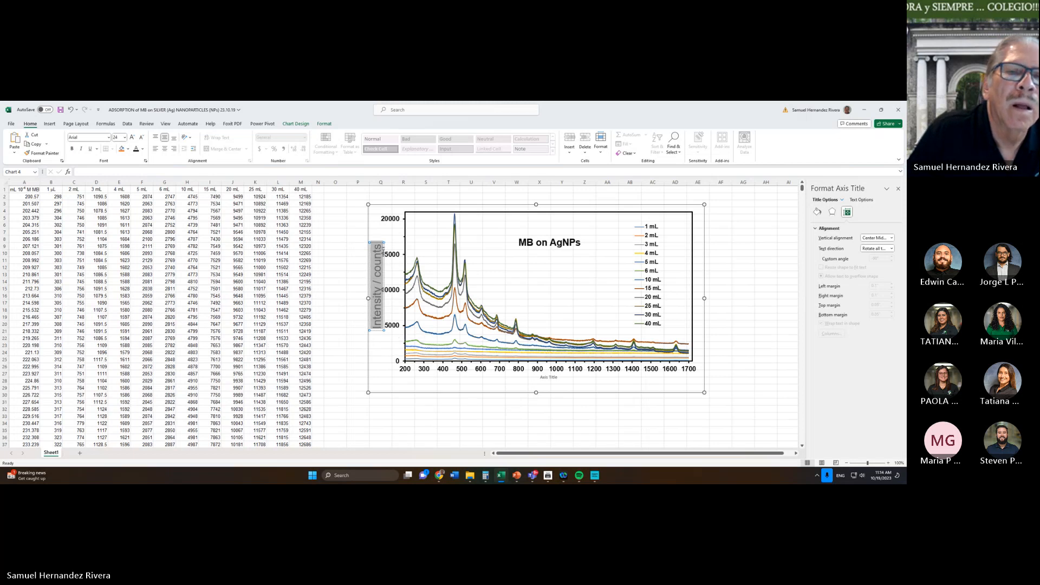
left_click(137, 149)
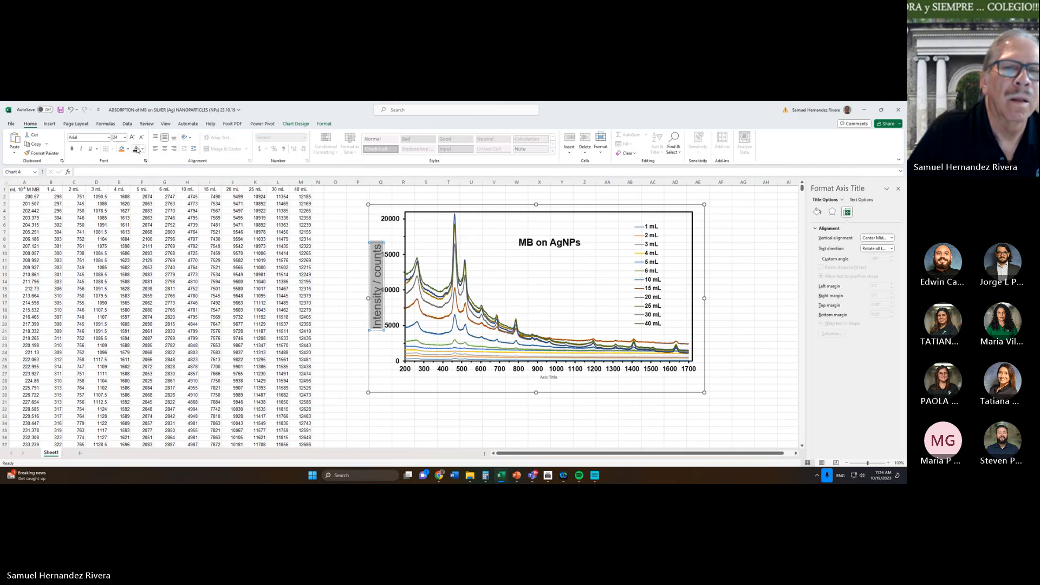
left_click(72, 149)
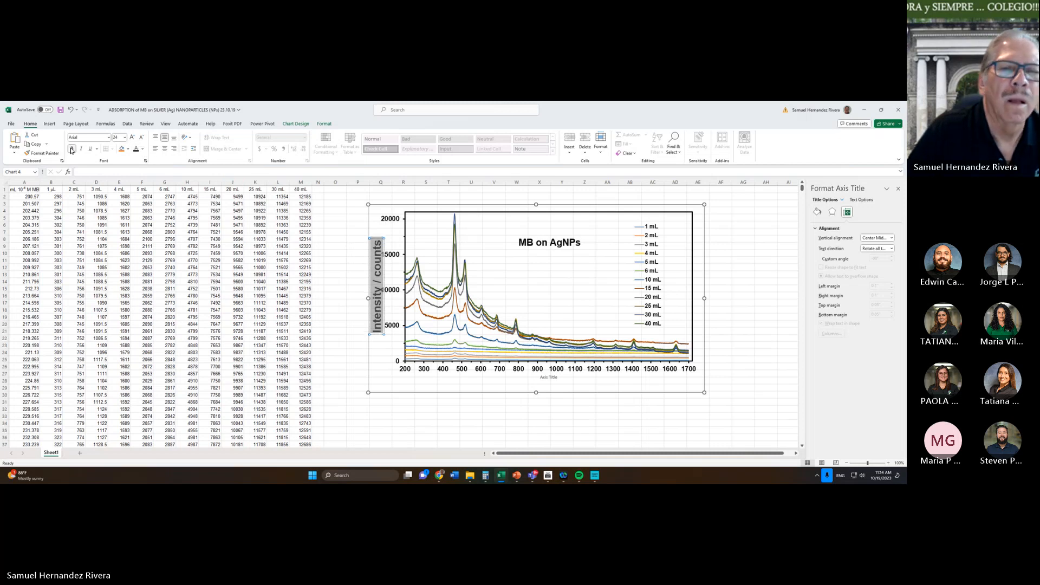
Shift the plot area's left edge slightly inward to leave more room for the vertical axis title
left_click(391, 270)
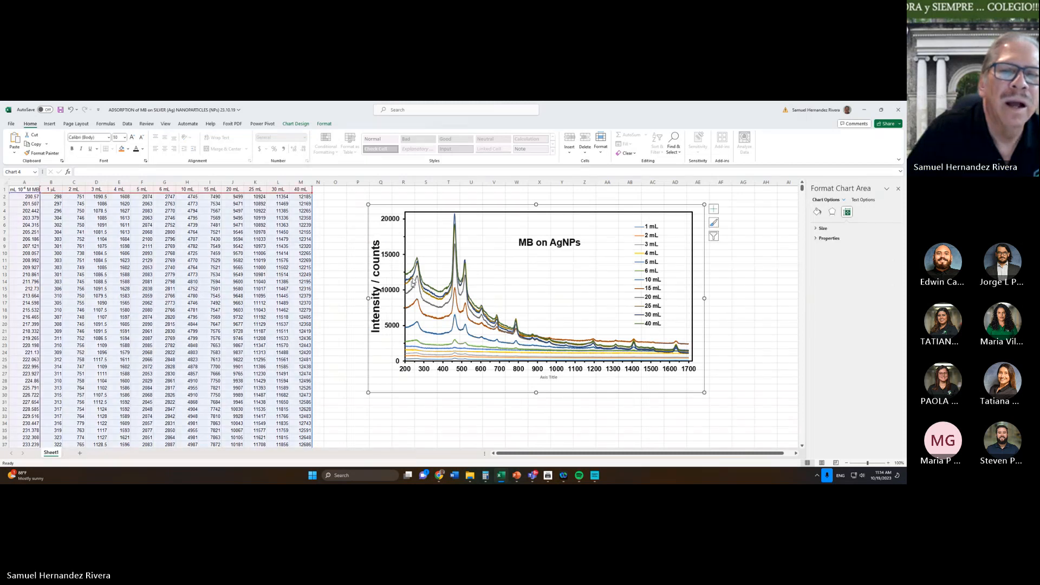
left_click(412, 283)
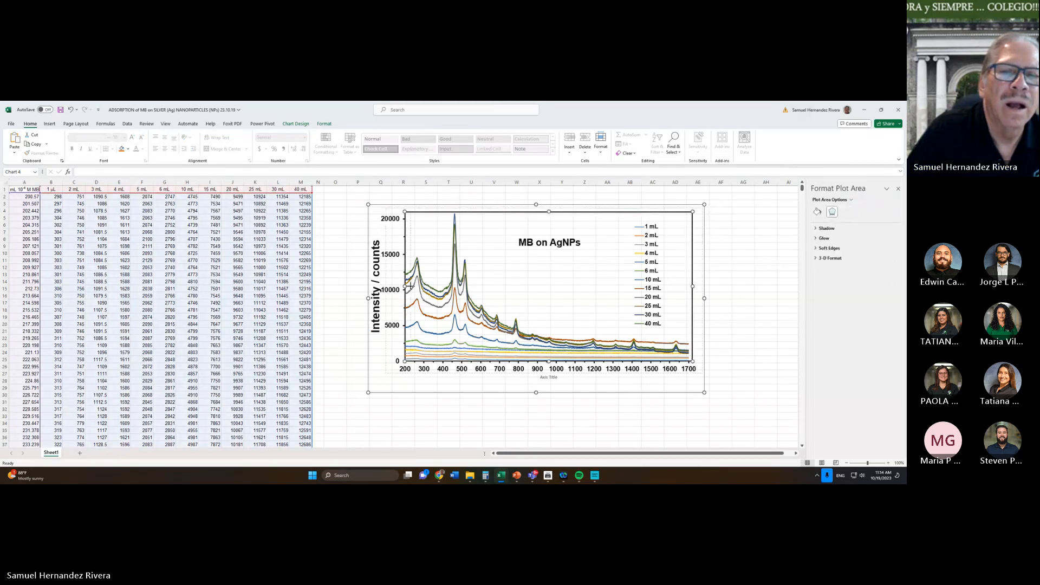
left_click_drag(404, 286, 411, 286)
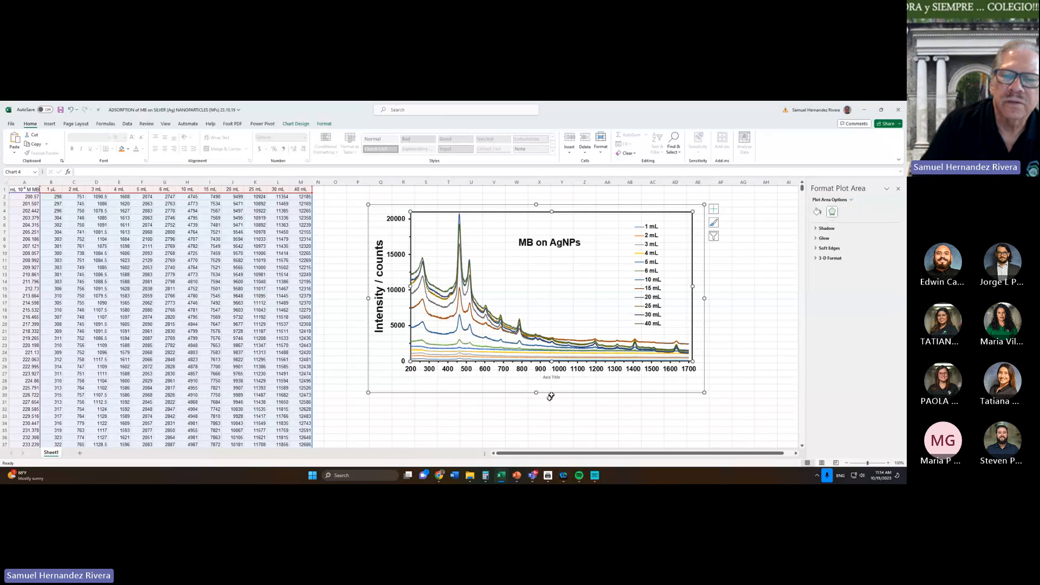
Format the placeholder text of the horizontal axis title in bold black Arial at 20 pt
left_click(557, 379)
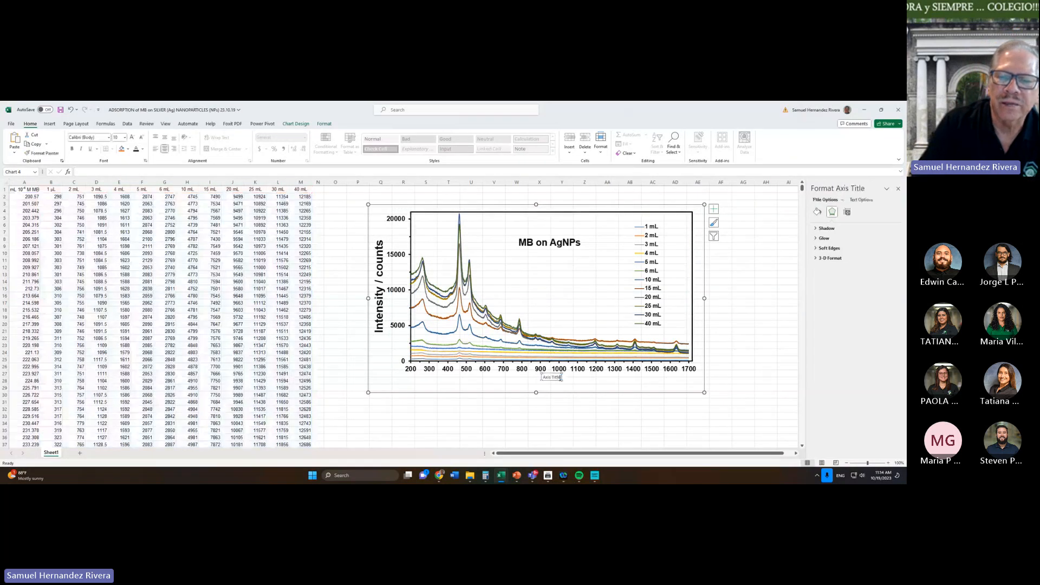
left_click_drag(560, 377, 534, 377)
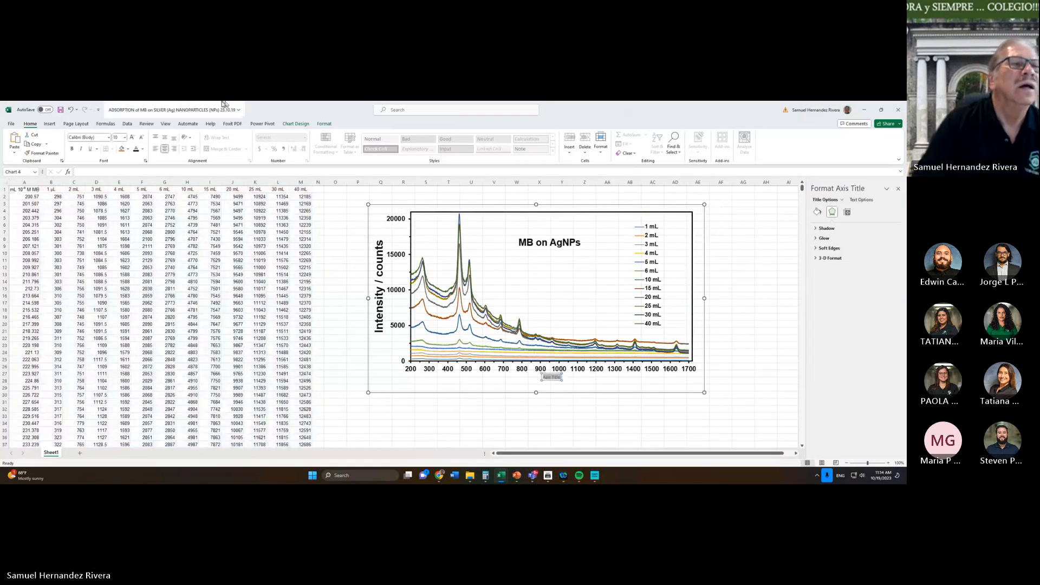
left_click(132, 138)
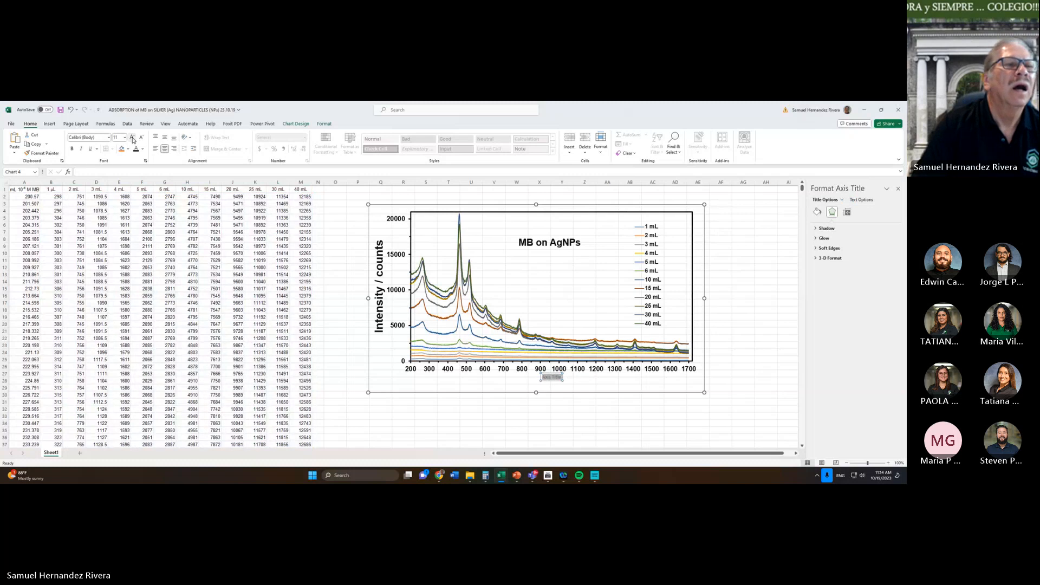
left_click(133, 138)
left_click(132, 138)
left_click(133, 138)
left_click(133, 138)
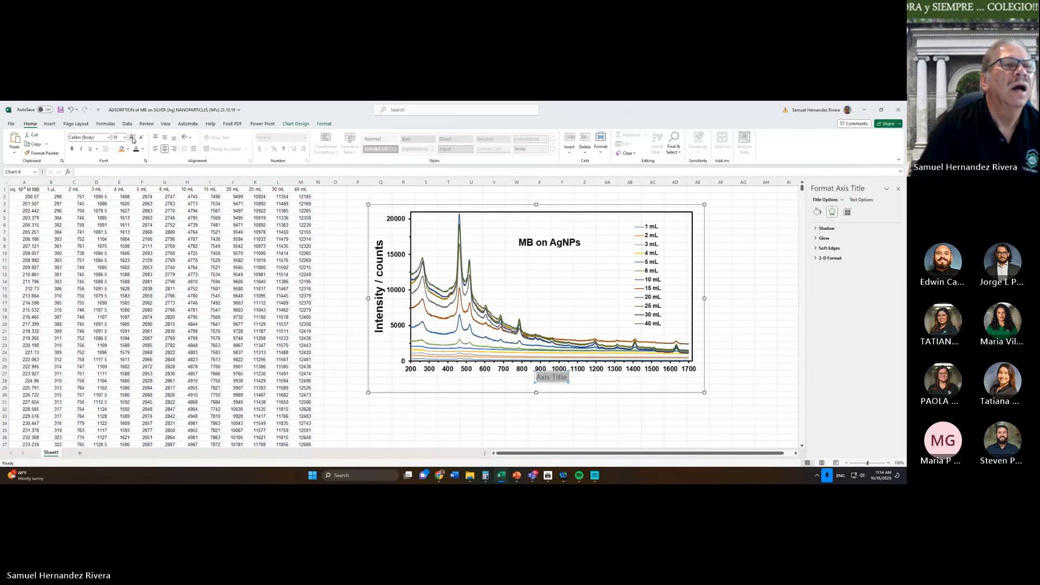
left_click(132, 139)
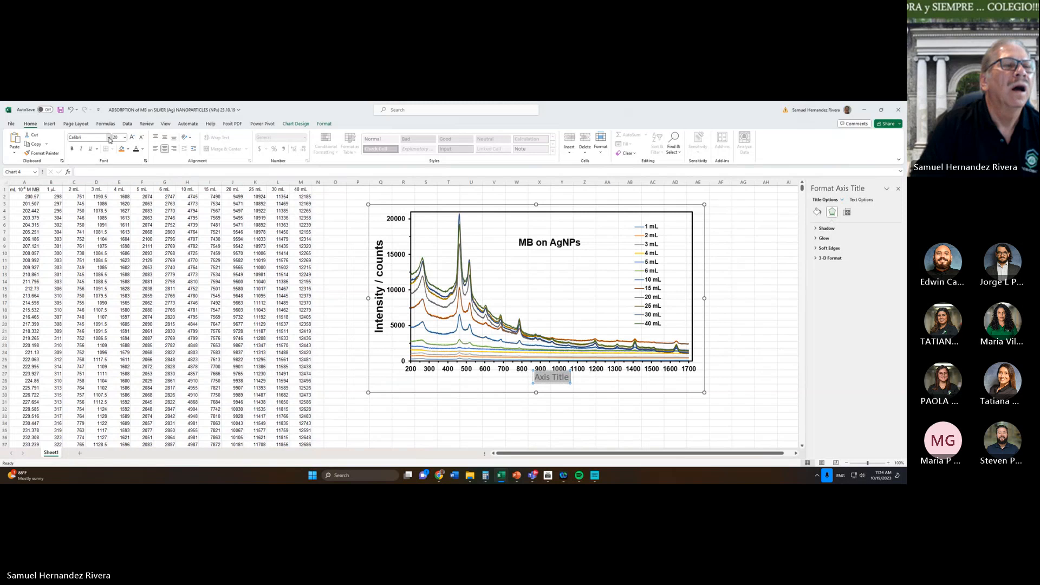
left_click(108, 139)
left_click(88, 189)
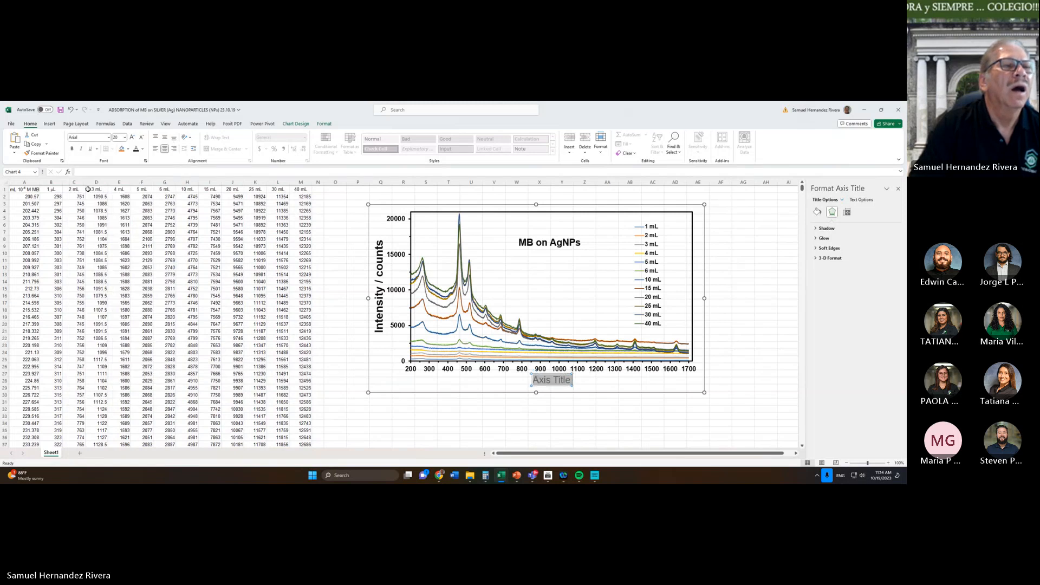
left_click(72, 148)
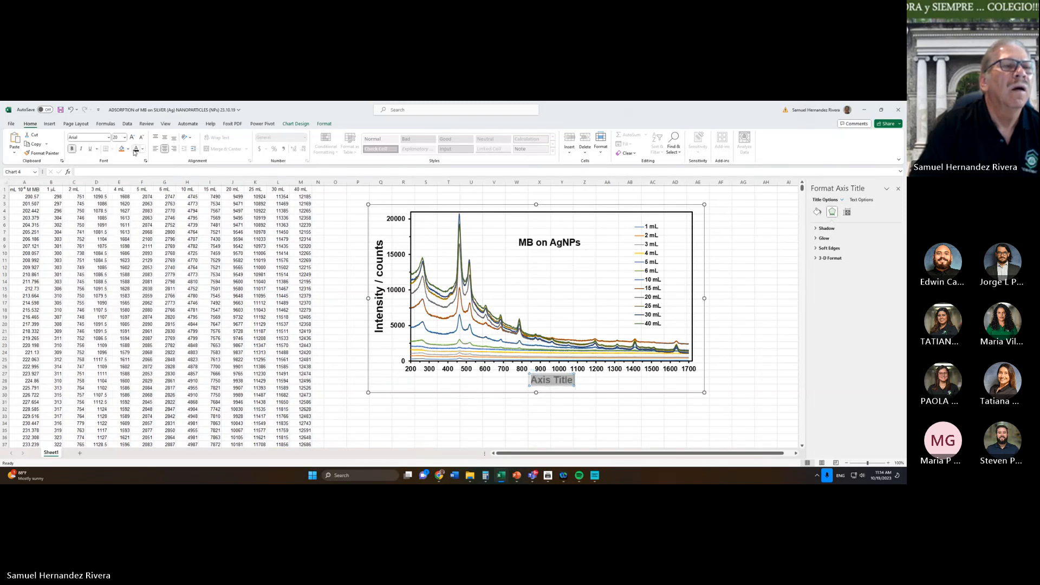
left_click(135, 150)
Replace the horizontal axis title with "Raman Shift / cm-1" and move it slightly down, away from the axis labels
mouse_move(564, 476)
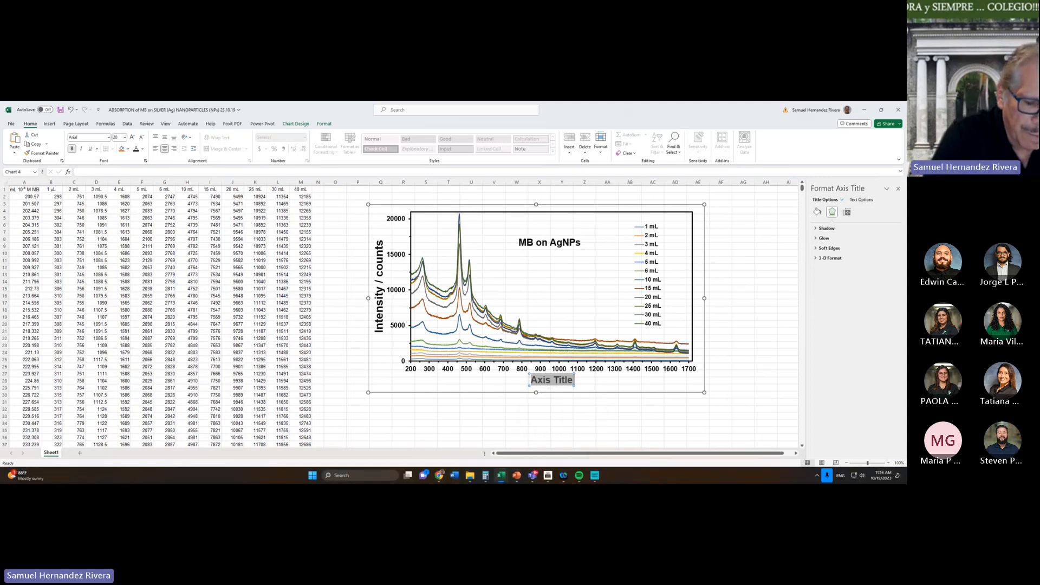
type("Rama")
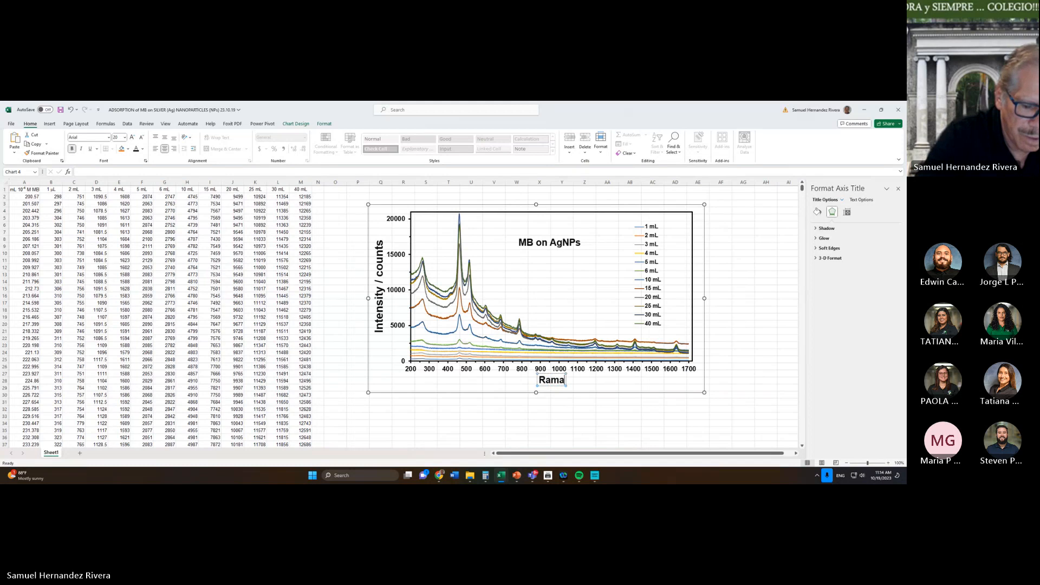
type("n S")
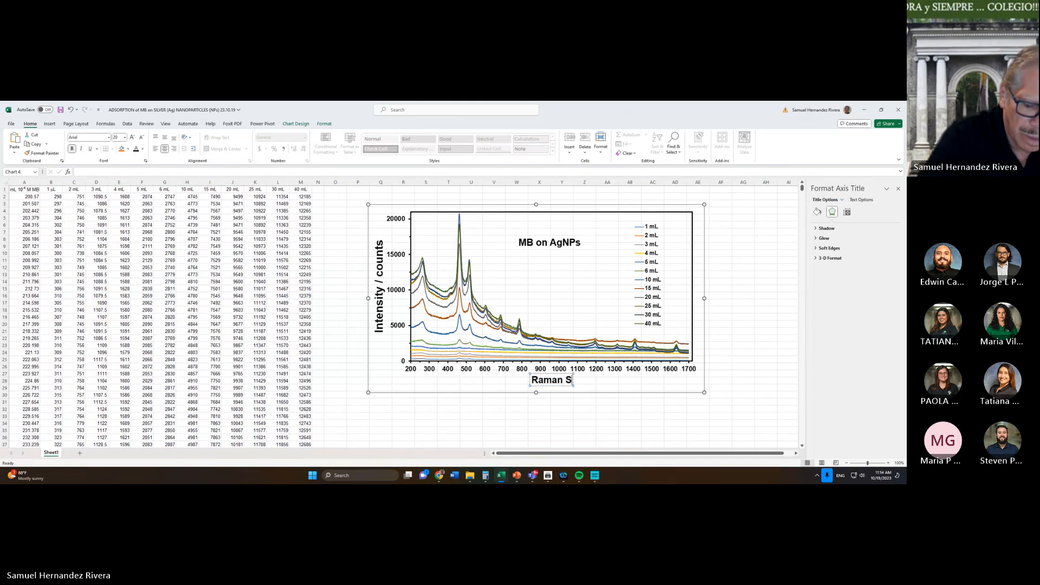
type("hi")
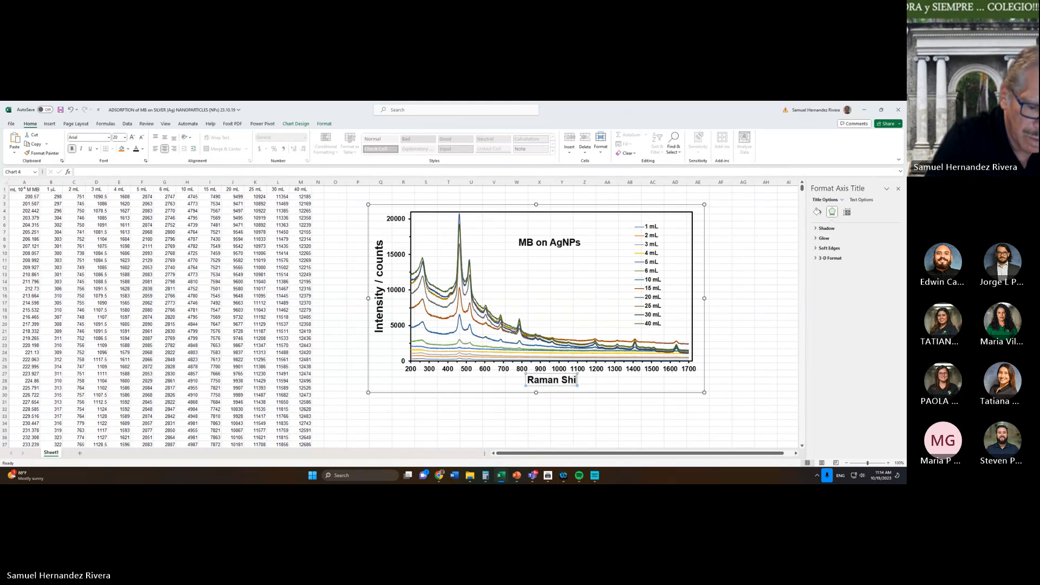
type("ft")
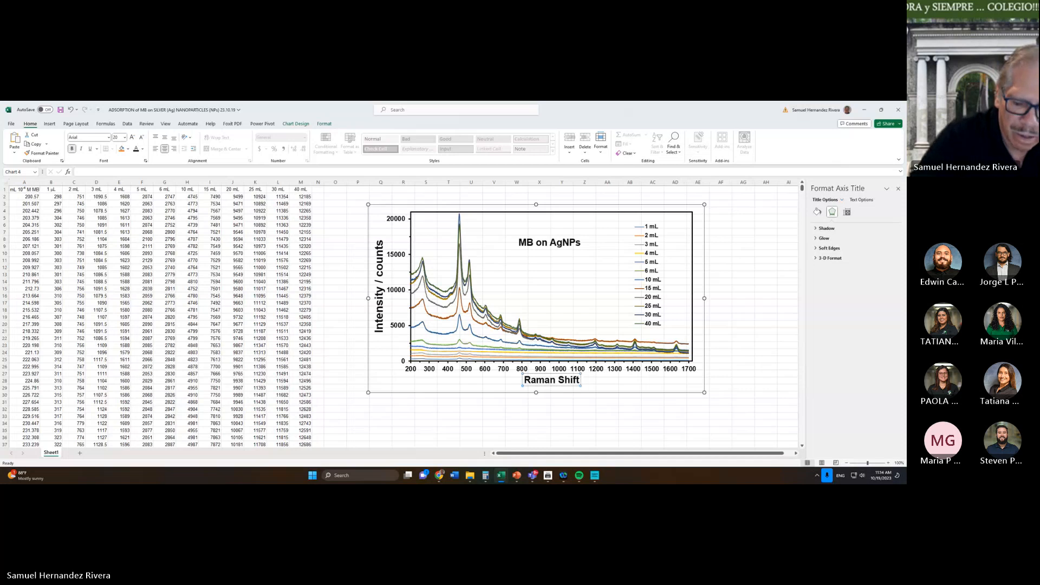
type(" /")
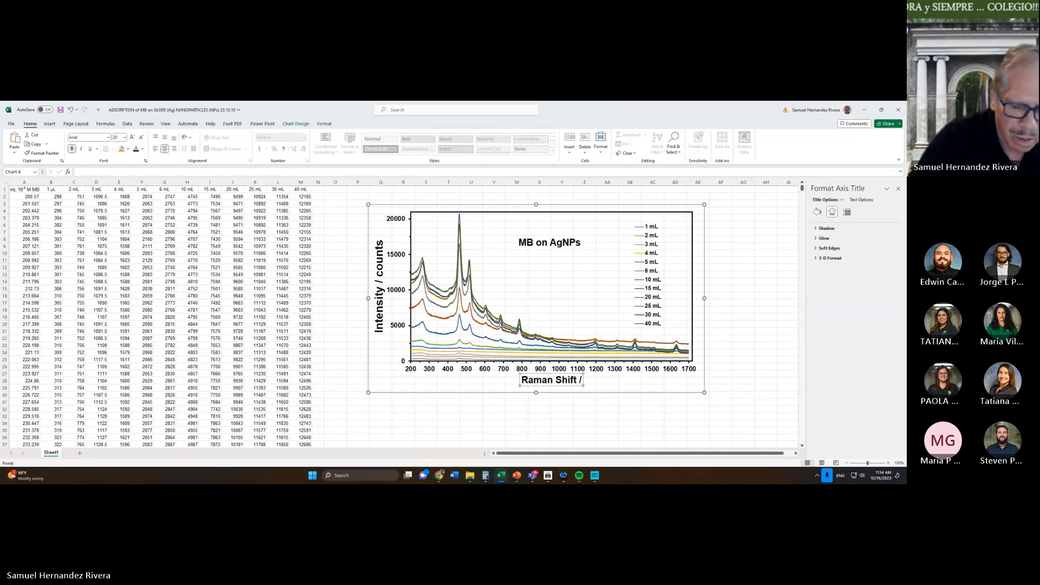
type(" cm")
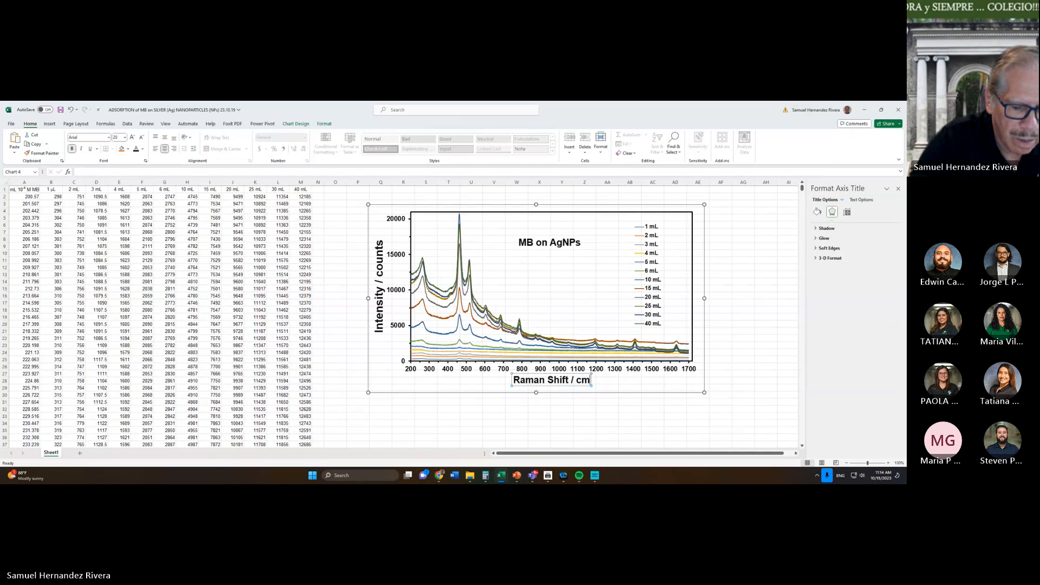
type("-1")
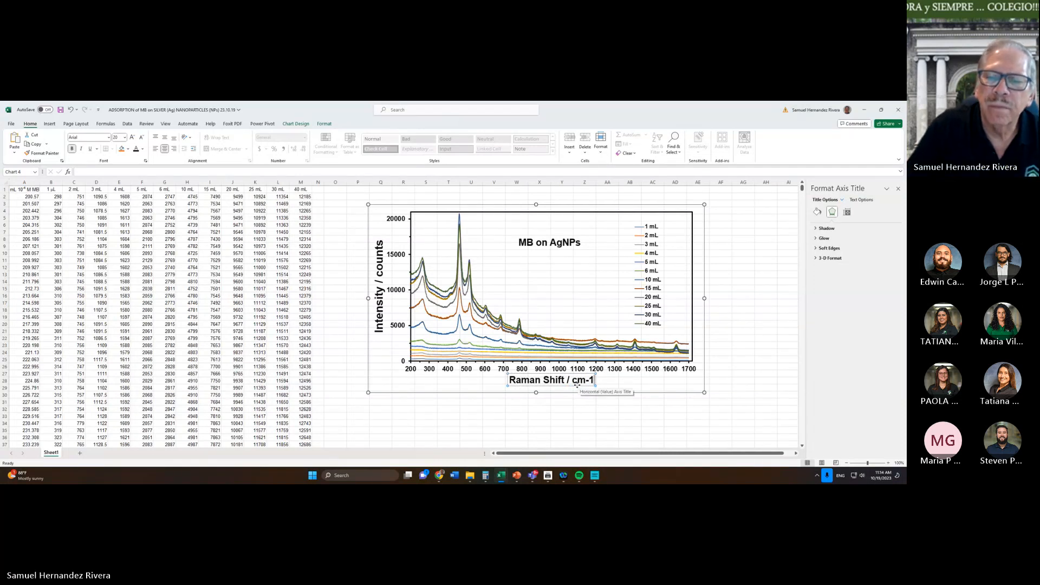
left_click_drag(577, 386, 572, 390)
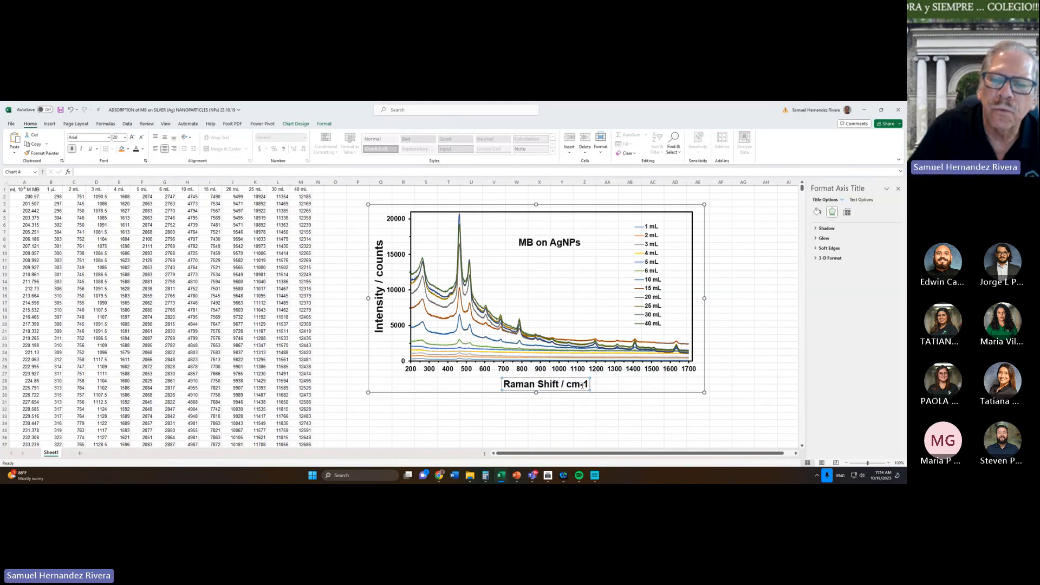
Format the "-1" in the horizontal axis title "Raman Shift / cm-1" as superscript
left_click(584, 384)
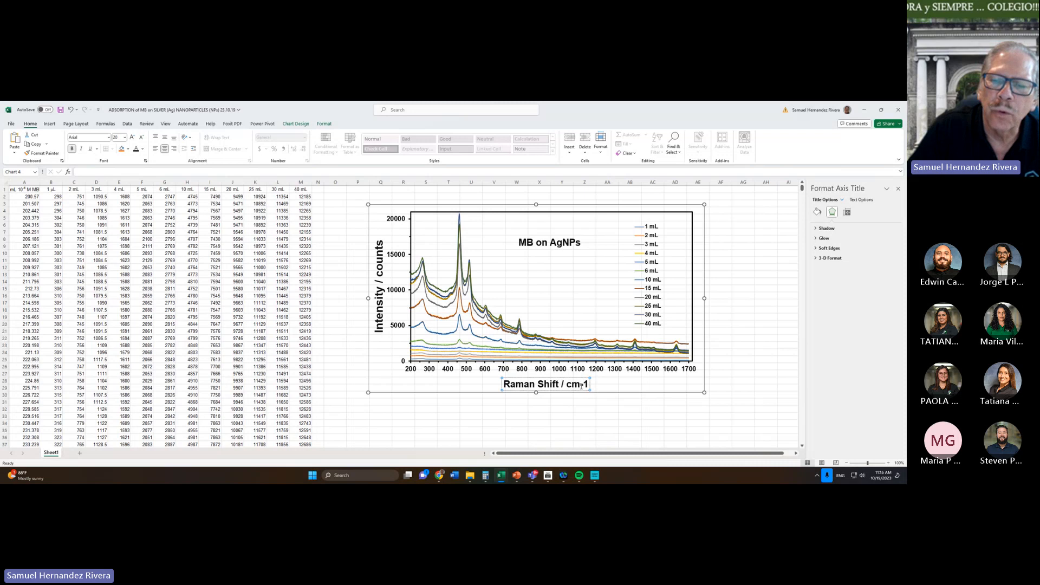
double_click(582, 384)
left_click_drag(589, 384, 581, 384)
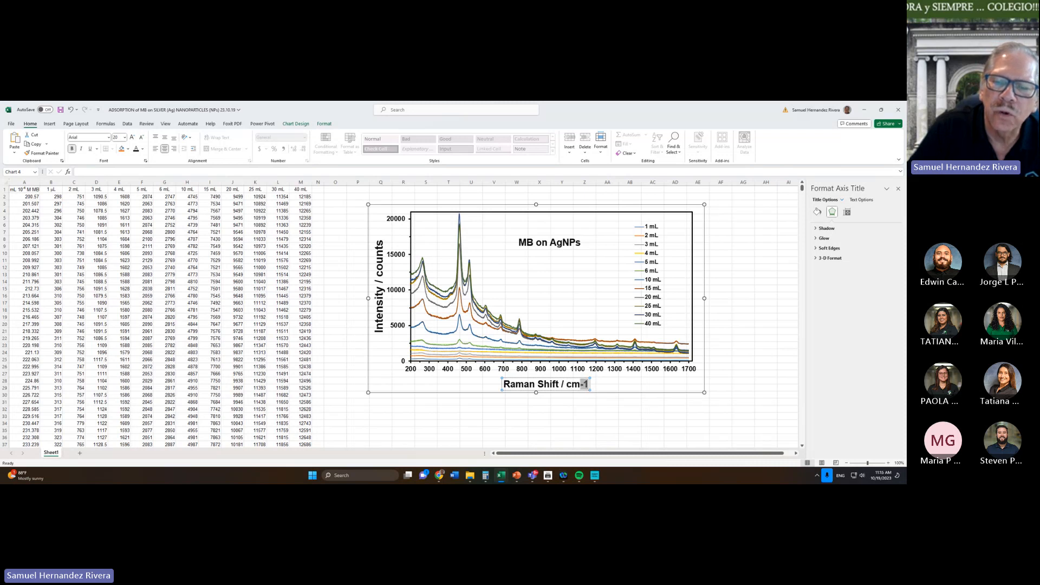
right_click(585, 385)
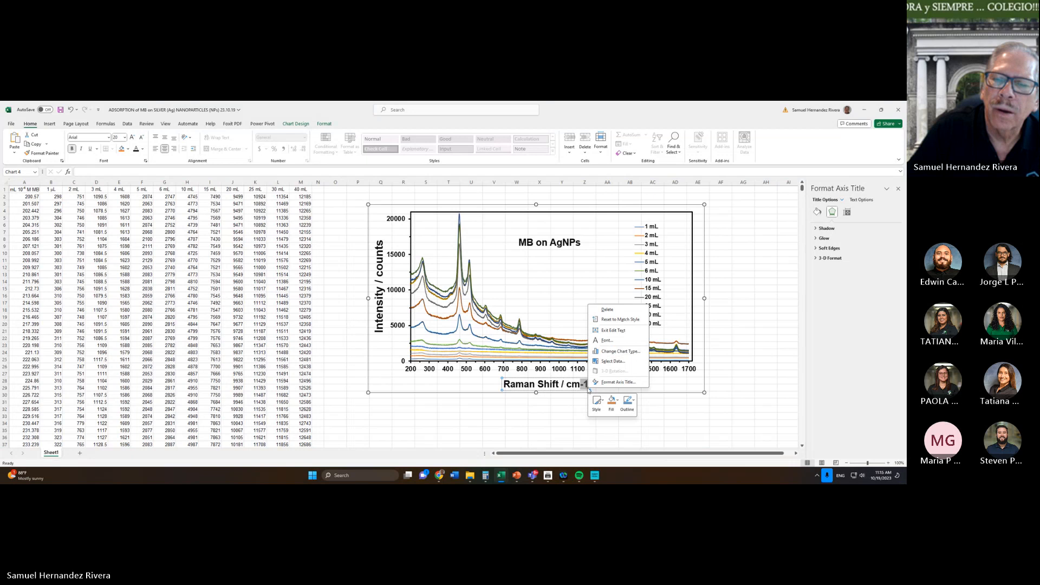
left_click(608, 341)
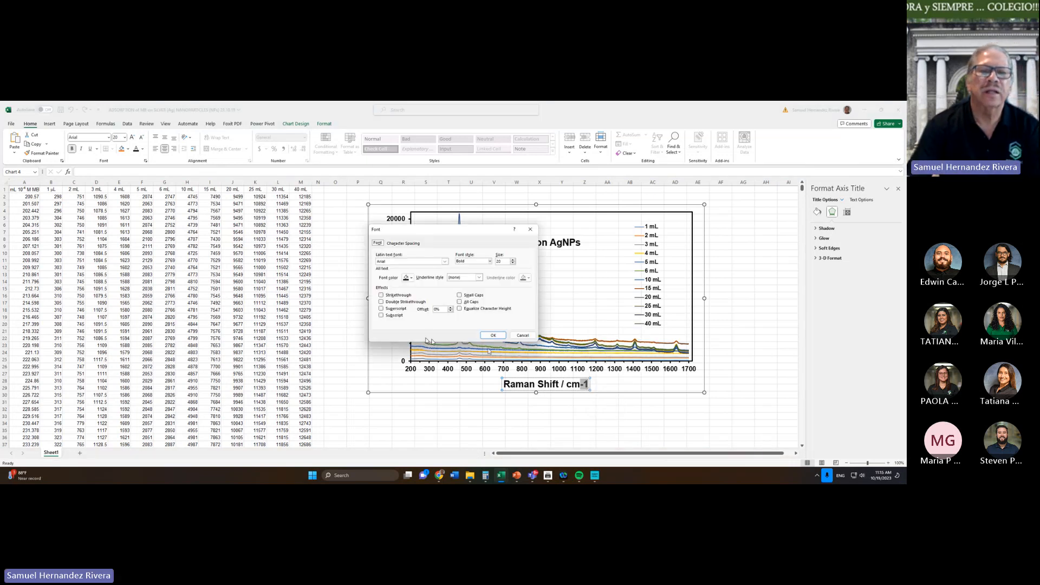
left_click(382, 310)
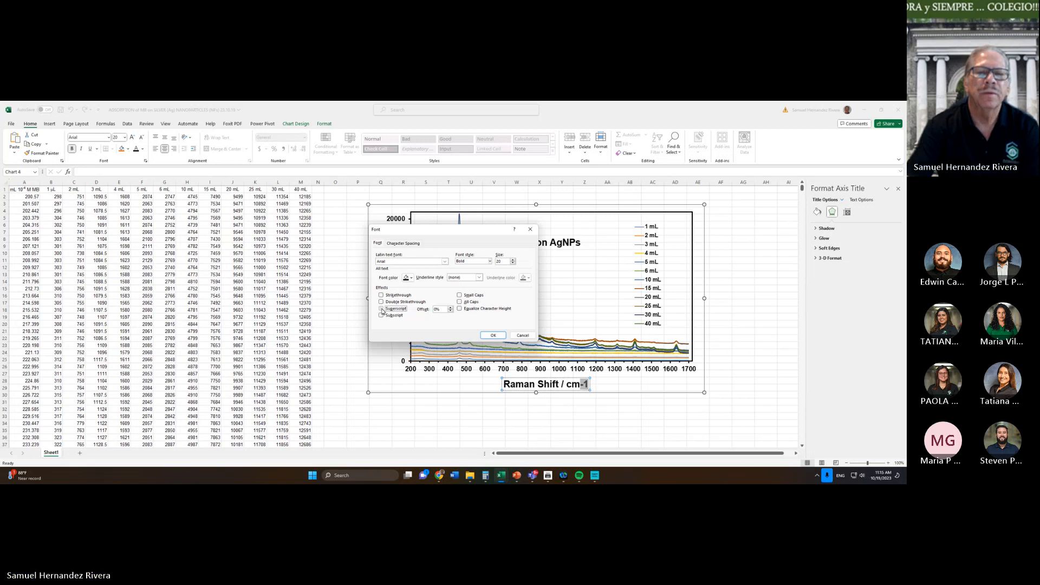
left_click(494, 336)
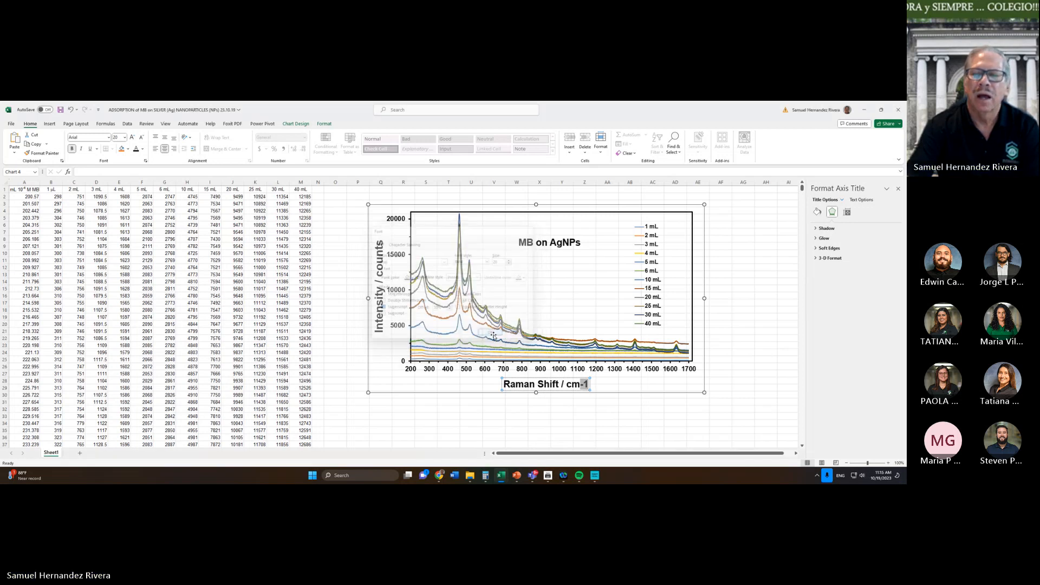
left_click(651, 394)
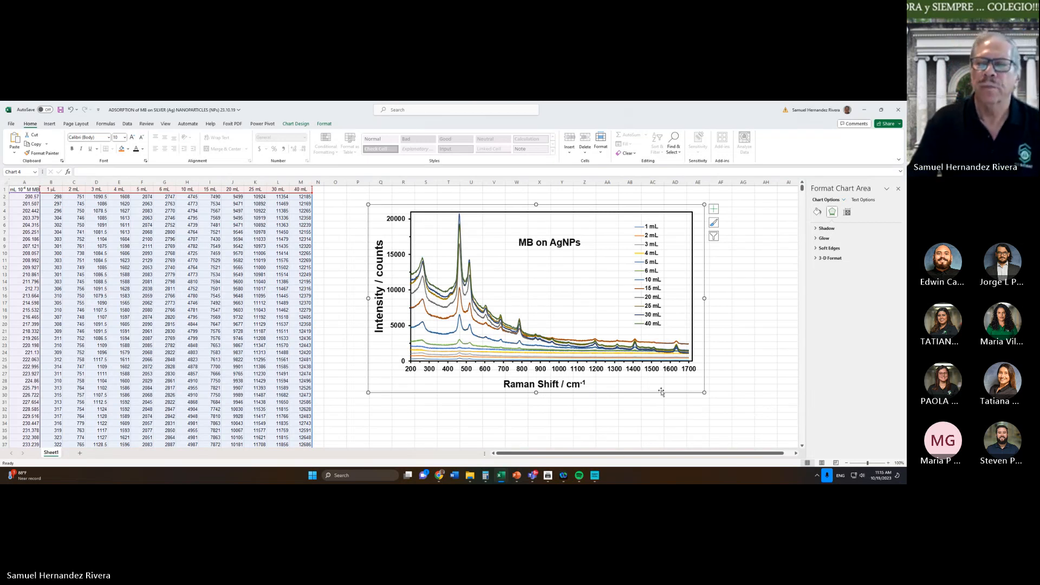
left_click(737, 332)
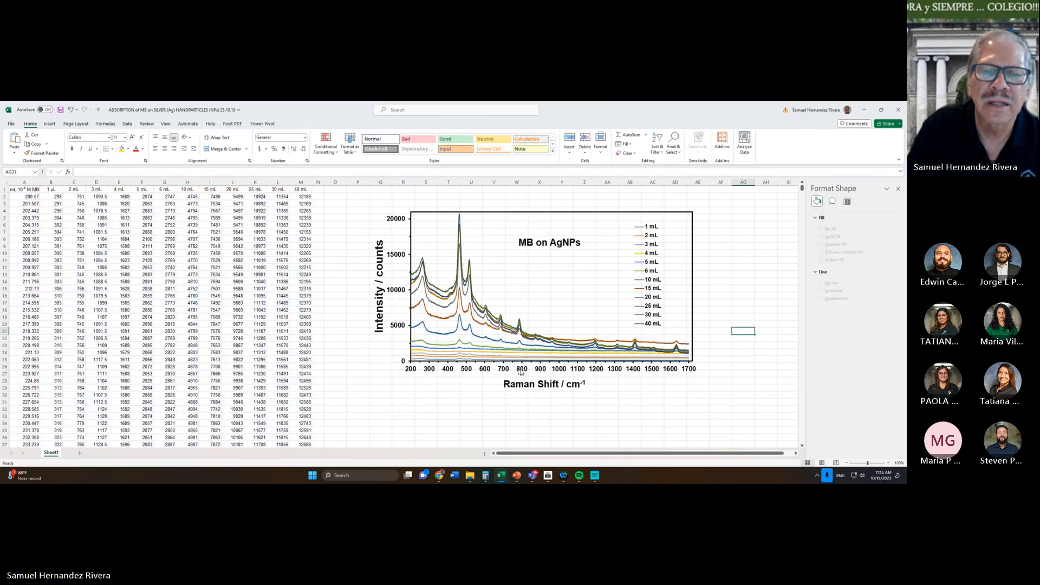
Move the spectra chart over the data columns and copy it
left_click(489, 205)
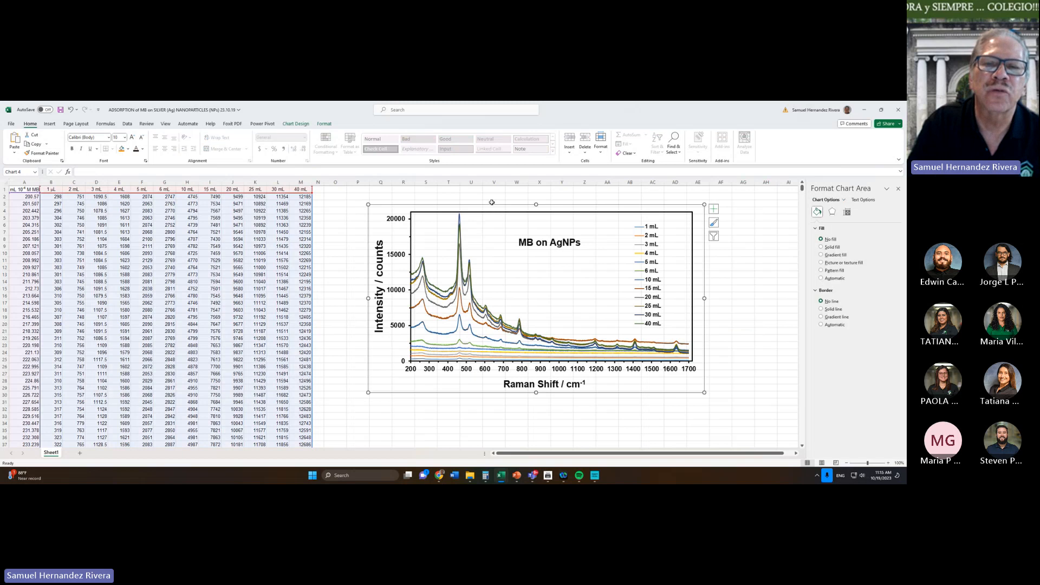
left_click_drag(489, 205, 160, 213)
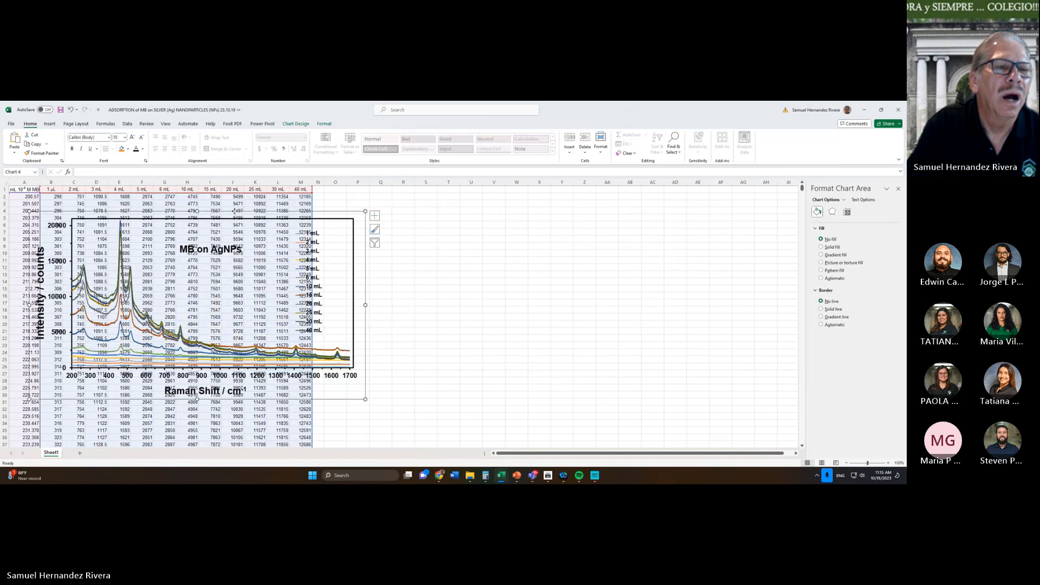
right_click(236, 215)
left_click(259, 239)
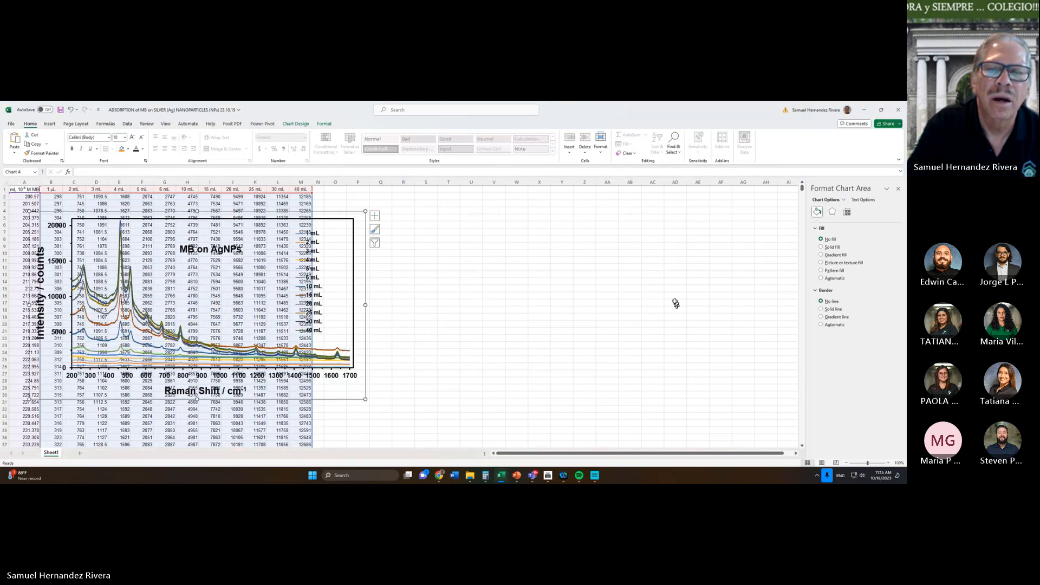
Paste a duplicate of the chart onto the empty cells beside the original and shift it up so it is fully in view
left_click(493, 252)
right_click(495, 253)
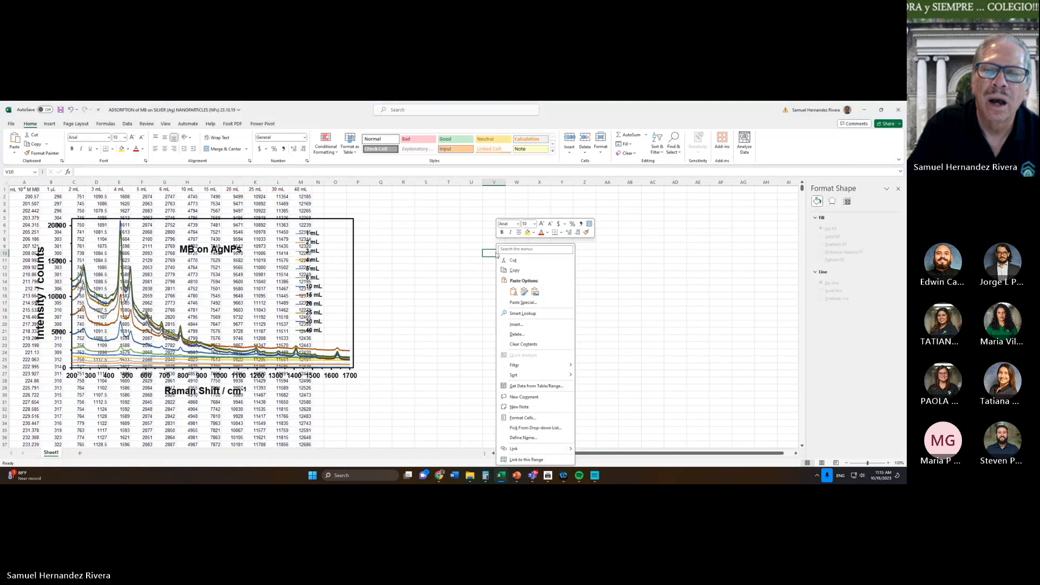
left_click(513, 292)
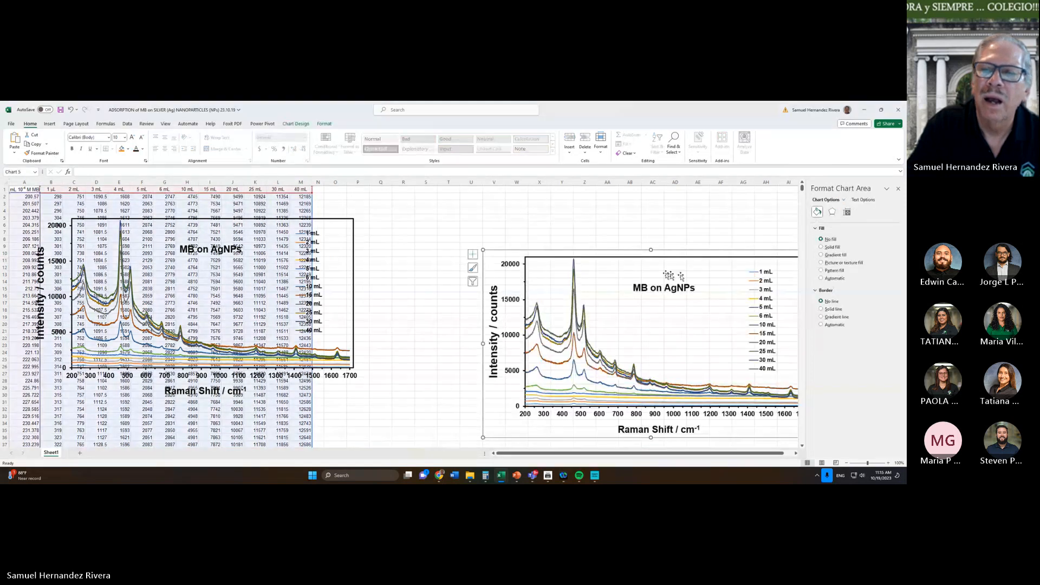
mouse_move(631, 262)
left_mouse_down()
mouse_move(599, 245)
mouse_move(569, 199)
left_mouse_up()
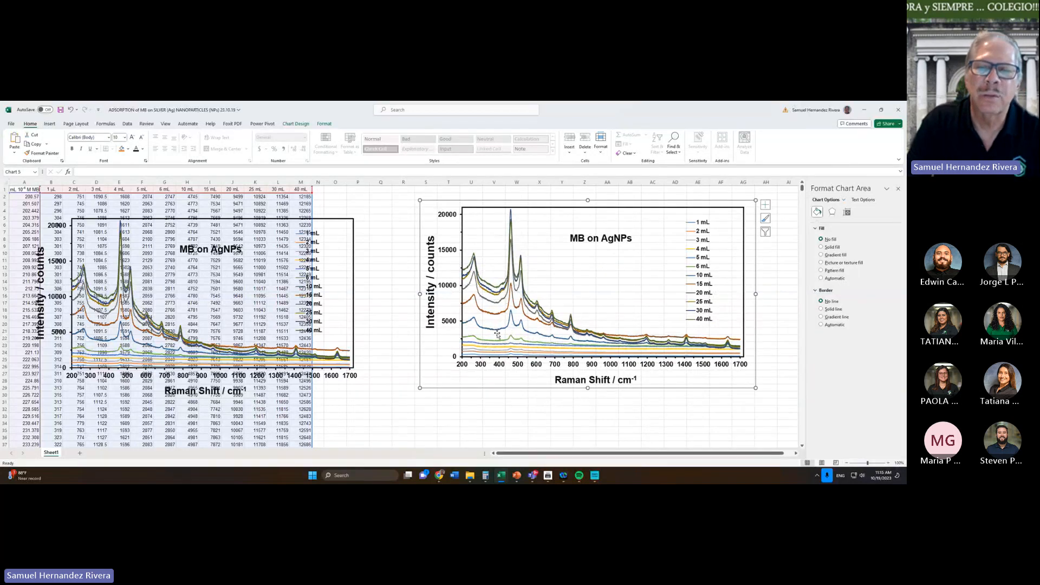
Set the duplicate chart's horizontal axis bounds to a minimum of 400 and a maximum of 590
left_click(500, 369)
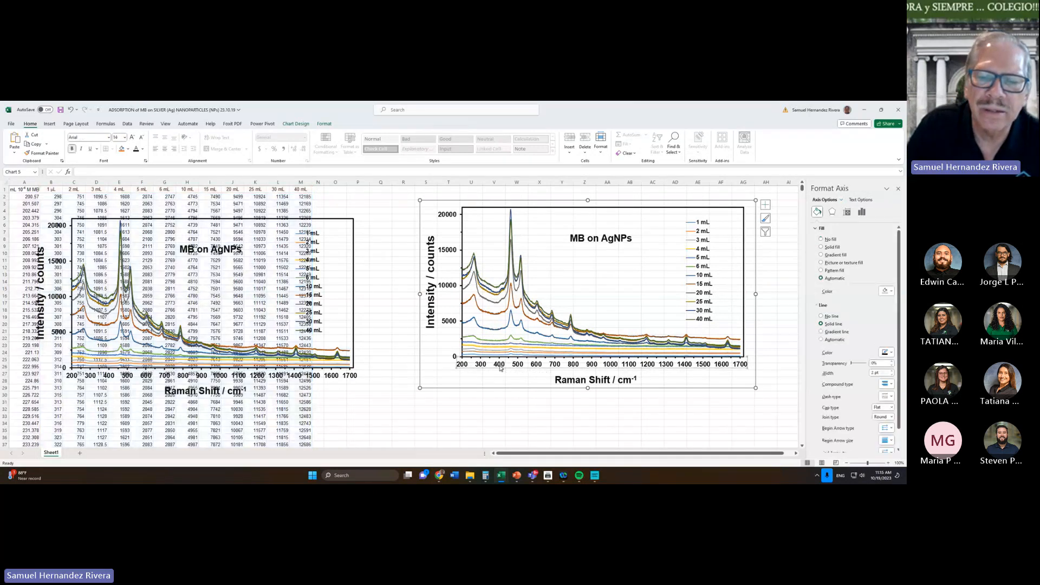
right_click(500, 368)
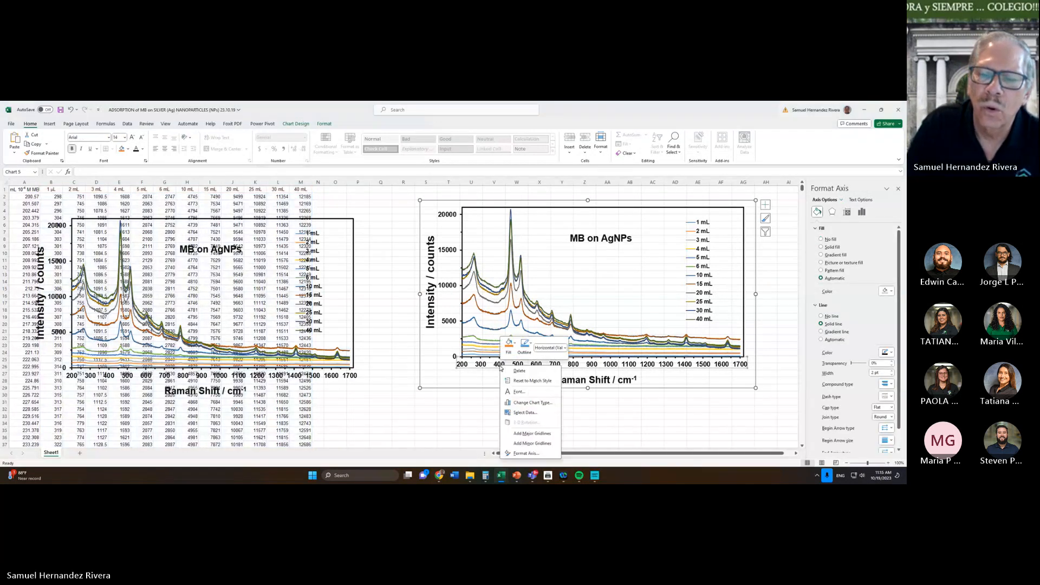
left_click(525, 453)
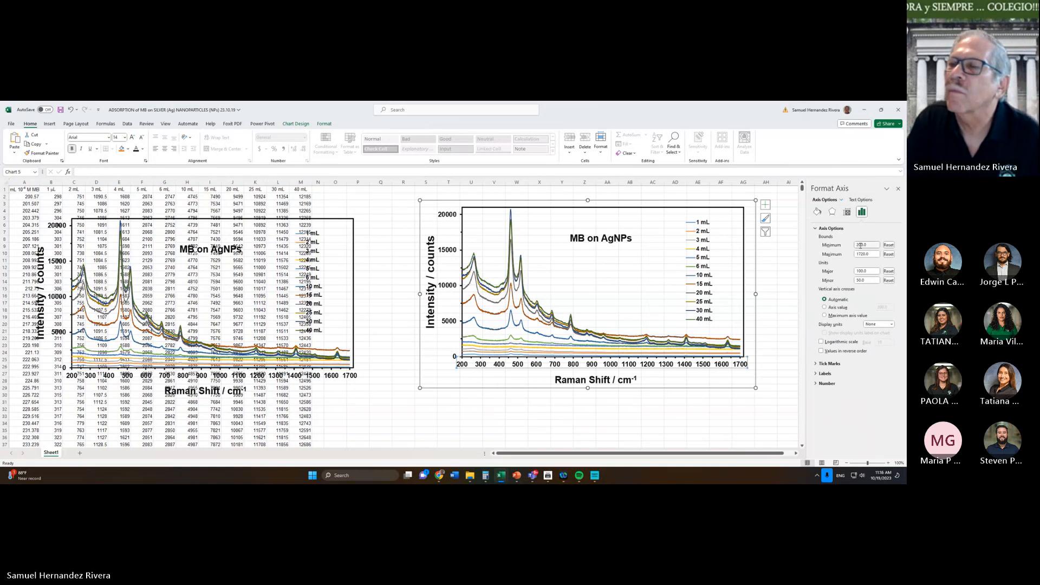
left_click(861, 245)
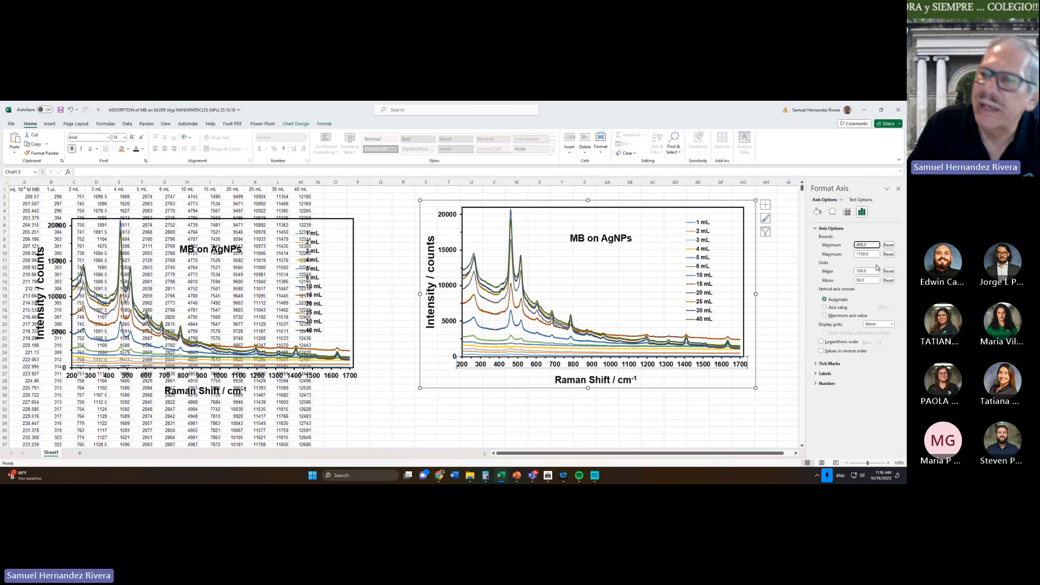
left_click(866, 254)
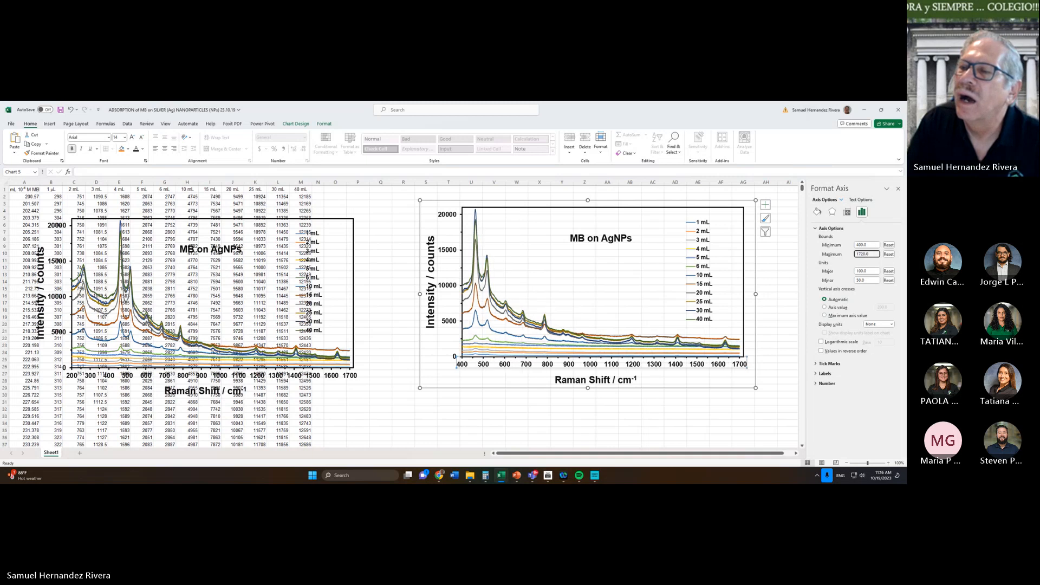
double_click(866, 255)
type("1")
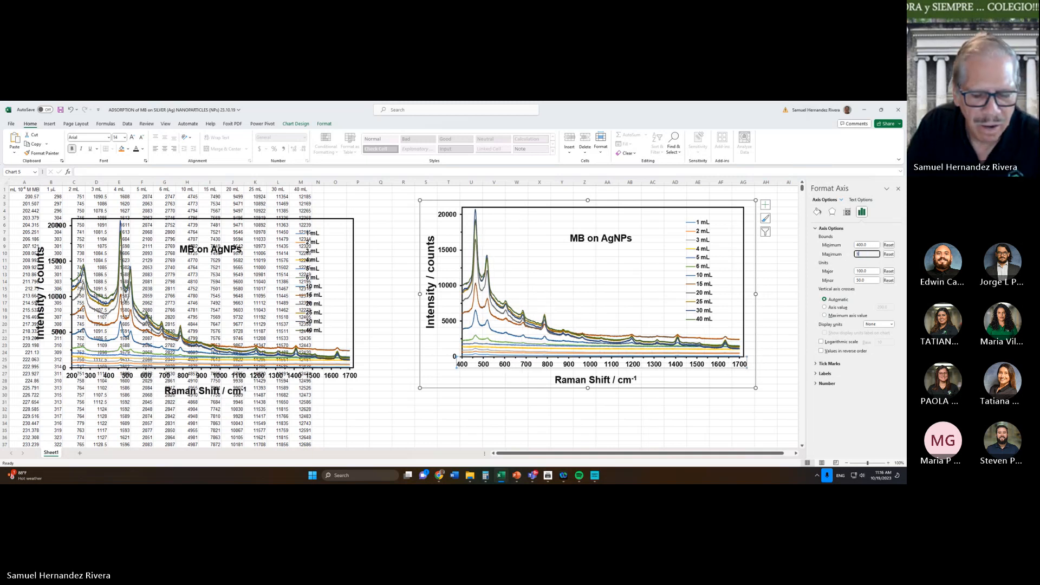
type("90")
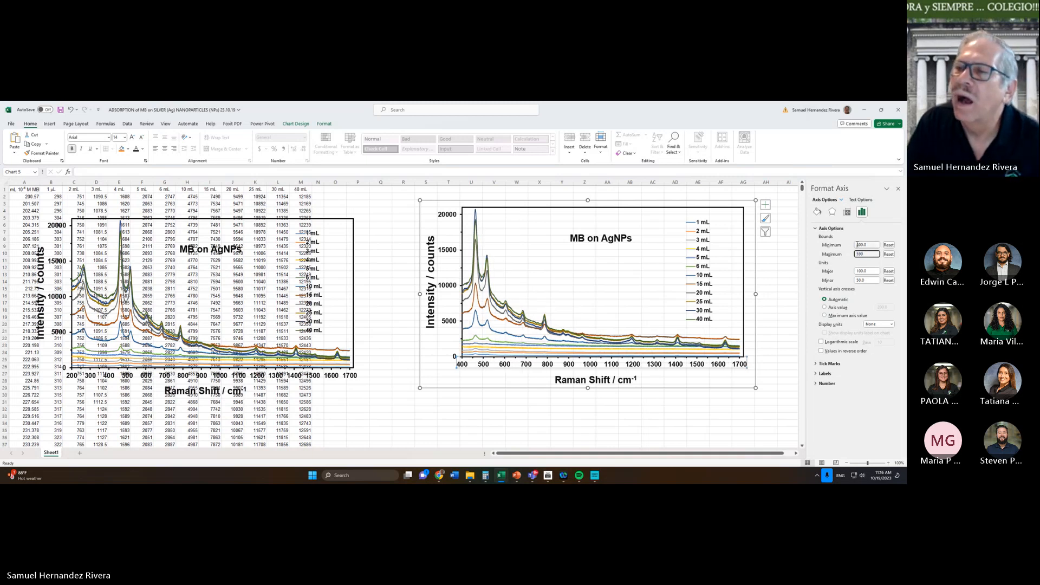
left_click(863, 245)
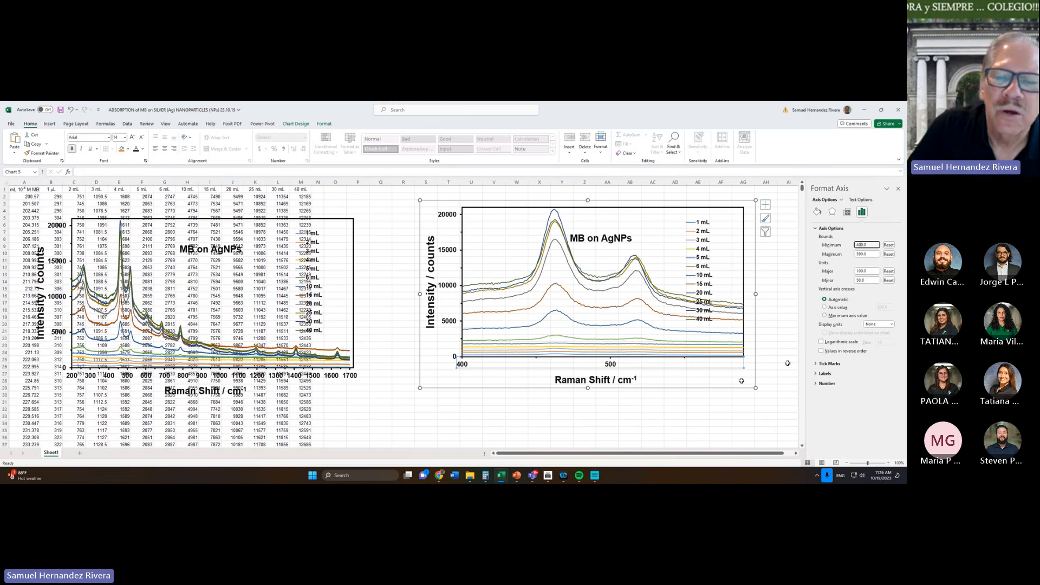
Set the duplicate chart's horizontal axis units to 50 major and 25 minor
right_click(615, 366)
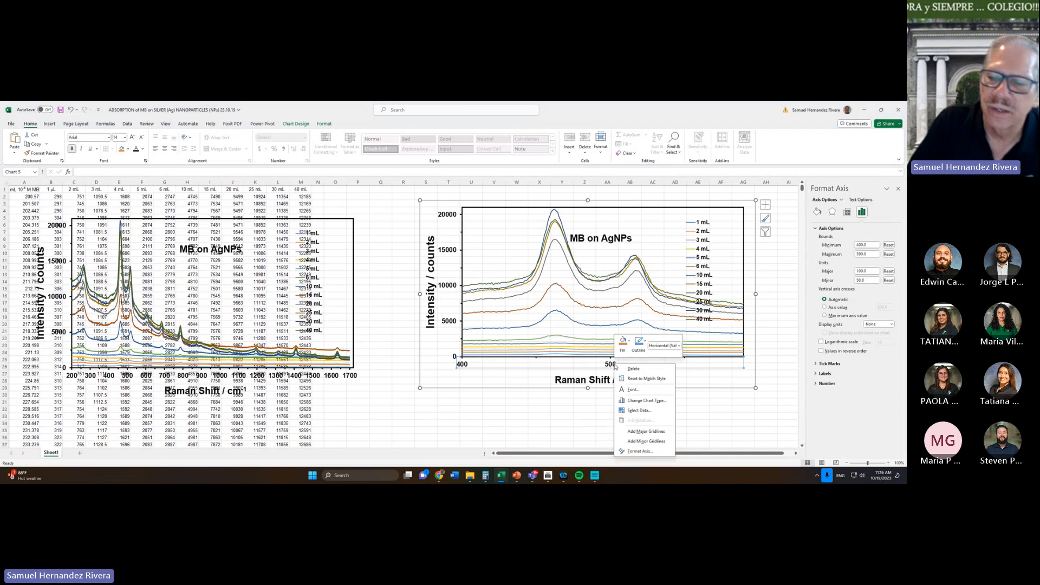
left_click(641, 451)
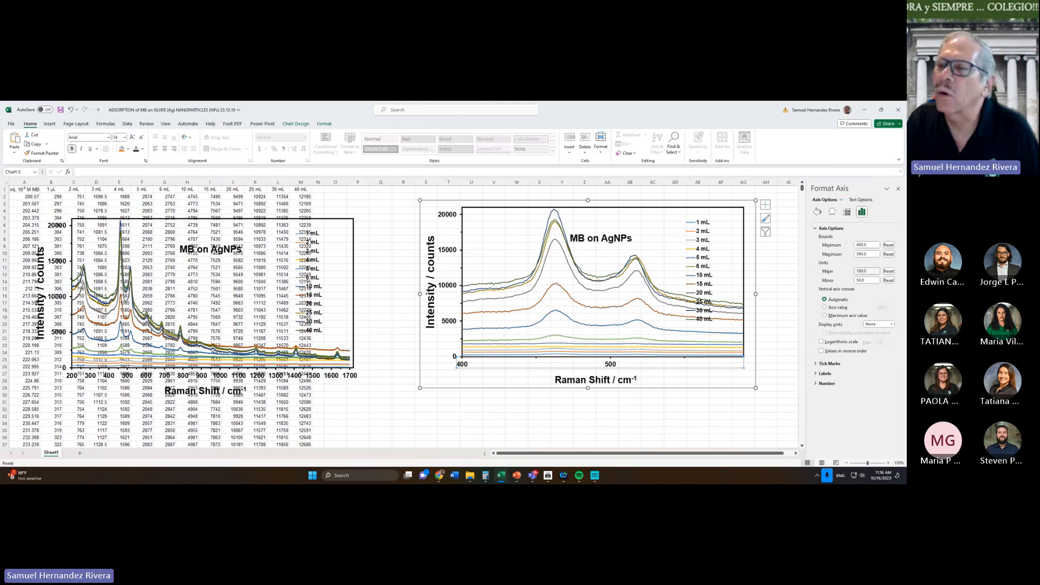
double_click(867, 271)
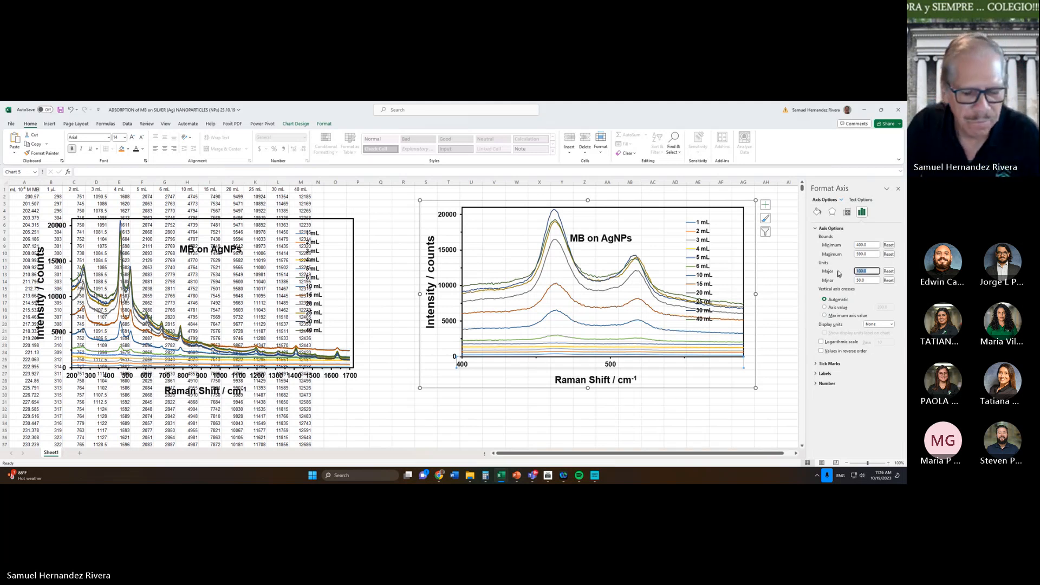
type("50")
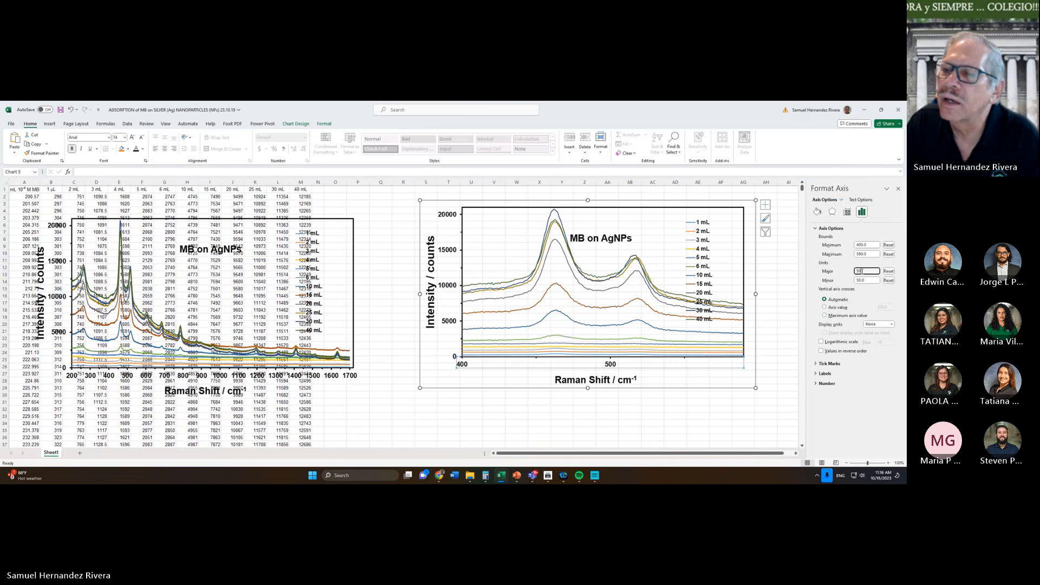
key("Tab")
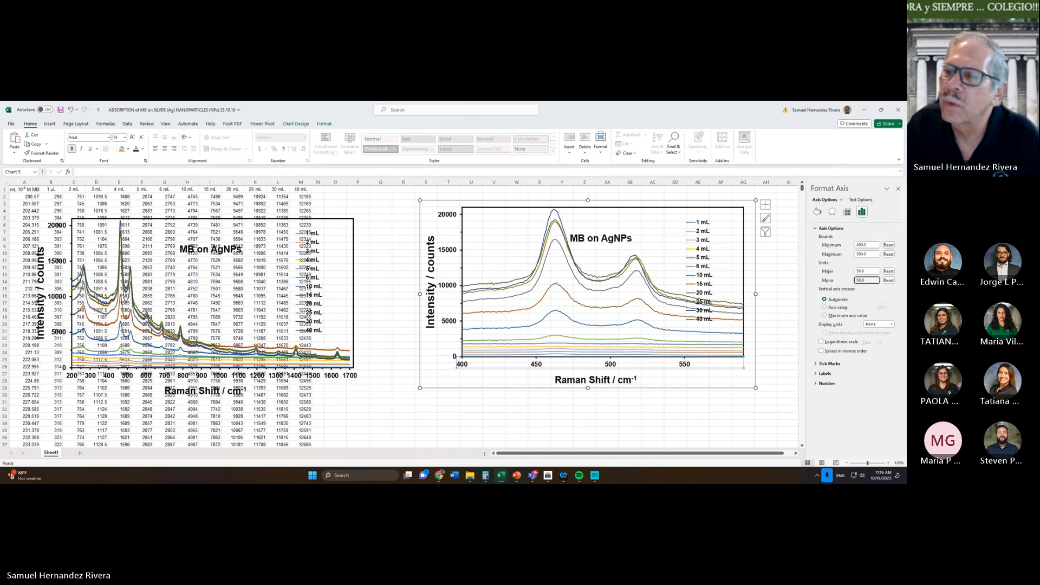
type("2")
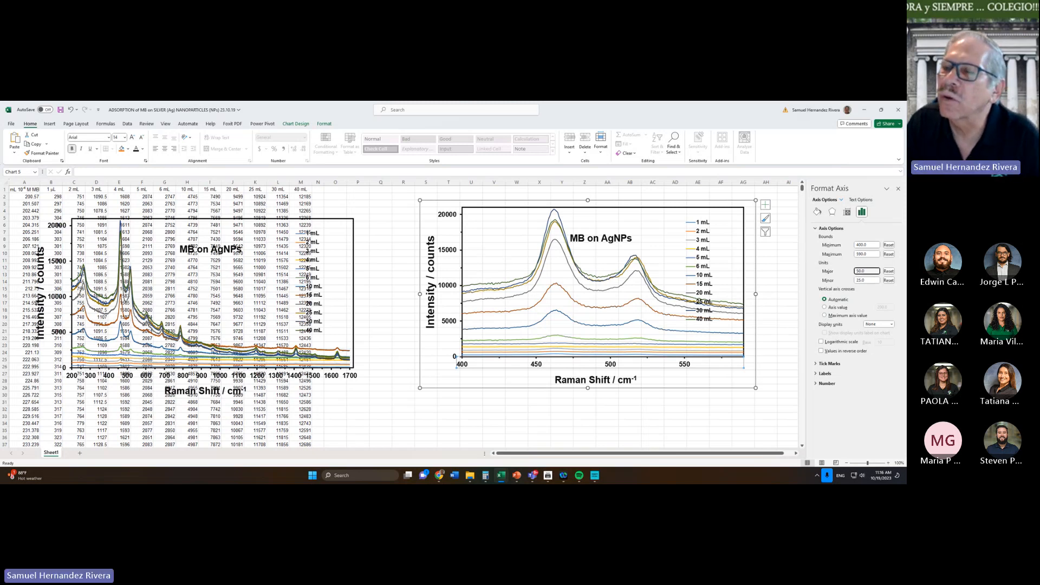
Set the duplicate chart's horizontal axis units to 30 major and 15 minor
left_click_drag(860, 271, 856, 274)
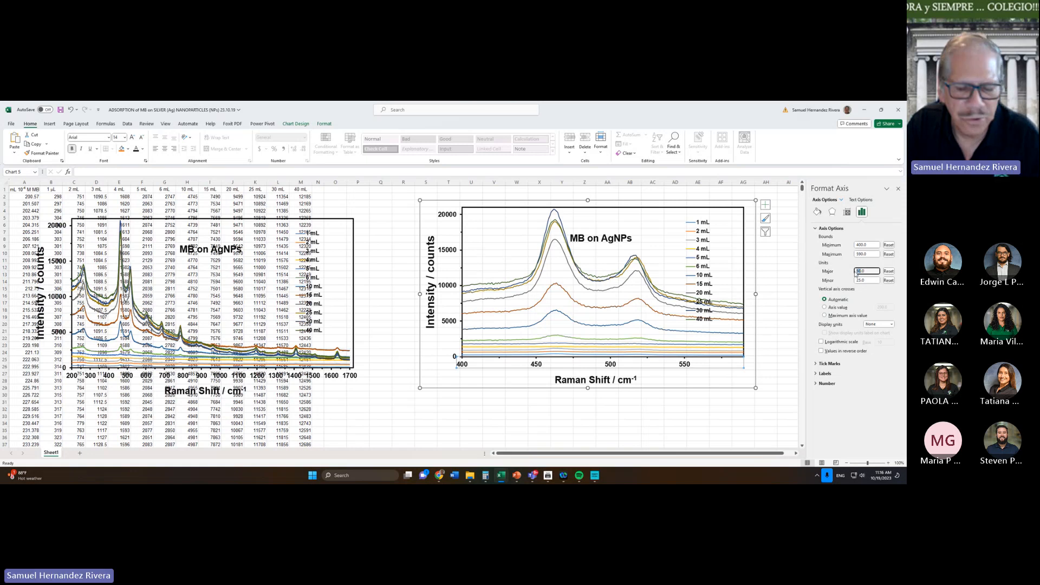
type("3")
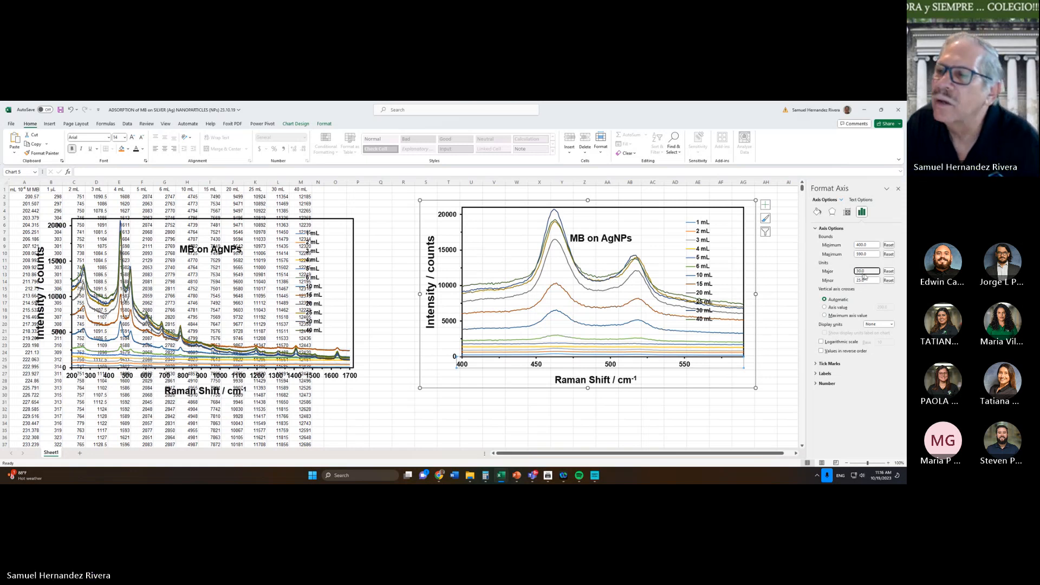
key("Tab")
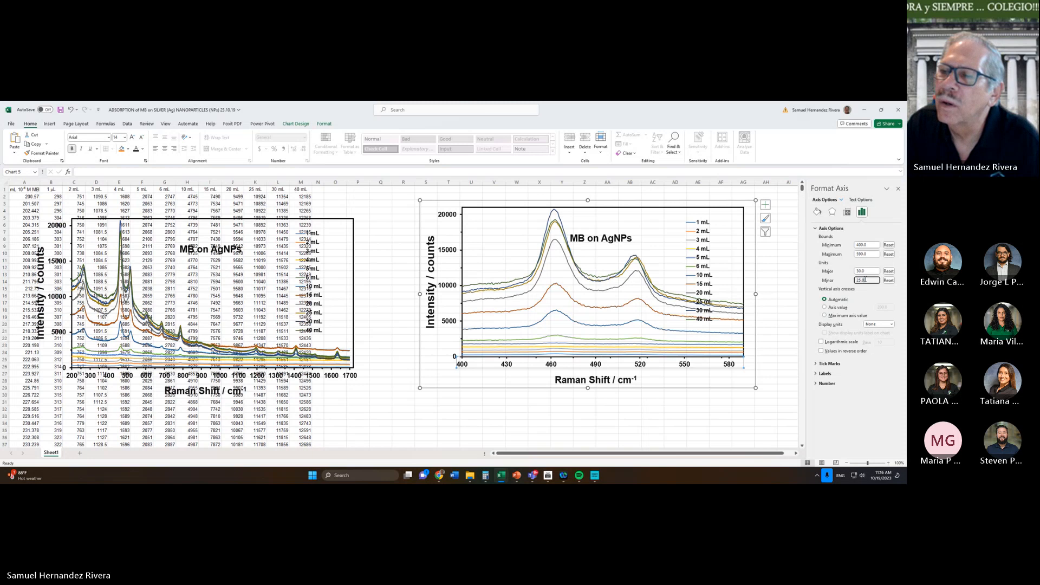
type("15")
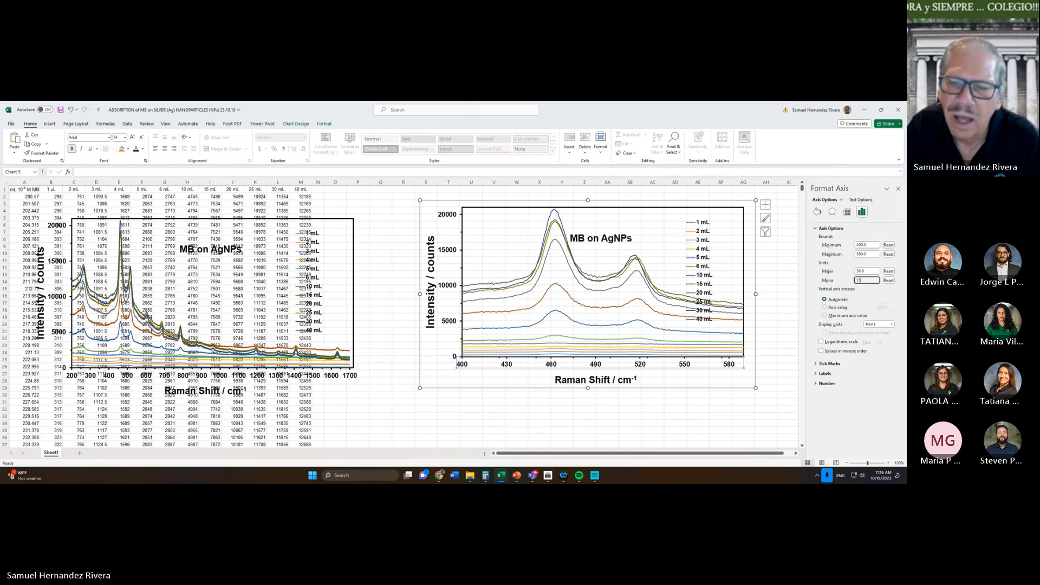
left_click(867, 271)
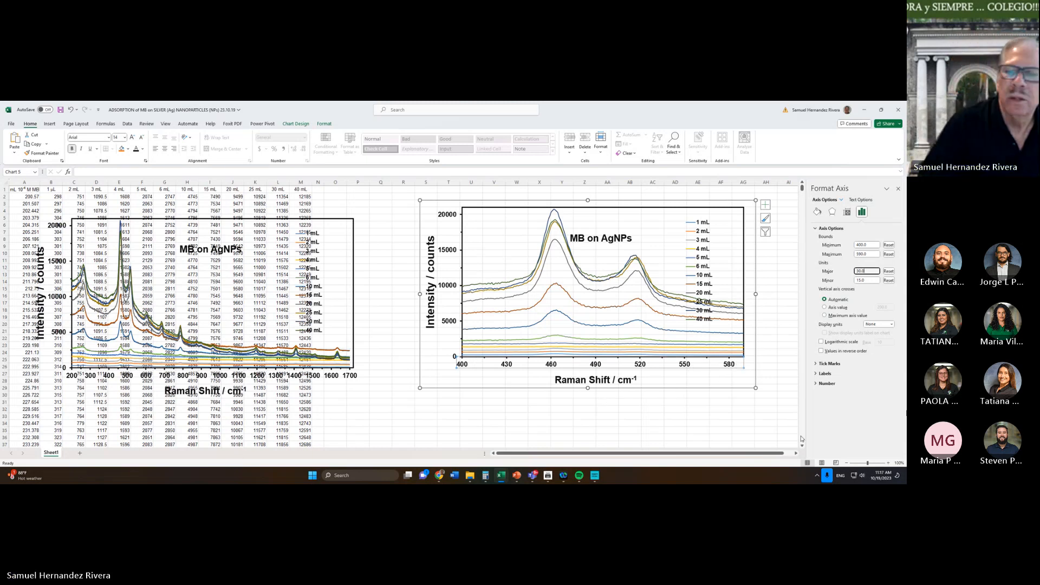
Close the axis formatting settings and select the 400 to 590 cm-1 data block, A220:M437, to identify its first and last rows
left_click(899, 189)
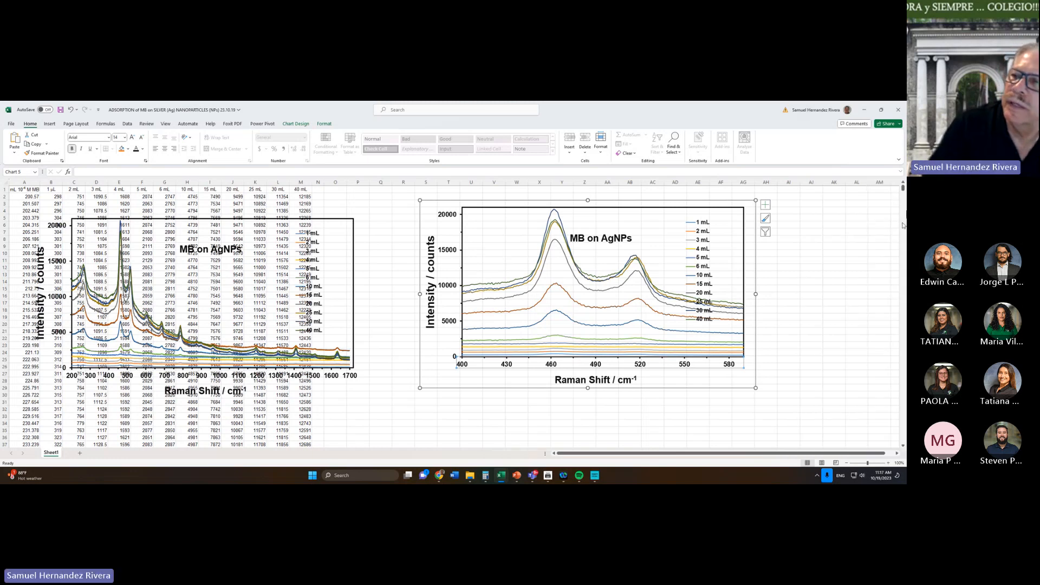
left_click_drag(904, 190, 904, 215)
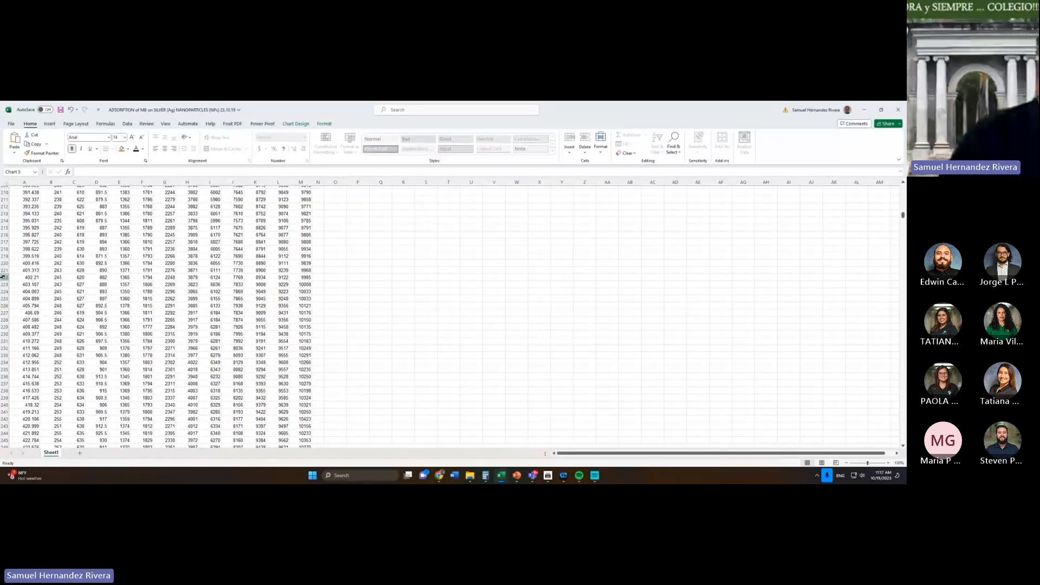
left_click_drag(15, 264, 297, 344)
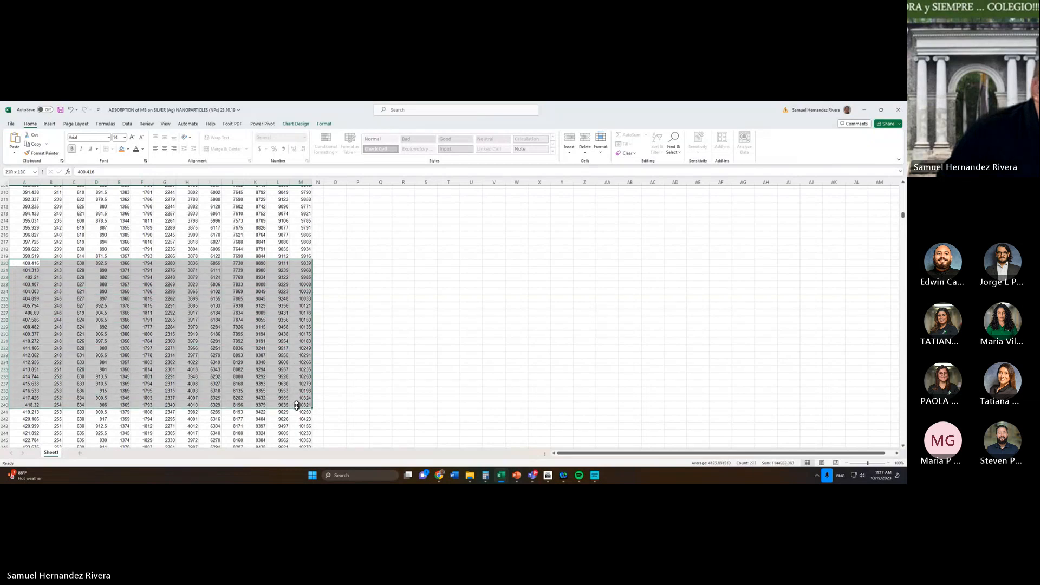
left_click_drag(296, 435, 296, 461)
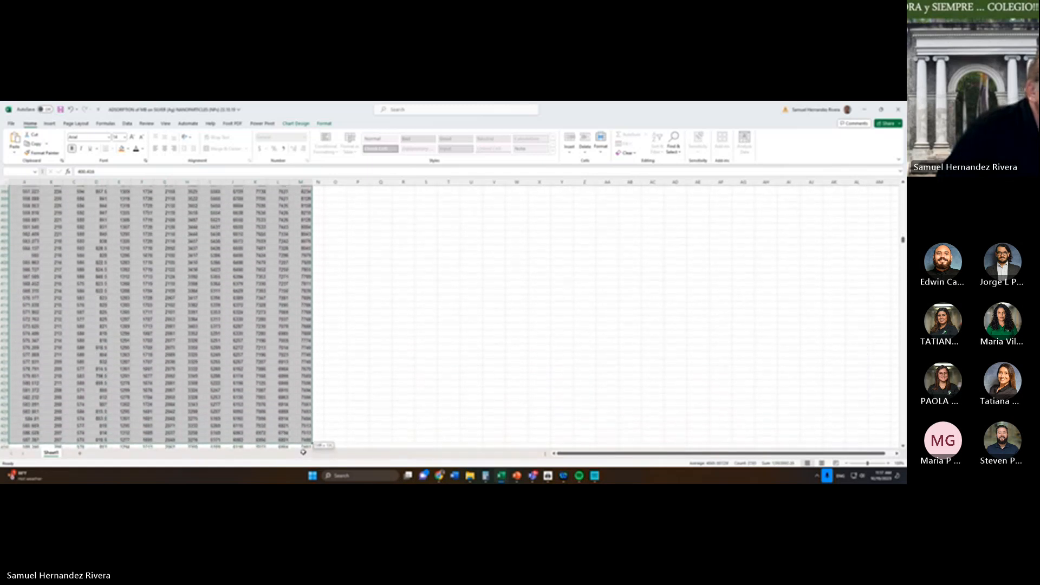
left_click_drag(304, 452, 307, 401)
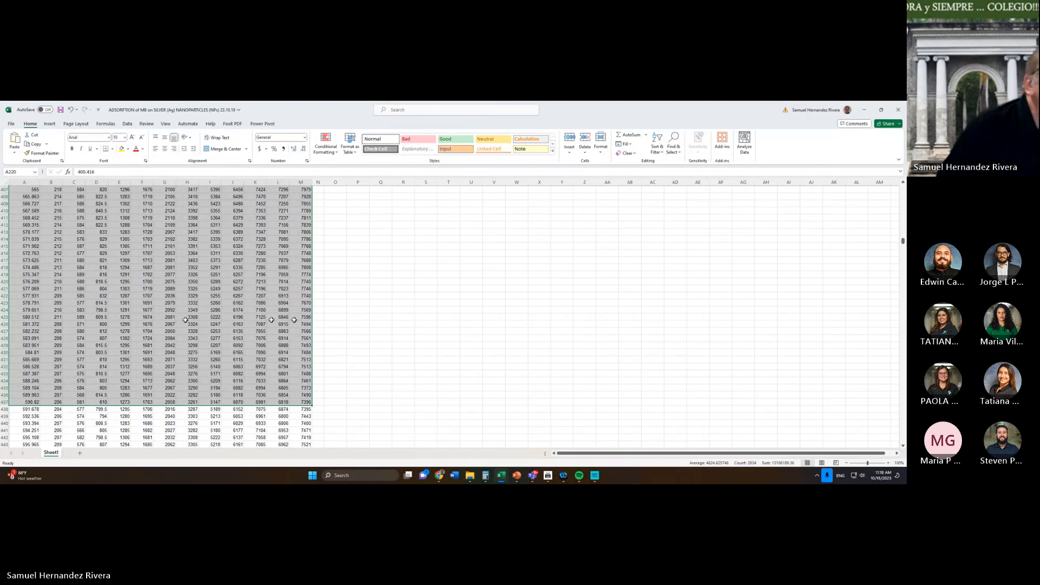
left_click(508, 347)
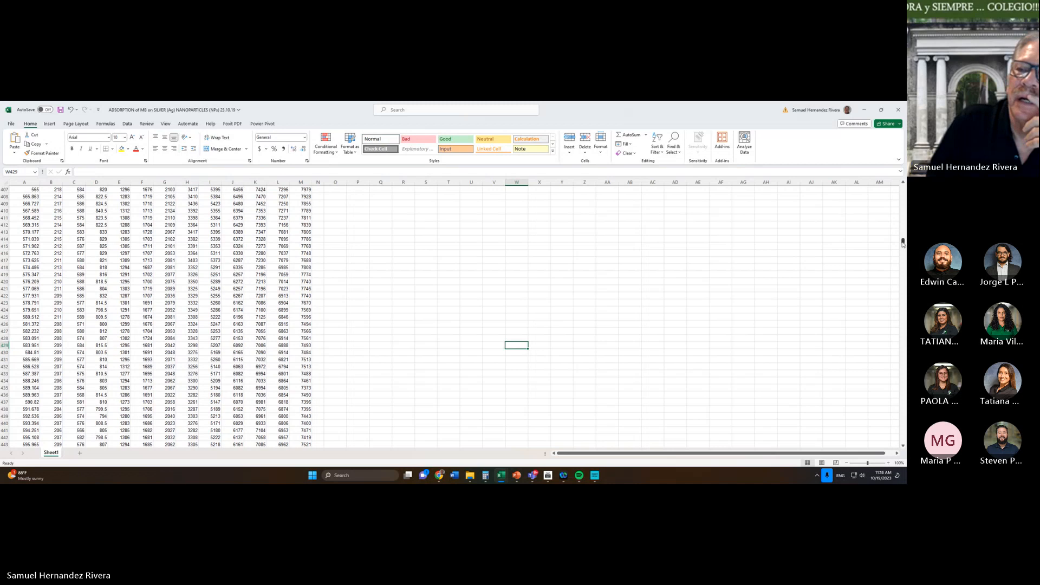
left_click_drag(903, 242, 899, 184)
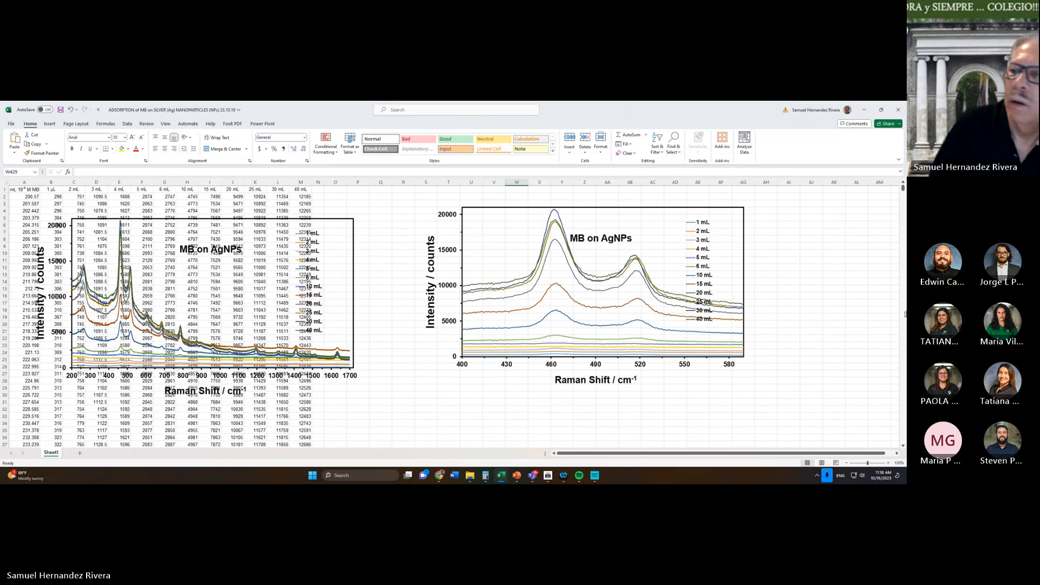
Select the intensity data from B220 to N437, leaving out the Raman shift column, and return to the charts
left_click(903, 188)
left_click_drag(904, 188, 904, 212)
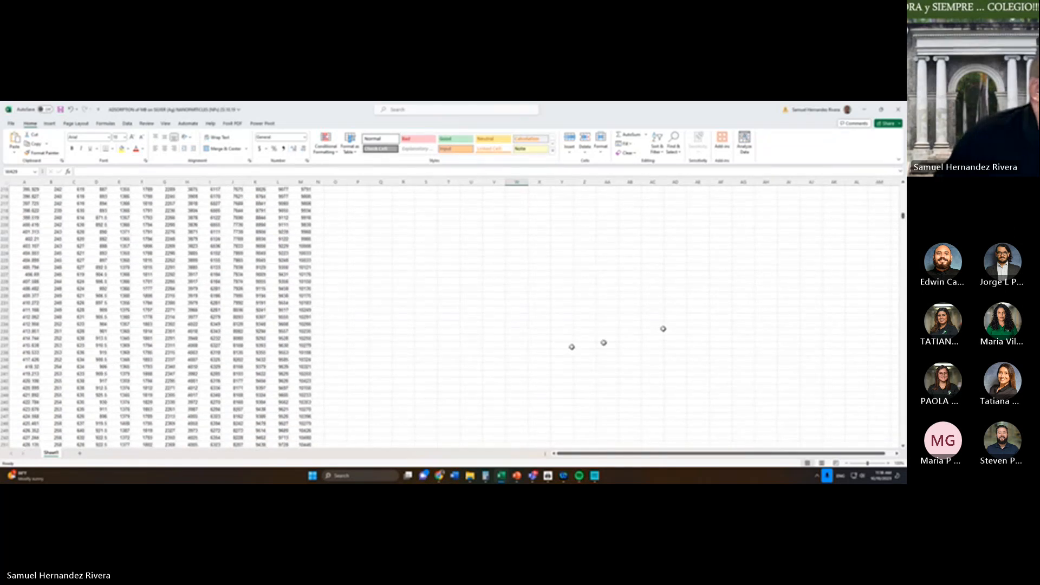
left_click_drag(52, 225, 169, 230)
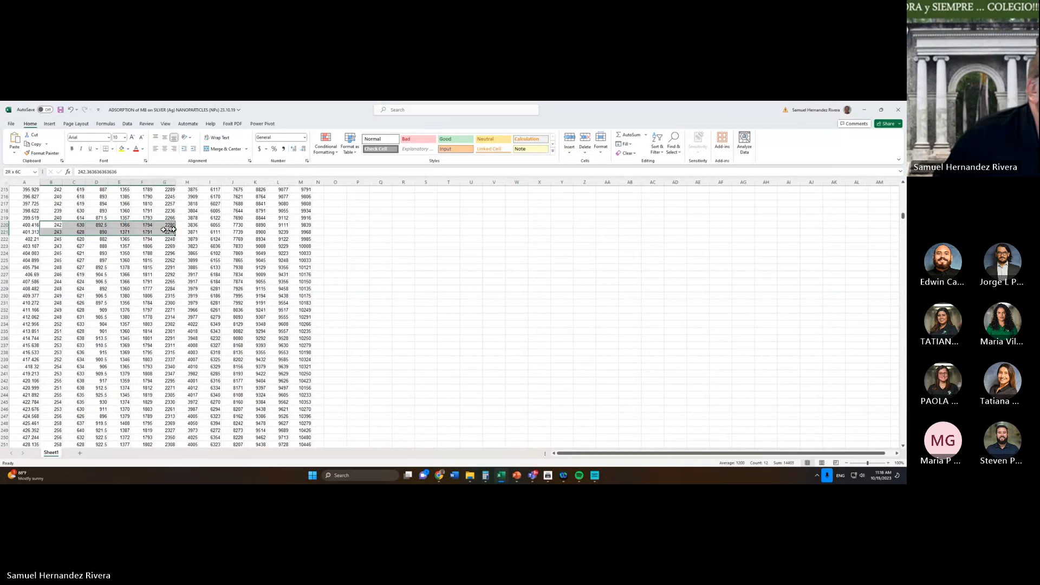
left_click_drag(275, 232, 302, 452)
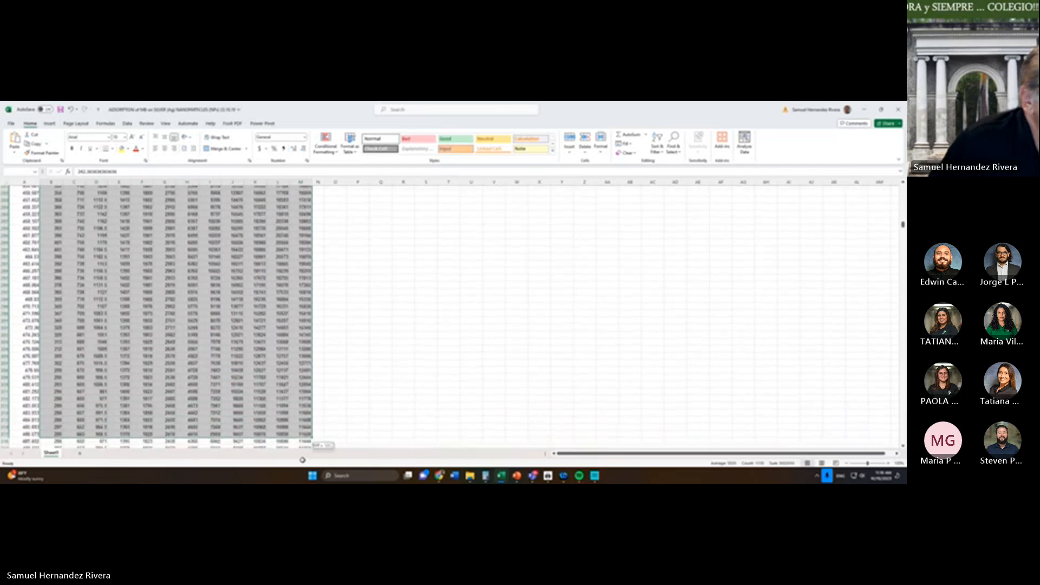
left_click_drag(302, 460, 302, 460)
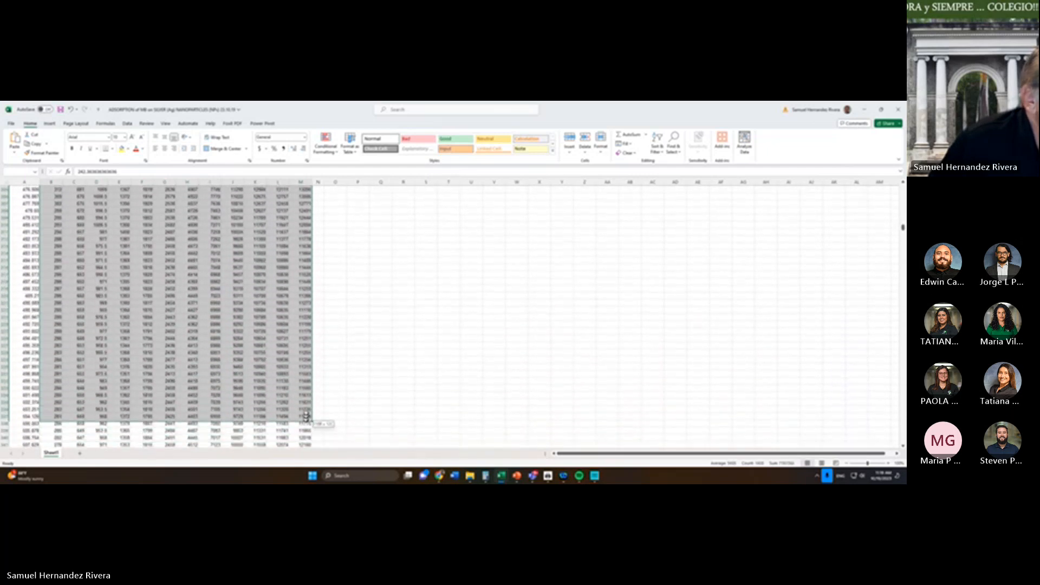
left_click_drag(306, 417, 307, 410)
left_click_drag(302, 473, 304, 461)
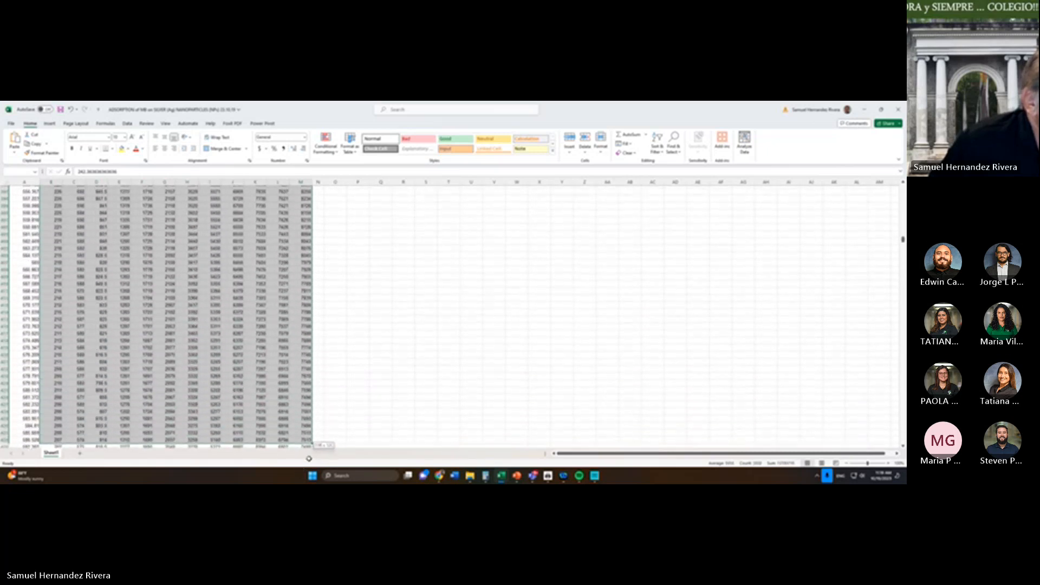
left_click_drag(309, 459, 320, 423)
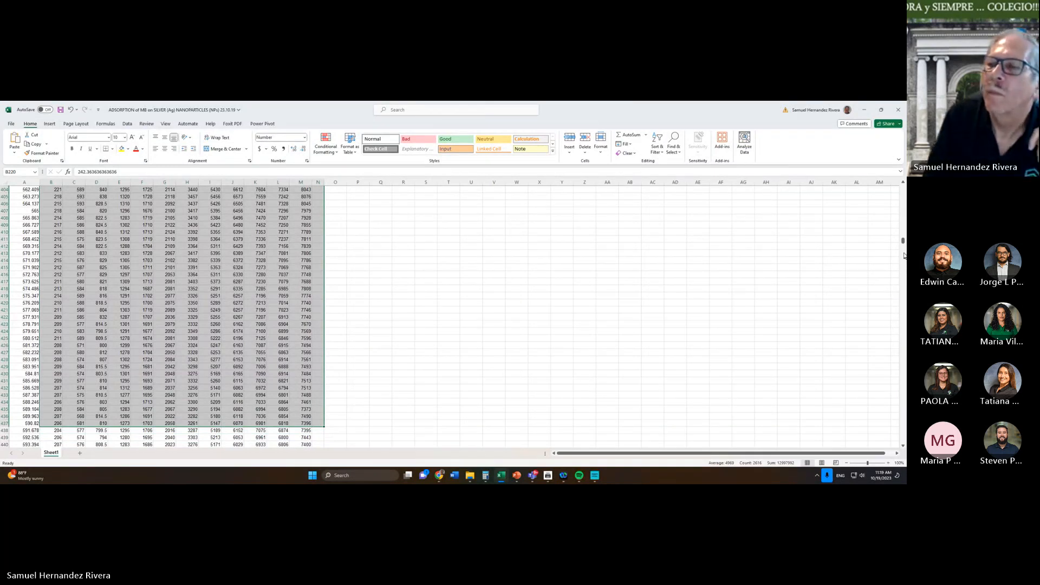
left_click_drag(903, 240, 903, 188)
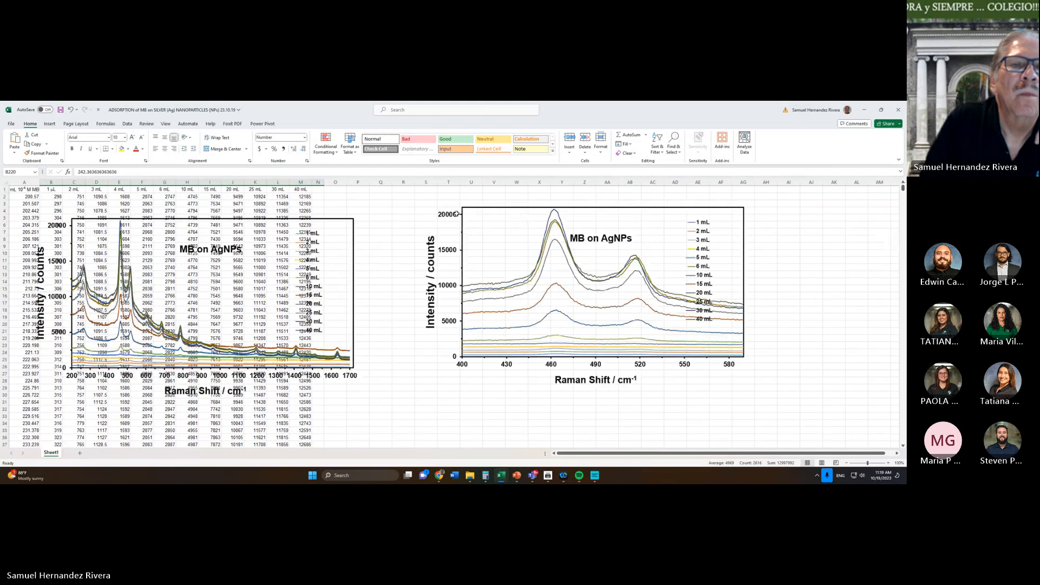
Begin the integrated intensity expression in cell Q1 with I=SUM(
left_click(377, 190)
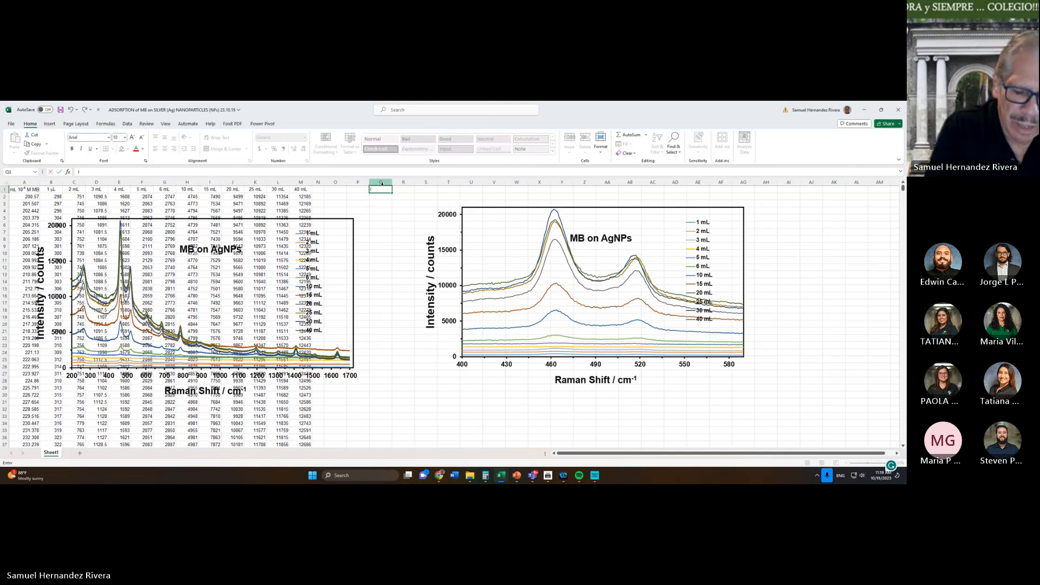
type("=")
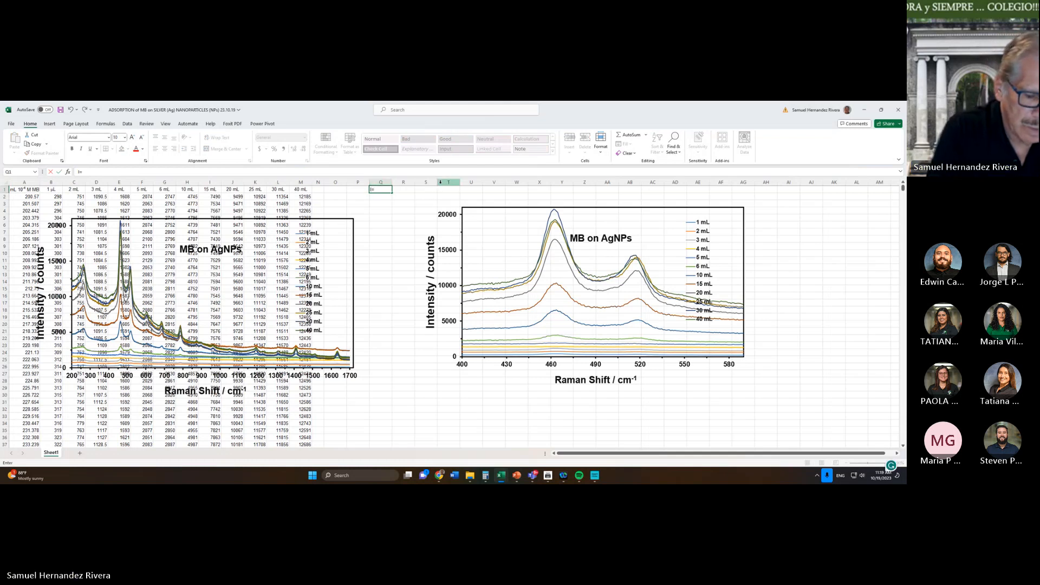
type("SU")
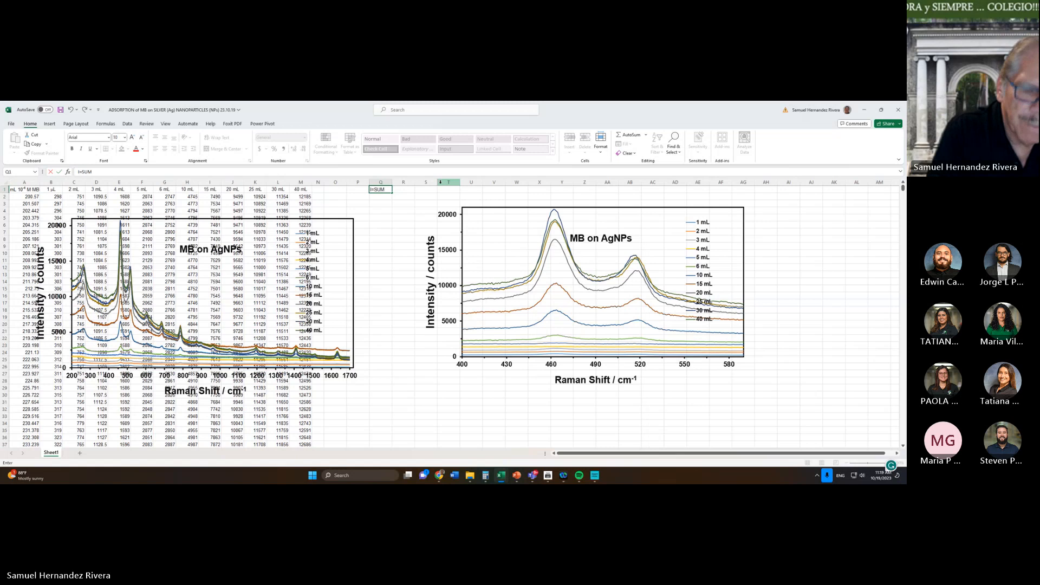
type("M")
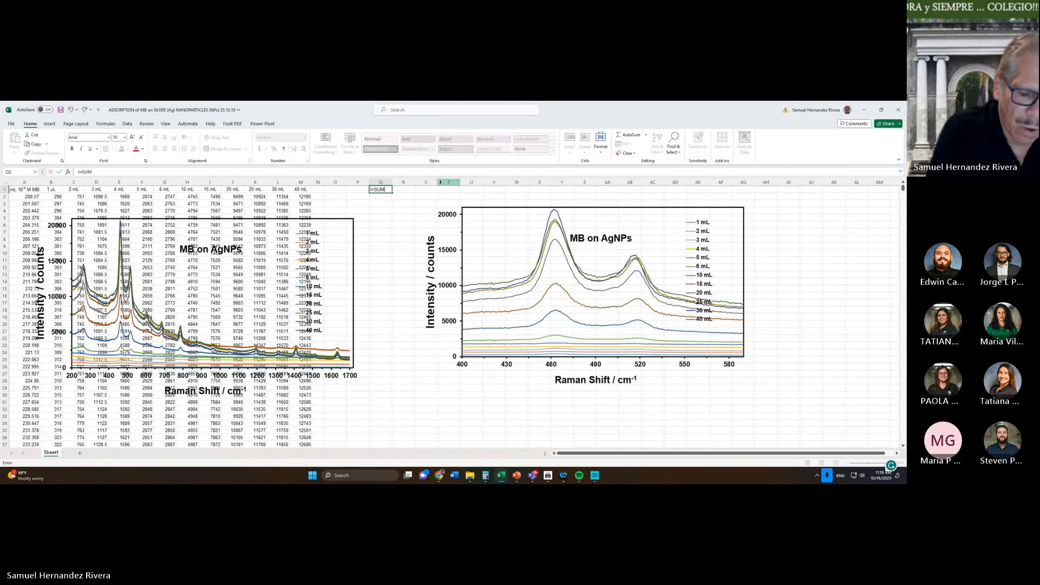
type("(")
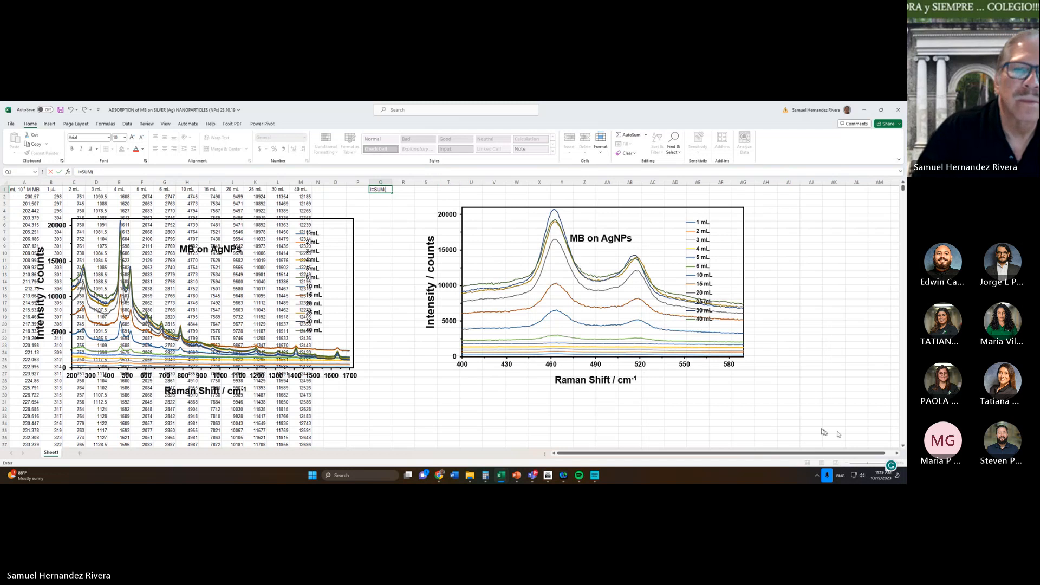
right_click(388, 192)
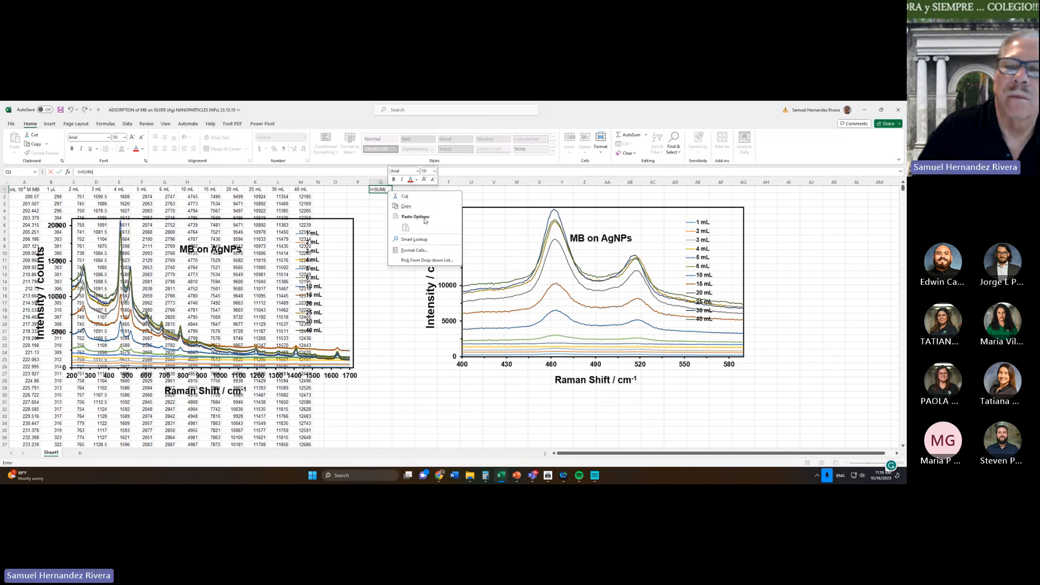
Check the rows bounding the 400 to 590 cm-1 range and complete the Q1 expression as I=SUM(B220:B437)
left_click(903, 189)
left_click_drag(904, 188, 904, 202)
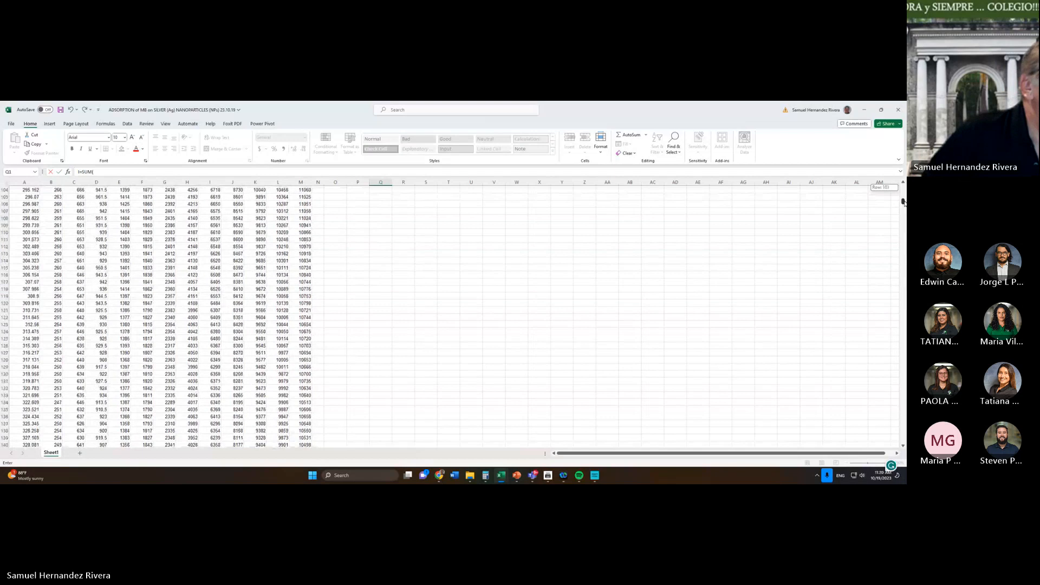
mouse_move(904, 202)
left_mouse_down()
mouse_move(903, 262)
mouse_move(903, 195)
mouse_move(904, 215)
left_mouse_up()
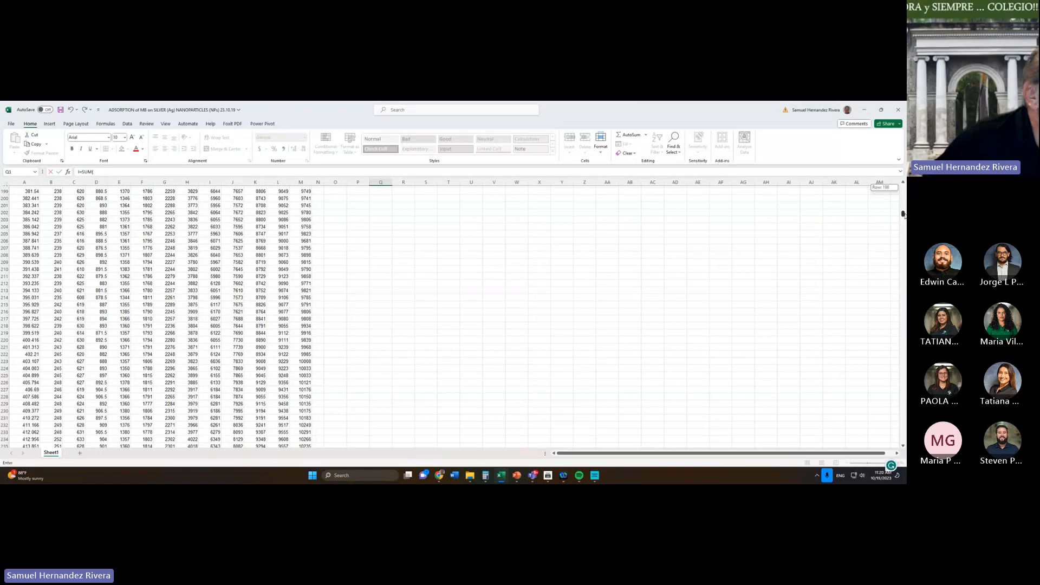
left_click_drag(905, 215, 903, 242)
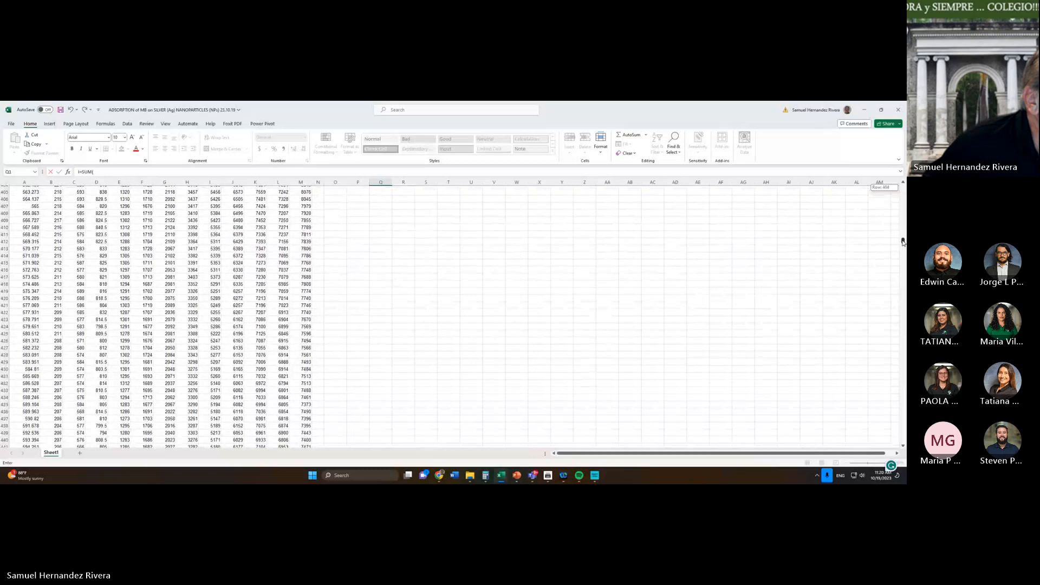
left_click_drag(903, 242, 903, 187)
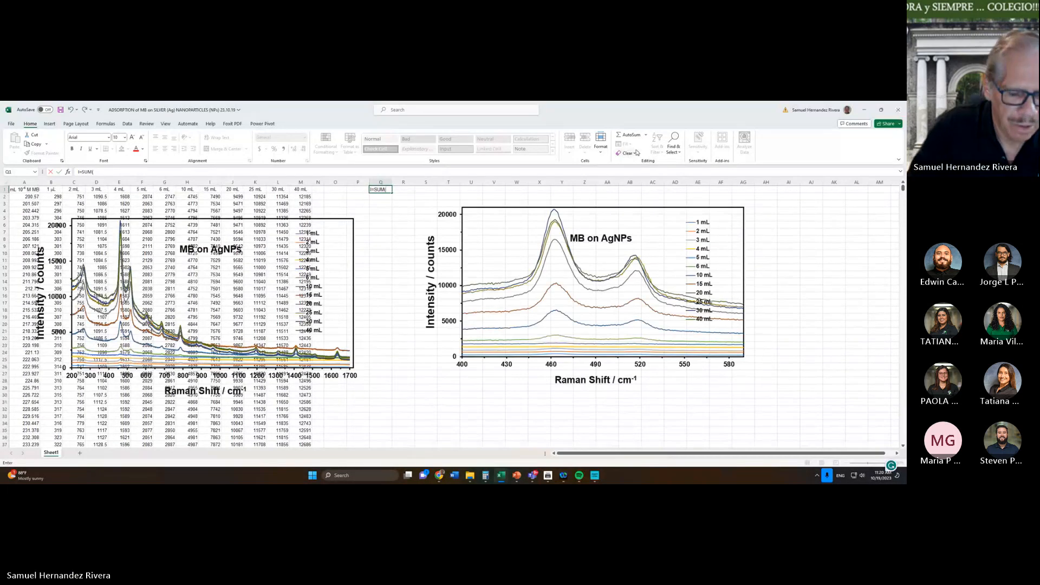
key("Caps_Lock")
type("B220:B437")
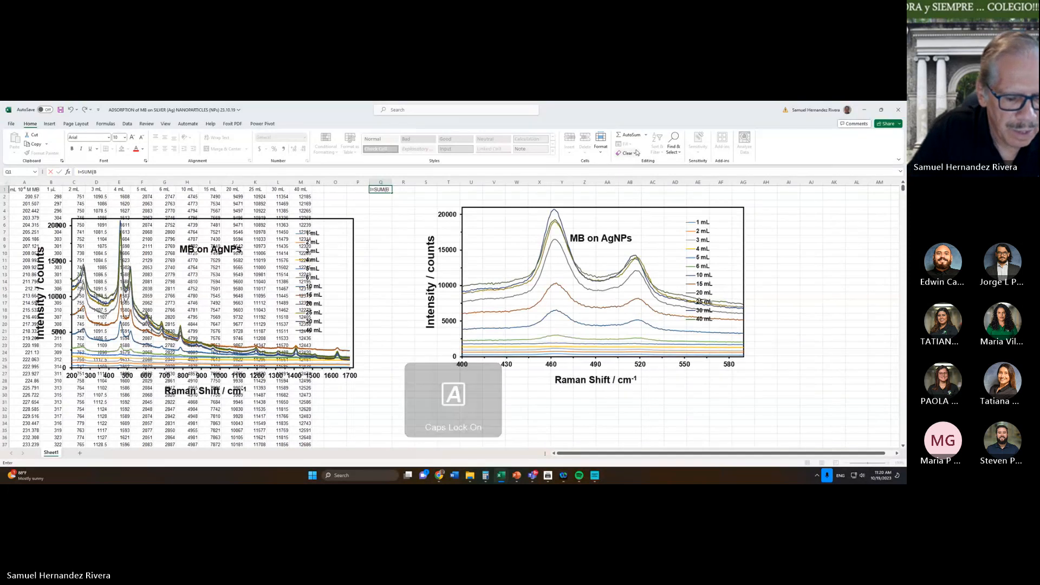
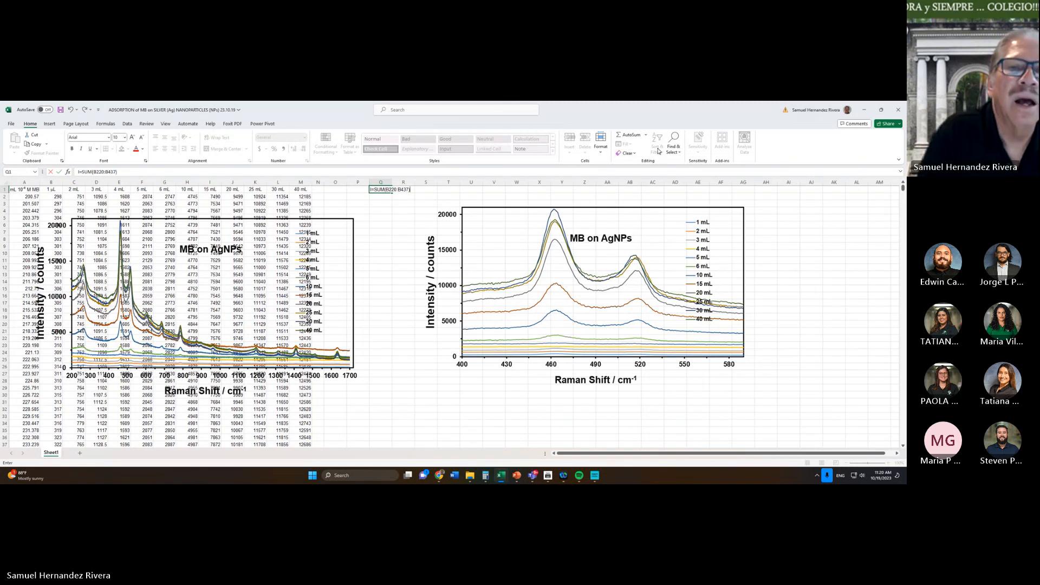
key("Return")
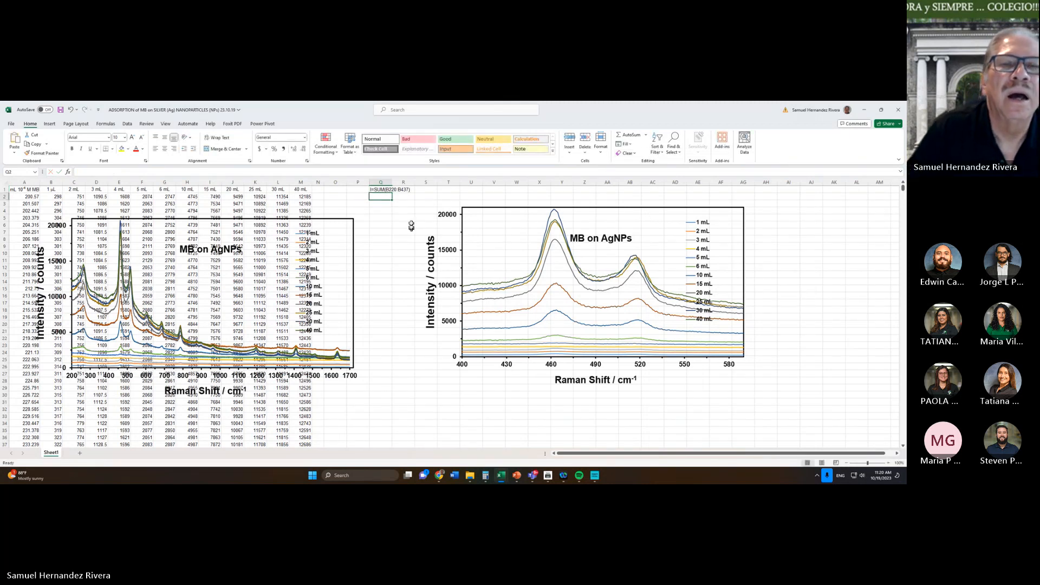
Widen column Q to fit the sum expression and insert a space after the equals sign in Q1
left_click(388, 189)
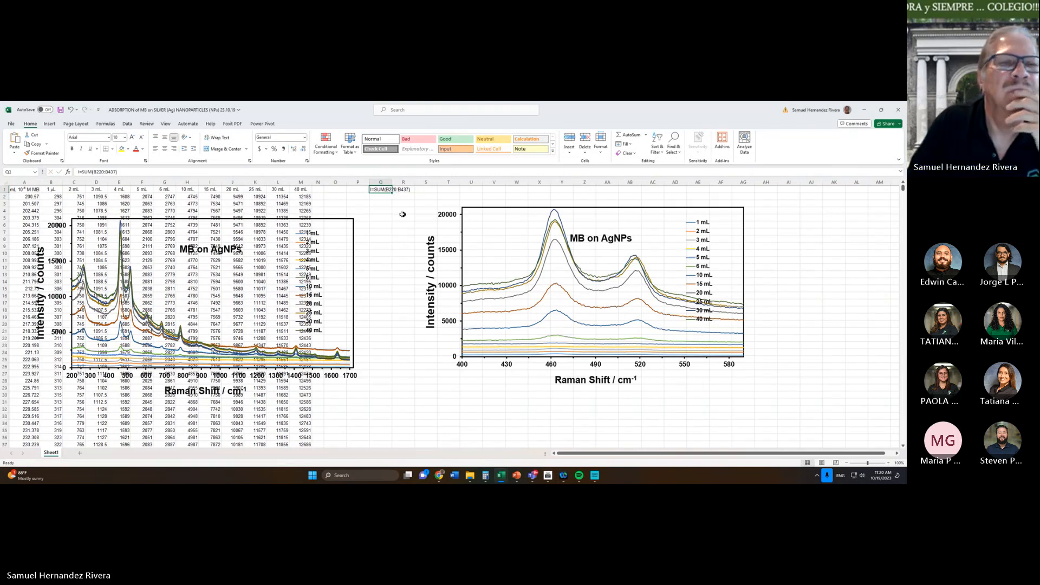
left_click_drag(394, 184, 424, 180)
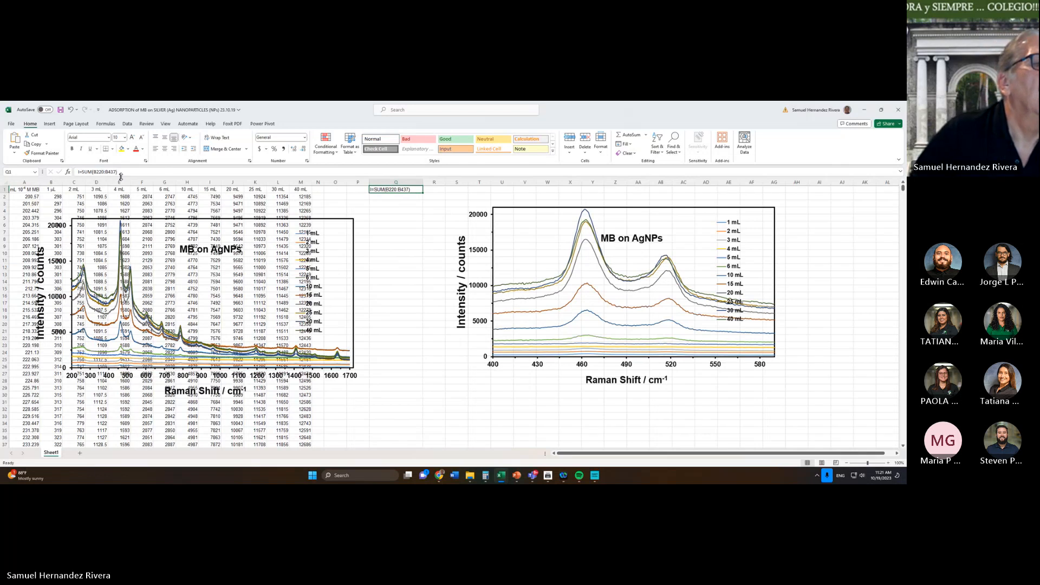
left_click(82, 172)
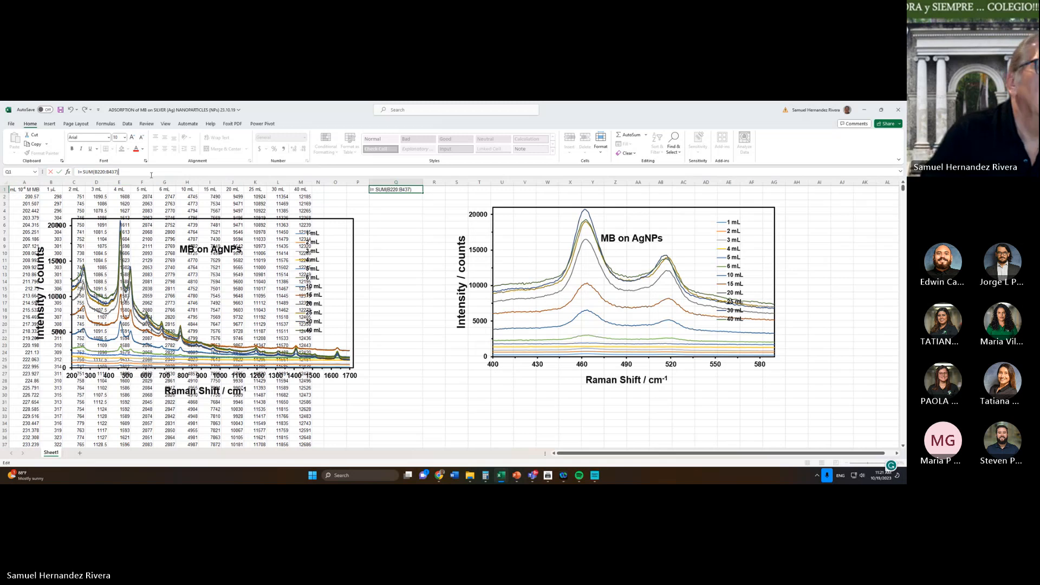
key("Return")
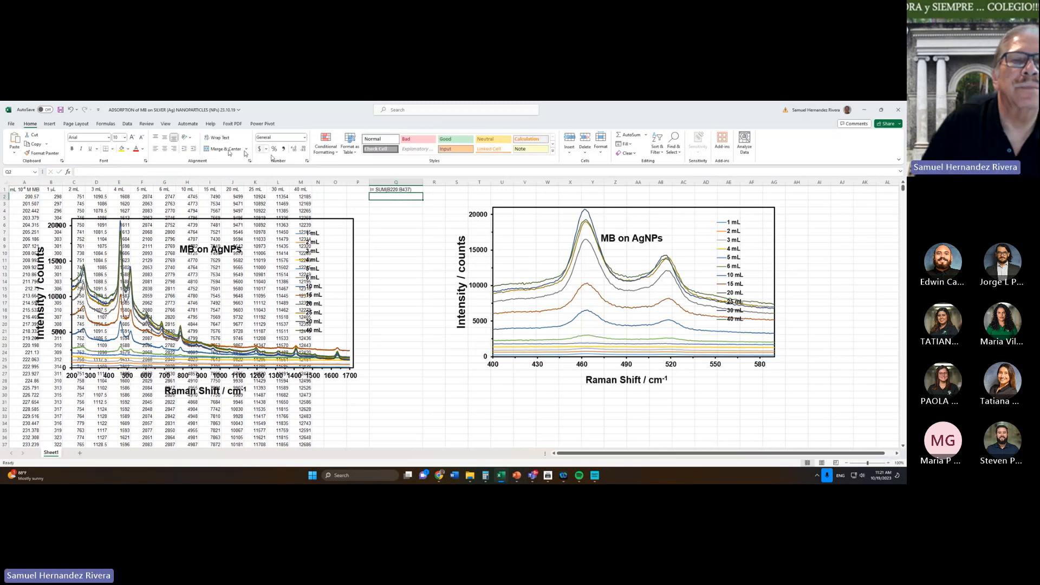
left_click(396, 189)
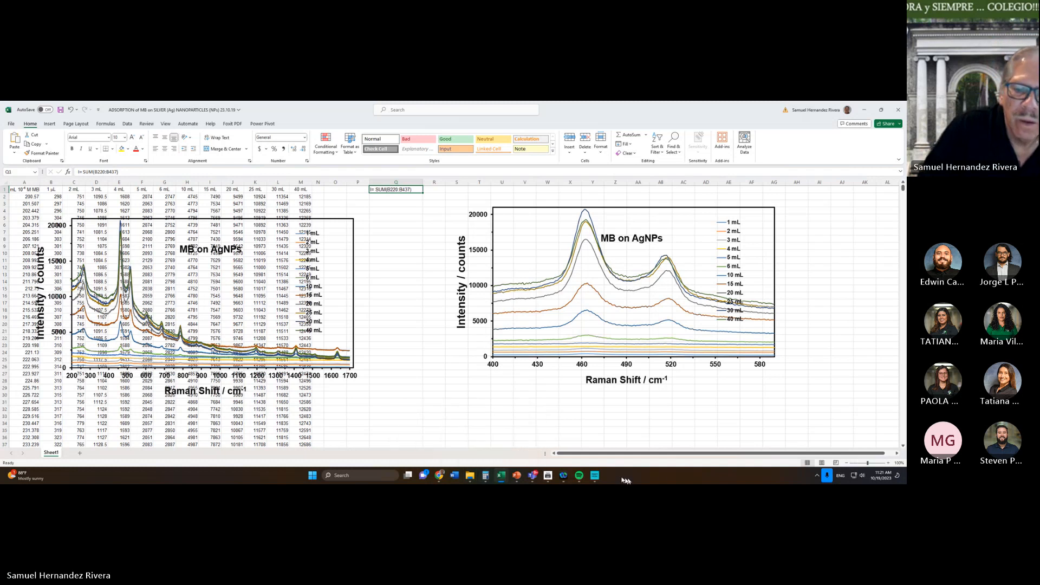
Switch to the workbook ADSORCION DE MB SOBRE AgNPs DATOS PARA EXPERIMENTO and view its adsorption charts from the first row
mouse_move(502, 477)
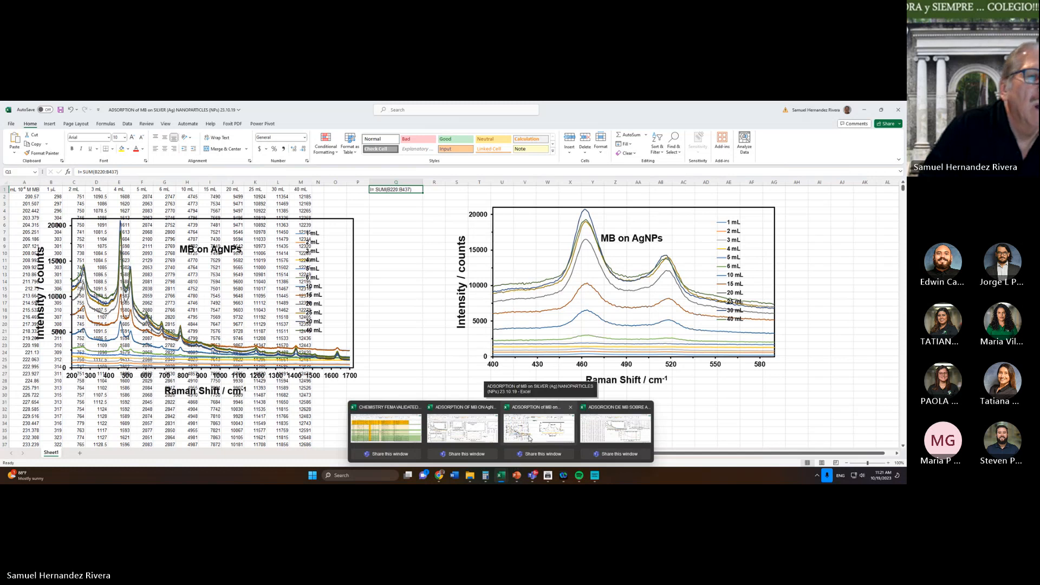
left_click(612, 431)
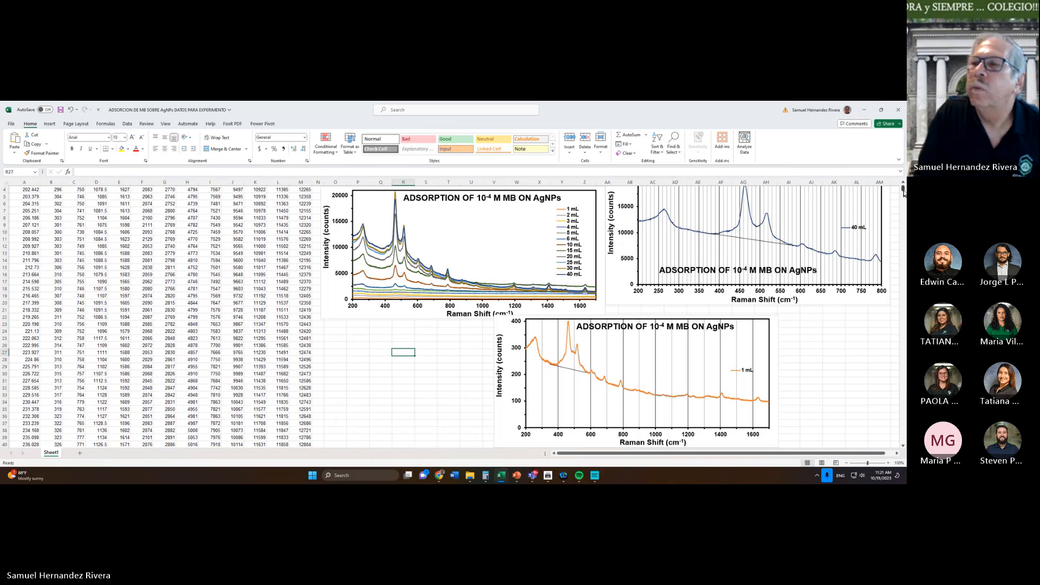
scroll(904, 195, "up", 1)
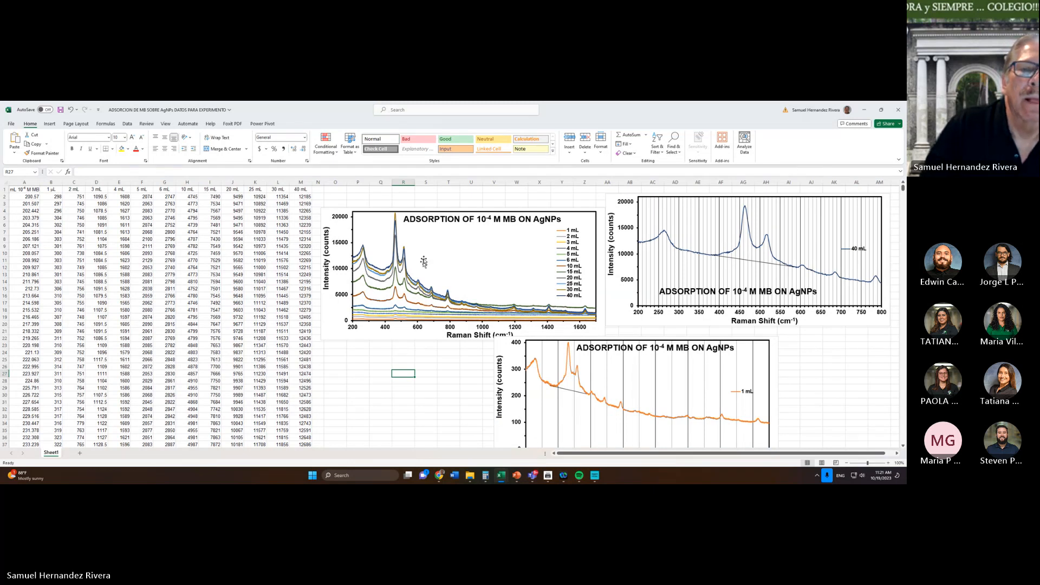
Inspect the combined and 40 mL adsorption charts, and return to the workbook ADSORPTION of MB on SILVER (Ag) NANOPARTICLES (NPs) 23.10.19
left_click(409, 221)
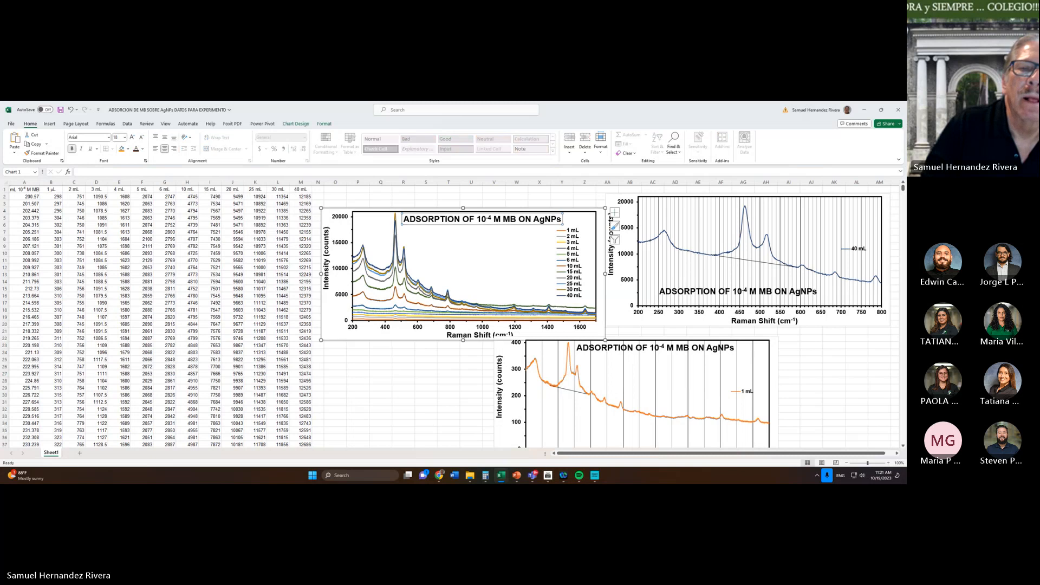
left_click(707, 278)
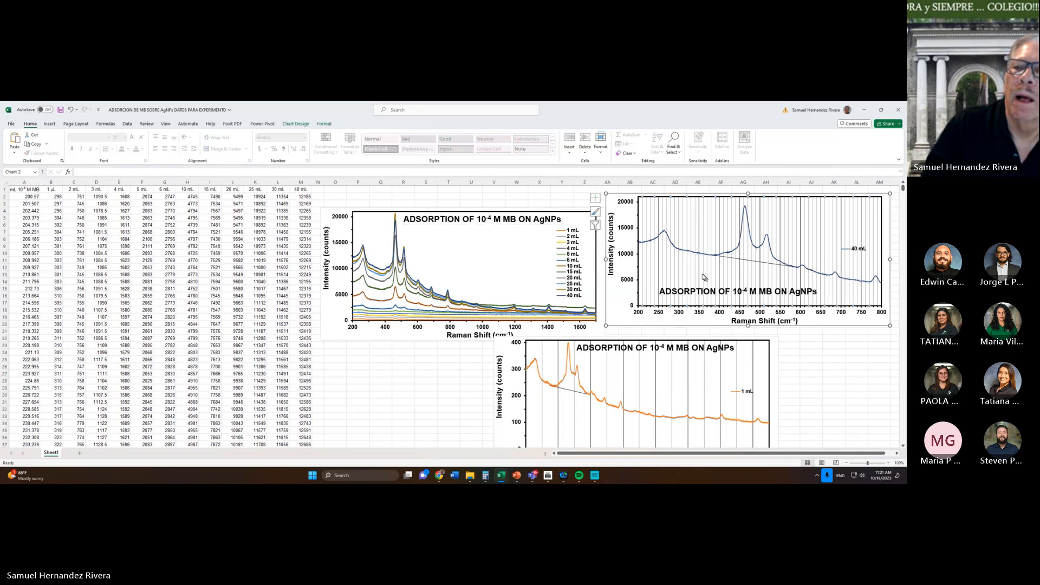
left_click(501, 476)
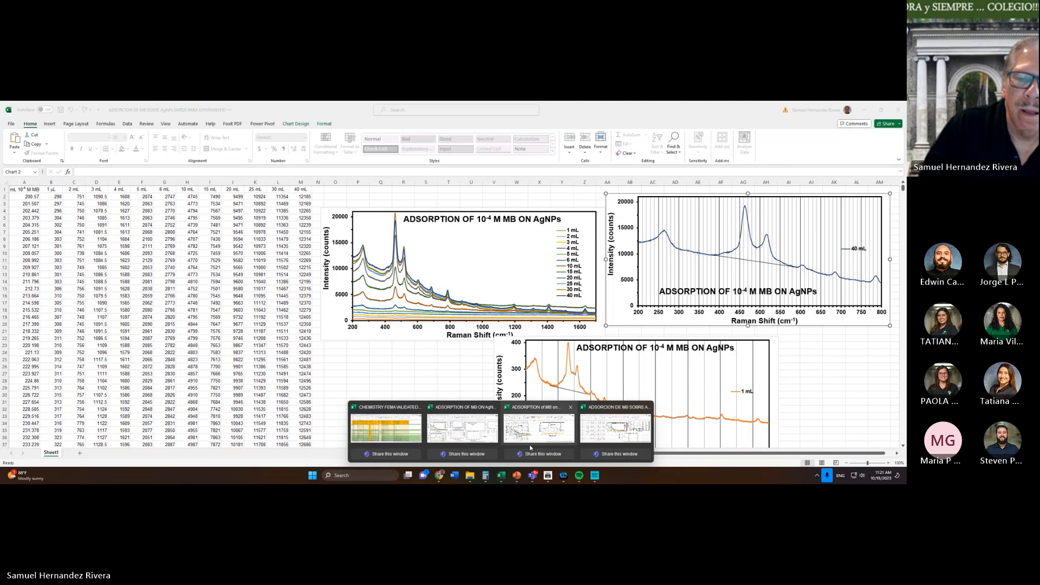
left_click(530, 448)
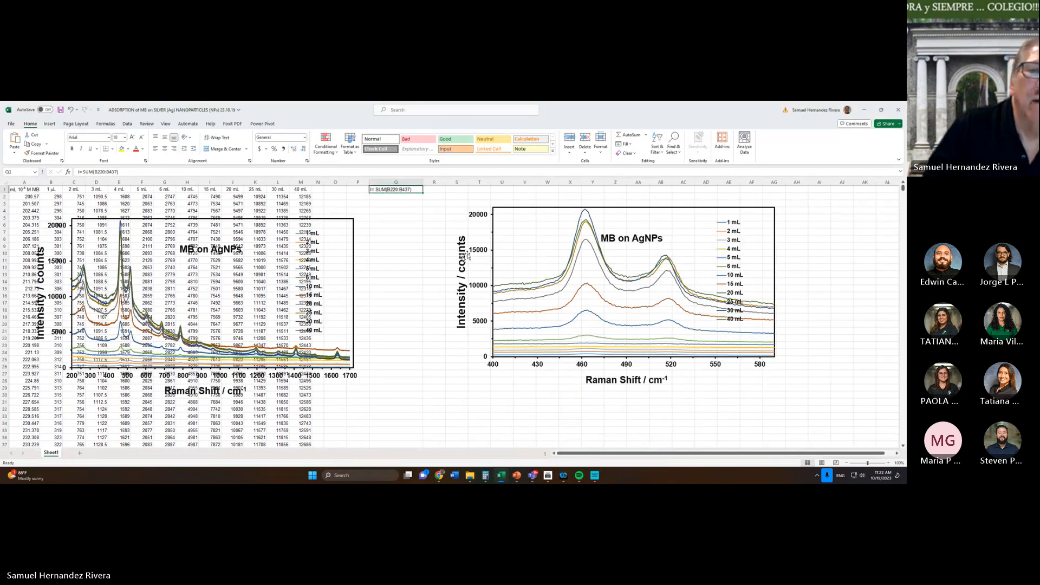
left_click(411, 261)
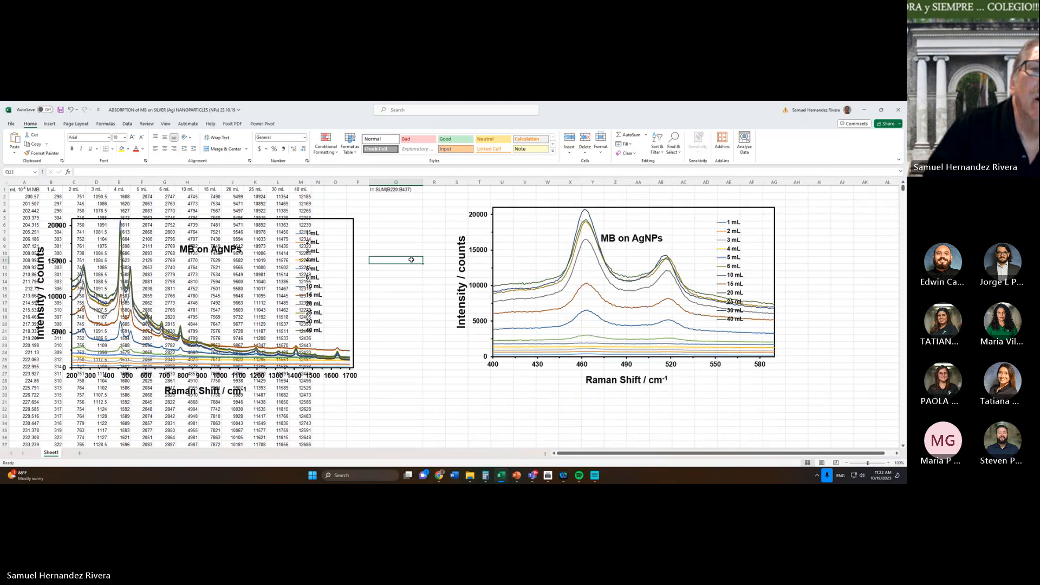
Remove the I= prefix from the Q1 text and turn it into the formula =SUM(B220:B437)
left_click(372, 190)
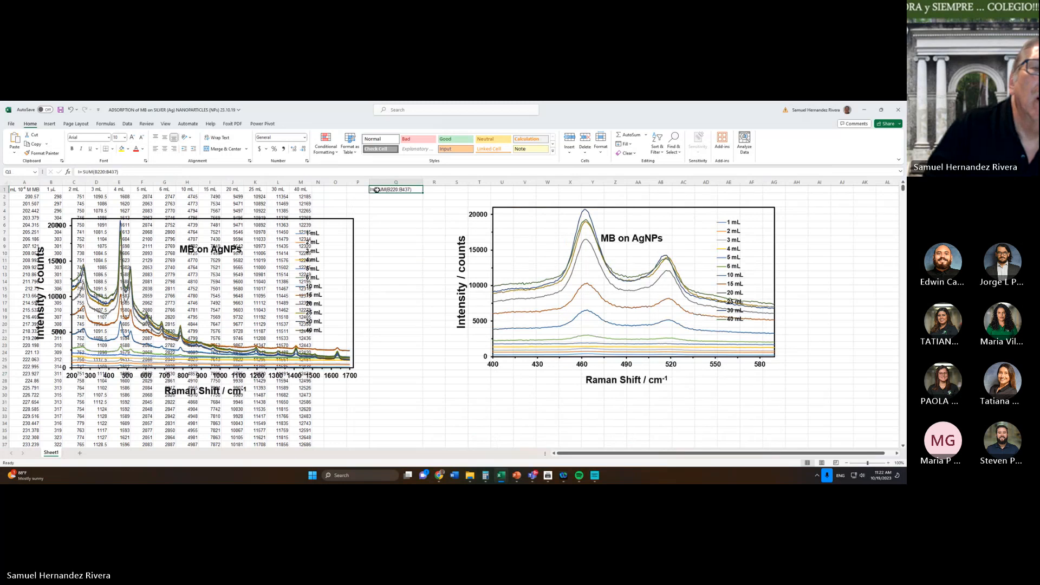
left_click(84, 172)
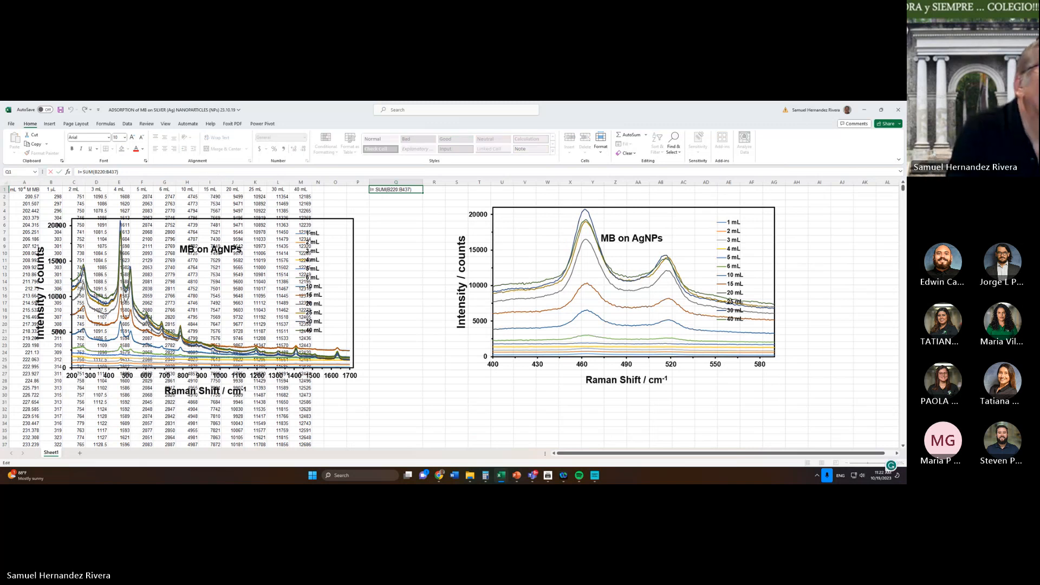
key("Delete")
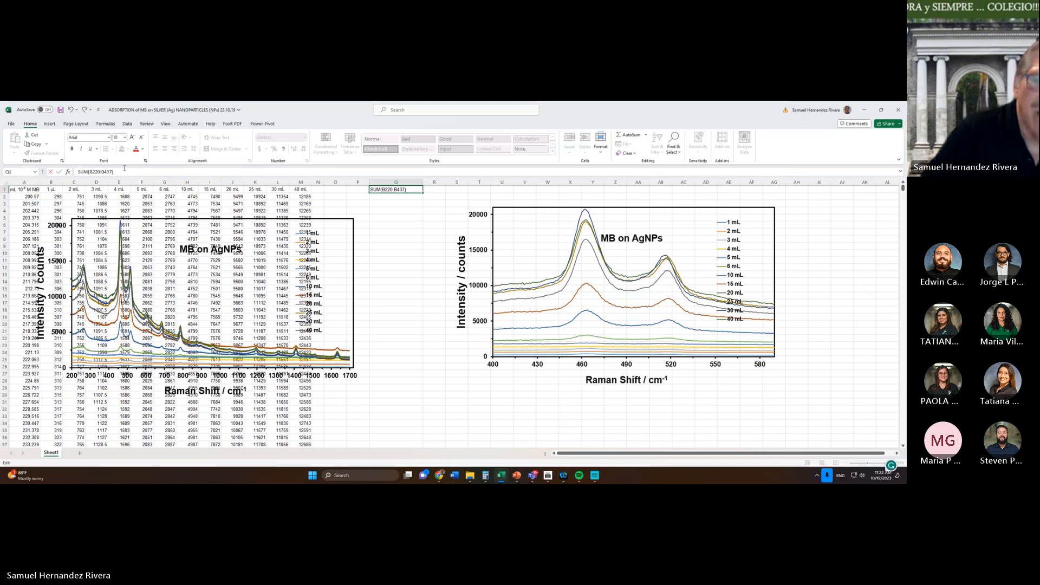
key("Return")
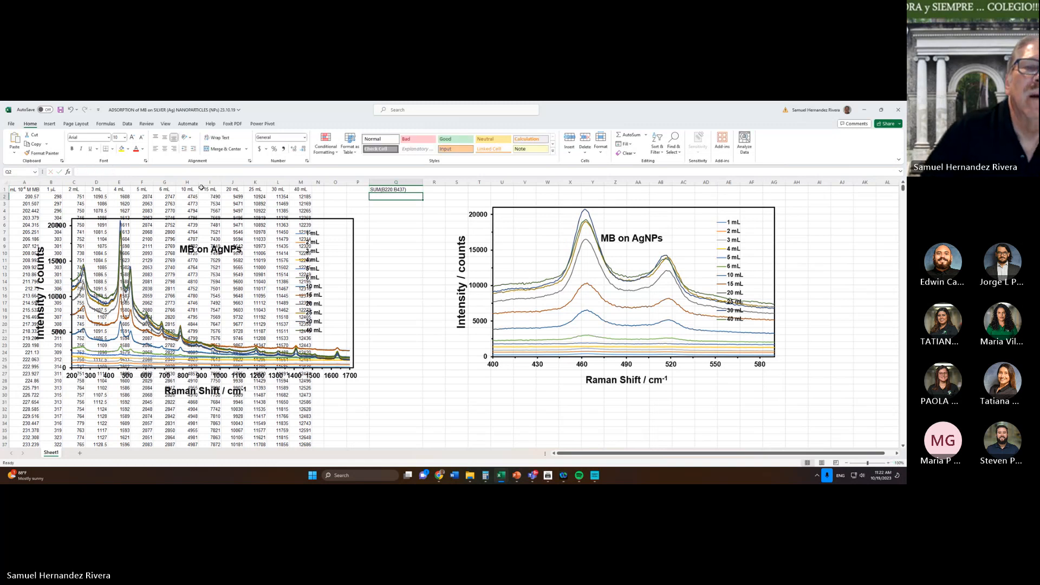
left_click(393, 190)
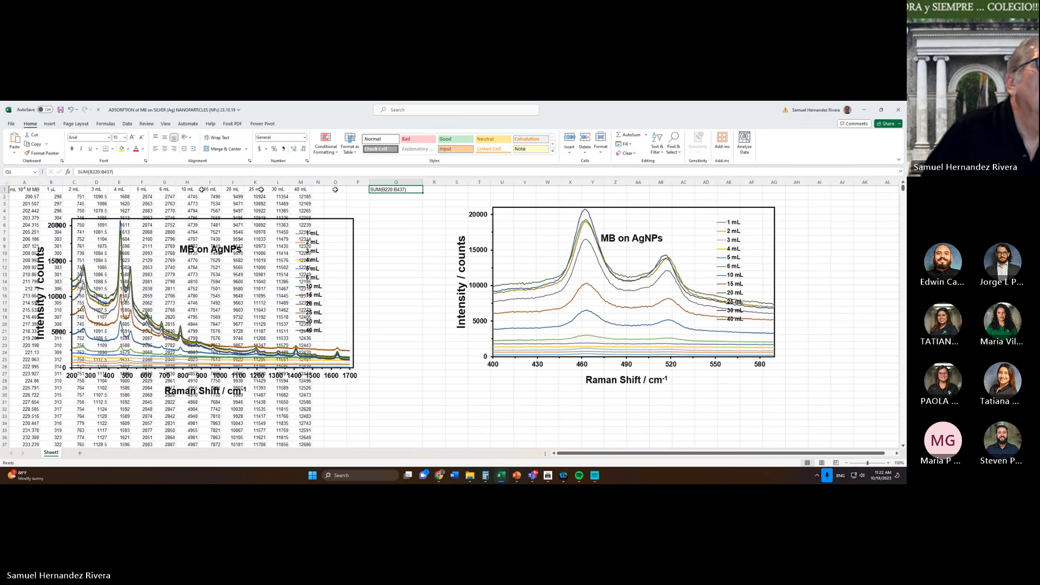
left_click(84, 172)
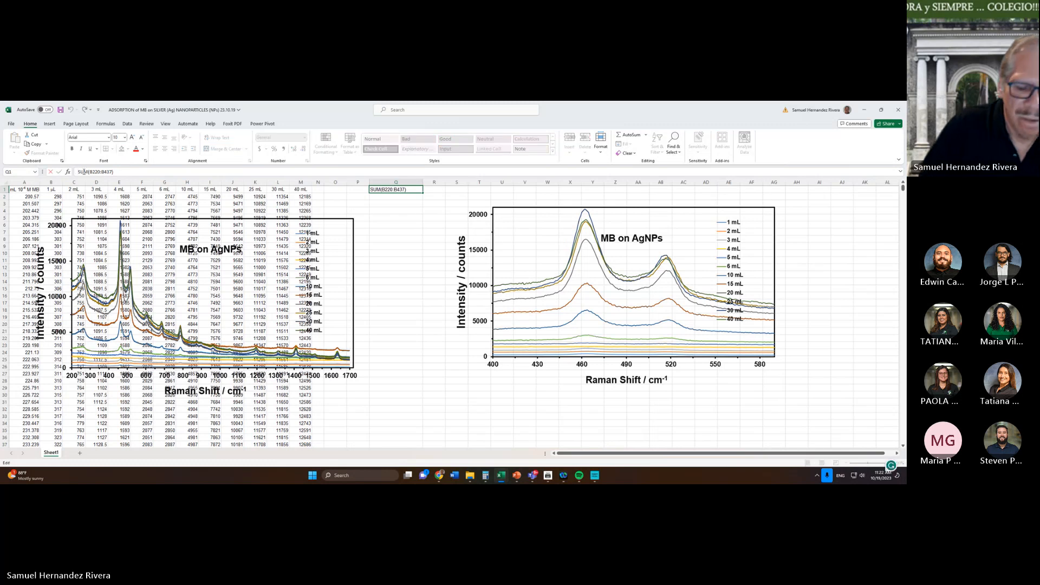
type("=")
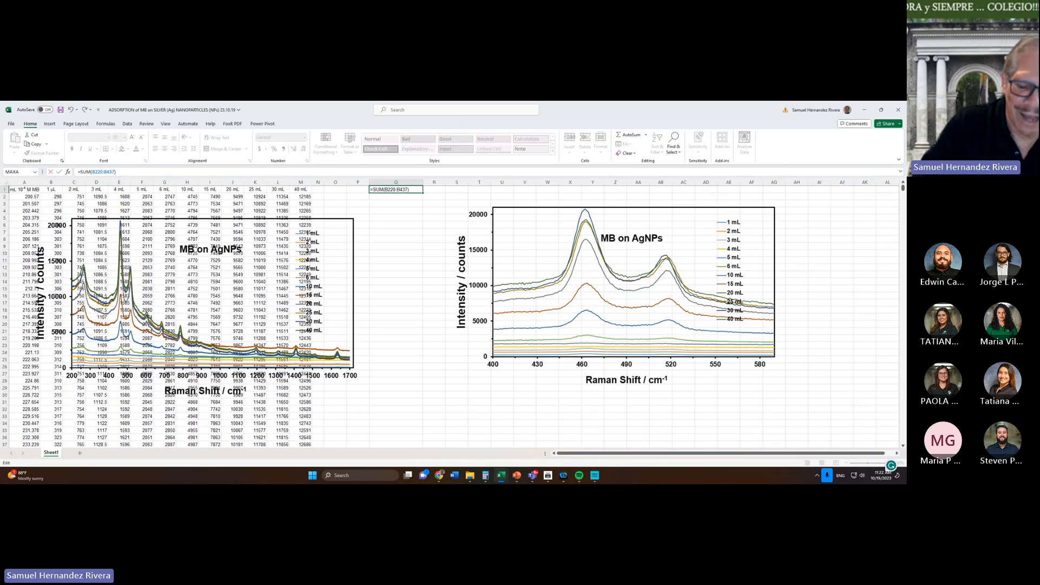
key("Return")
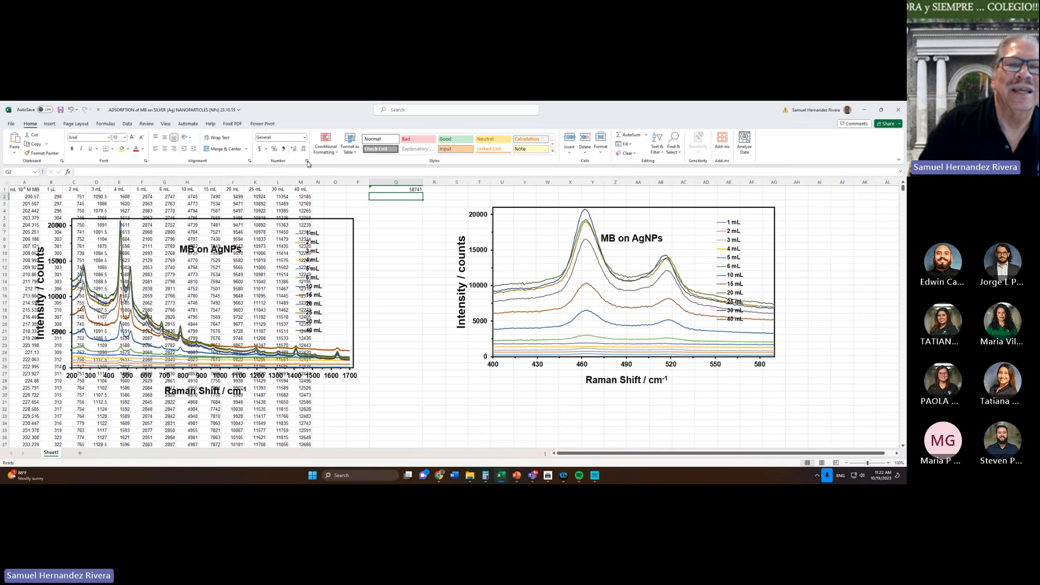
Try to copy the sum formula text from Q1 into cell Q2
left_click(415, 191)
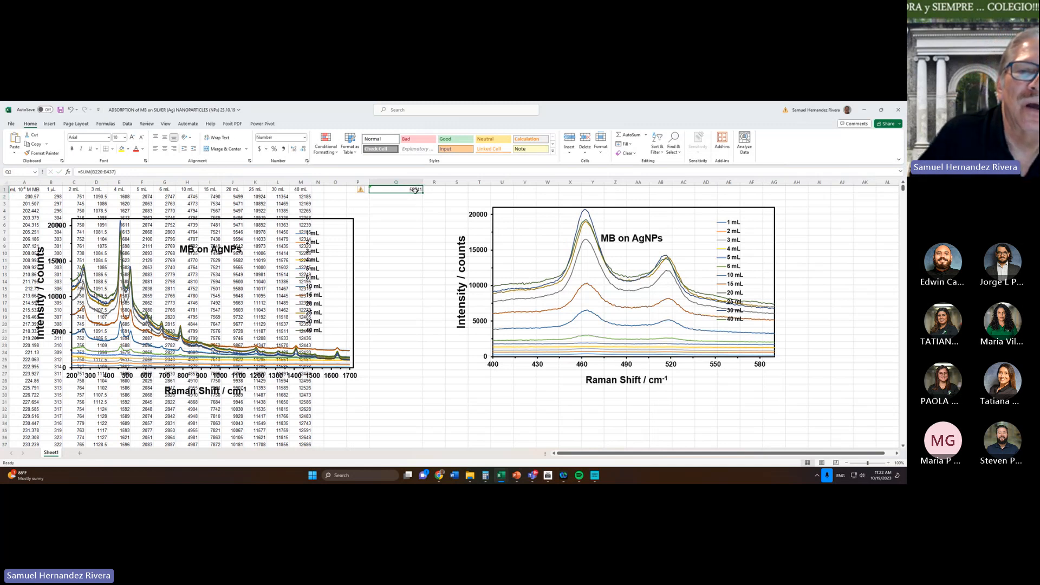
right_click(415, 191)
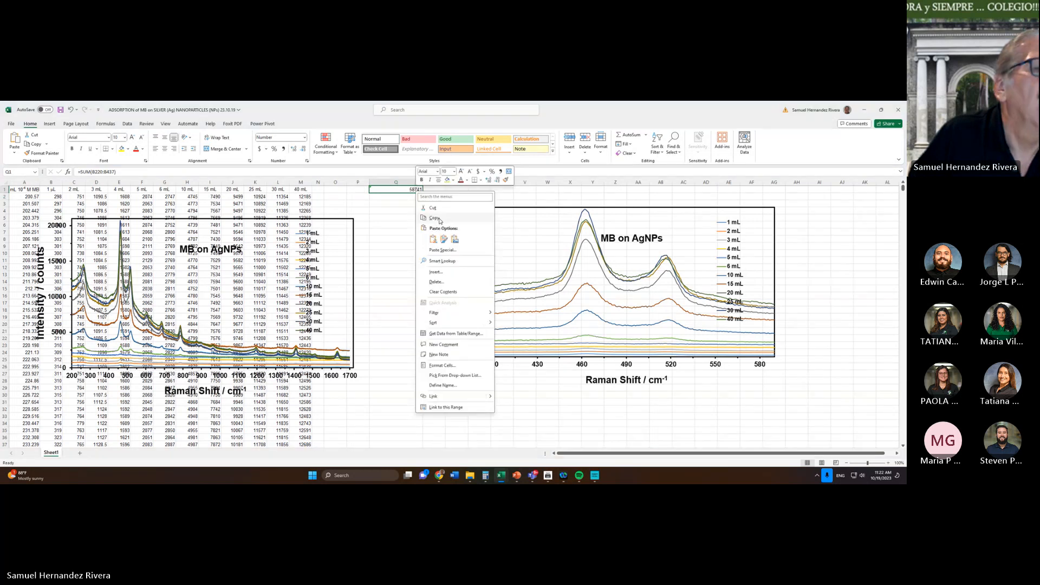
key("Escape")
left_click_drag(116, 172, 78, 172)
right_click(99, 172)
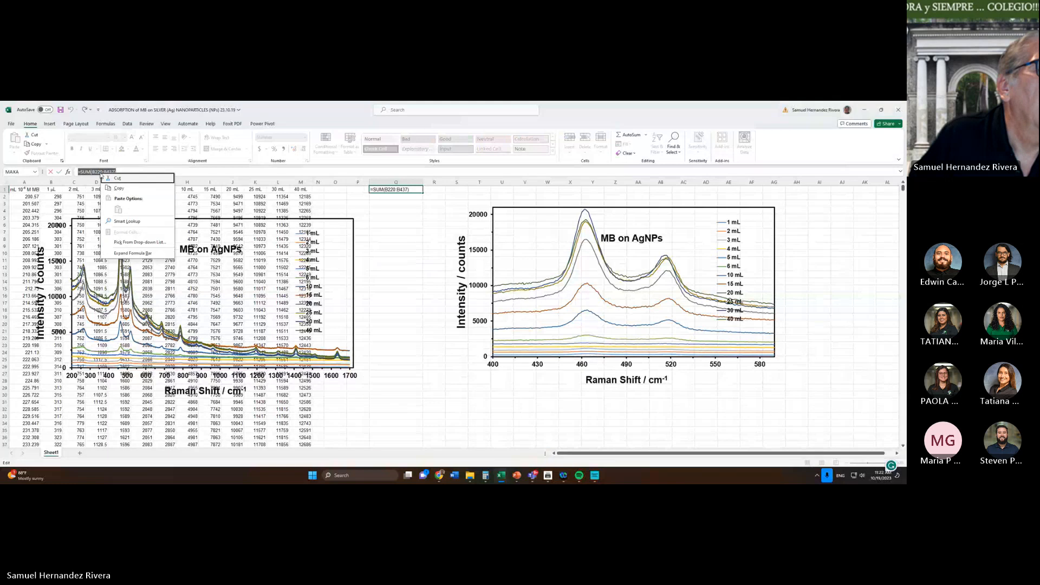
left_click(117, 190)
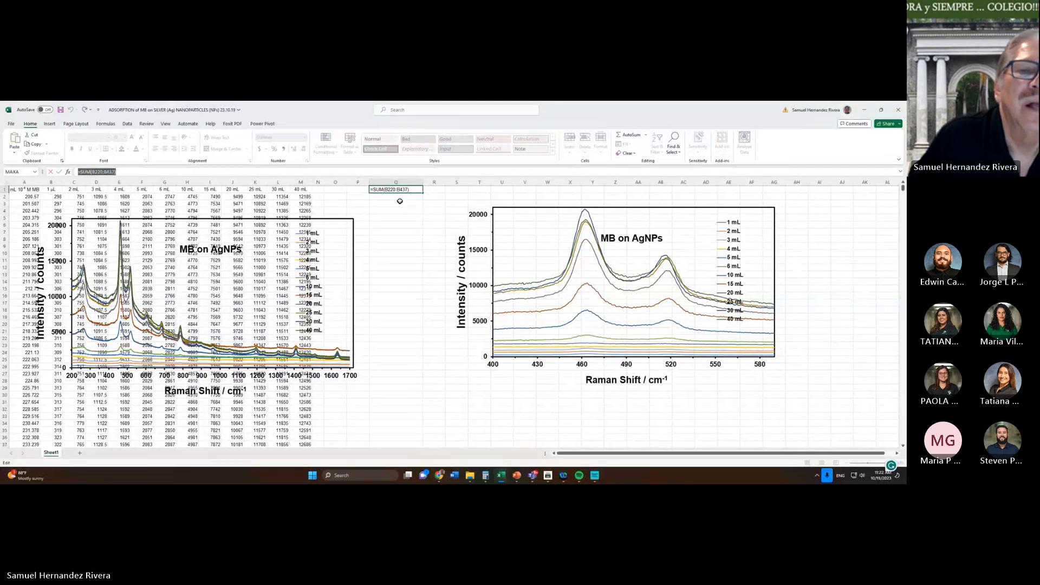
left_click(400, 197)
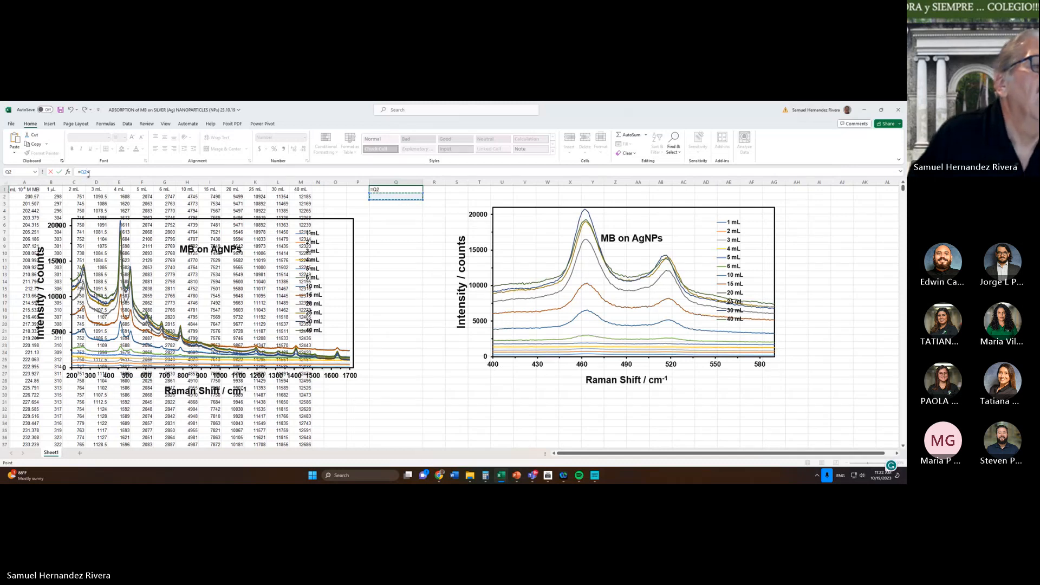
Clear the mistaken =Q2 reference from cell Q1 and leave the cell empty
left_click_drag(89, 173, 81, 171)
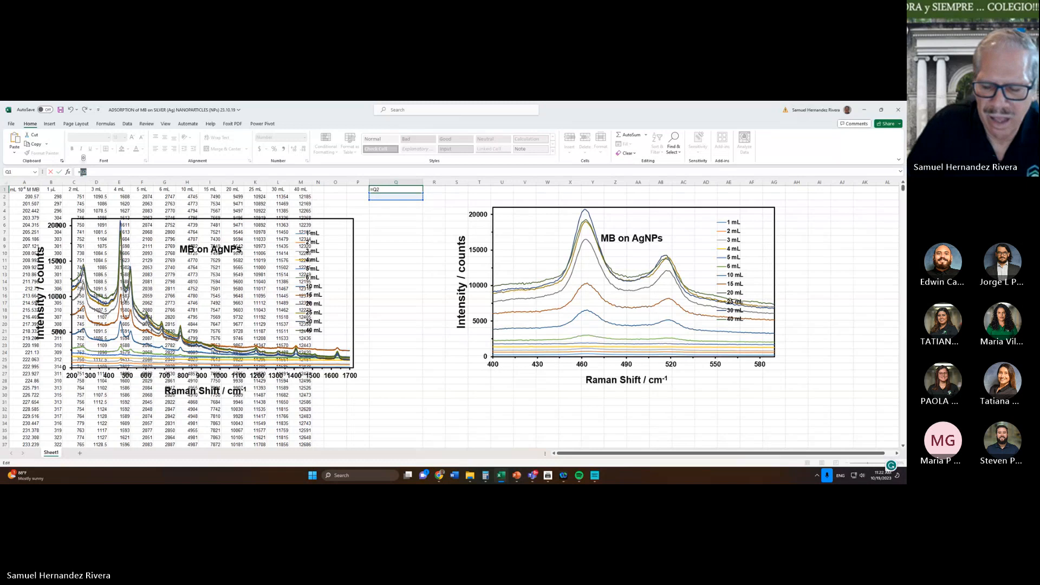
key("Escape")
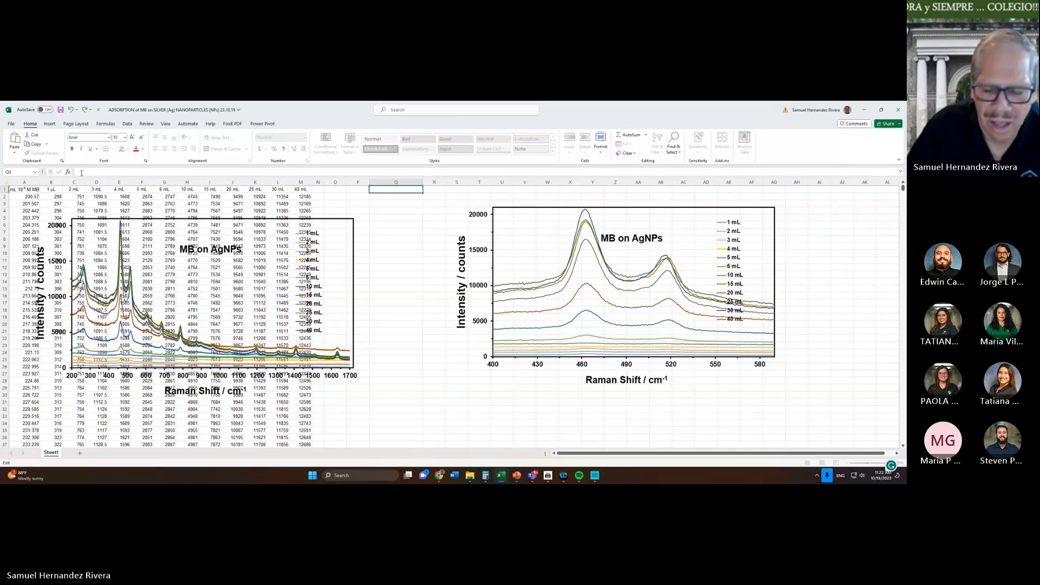
key("Return")
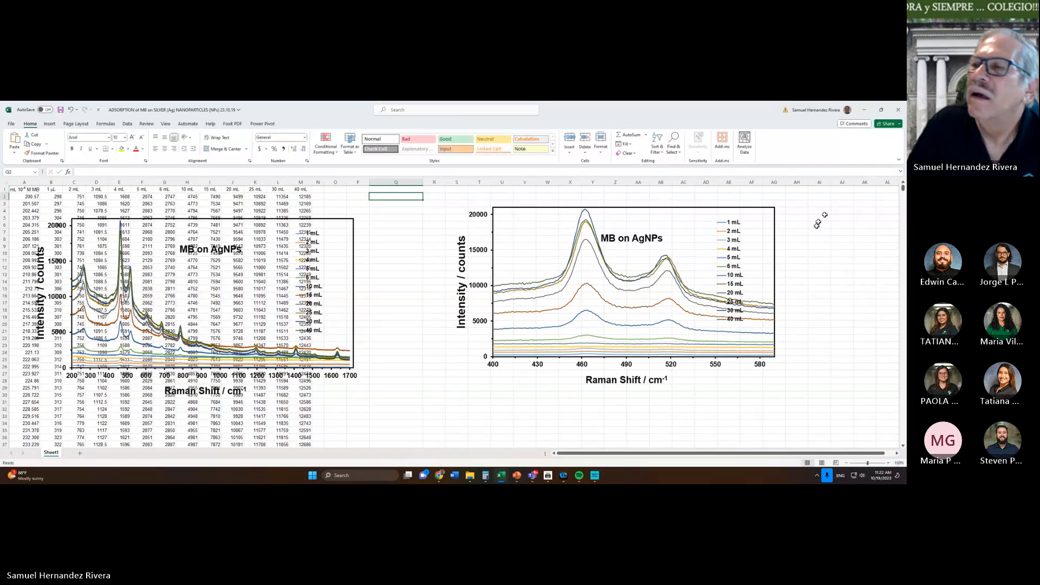
left_click_drag(903, 188, 903, 178)
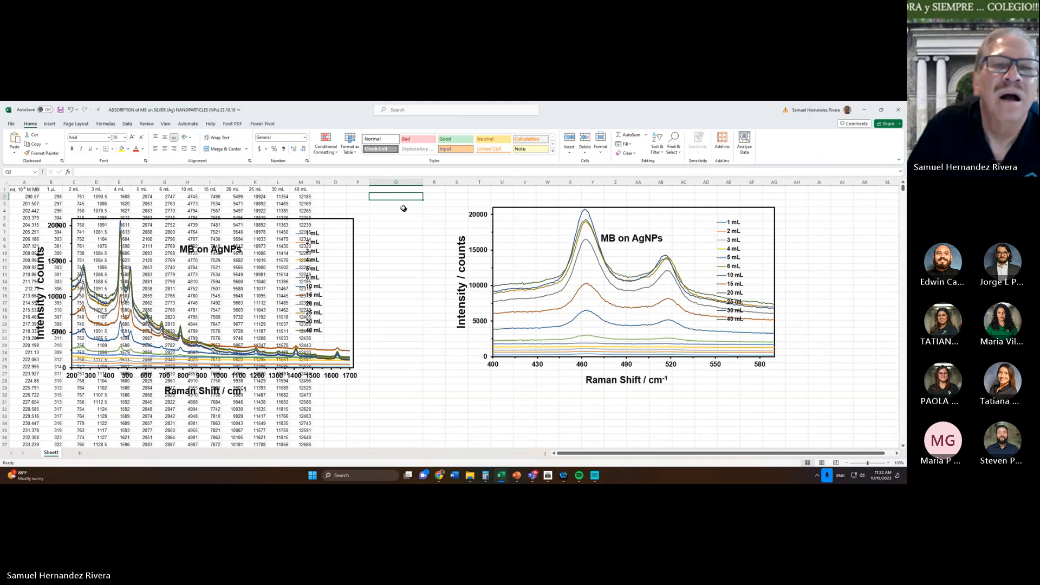
left_click(401, 182)
left_click(402, 188)
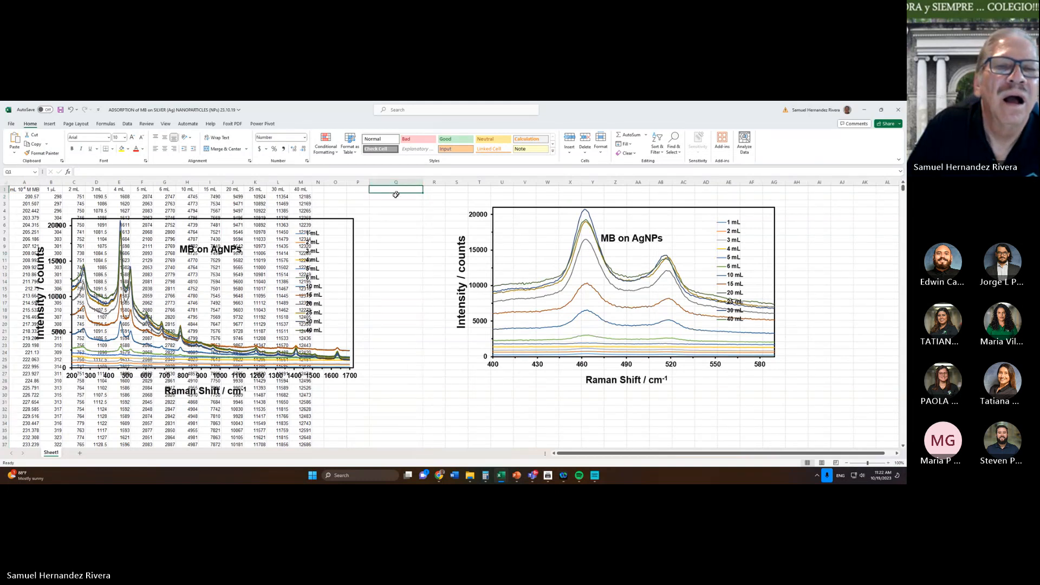
Enter the formula =SUM(B220:B437) in cell Q2 to integrate the 1 mL spectrum
left_click(393, 196)
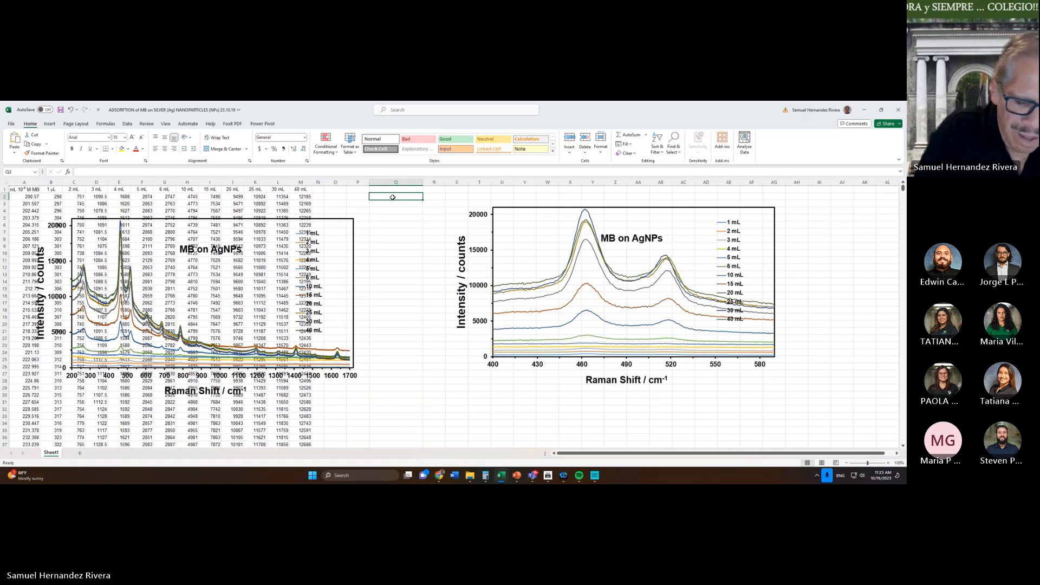
type("=SUM")
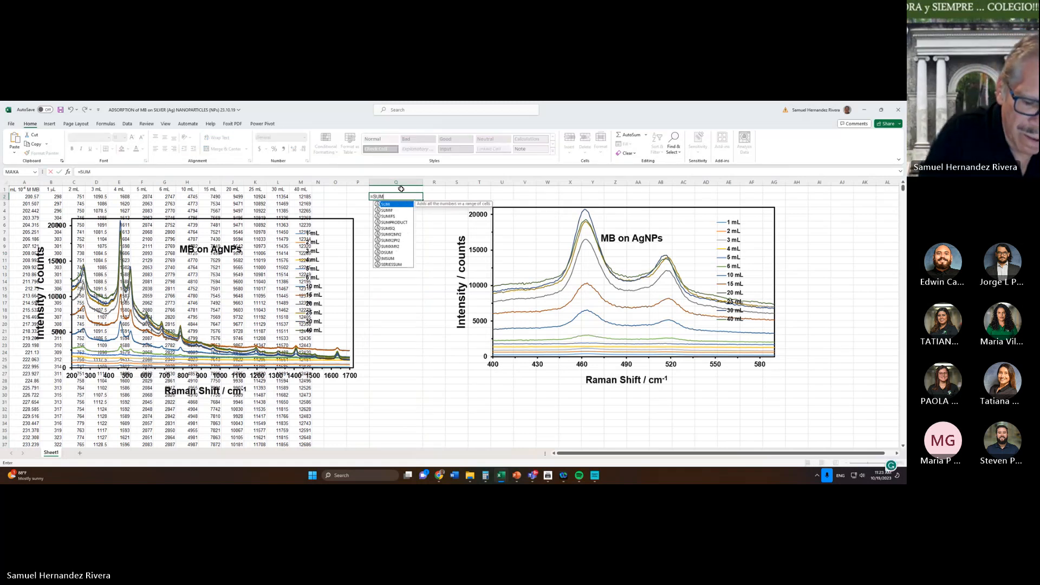
type("(B22")
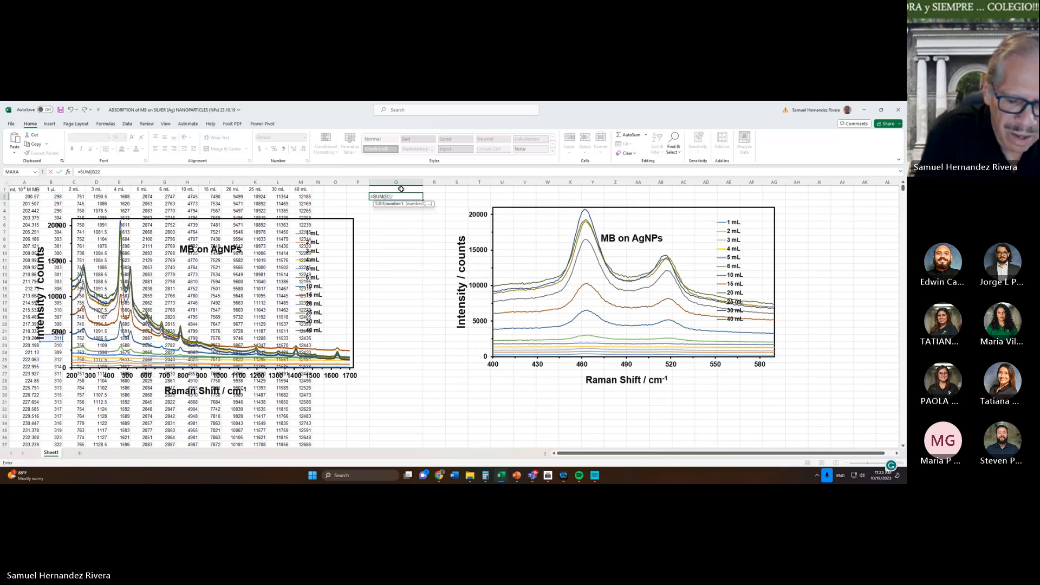
type("0:")
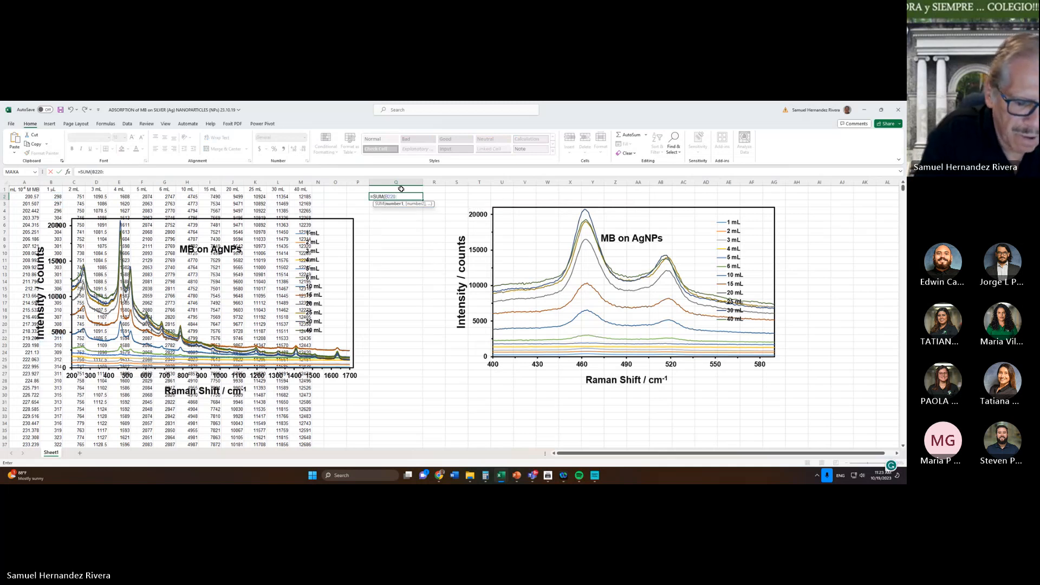
type("B43")
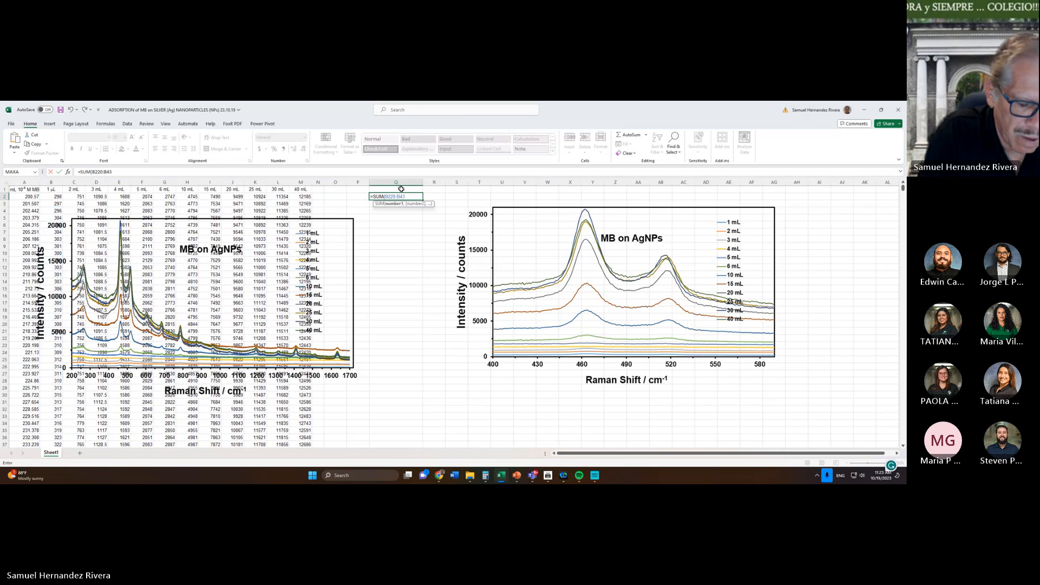
type("7)")
key("Return")
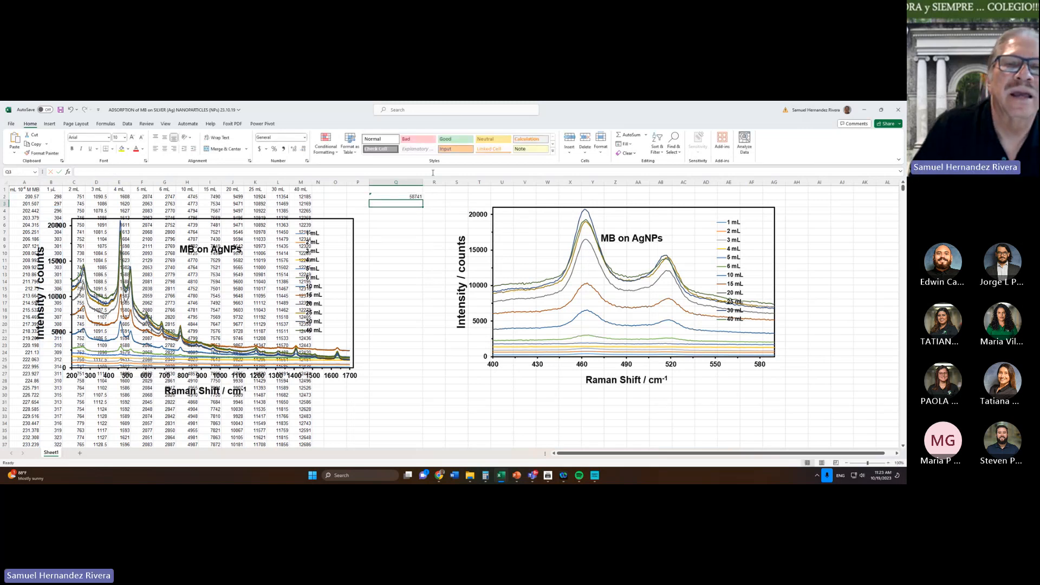
Copy the sum formula in Q2 and paste it into cells Q3 through Q28
left_click(413, 198)
right_click(412, 197)
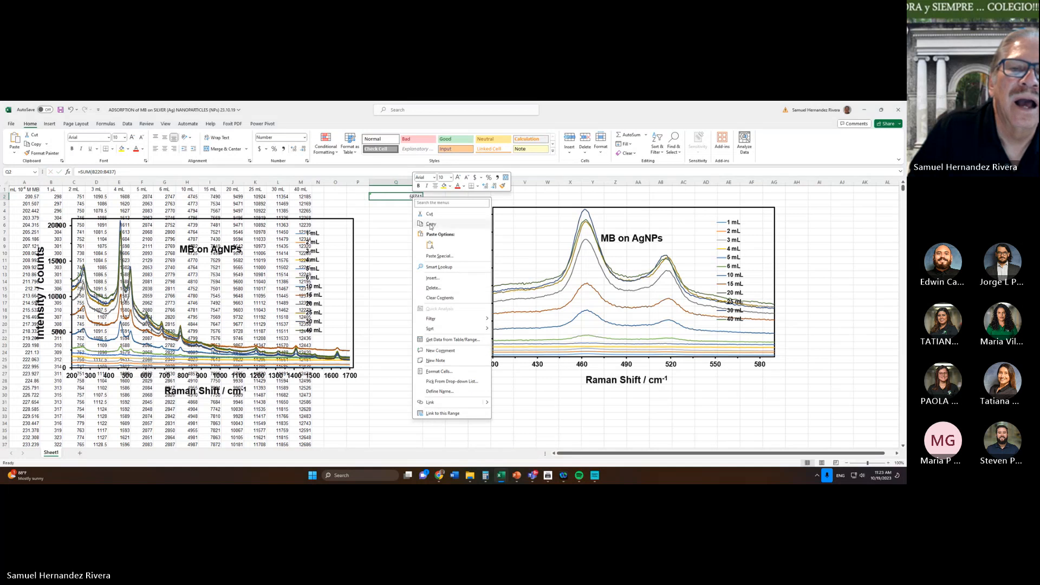
left_click(431, 224)
left_click(411, 205)
left_click_drag(412, 204, 404, 272)
left_click_drag(402, 295, 397, 379)
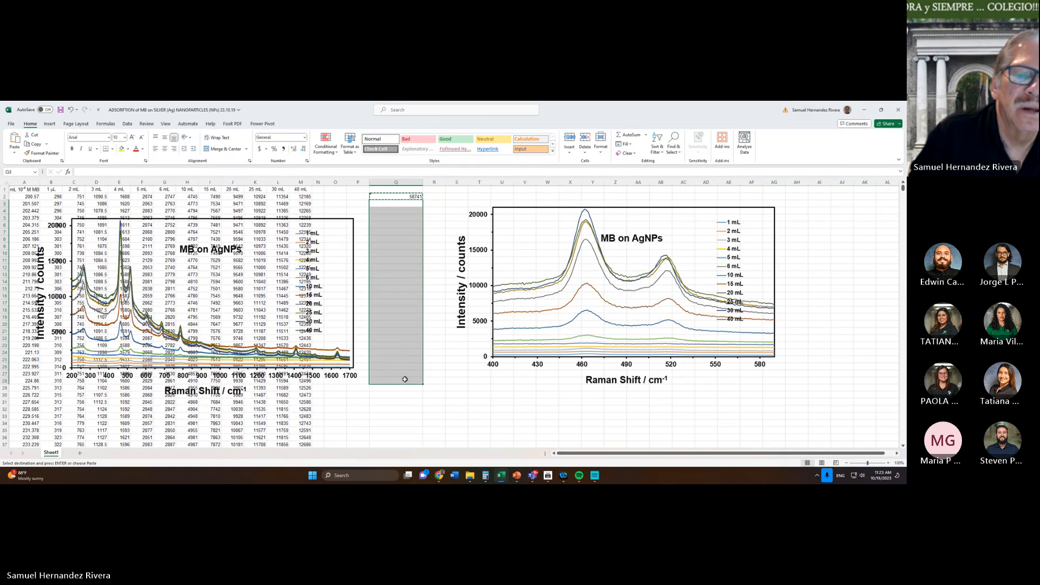
right_click(405, 379)
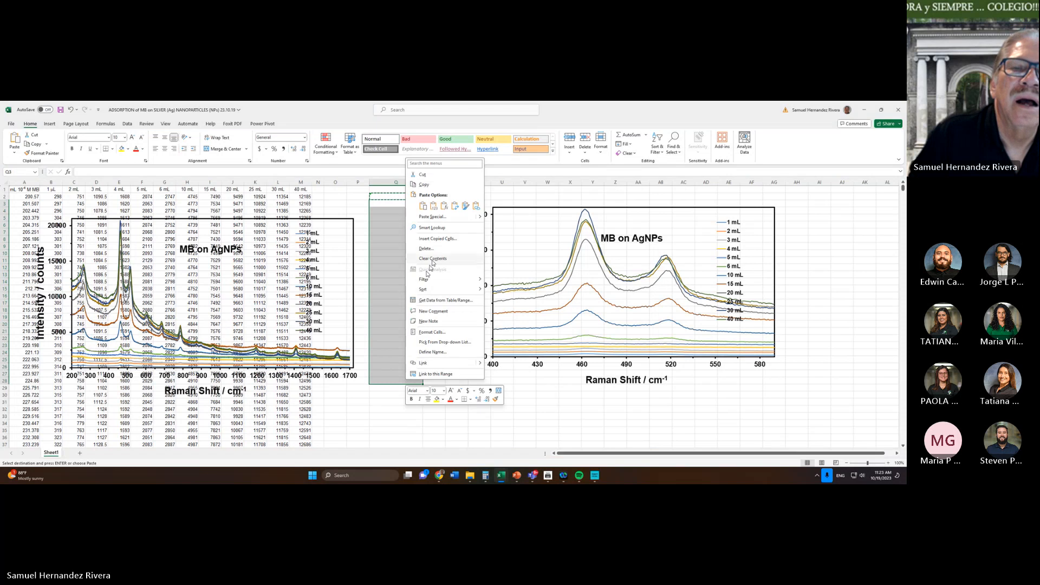
left_click(426, 207)
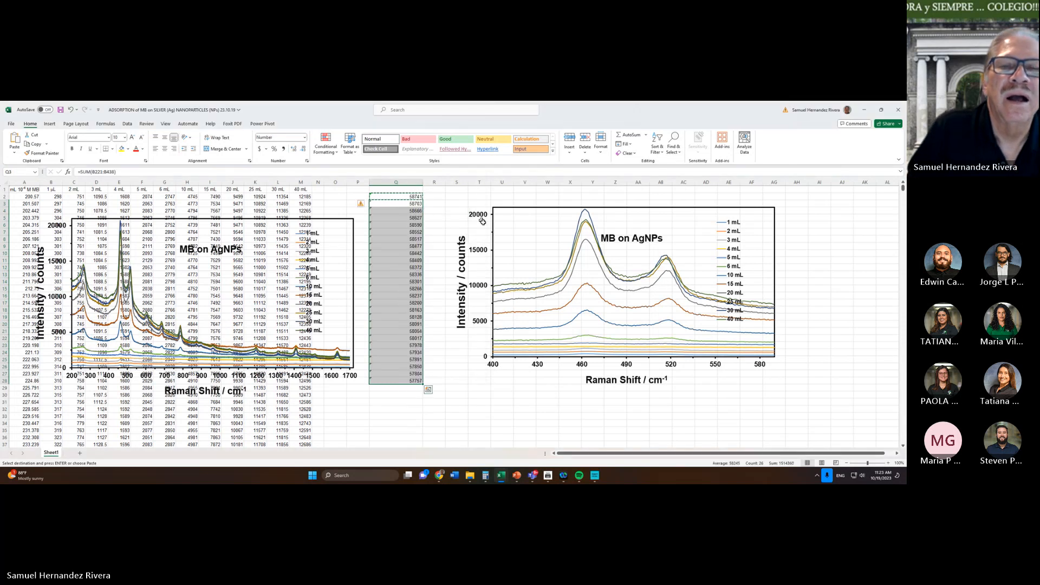
Change the formula in cell Q3 to =SUM(C221:C438) so it sums the 2 mL column
left_click(395, 204)
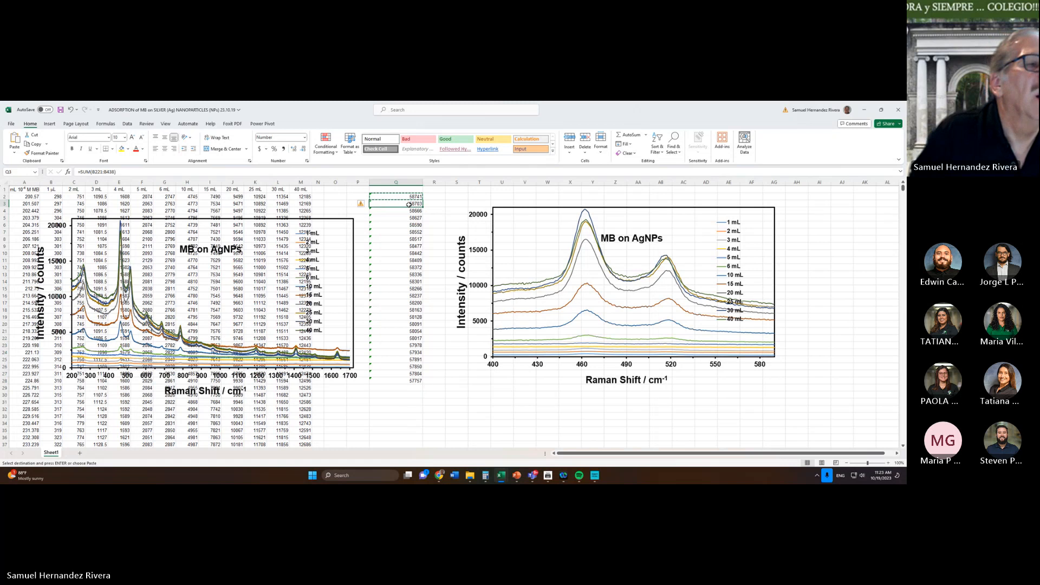
double_click(96, 173)
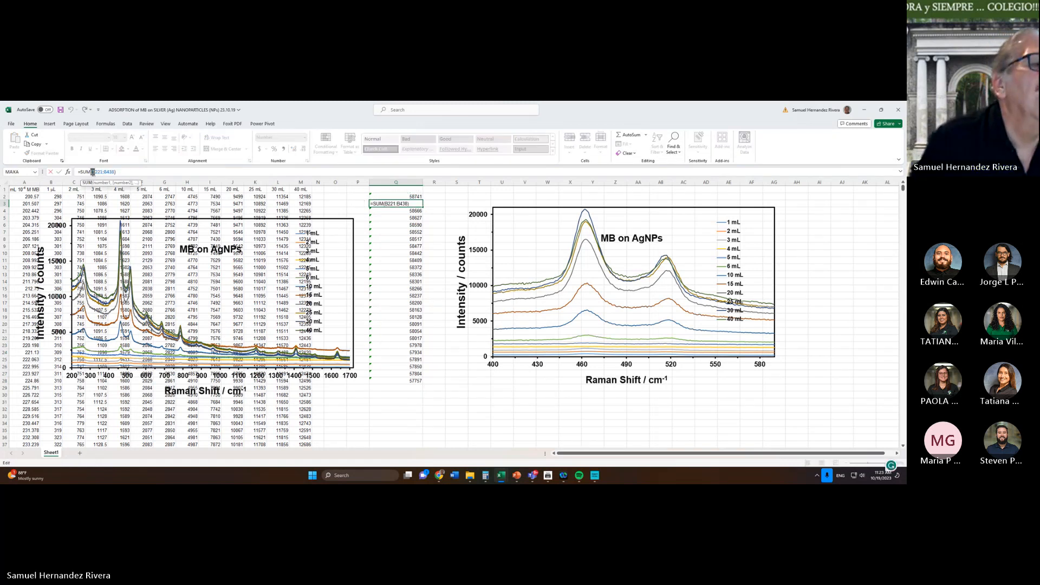
left_click_drag(95, 173, 92, 172)
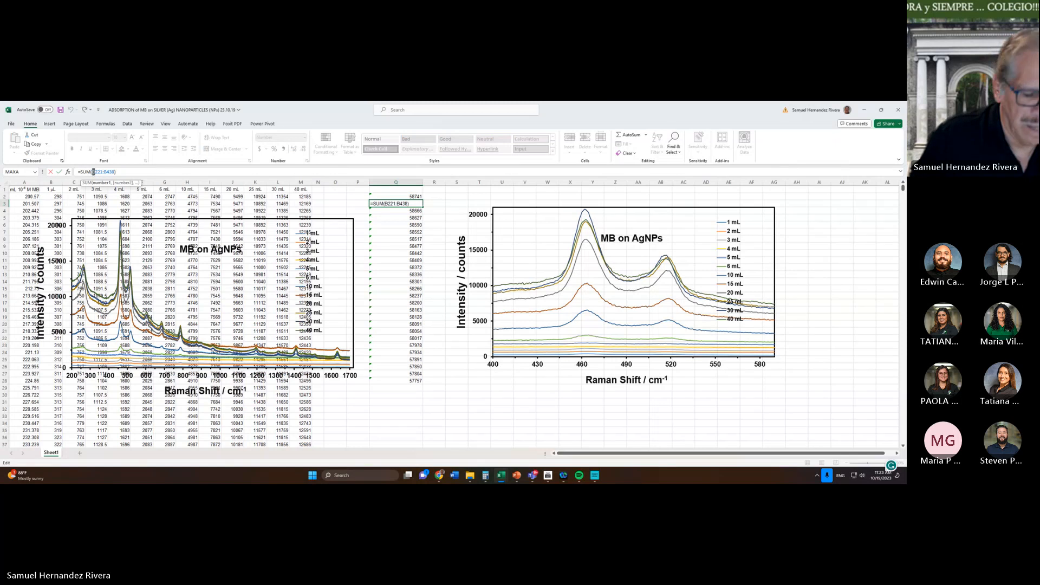
type("C")
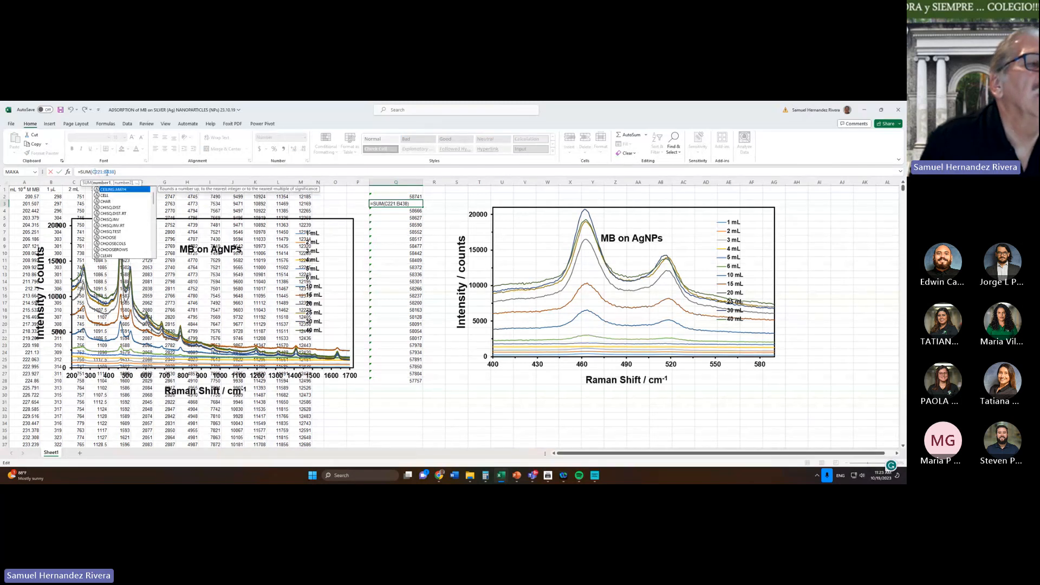
left_click(106, 172)
type("C")
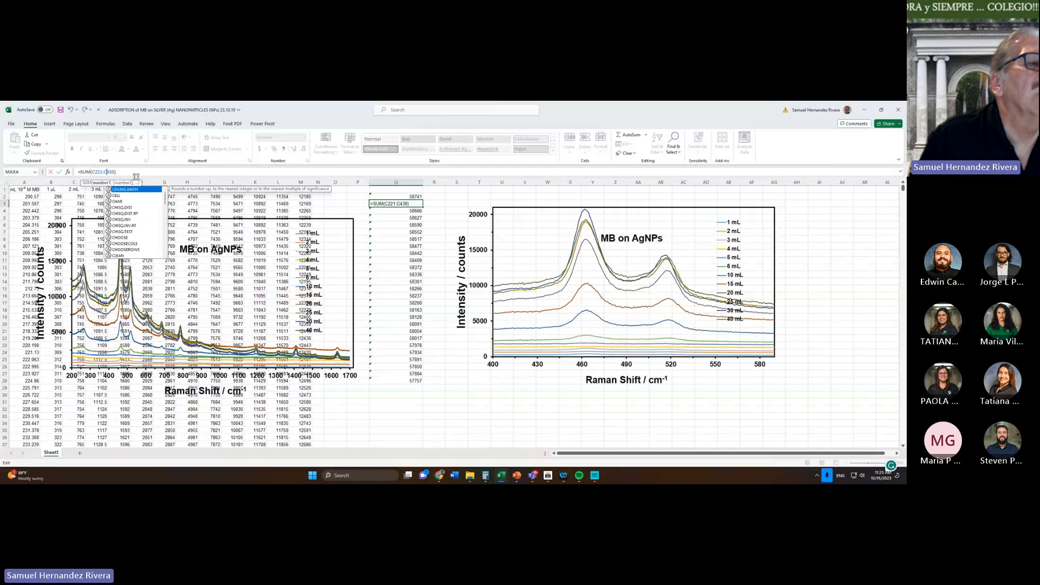
left_click(122, 174)
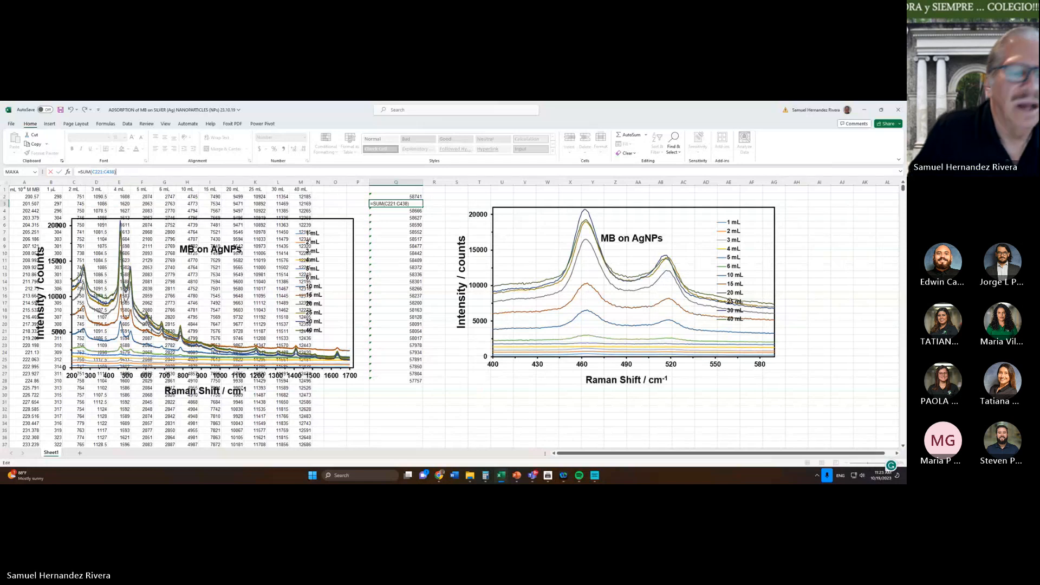
key("Return")
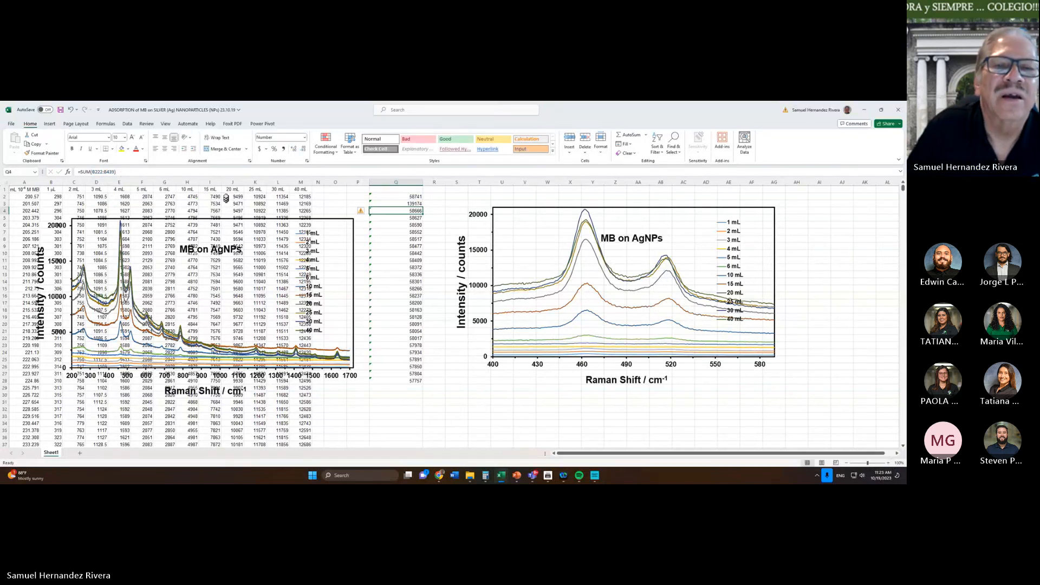
Try to copy the two sum formulas in Q2:Q3 and paste them into cells Q4 through Q28
left_click_drag(414, 196, 415, 205)
right_click(415, 204)
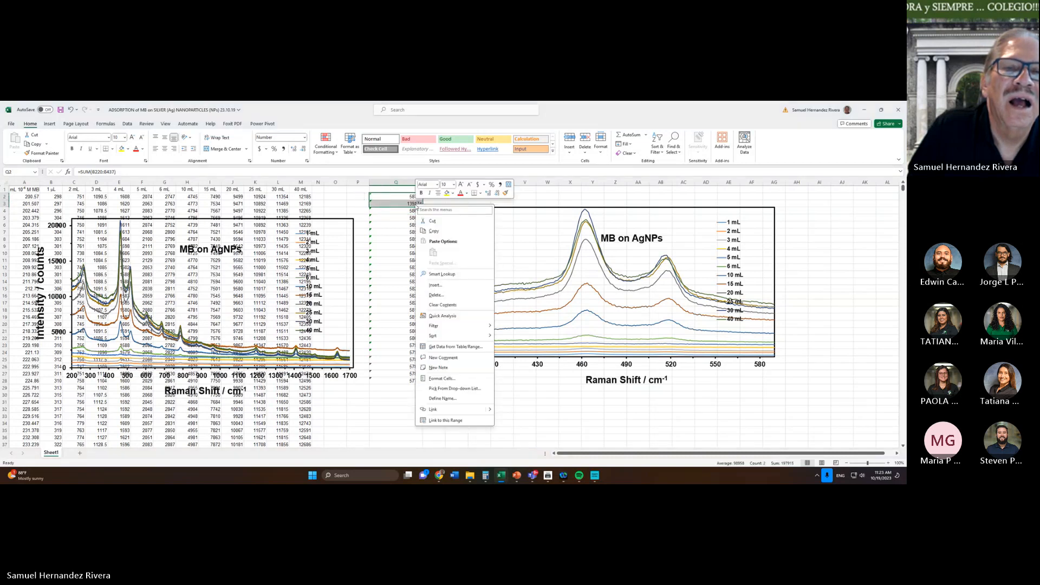
left_click(439, 234)
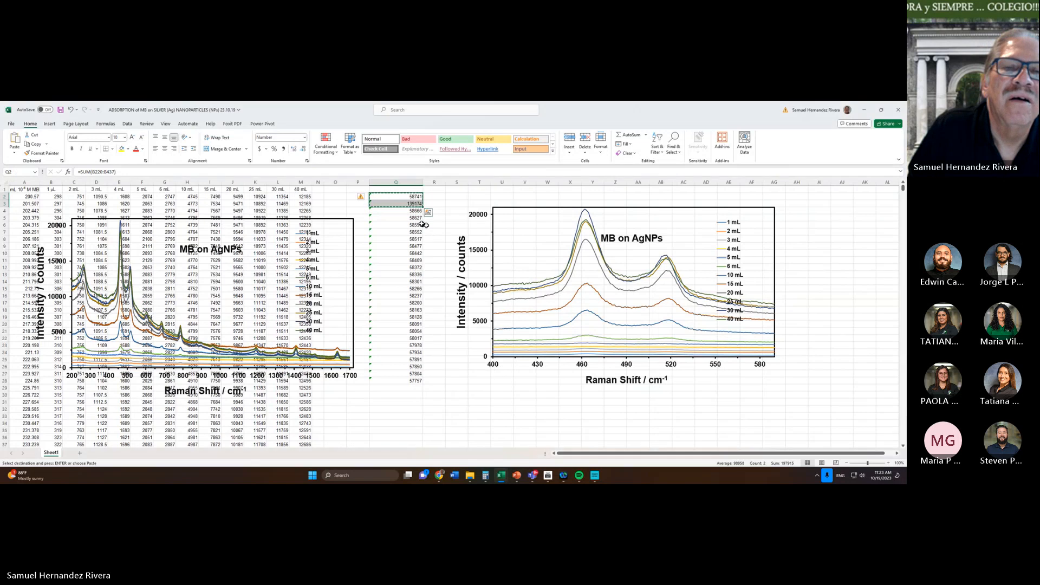
left_click(418, 212)
left_click_drag(418, 211, 415, 380)
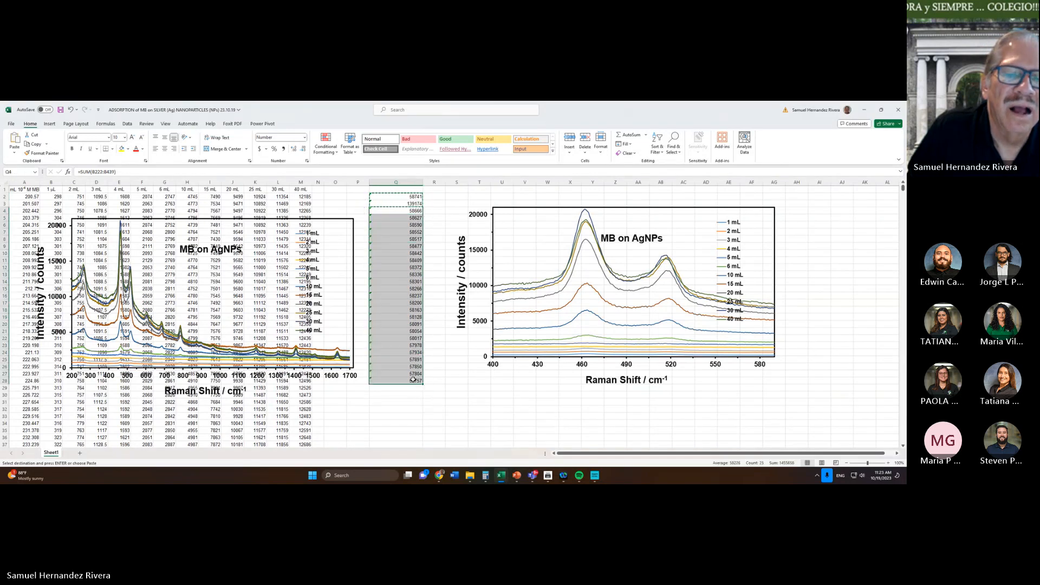
right_click(415, 380)
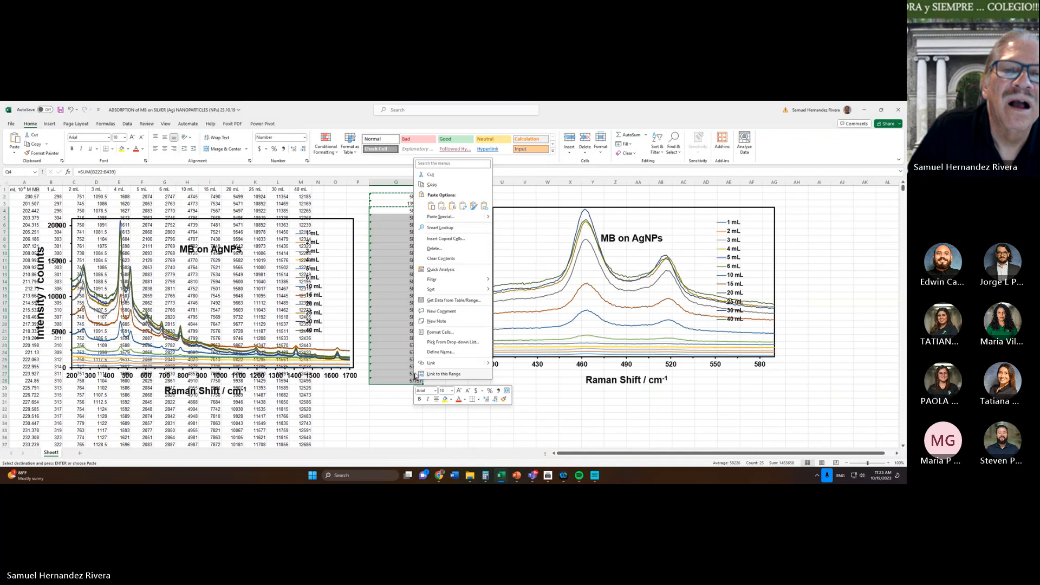
left_click(434, 209)
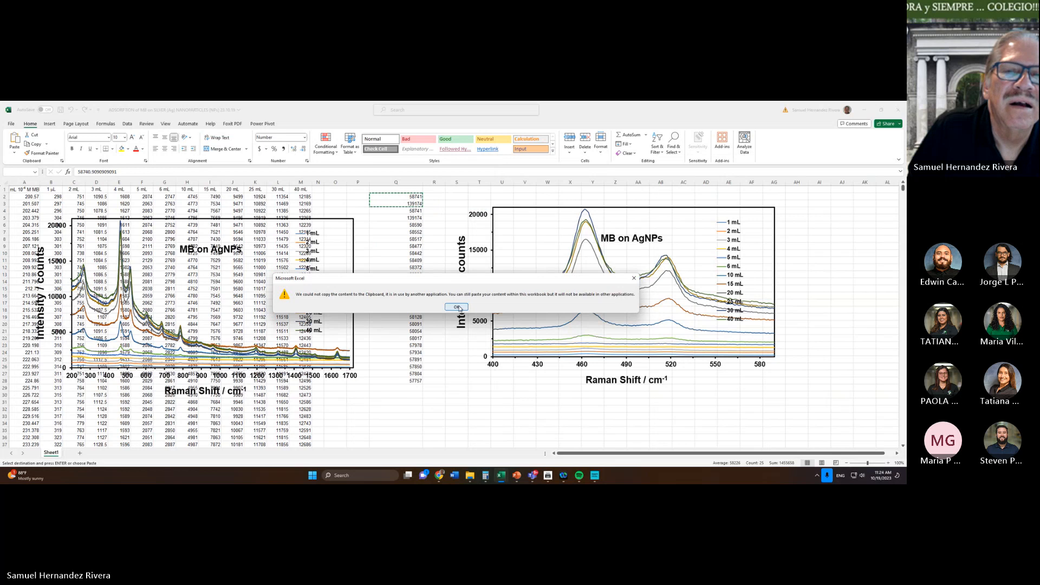
left_click(458, 307)
left_click(402, 216)
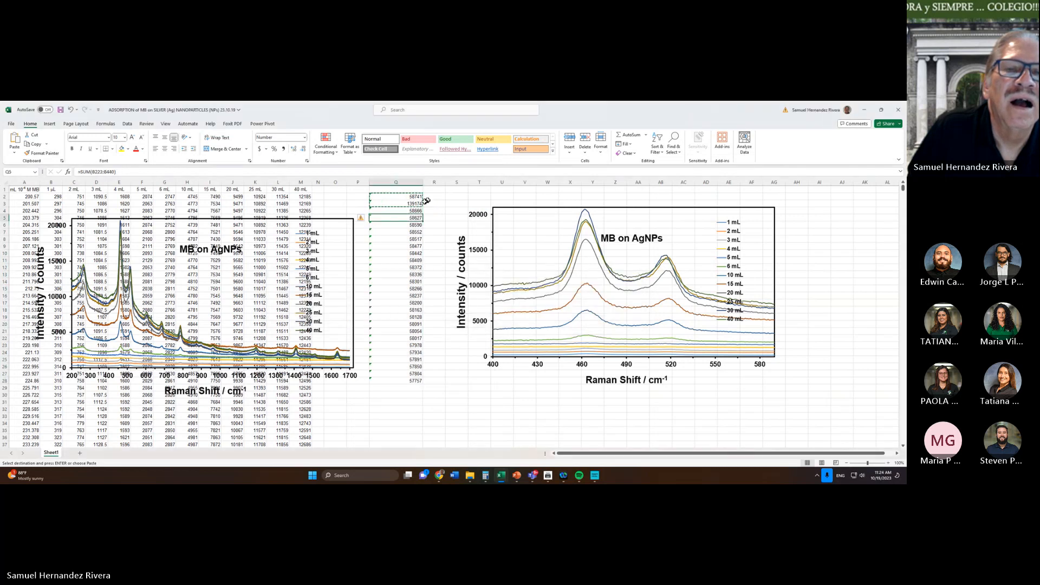
Try to copy the formula text from Q3 into Q4:Q28, and clear the mistaken range reference from Q3
left_click(421, 203)
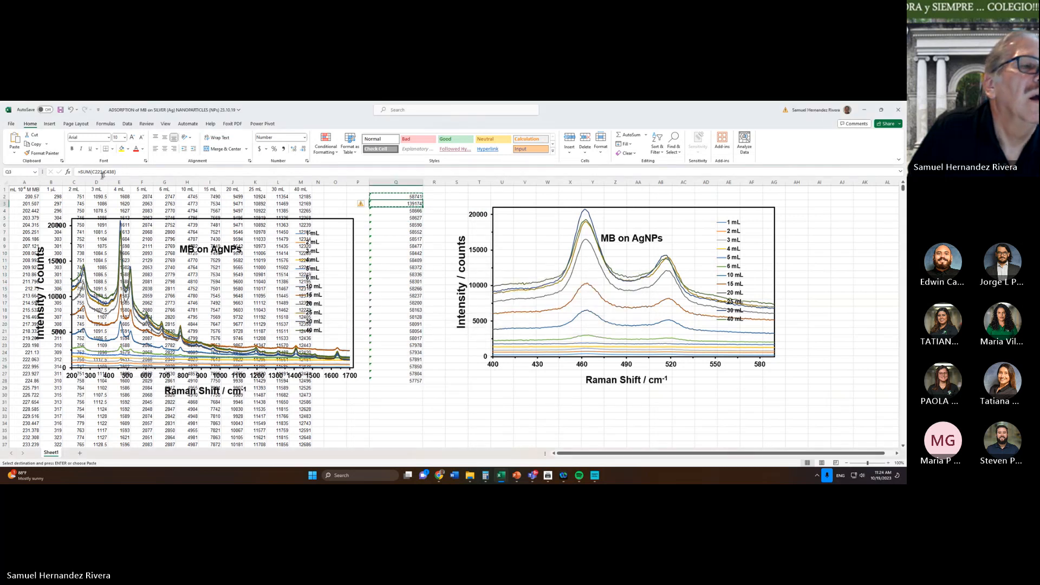
triple_click(102, 175)
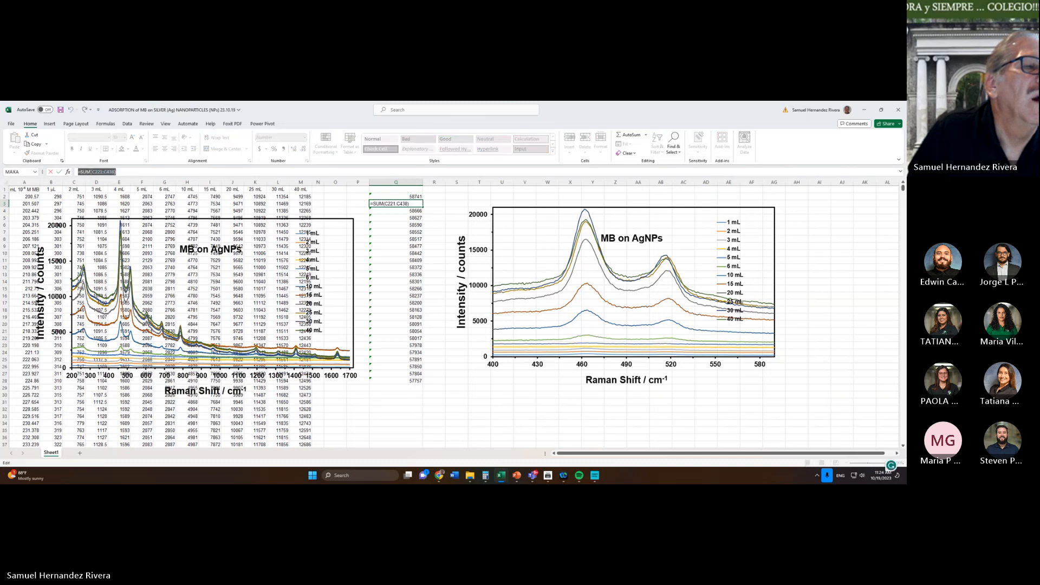
right_click(91, 172)
left_click(110, 187)
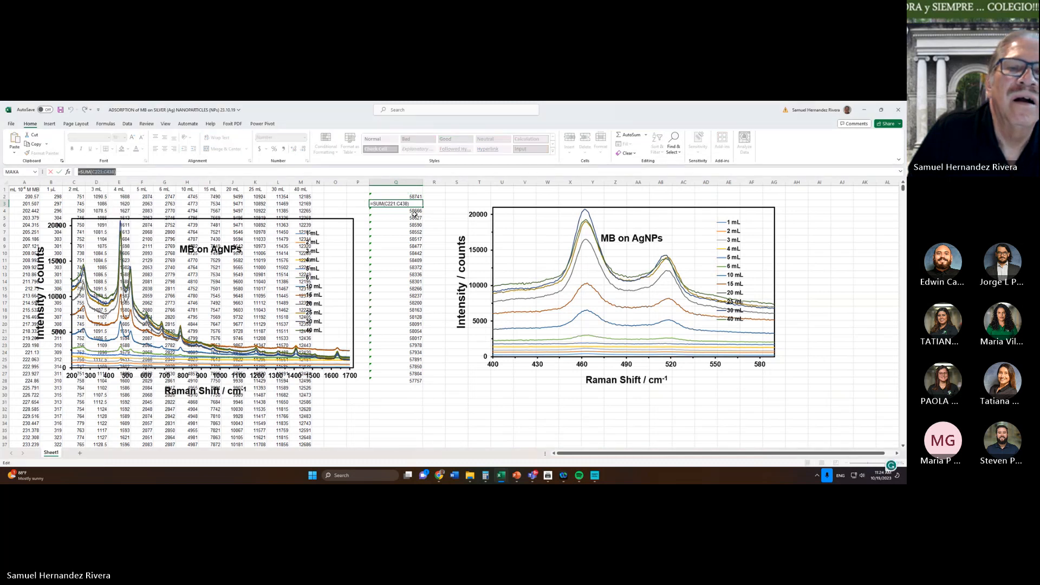
left_click_drag(415, 212, 403, 378)
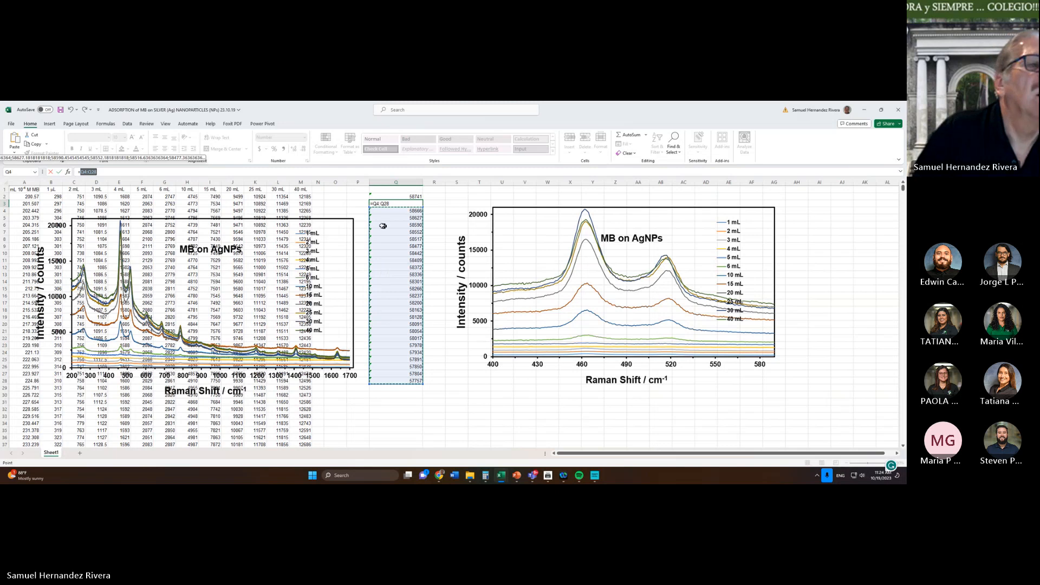
key("F2")
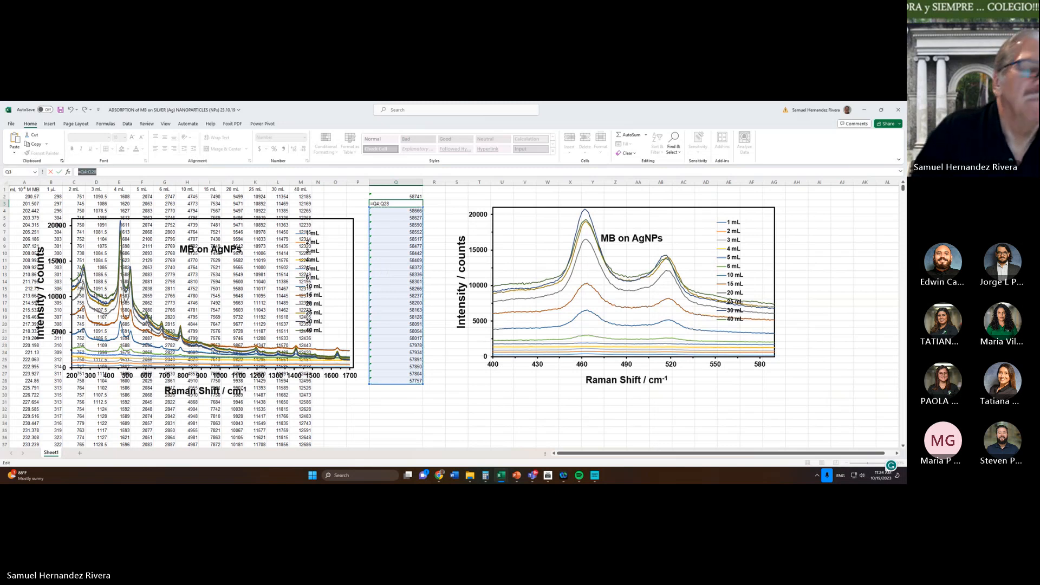
key("BackSpace")
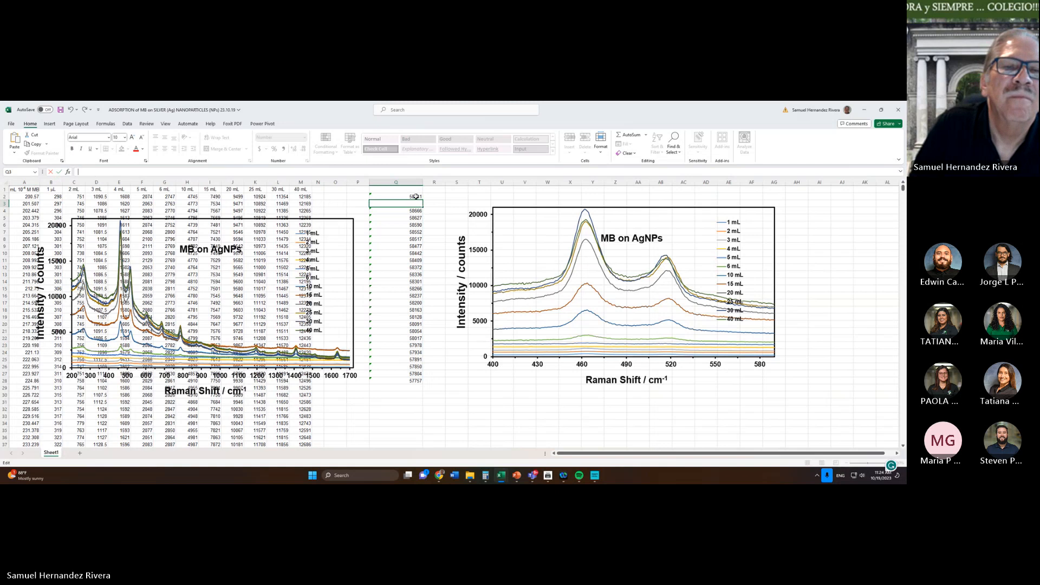
Copy the 1 mL sum formula in cell Q2 and paste it into the empty cell Q3
left_click(415, 197)
right_click(416, 197)
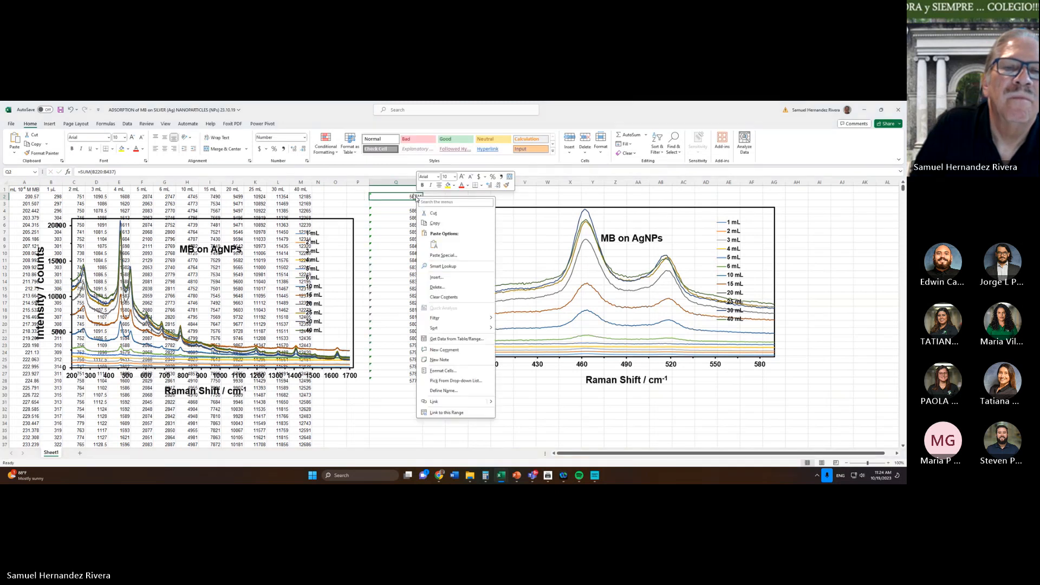
left_click(433, 223)
left_click_drag(416, 211, 416, 216)
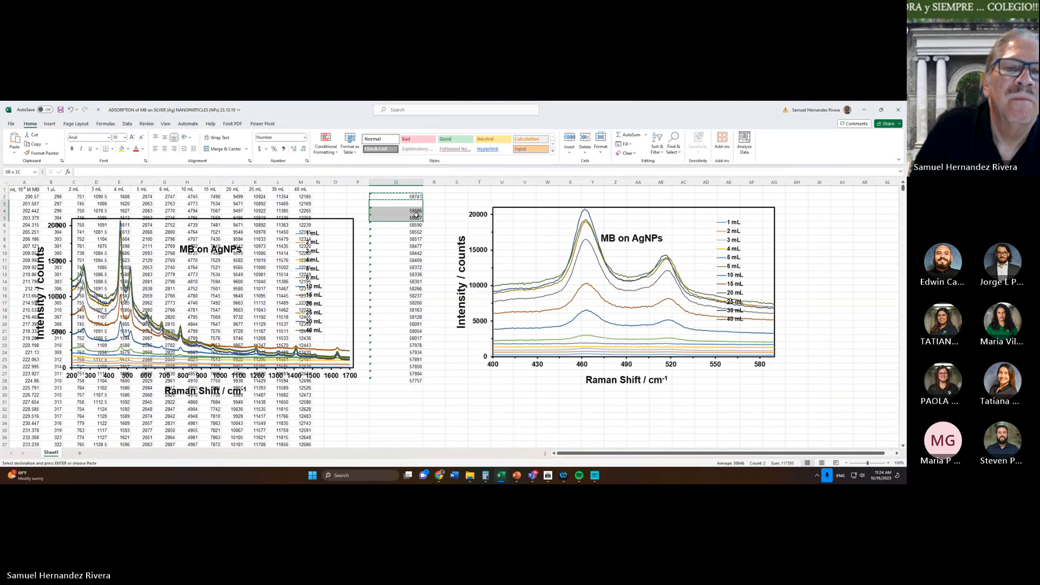
left_click(416, 205)
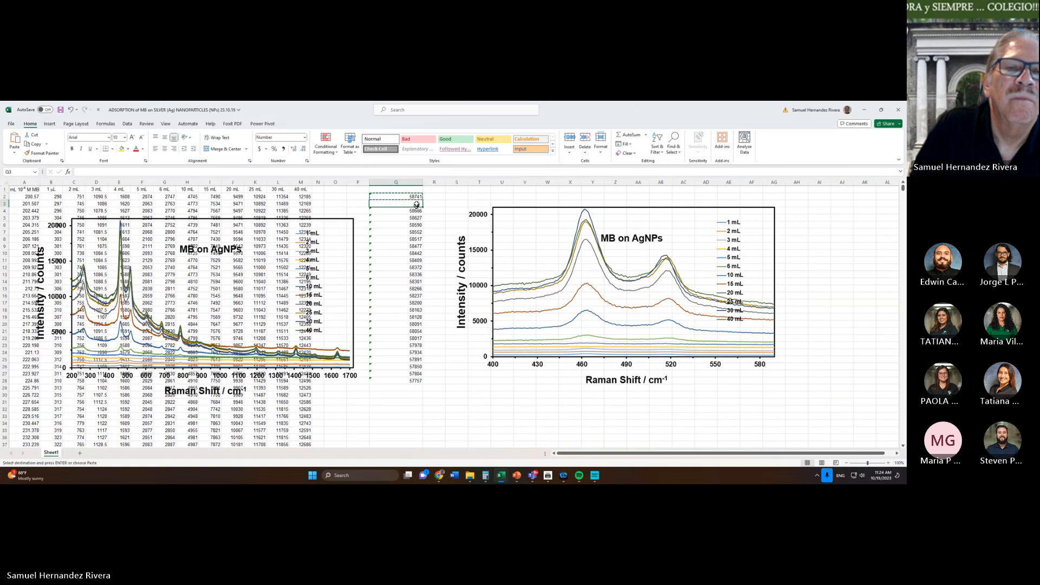
right_click(416, 207)
left_click(435, 252)
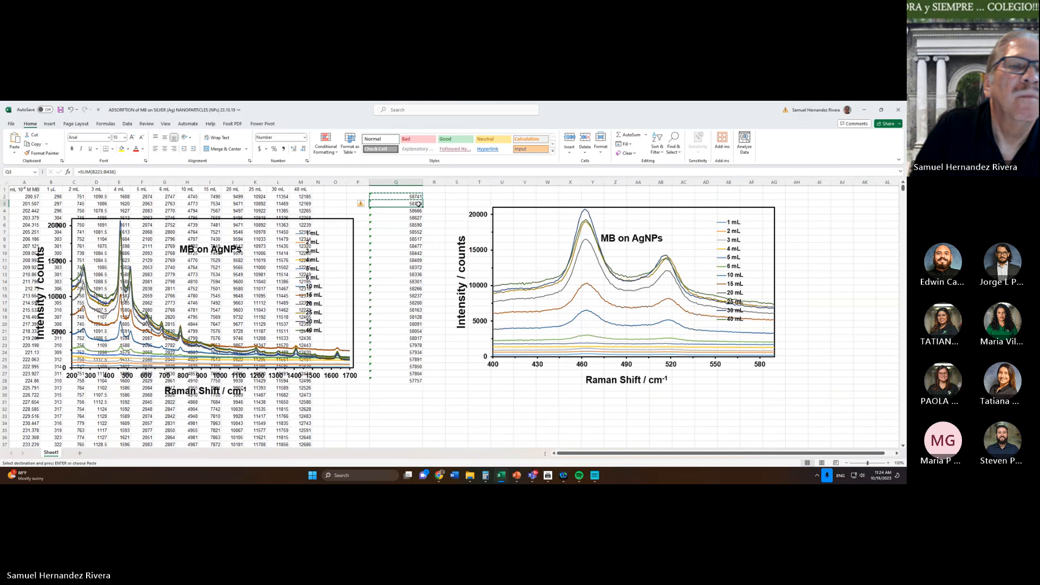
Try to replace the starting column letter B in the sum formula of cell Q3
left_click_drag(92, 172, 95, 172)
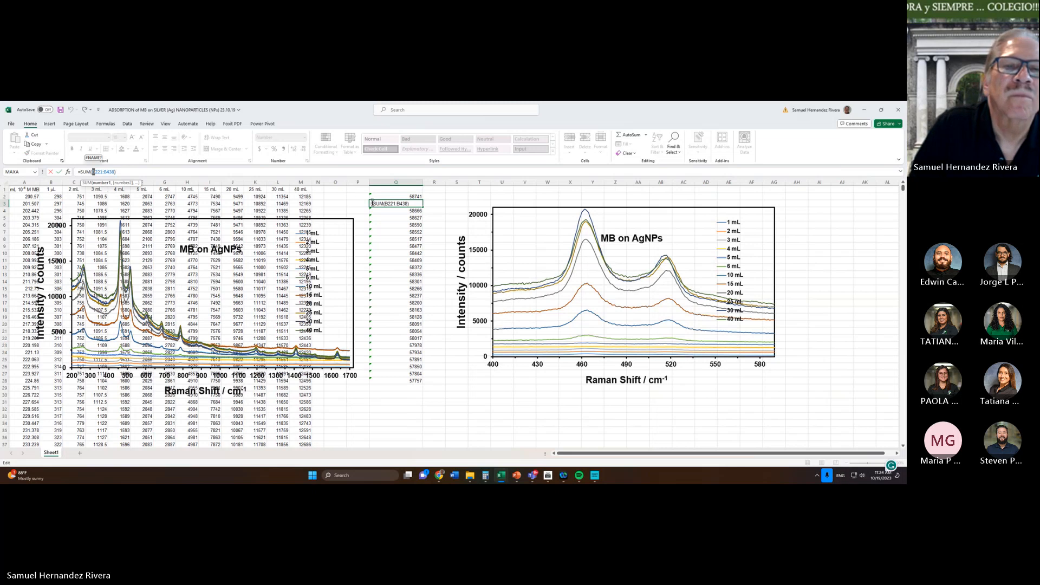
left_click(440, 197)
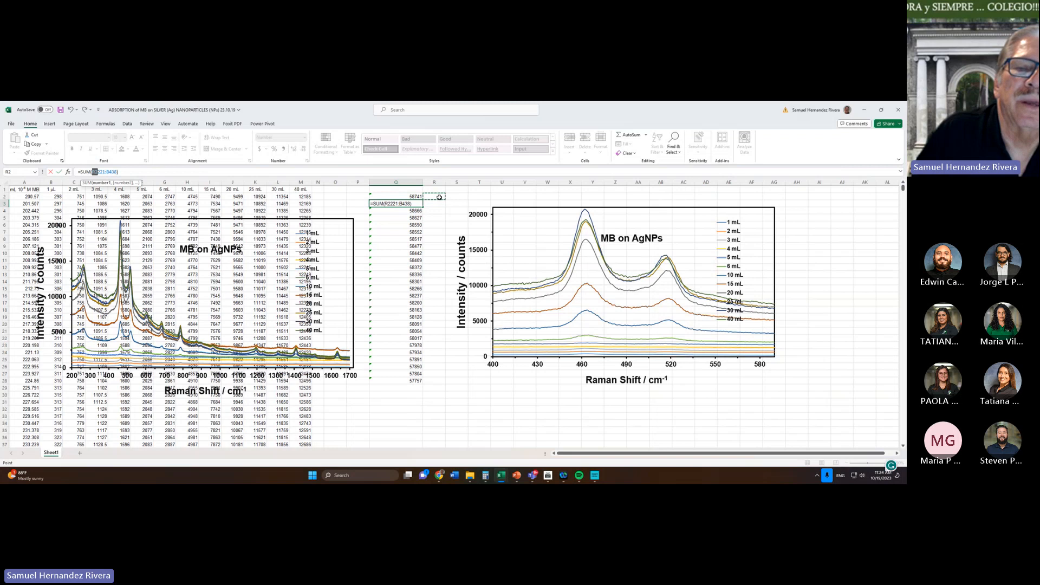
left_click_drag(437, 197, 753, 194)
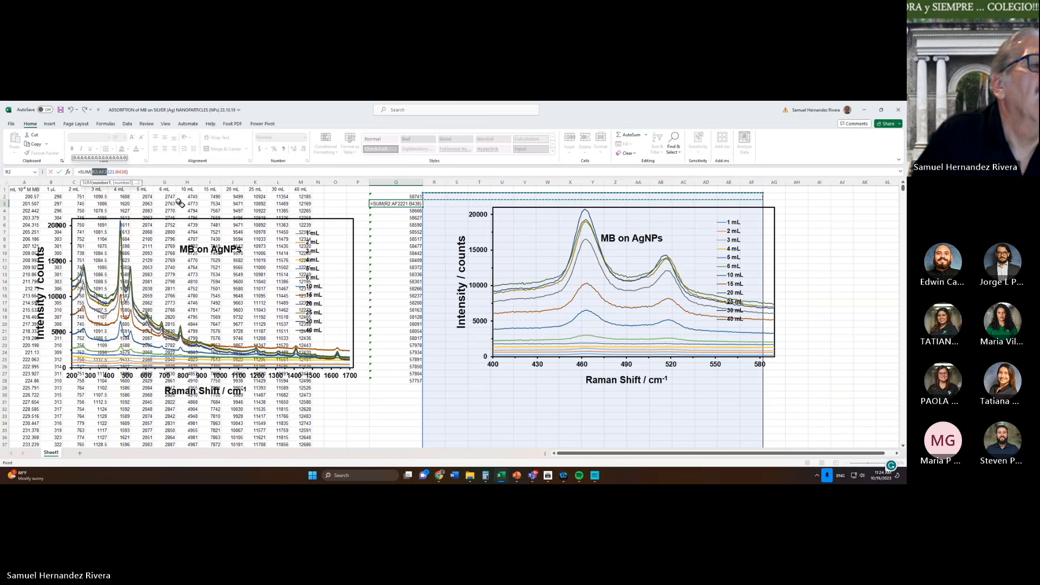
Discard the garbled sum formula in cell Q3 and leave the cell empty
left_click_drag(133, 172, 79, 172)
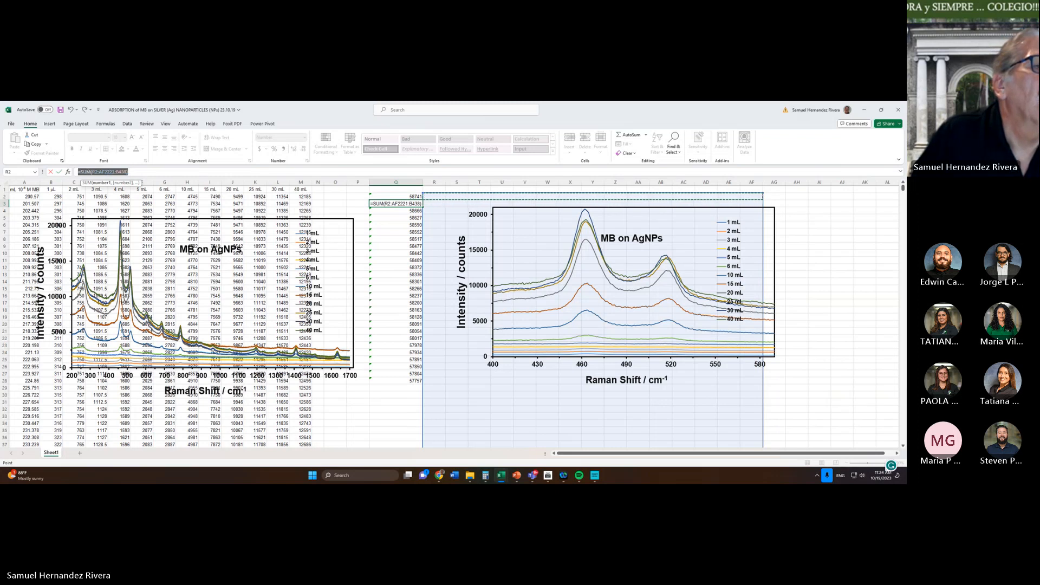
right_click(102, 172)
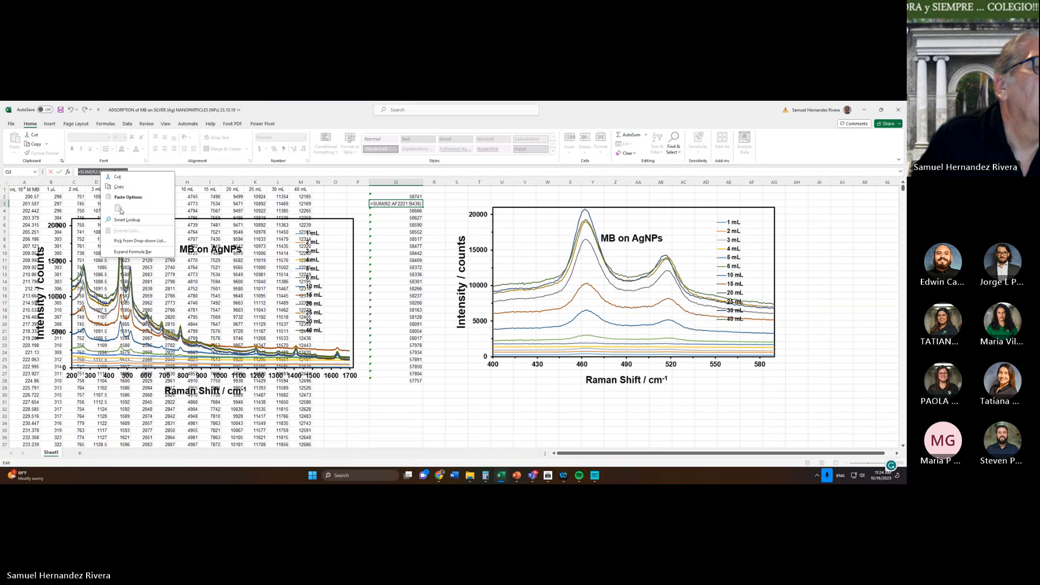
left_click(132, 172)
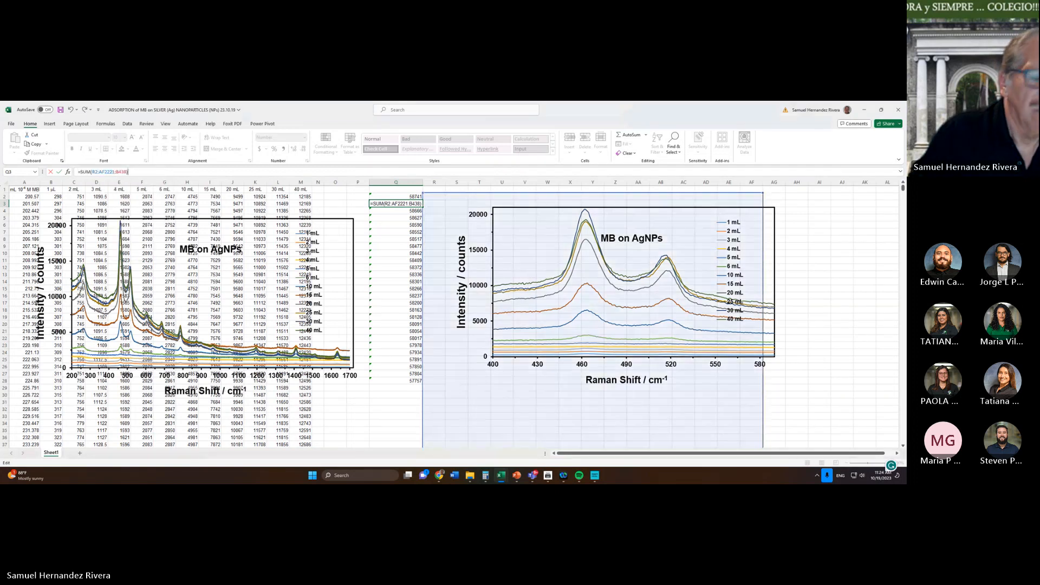
key("BackSpace")
key("BackSpace")
key("BackSpace")
key("BackSpace")
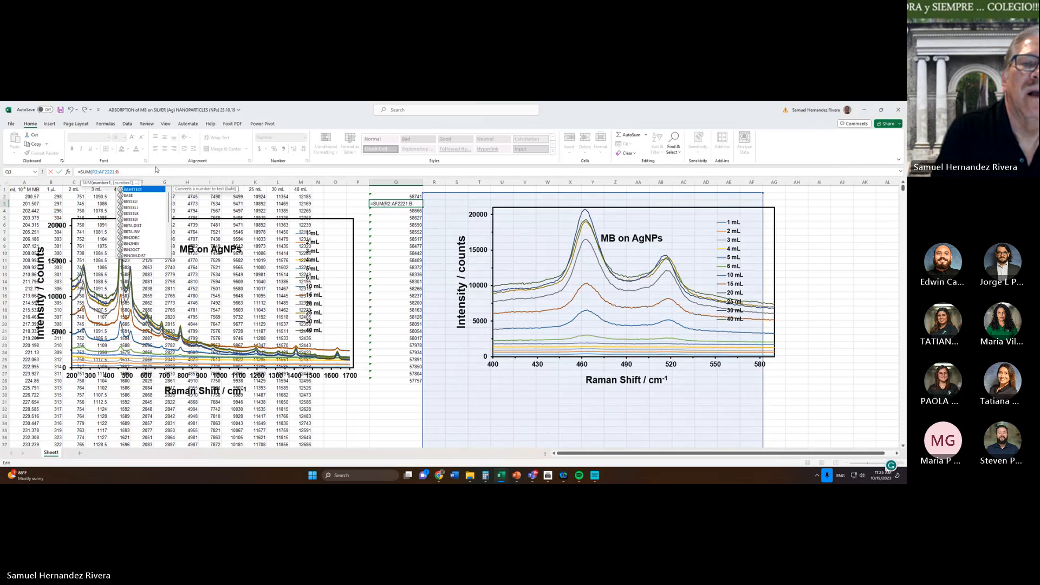
key("Escape")
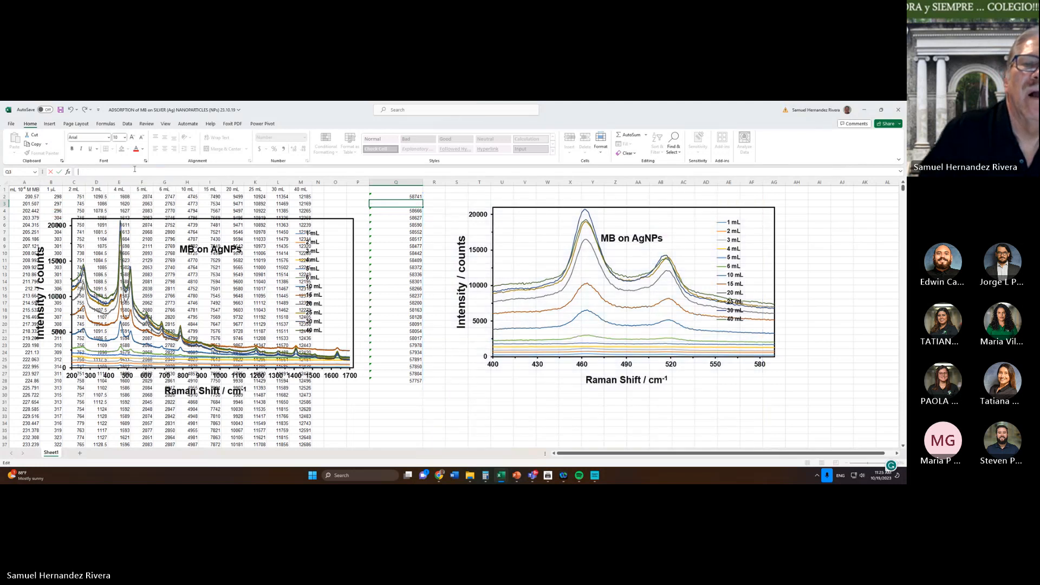
Enter the formula =SUM(C220:C437) in cell R2 to sum the 2 mL column over the zoomed spectral range
left_click(436, 198)
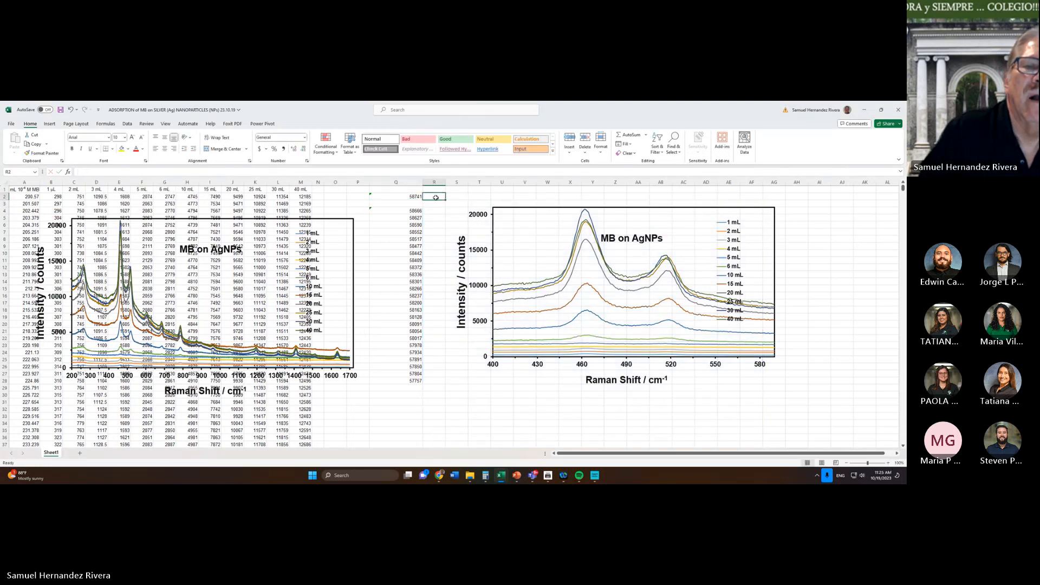
type("=")
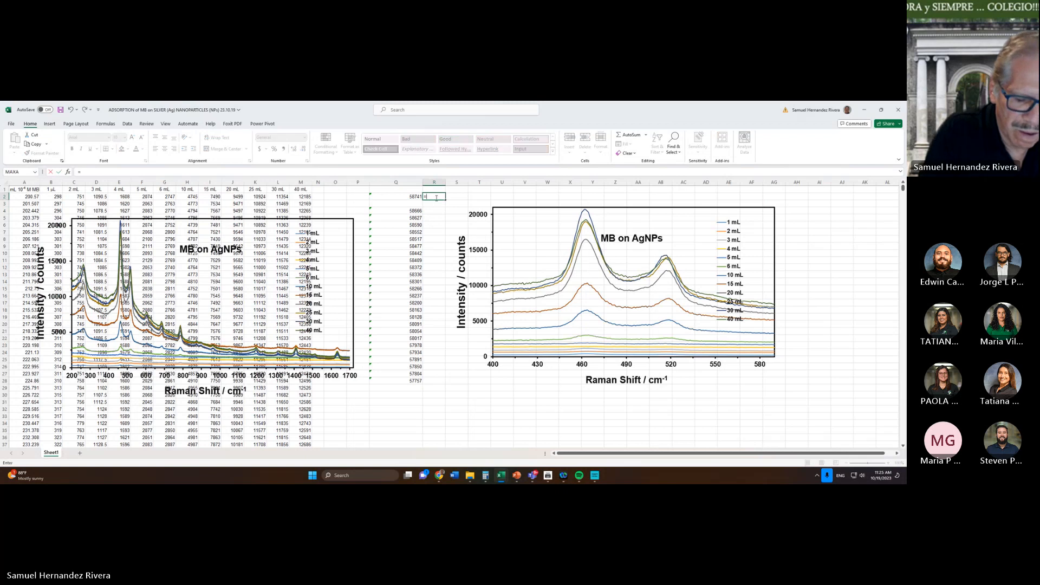
type("SUM")
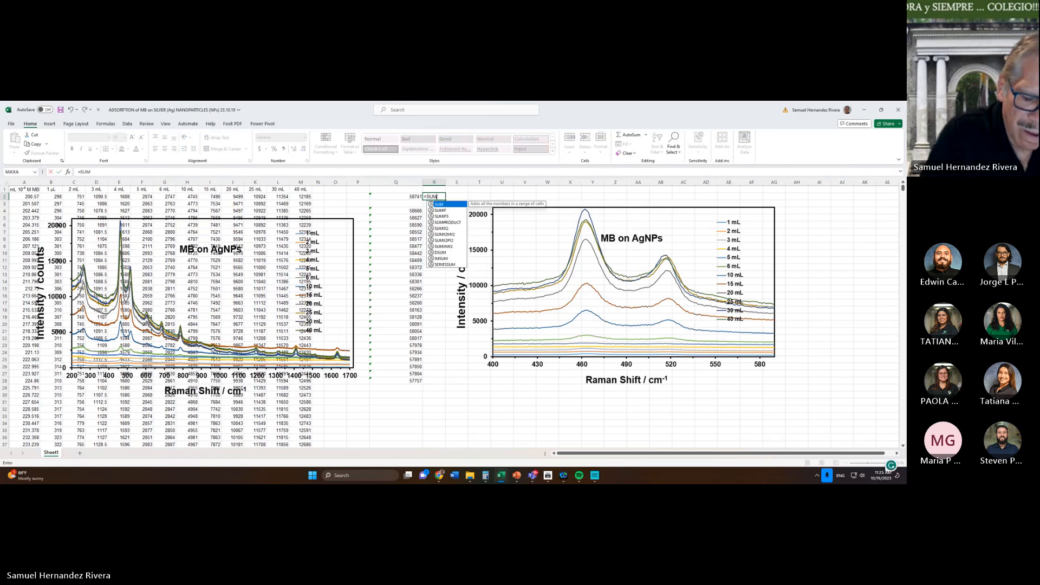
type("(C220")
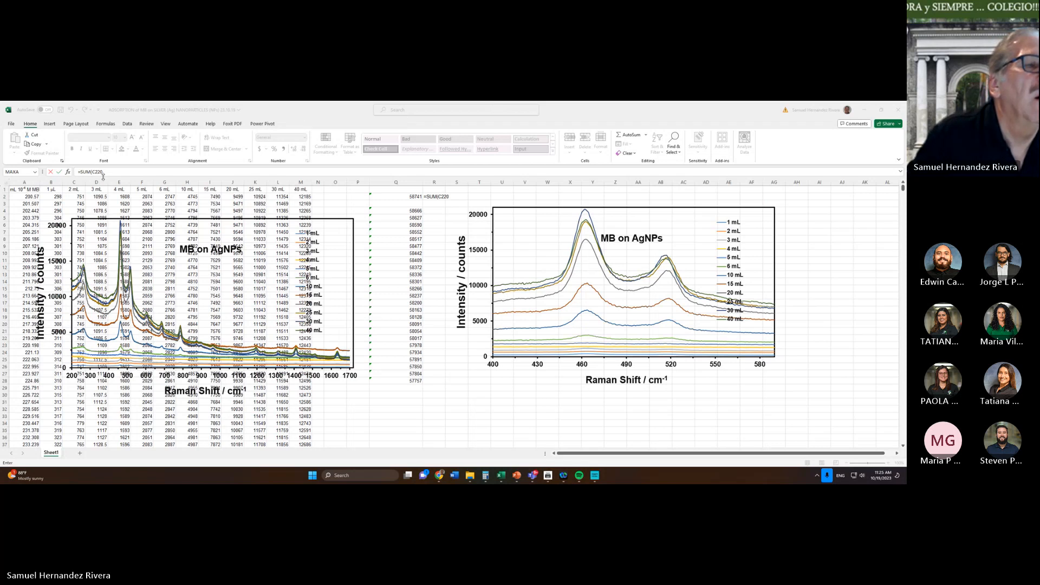
left_click(104, 173)
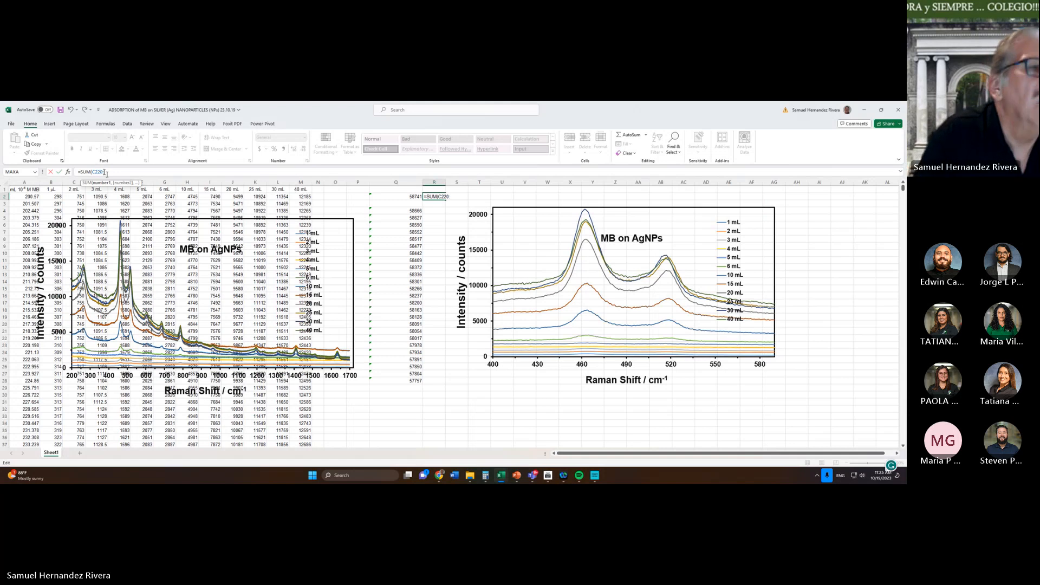
type(":C")
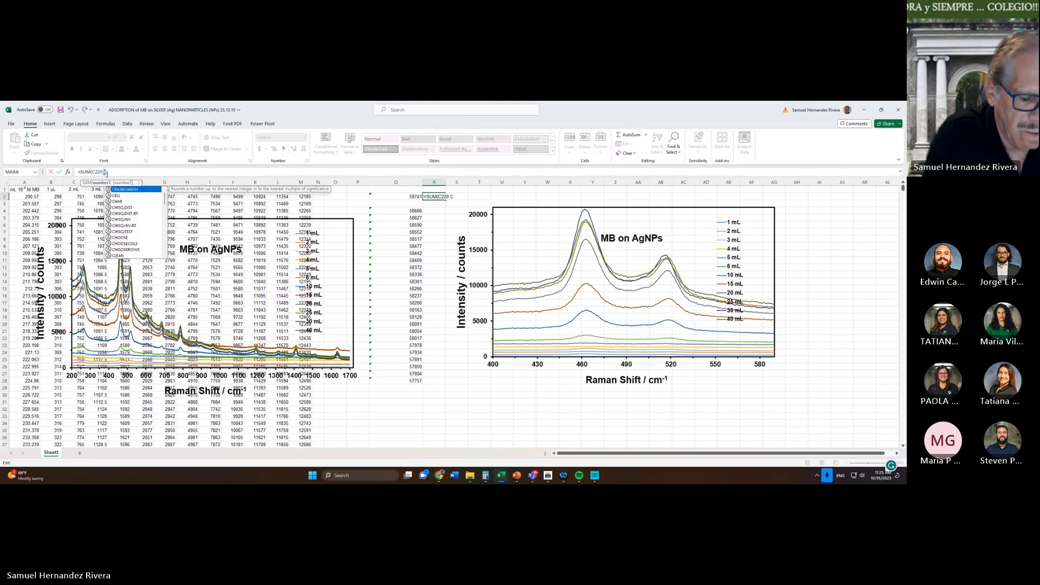
type("437")
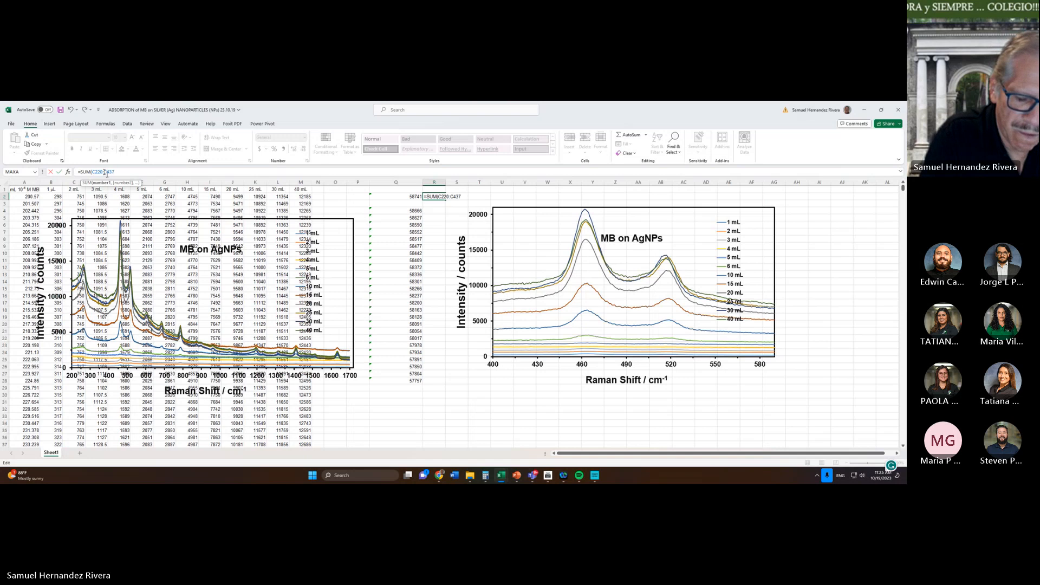
type(")")
key("Return")
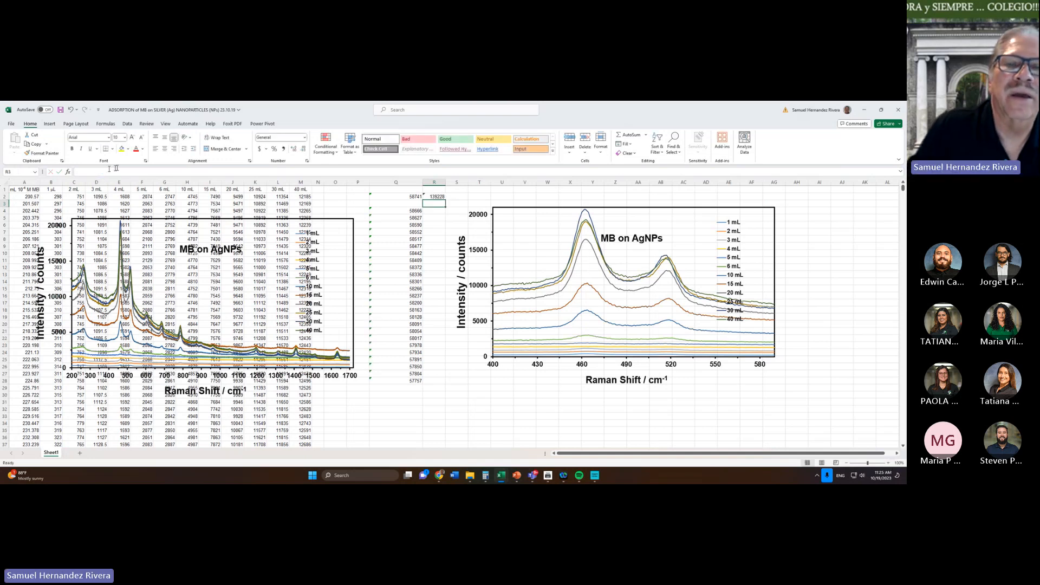
Copy the sum formula from R2 across S2:AB2 for the remaining concentrations and check the formula in AB2
left_click(436, 196)
right_click(437, 196)
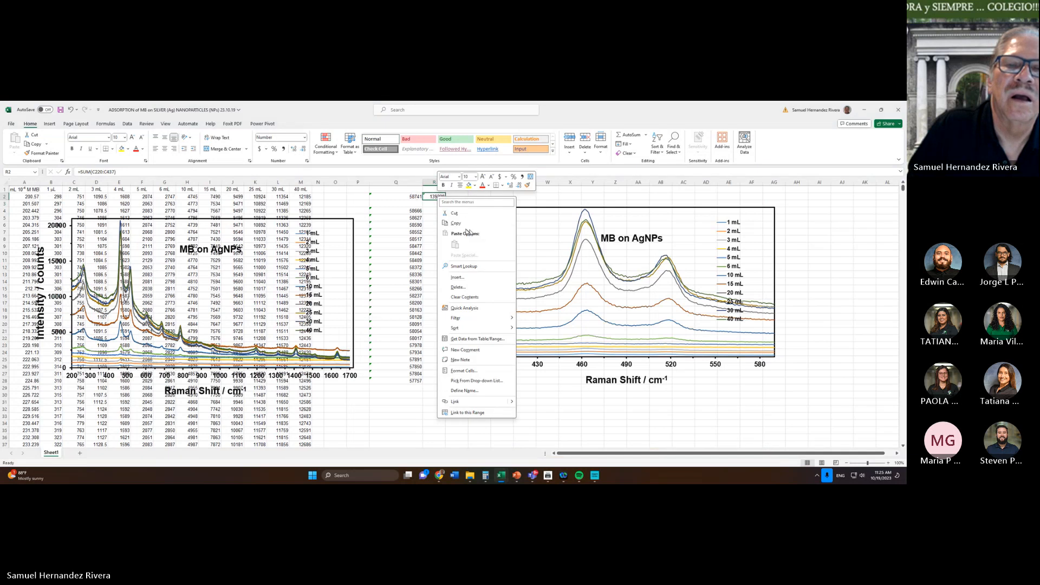
left_click(463, 221)
left_click_drag(458, 196, 655, 197)
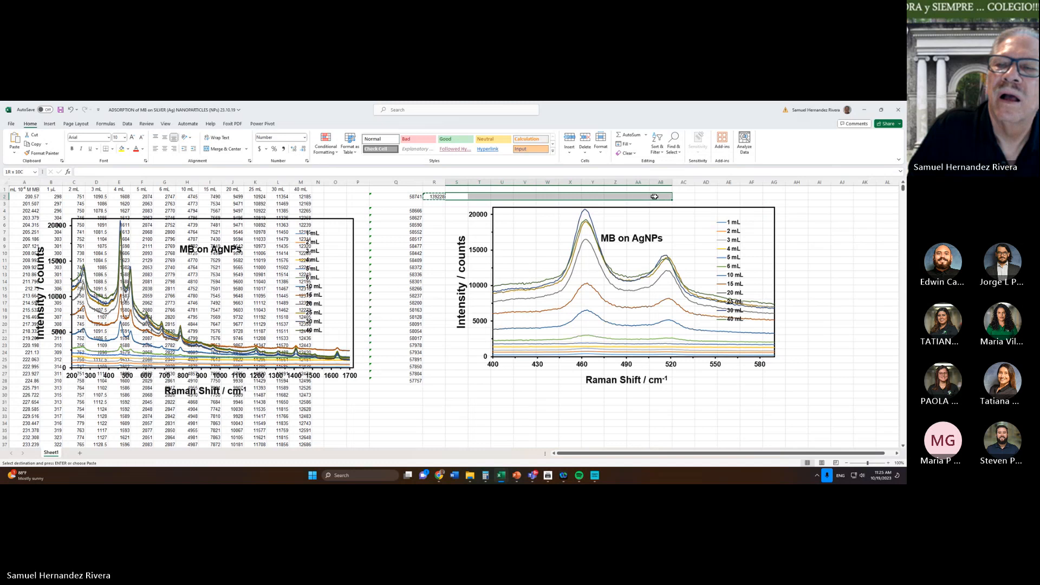
right_click(664, 196)
left_click(682, 247)
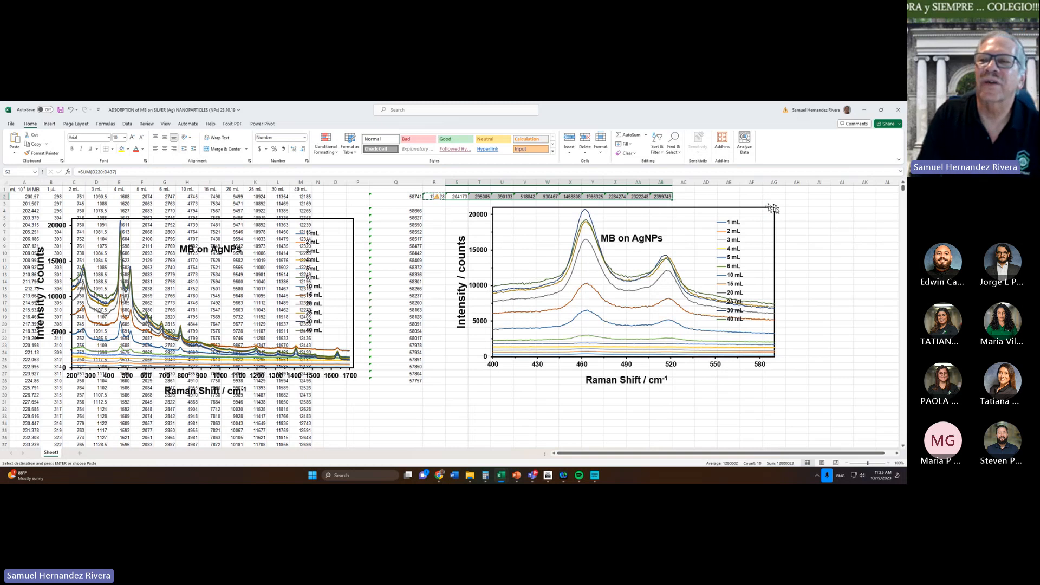
left_click(662, 198)
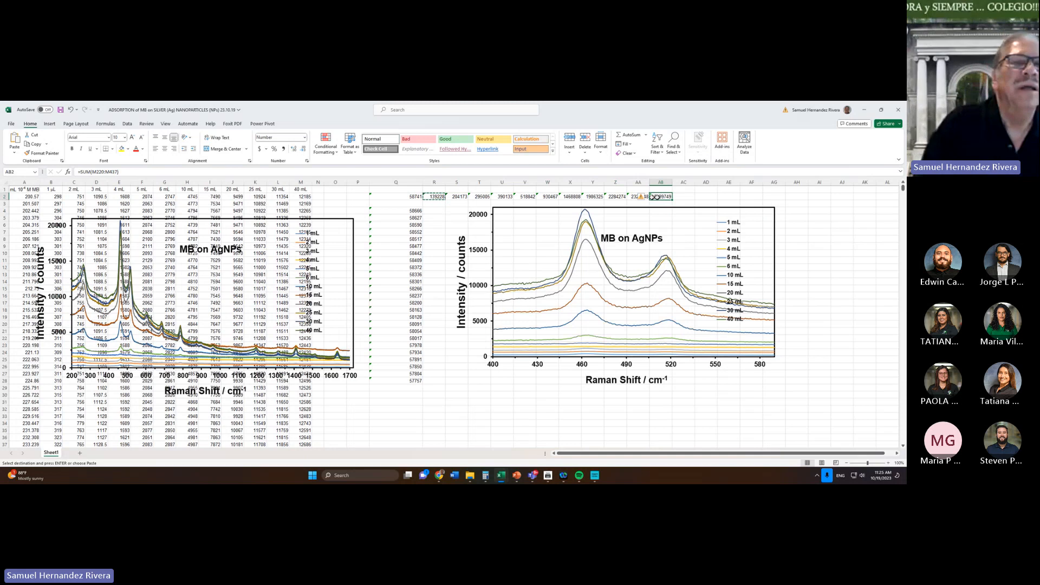
Select the full row of column sums in Q2:AB2 and stop sharing the screen
left_click_drag(413, 198, 670, 196)
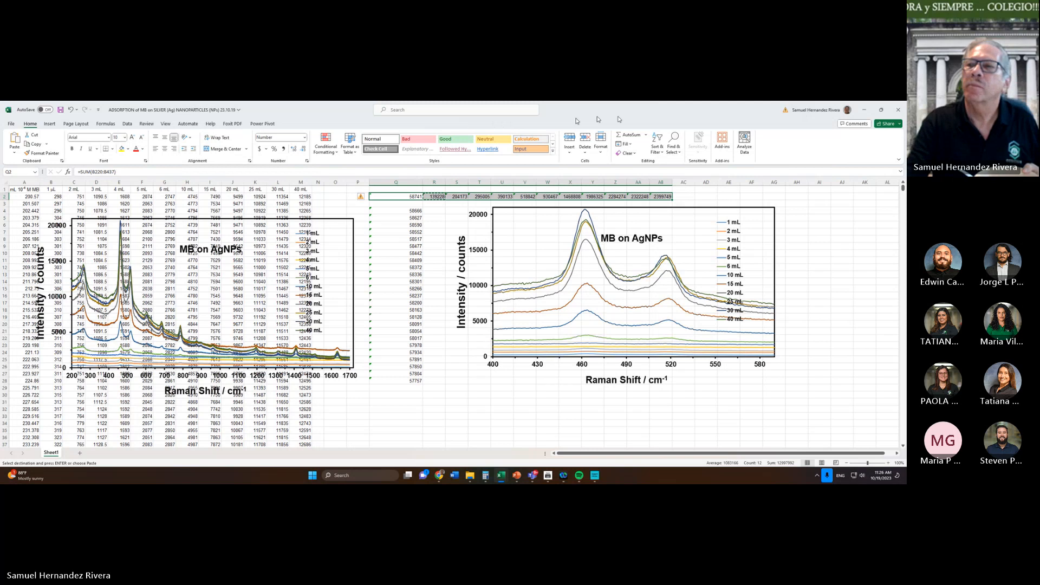
left_click(537, 115)
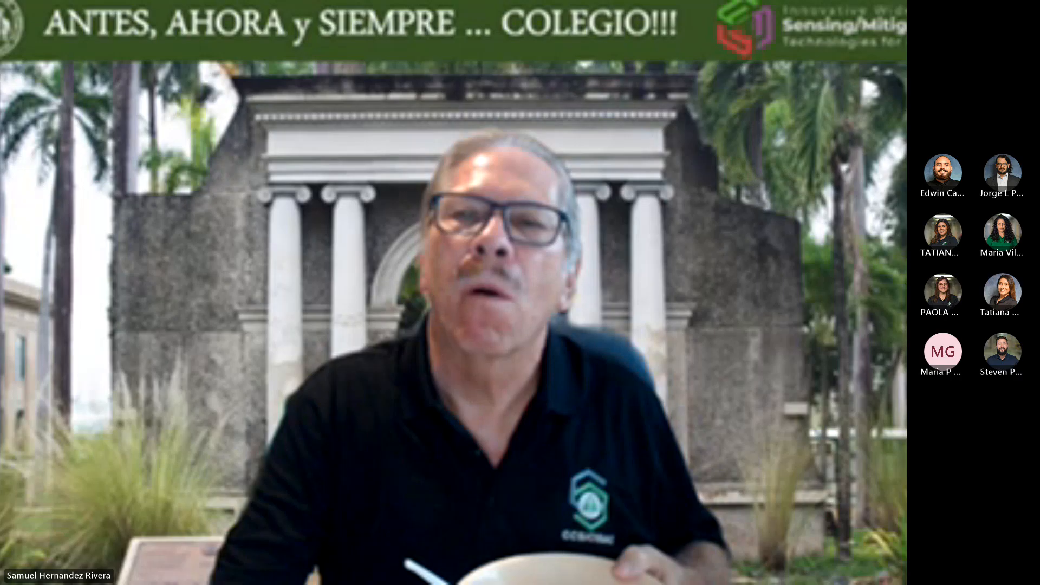